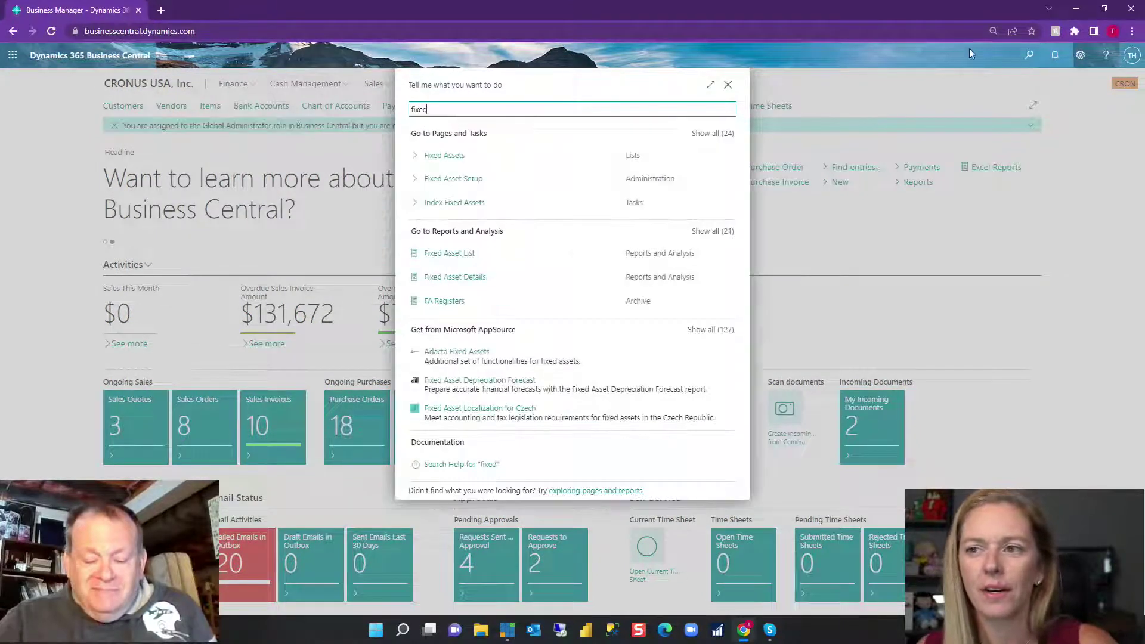
Open the Fixed Assets list and view the card of iPhone asset FA000160
{"action": "left_click", "coordinate": [451, 156]}
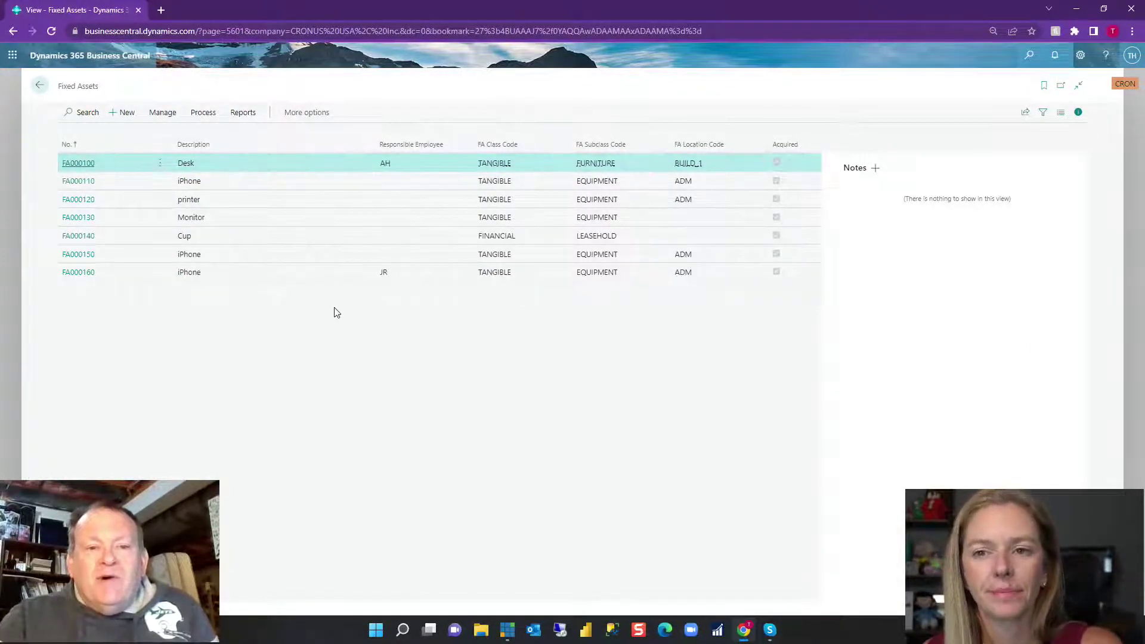
{"action": "left_click", "coordinate": [79, 272]}
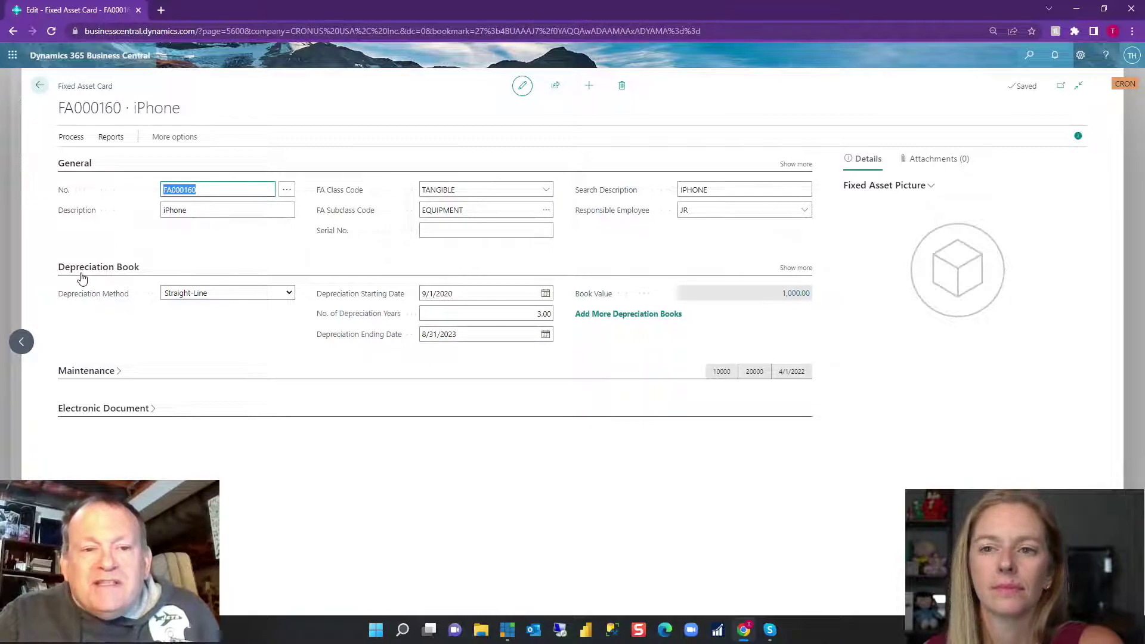
{"action": "left_click", "coordinate": [41, 86]}
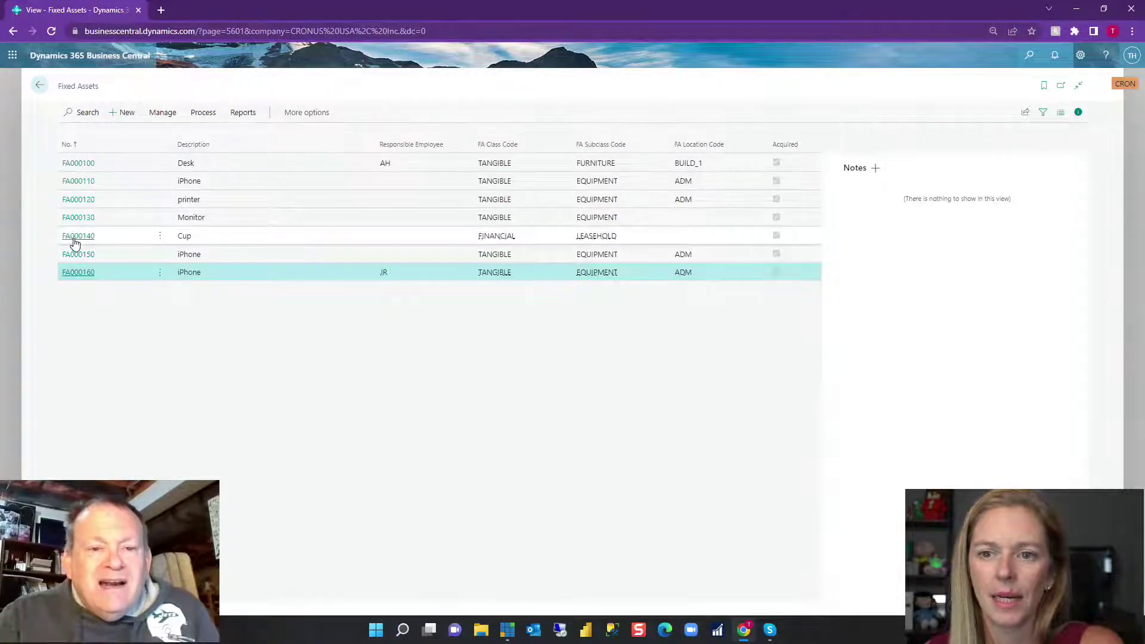
Examine the existing fixed asset cards for the Cup, printer, Monitor and Desk, returning to the Fixed Assets list
{"action": "left_click", "coordinate": [75, 239]}
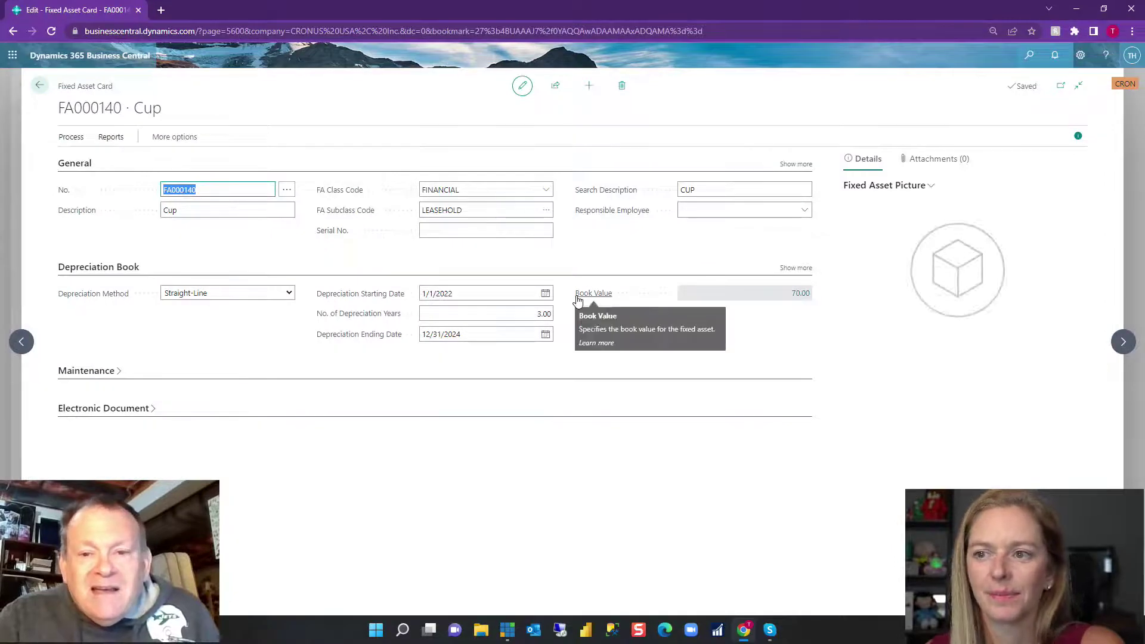
{"action": "left_click", "coordinate": [41, 88]}
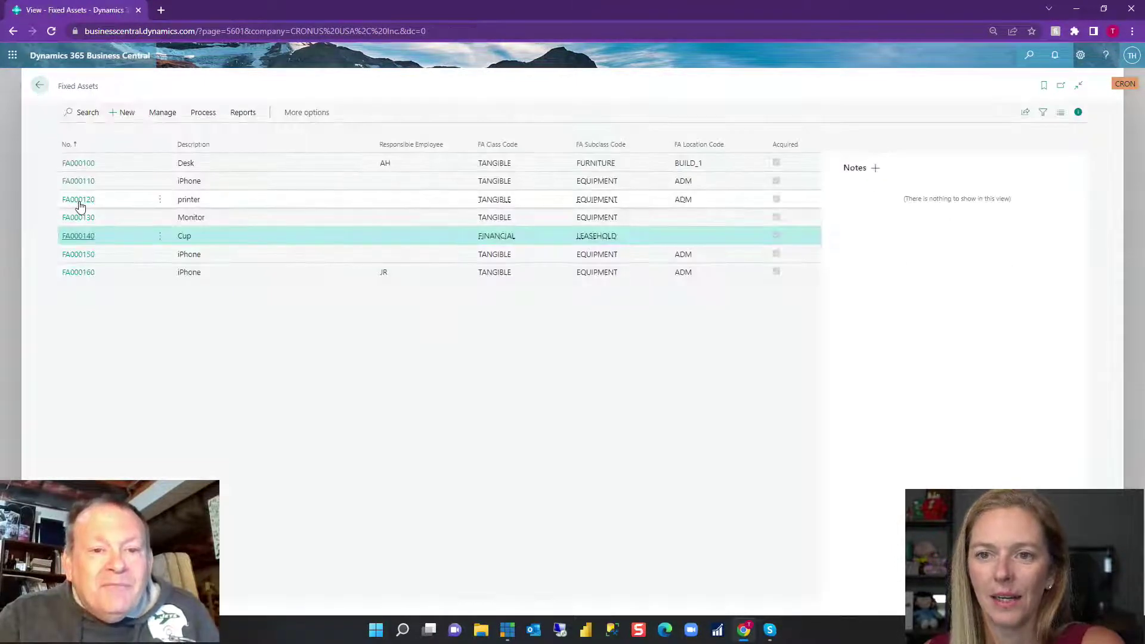
{"action": "left_click", "coordinate": [78, 205]}
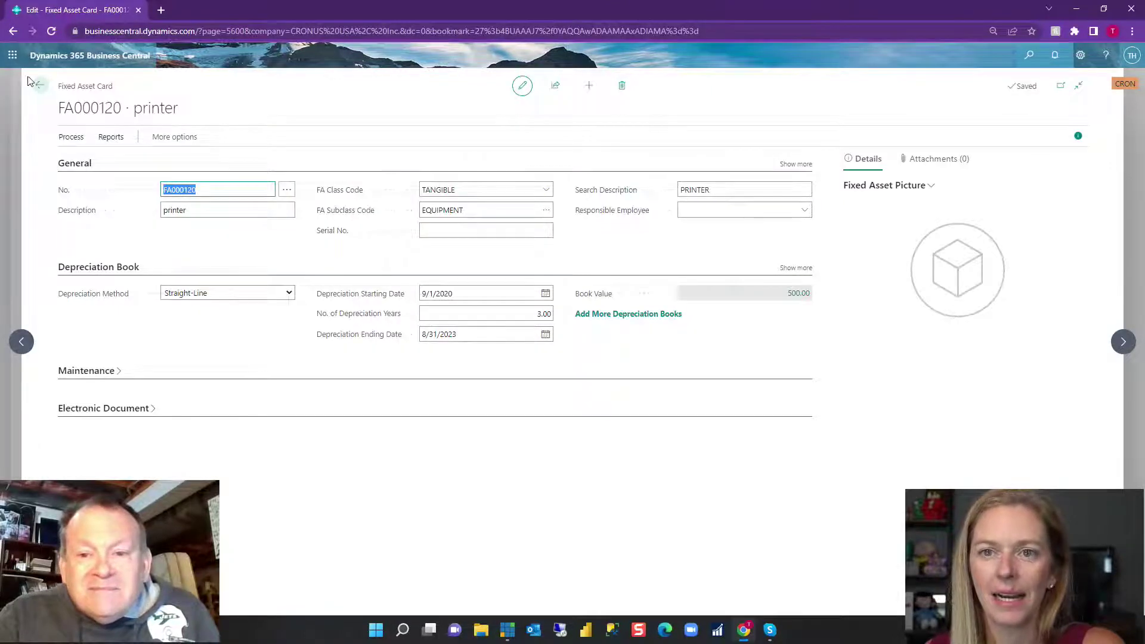
{"action": "left_click", "coordinate": [42, 89]}
{"action": "left_click", "coordinate": [84, 220]}
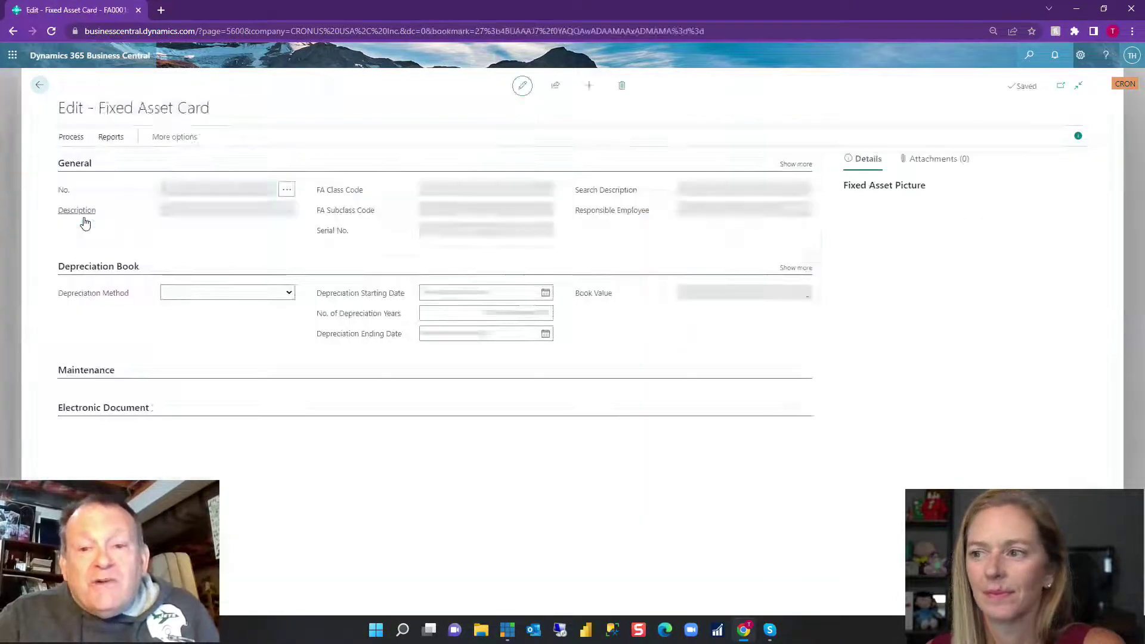
{"action": "left_click", "coordinate": [40, 88]}
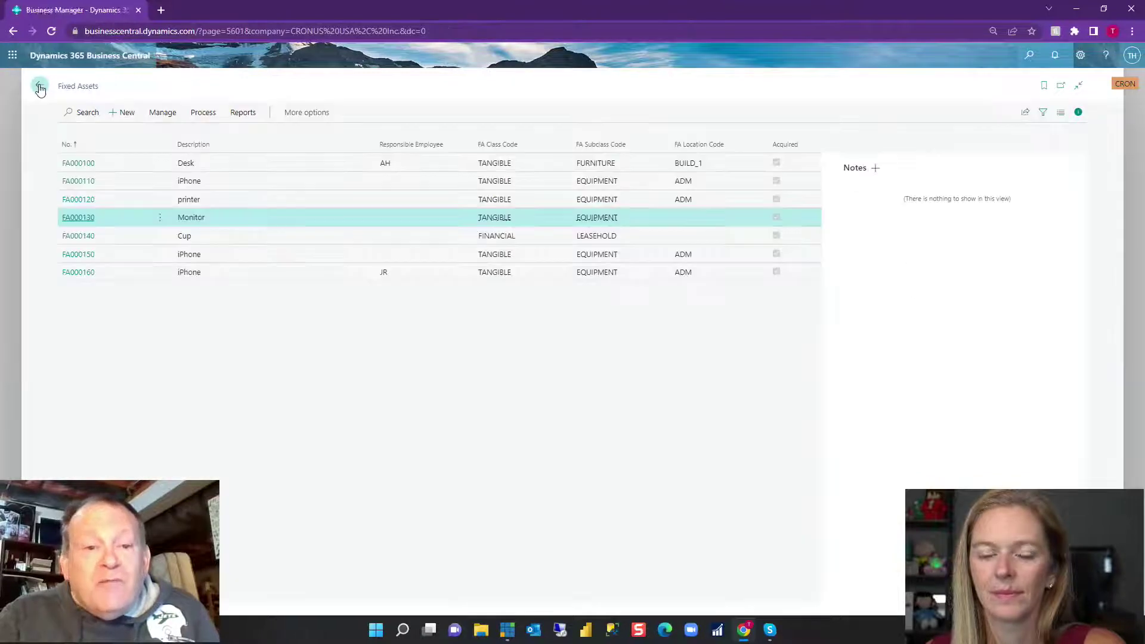
{"action": "left_click", "coordinate": [74, 164]}
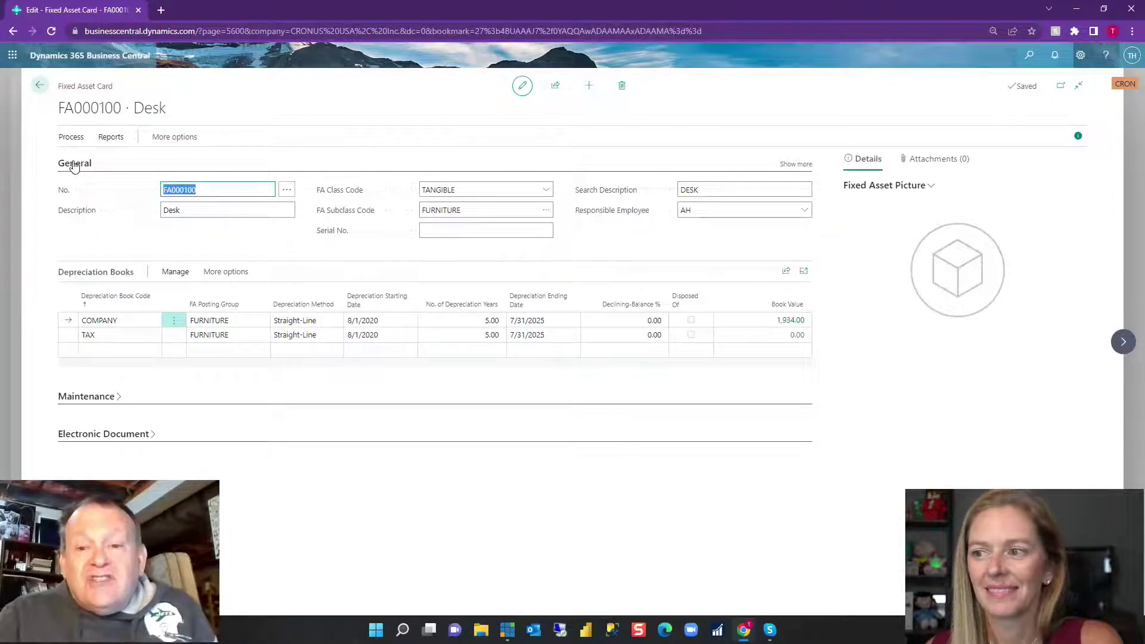
{"action": "left_click", "coordinate": [40, 86]}
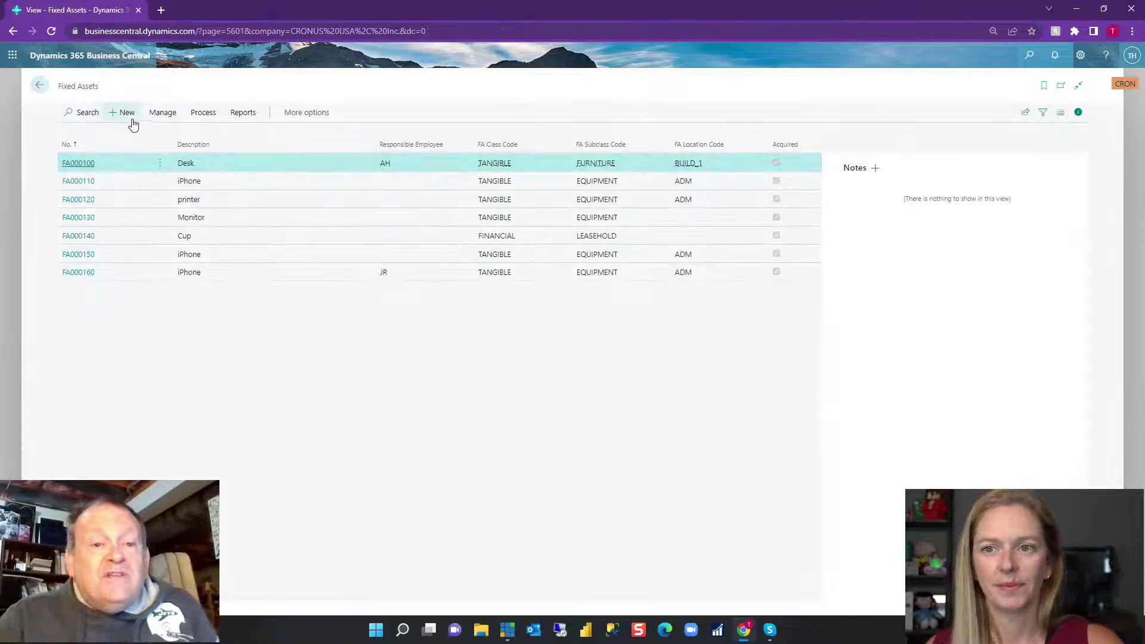
Create a new fixed asset with an automatically assigned number and the description Ipad
{"action": "left_click", "coordinate": [127, 112]}
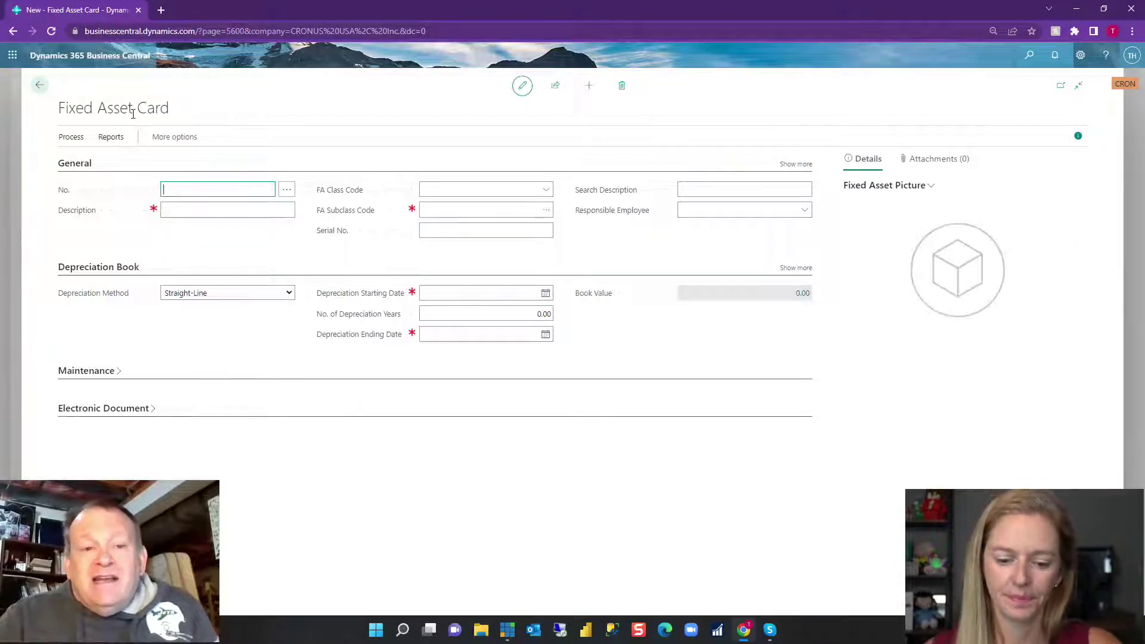
{"action": "key", "text": "Tab"}
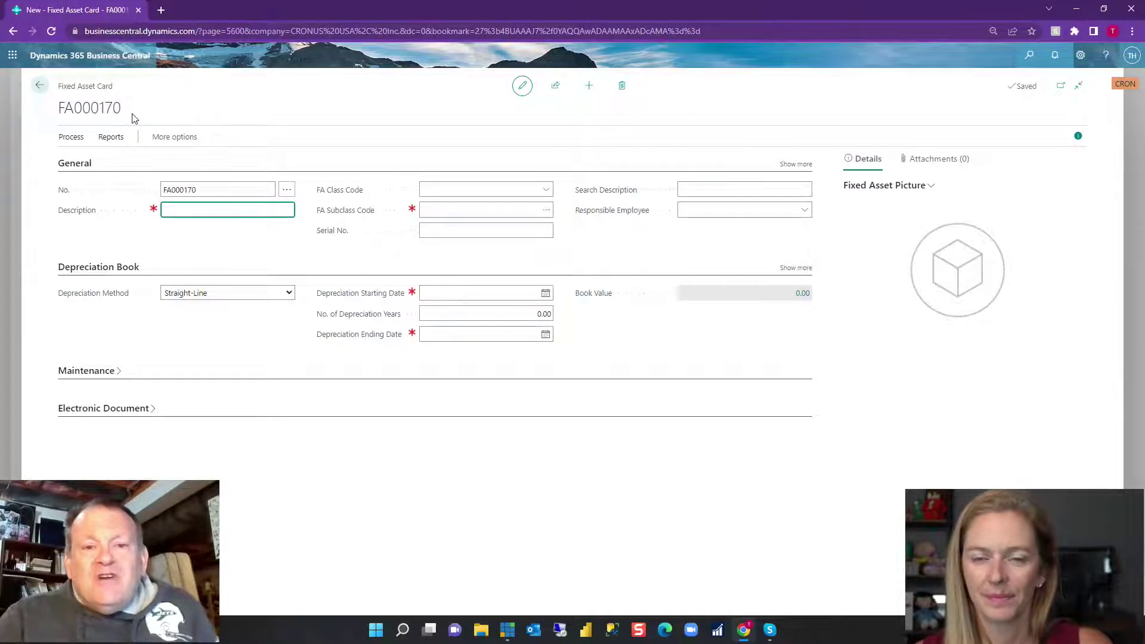
{"action": "type", "text": "Ipad"}
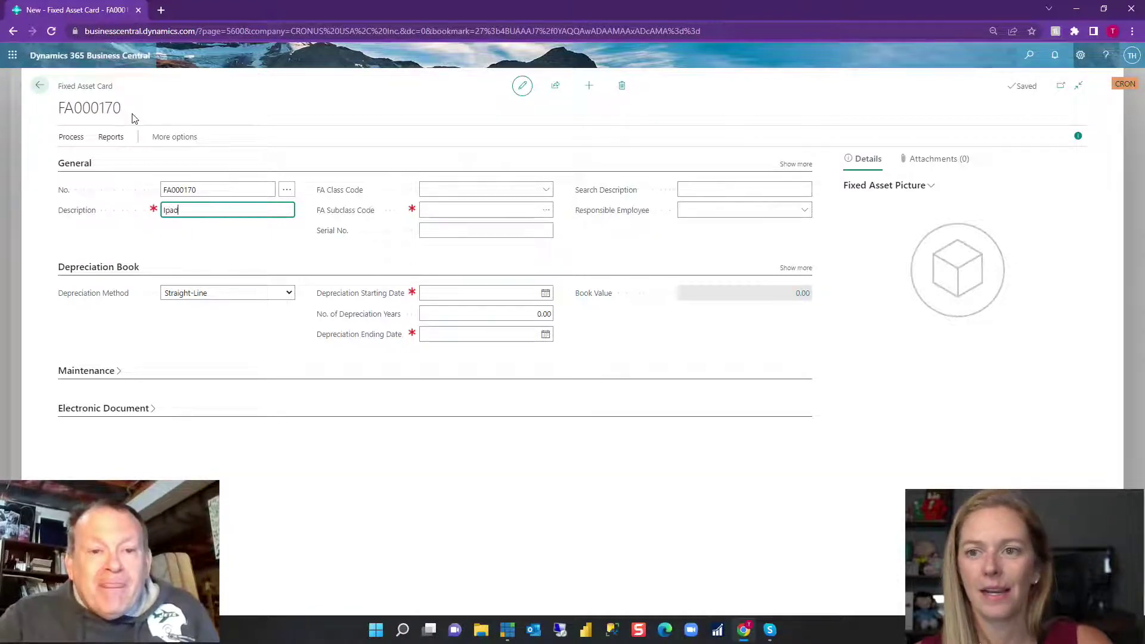
{"action": "key", "text": "Tab"}
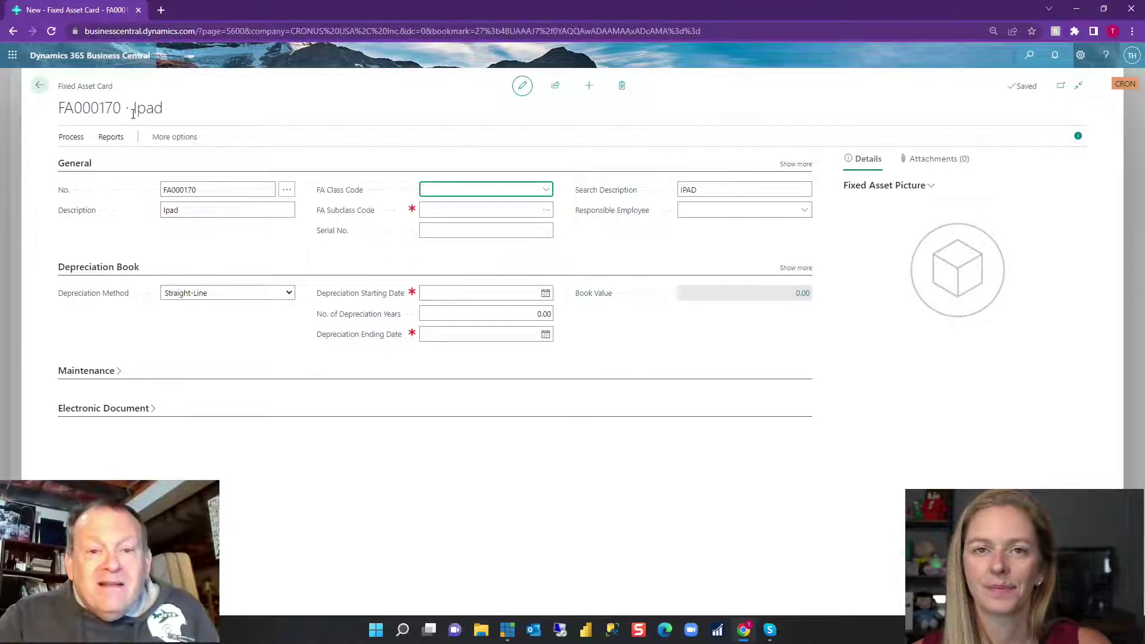
Classify the Ipad asset as TANGIBLE with subclass EQUIPMENT, and show the additional Depreciation Book fields
{"action": "left_click", "coordinate": [546, 192]}
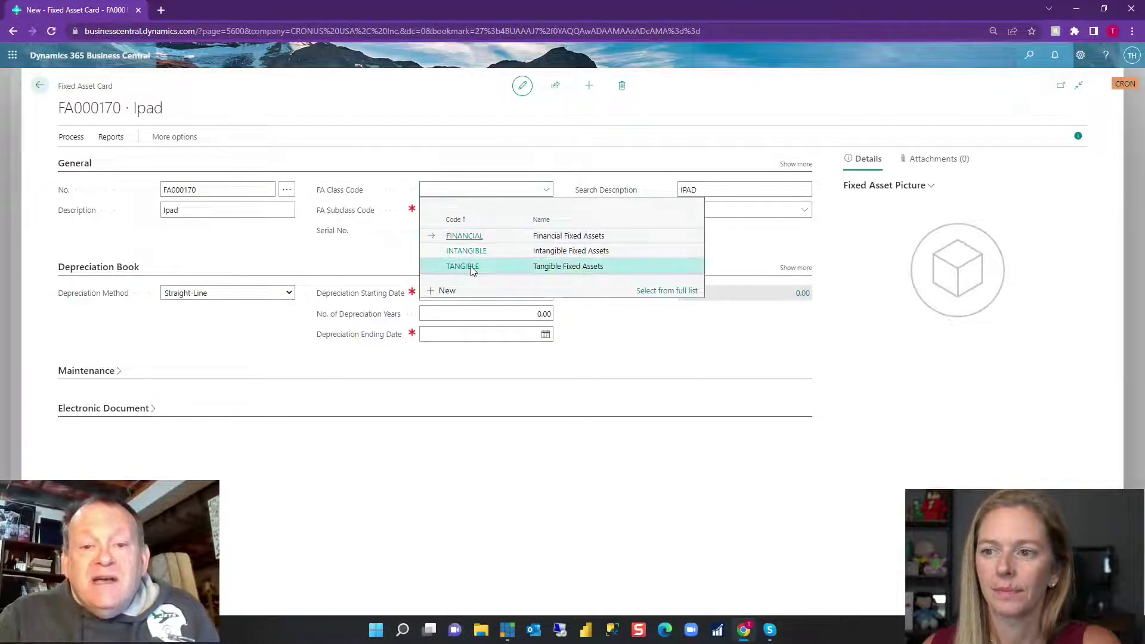
{"action": "left_click", "coordinate": [474, 266]}
{"action": "left_click", "coordinate": [543, 211]}
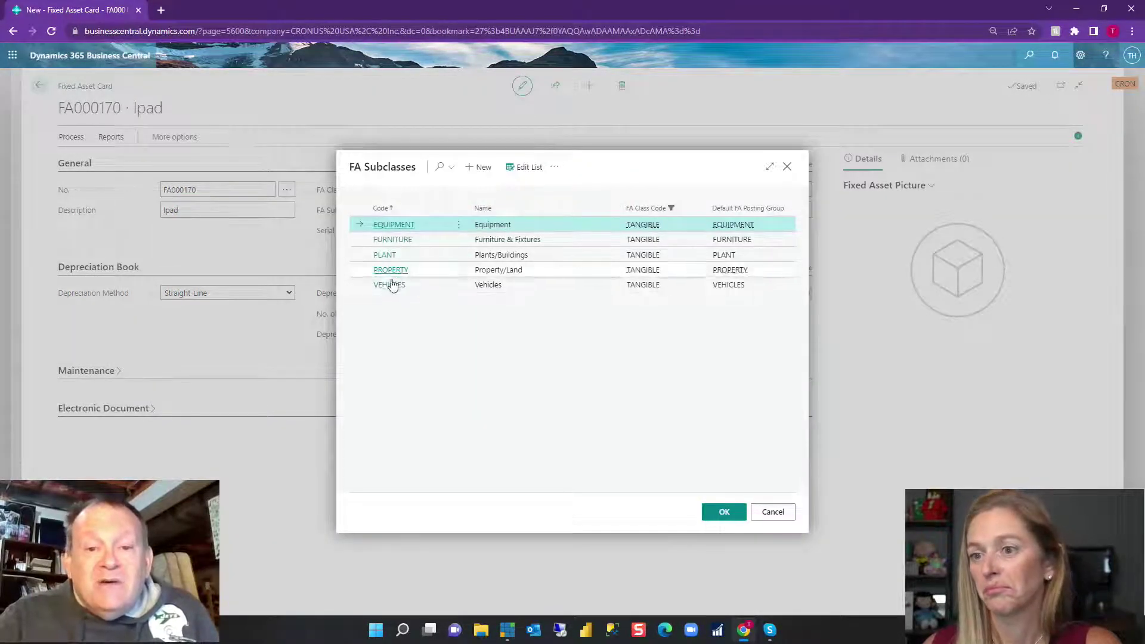
{"action": "left_click", "coordinate": [398, 226]}
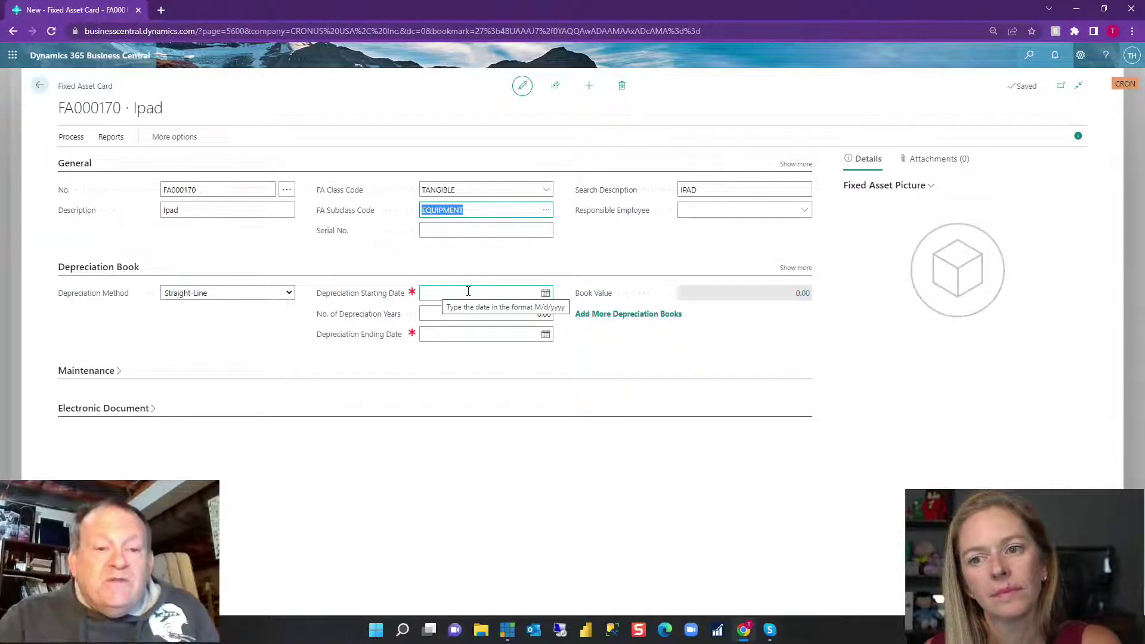
{"action": "left_click", "coordinate": [796, 269]}
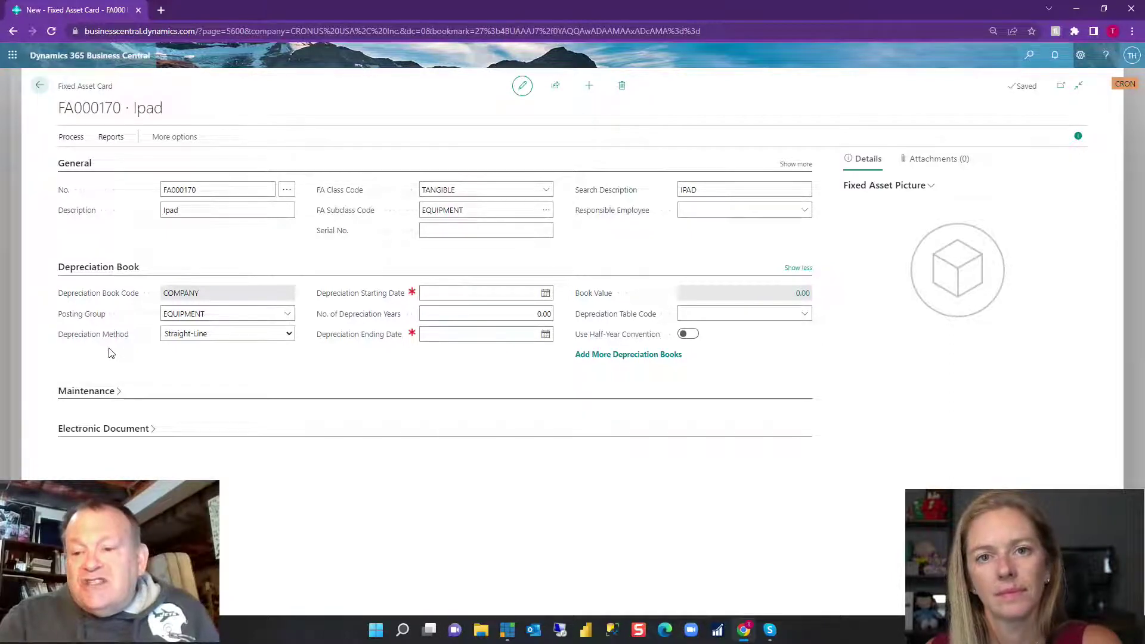
Set the Ipad's depreciation starting date to 4/1/2022
{"action": "left_click", "coordinate": [448, 290]}
{"action": "type", "text": "080"}
{"action": "key", "text": "BackSpace"}
{"action": "key", "text": "BackSpace"}
{"action": "type", "text": "4/1/2023"}
{"action": "key", "text": "Tab"}
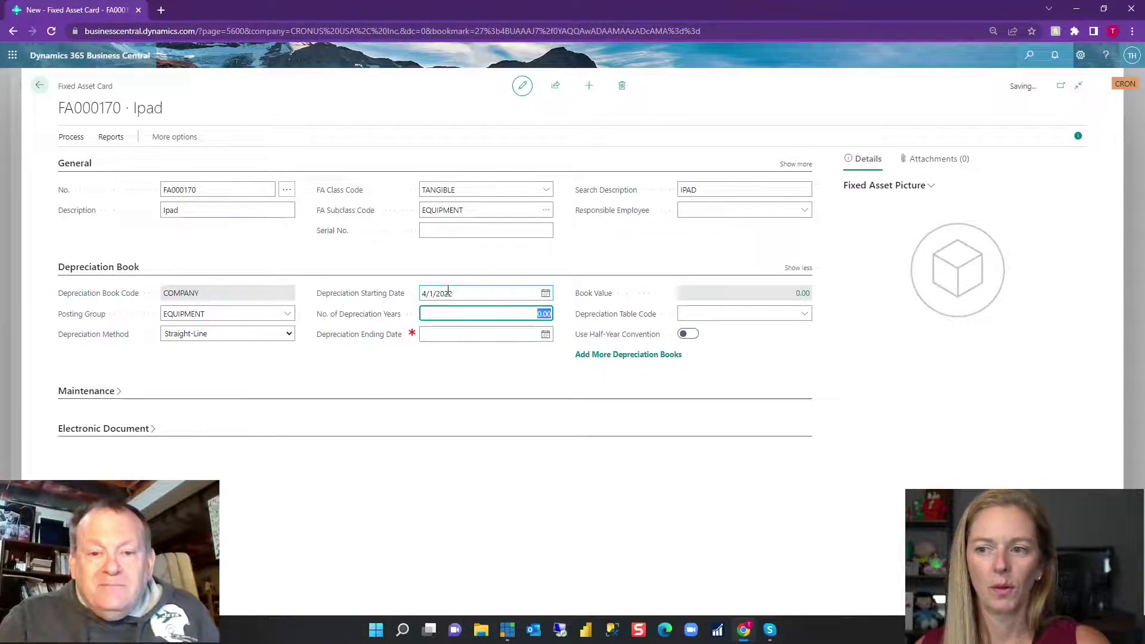
Set the Ipad's depreciation starting date to 8/1/2022 and the number of depreciation years to 3
{"action": "key", "text": "shift+Tab"}
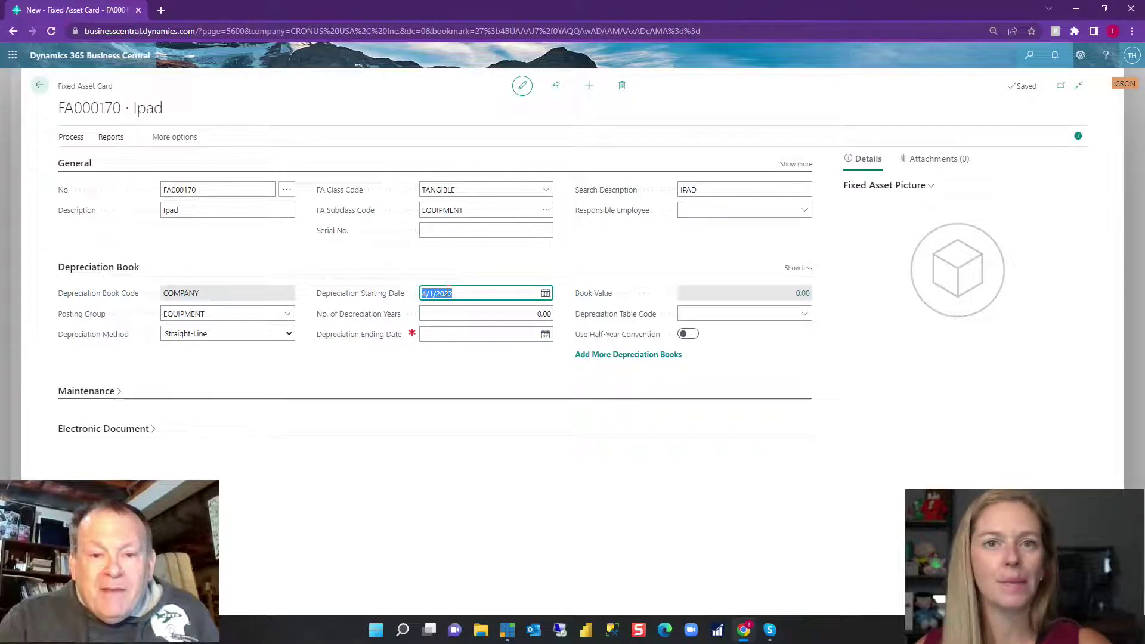
{"action": "type", "text": "0801"}
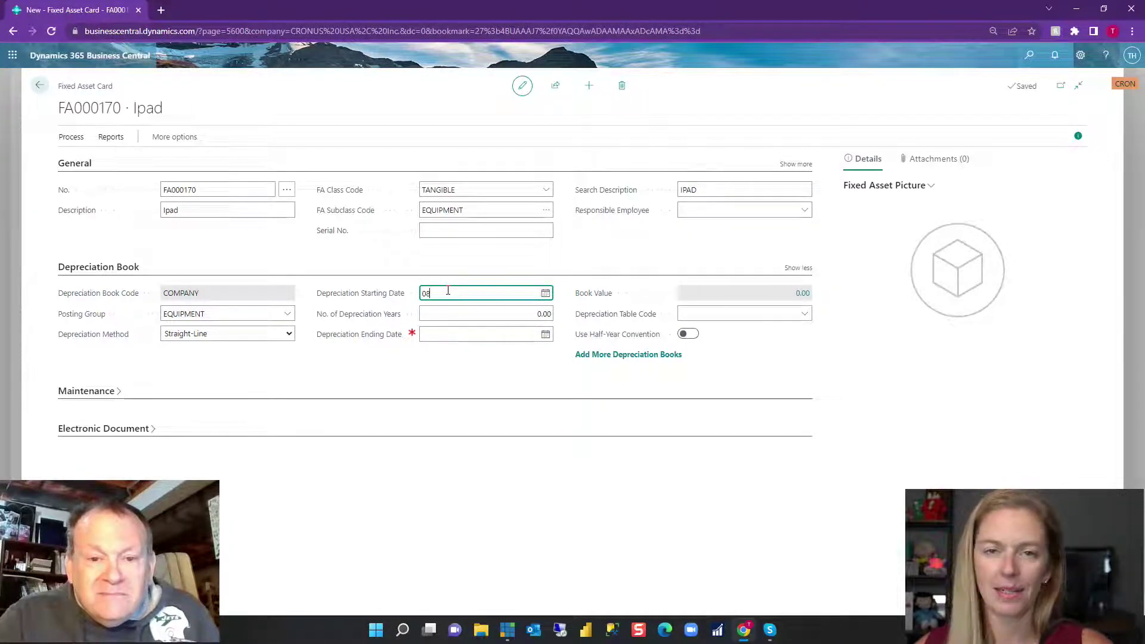
{"action": "key", "text": "Tab"}
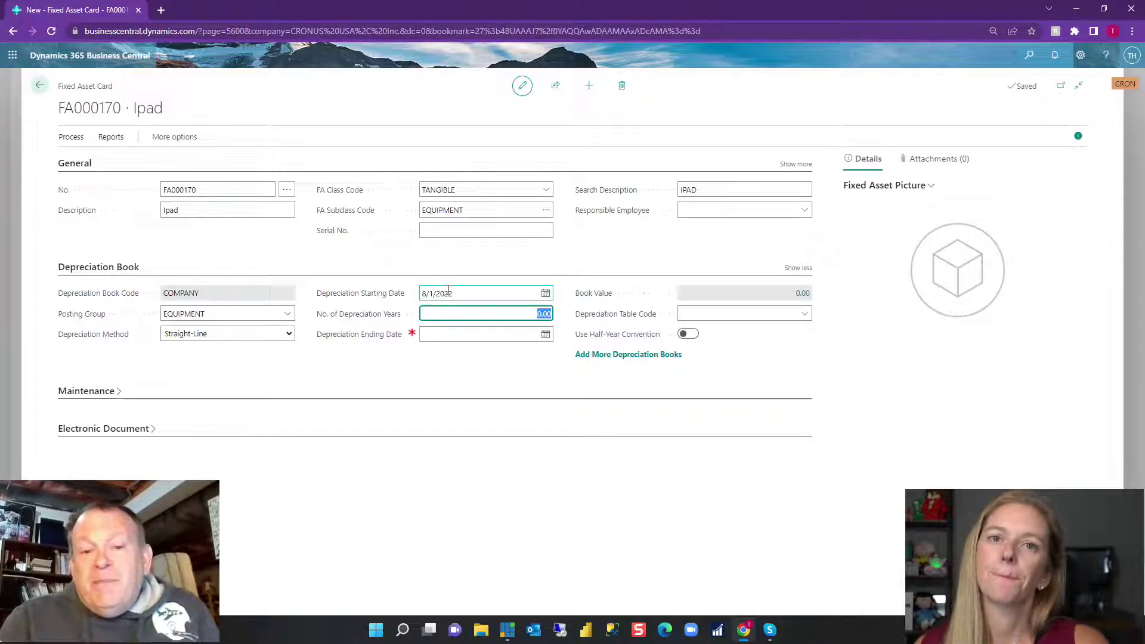
{"action": "type", "text": "3"}
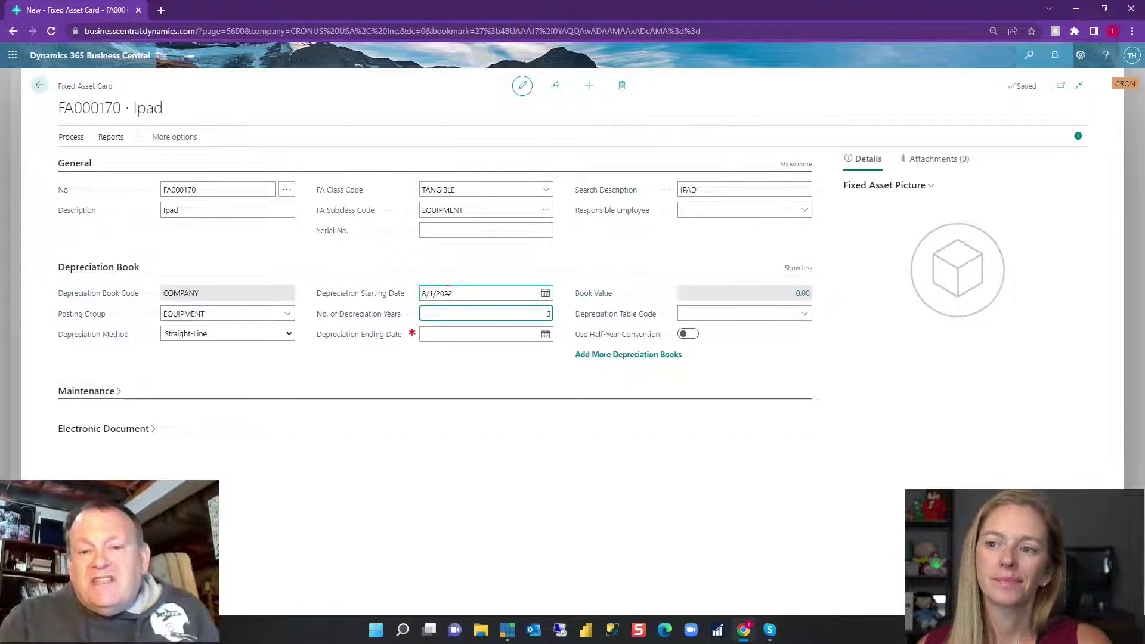
{"action": "key", "text": "Tab"}
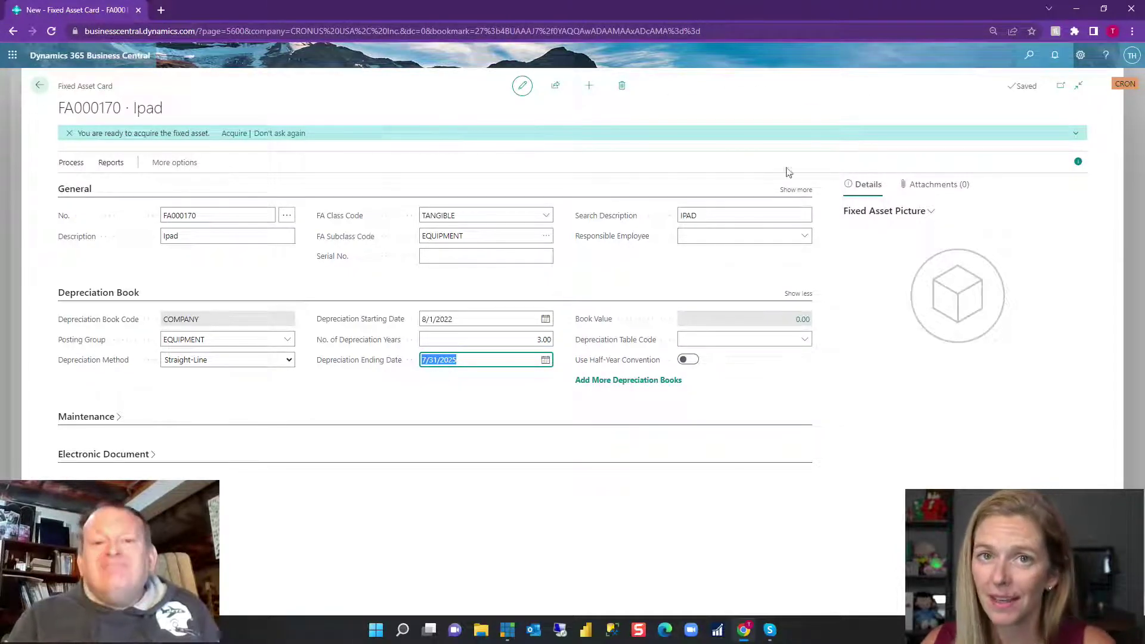
Examine the notifications under My Settings, including Fixed Asset Acquisition Wizard, and close the settings without changing anything
{"action": "left_click", "coordinate": [1079, 56]}
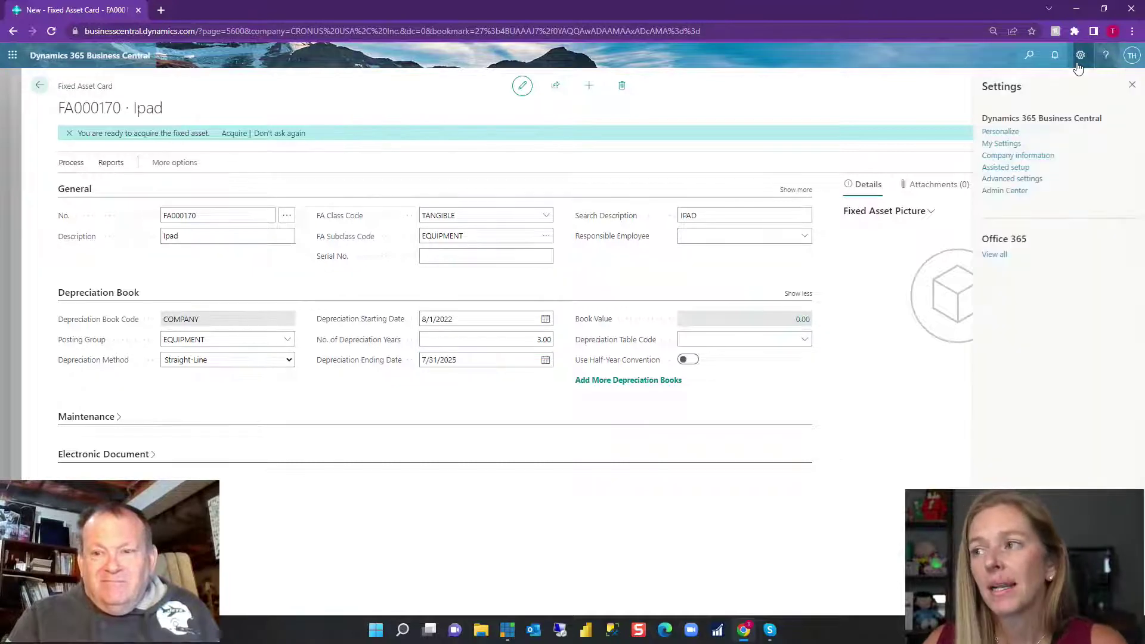
{"action": "left_click", "coordinate": [1001, 146]}
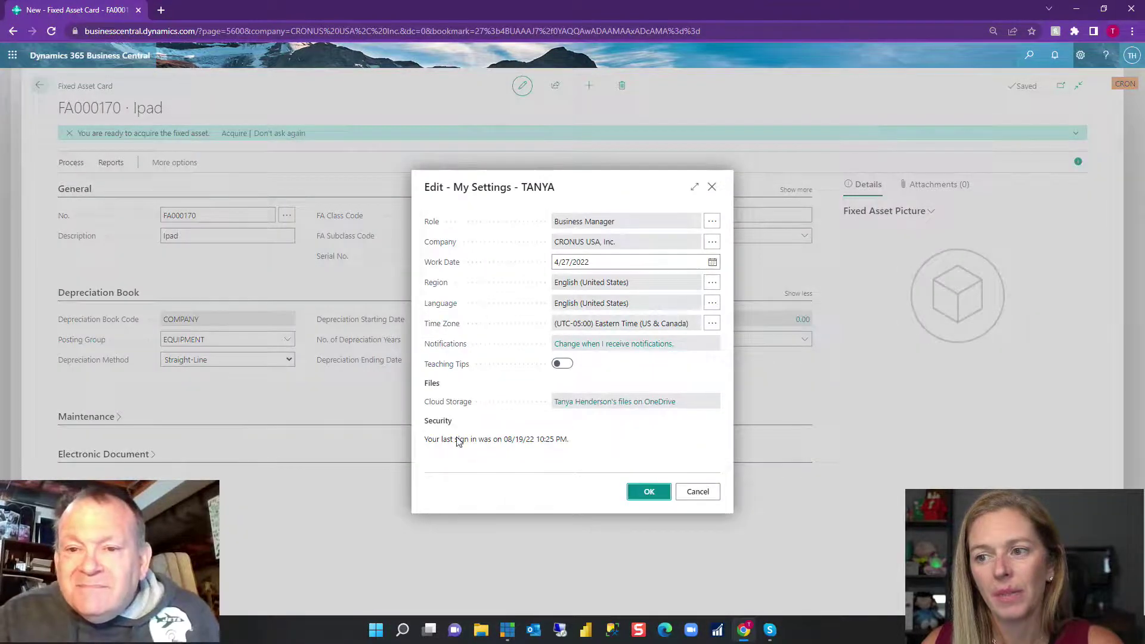
{"action": "left_click", "coordinate": [616, 348]}
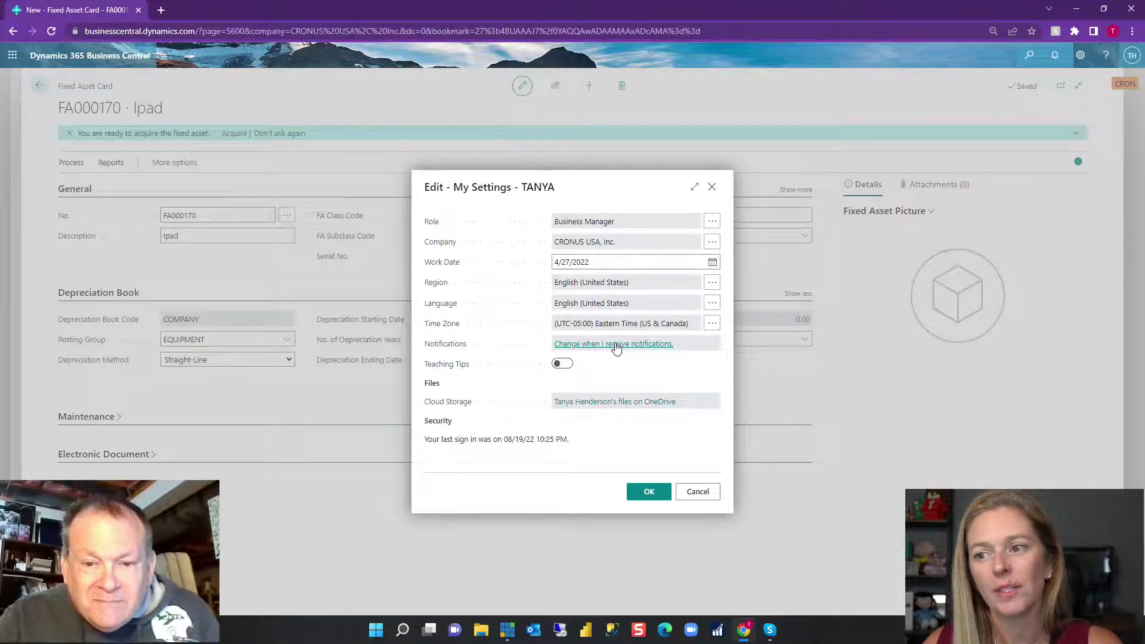
{"action": "scroll", "coordinate": [213, 333], "scroll_direction": "down", "scroll_amount": 5}
{"action": "scroll", "coordinate": [214, 333], "scroll_direction": "down", "scroll_amount": 1}
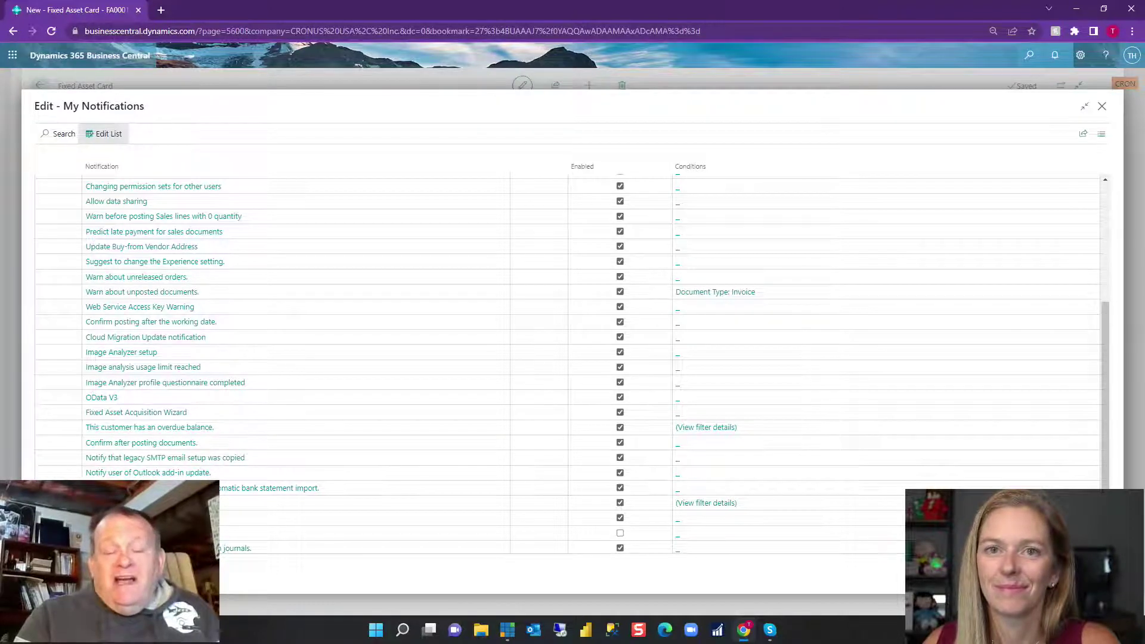
{"action": "key", "text": "Escape"}
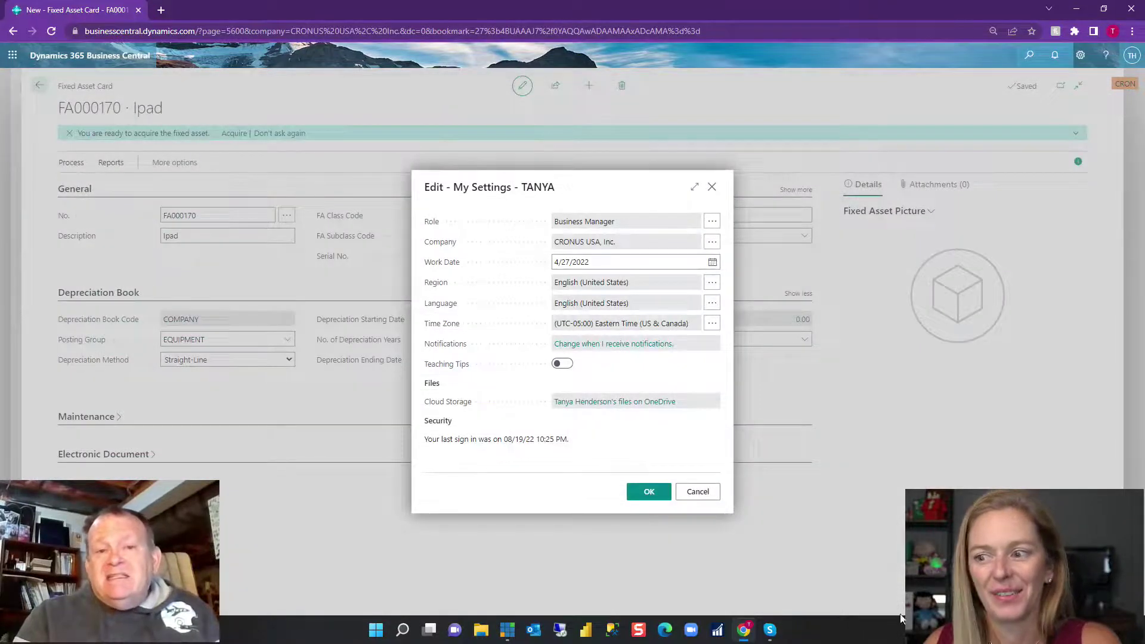
{"action": "left_click", "coordinate": [714, 494]}
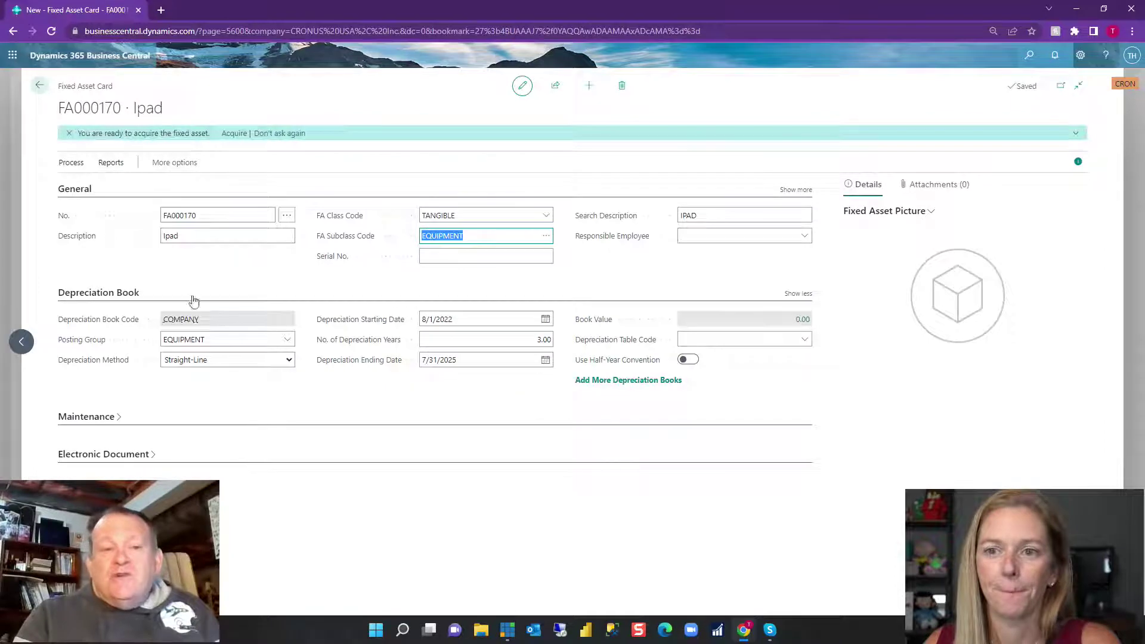
Start the assisted acquisition of the Ipad asset and choose G/L Account as the ledger to post to
{"action": "left_click", "coordinate": [240, 135]}
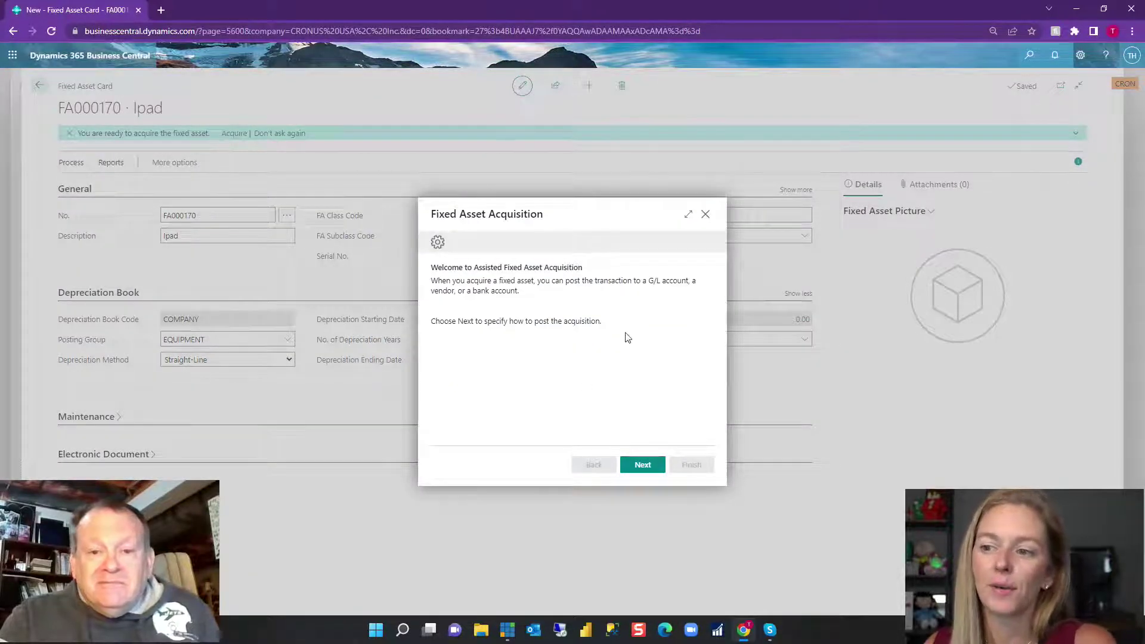
{"action": "left_click", "coordinate": [653, 471]}
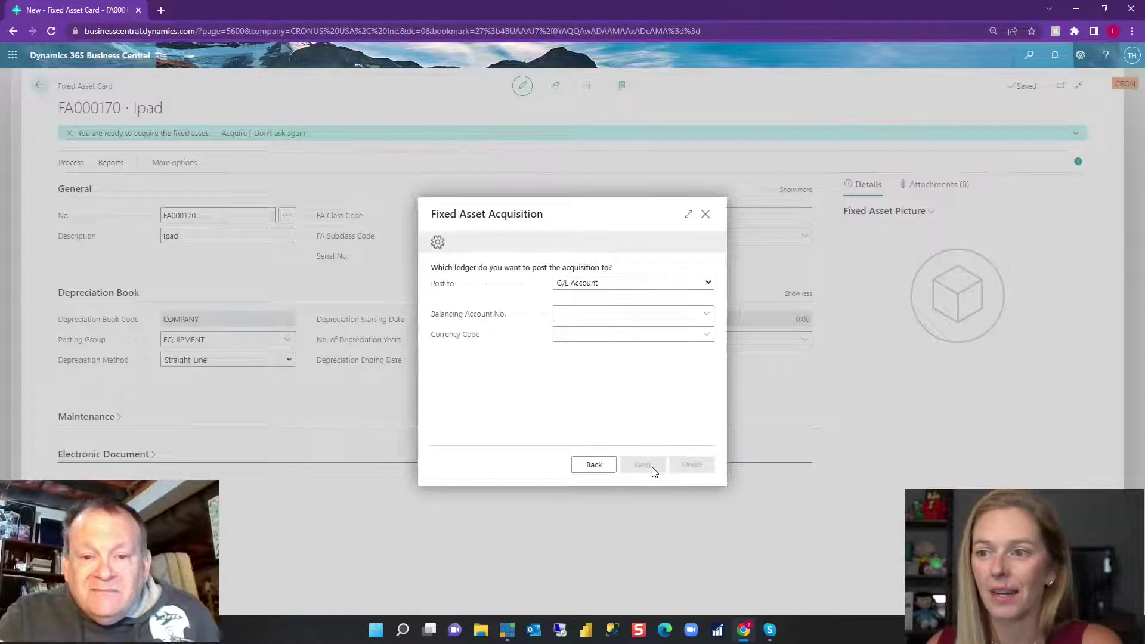
{"action": "left_click", "coordinate": [653, 317]}
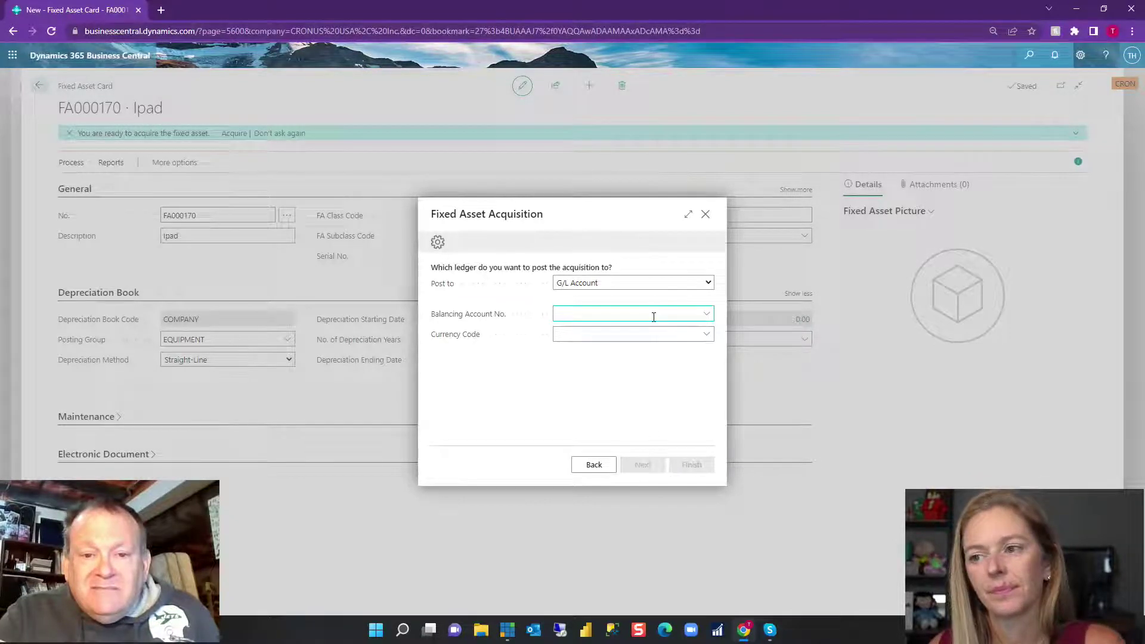
{"action": "left_click", "coordinate": [654, 284]}
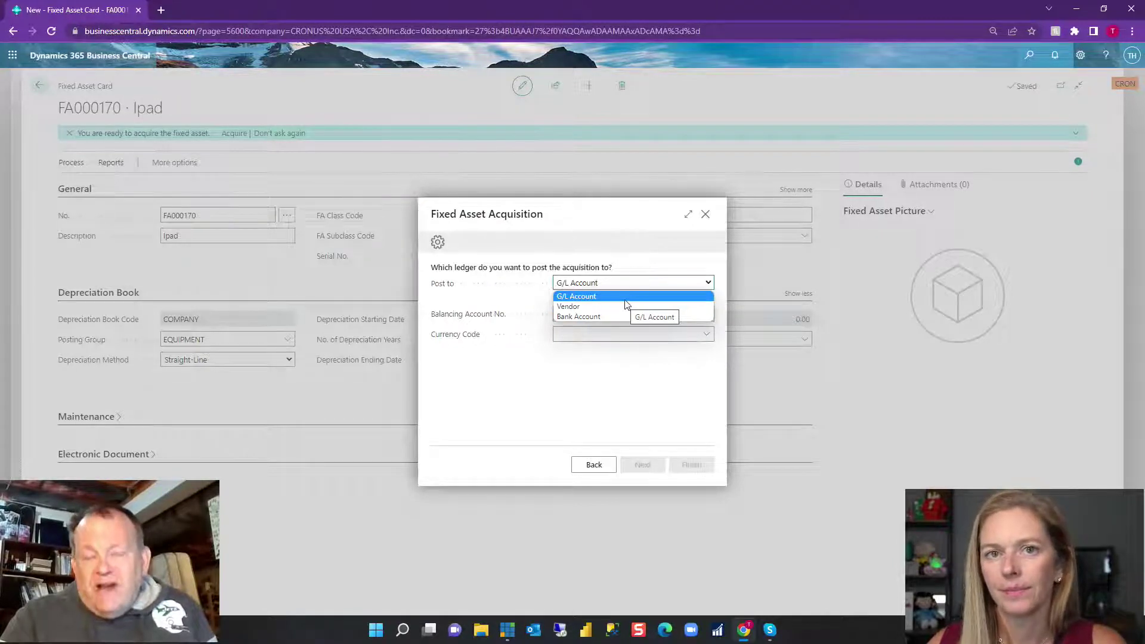
{"action": "left_click", "coordinate": [605, 302]}
Set the acquisition's balancing account to 10800 Equipment
{"action": "left_click", "coordinate": [643, 320]}
{"action": "left_click", "coordinate": [697, 311]}
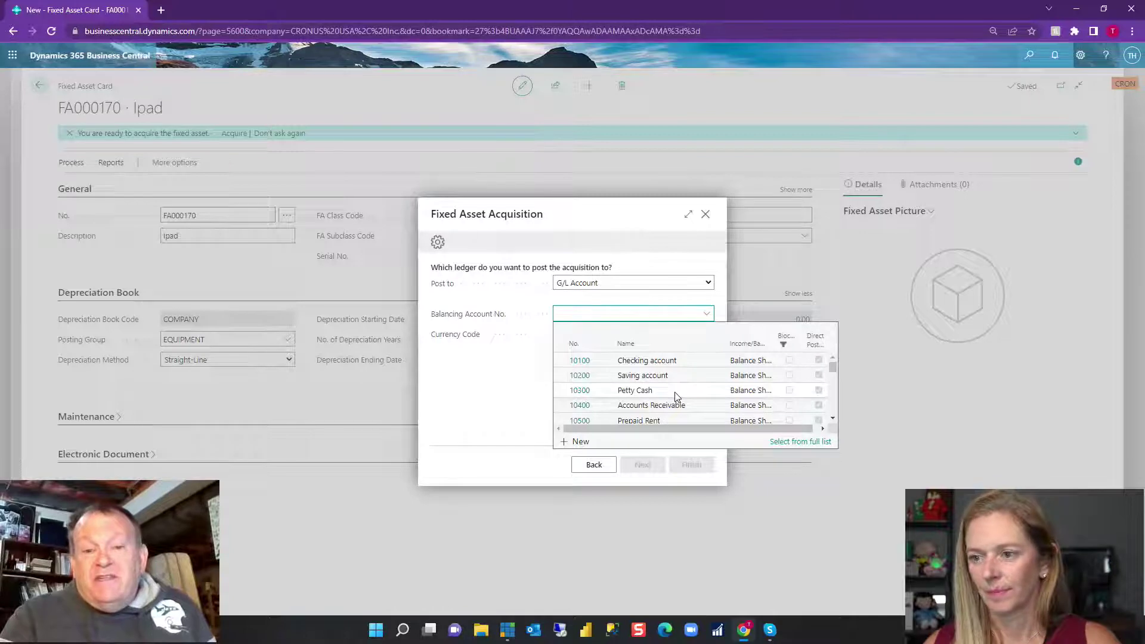
{"action": "scroll", "coordinate": [677, 396], "scroll_direction": "down", "scroll_amount": 3}
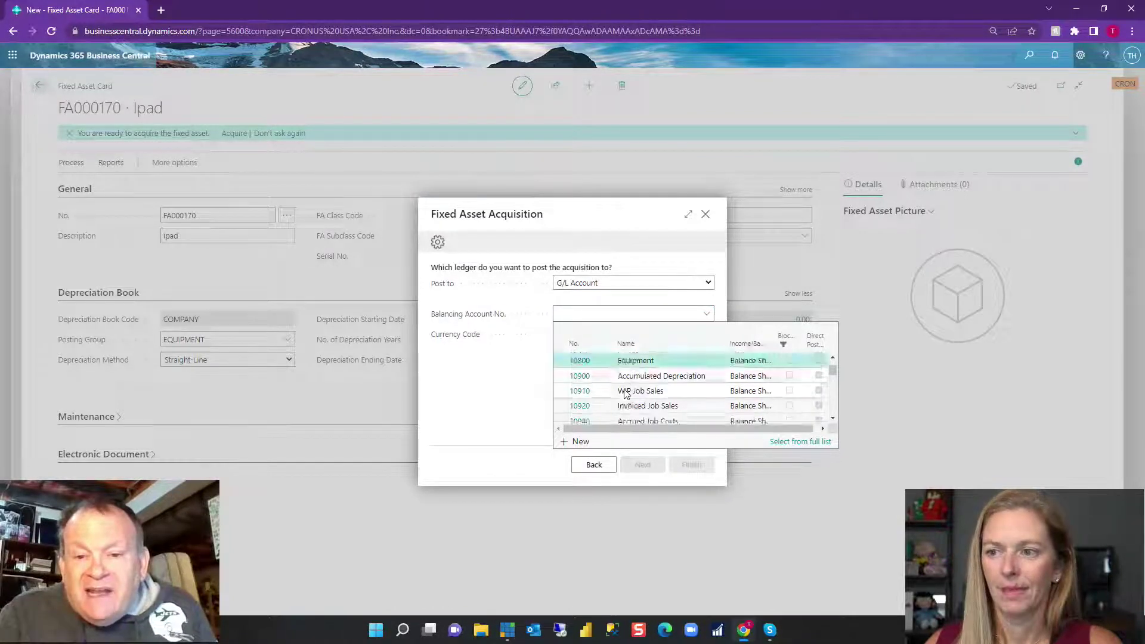
{"action": "left_click", "coordinate": [627, 371]}
Set the acquisition's balancing account to 10600 Prepaid Insurance and leave the currency code blank
{"action": "left_click", "coordinate": [704, 317]}
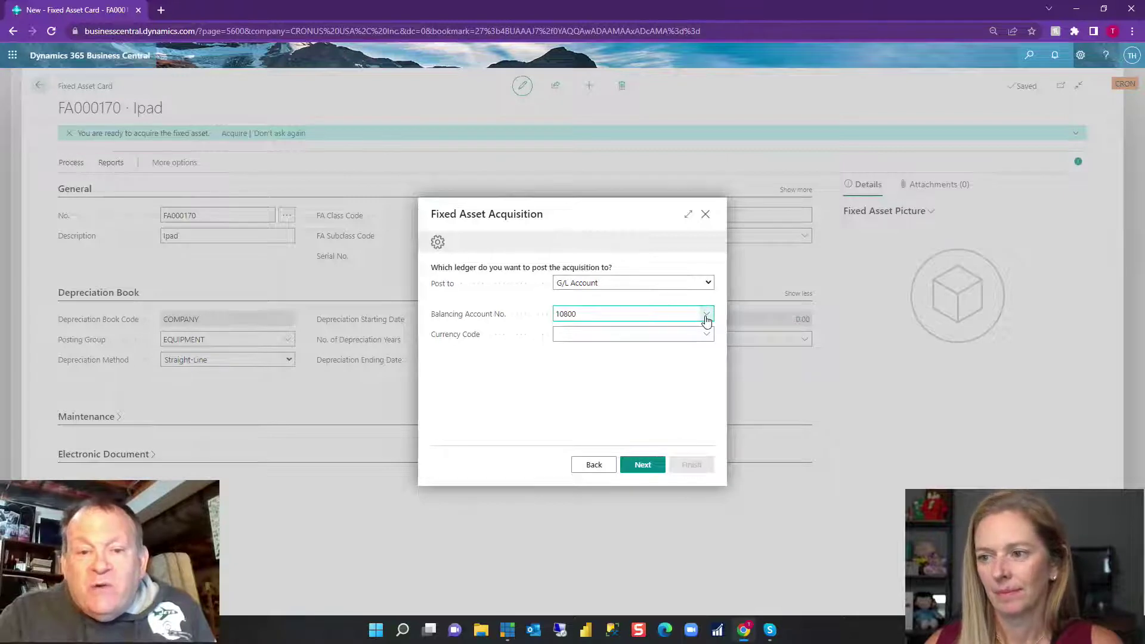
{"action": "scroll", "coordinate": [610, 401], "scroll_direction": "up", "scroll_amount": 1}
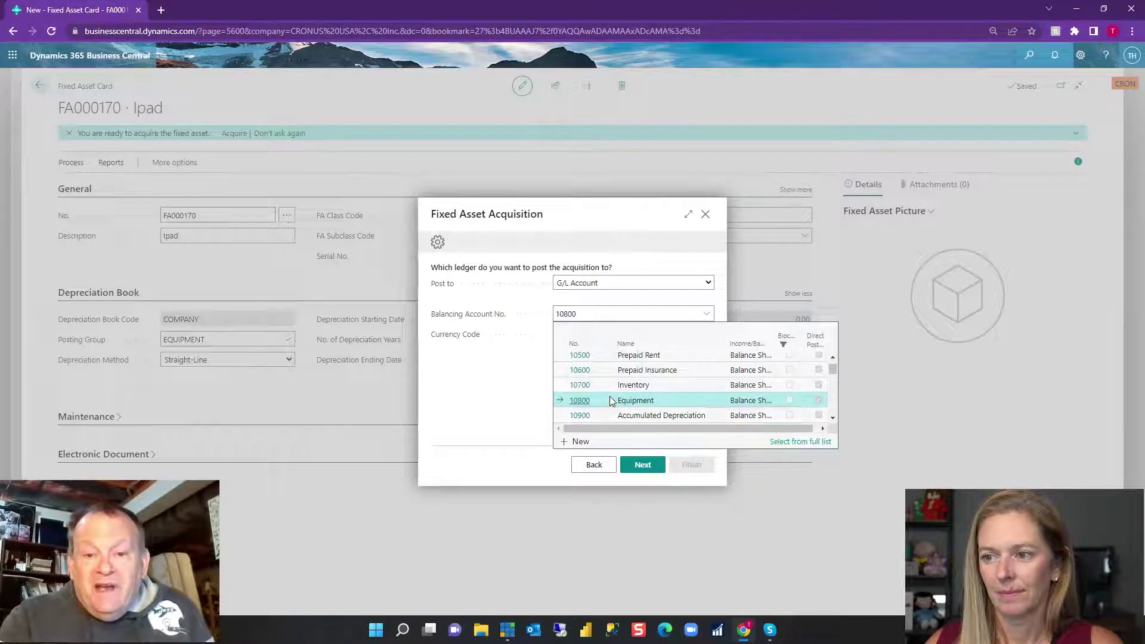
{"action": "left_click", "coordinate": [601, 370]}
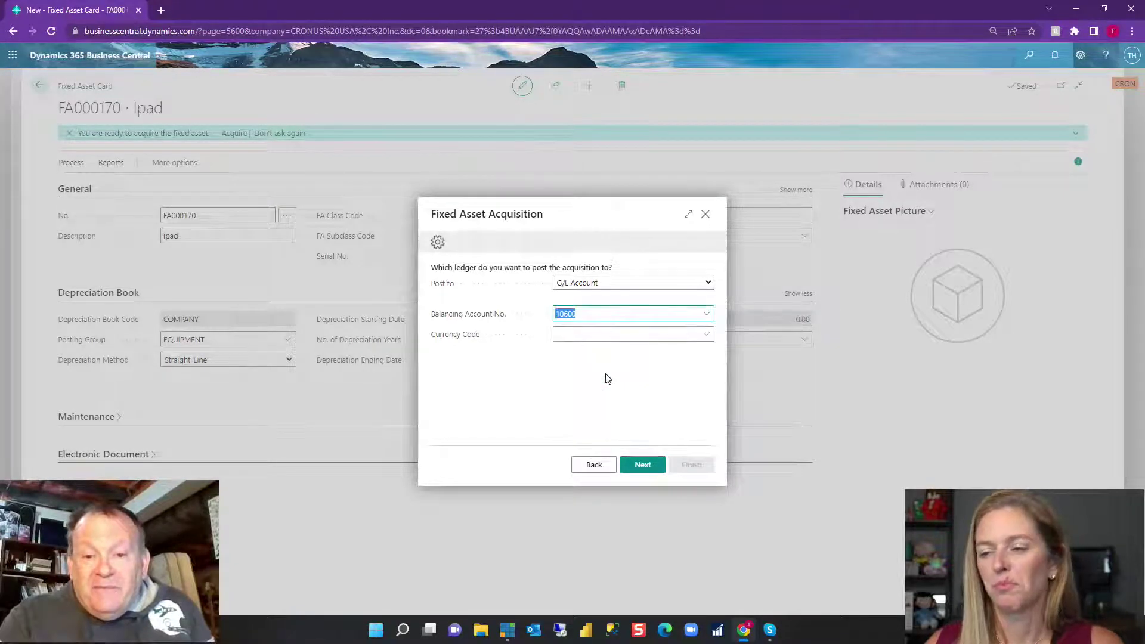
{"action": "left_click", "coordinate": [654, 334]}
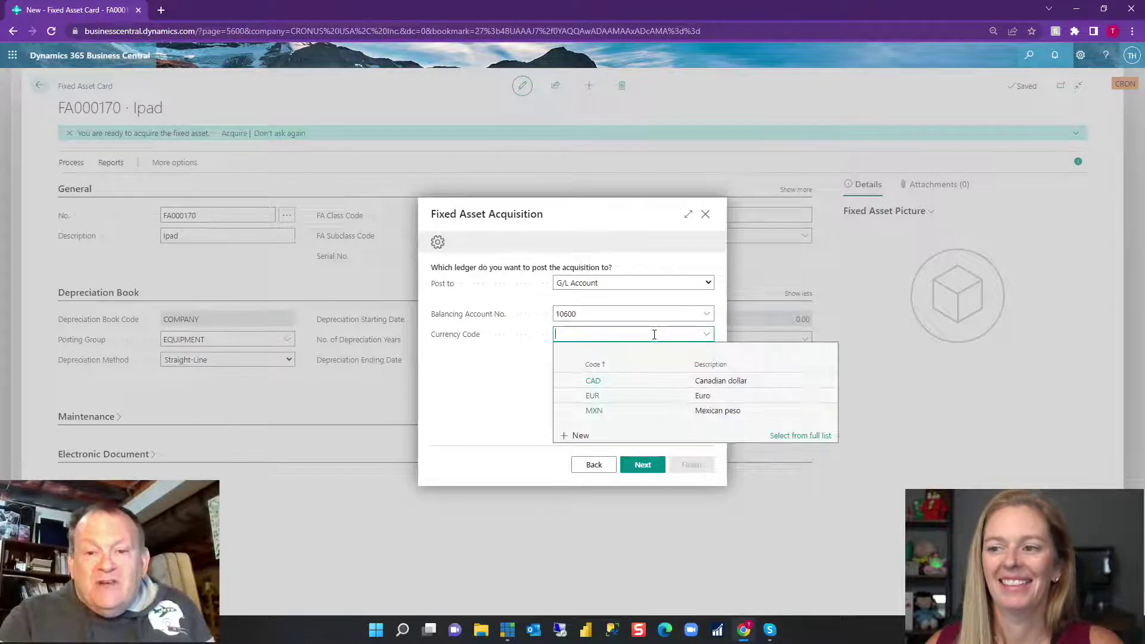
{"action": "left_click", "coordinate": [494, 372]}
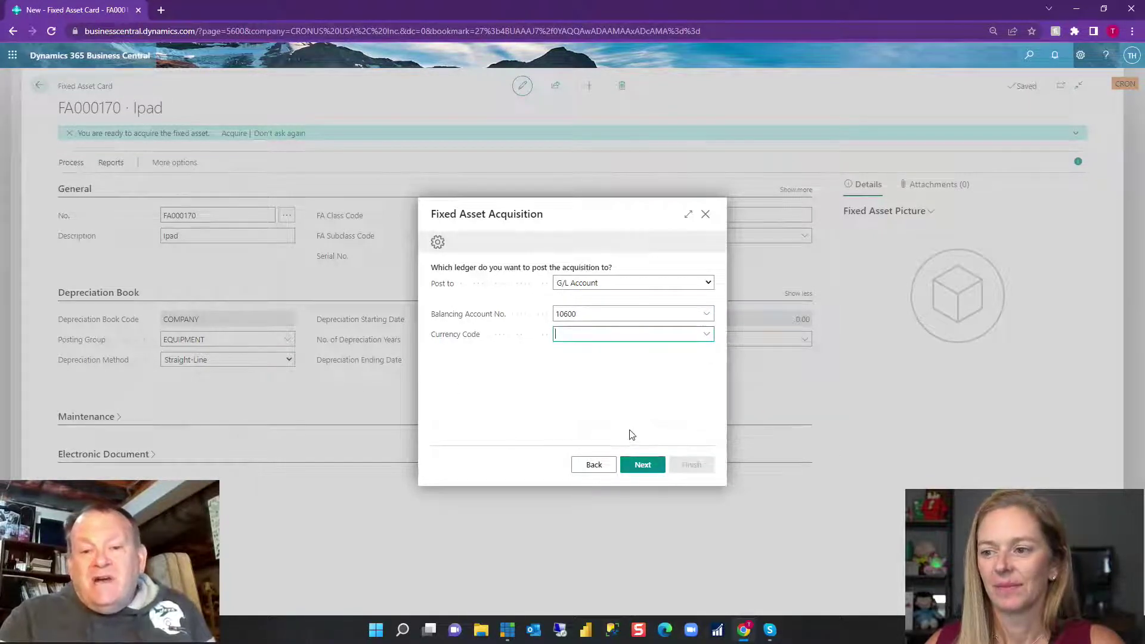
Enter an acquisition cost including tax of 1,200.00 and an acquisition date of 8/1/2022, and continue to the final wizard page
{"action": "left_click", "coordinate": [644, 466]}
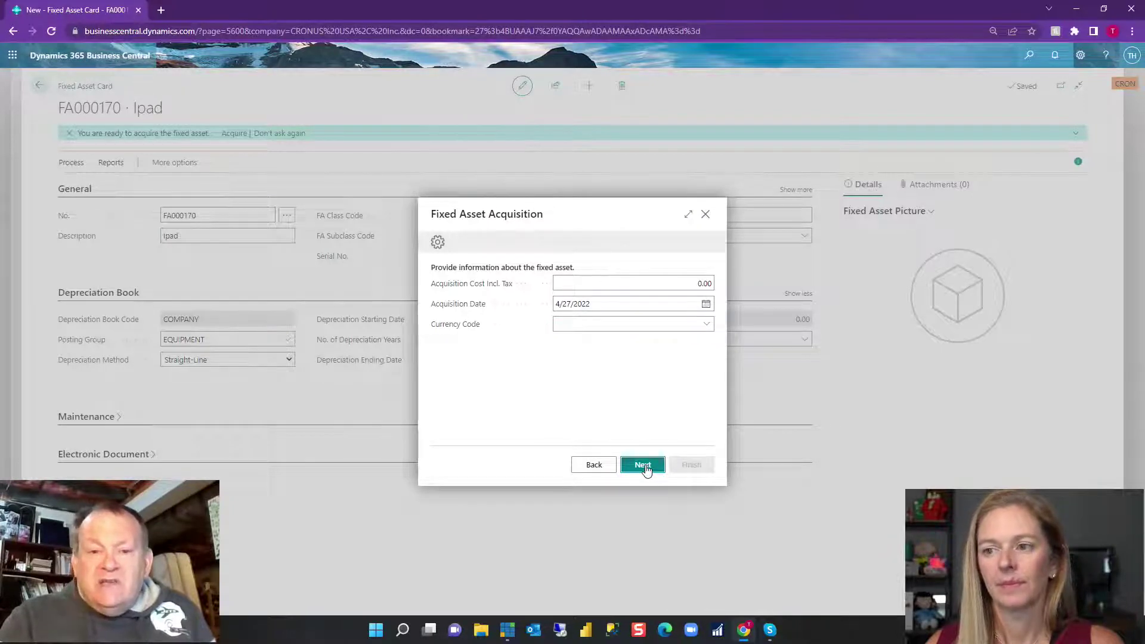
{"action": "left_click", "coordinate": [649, 283]}
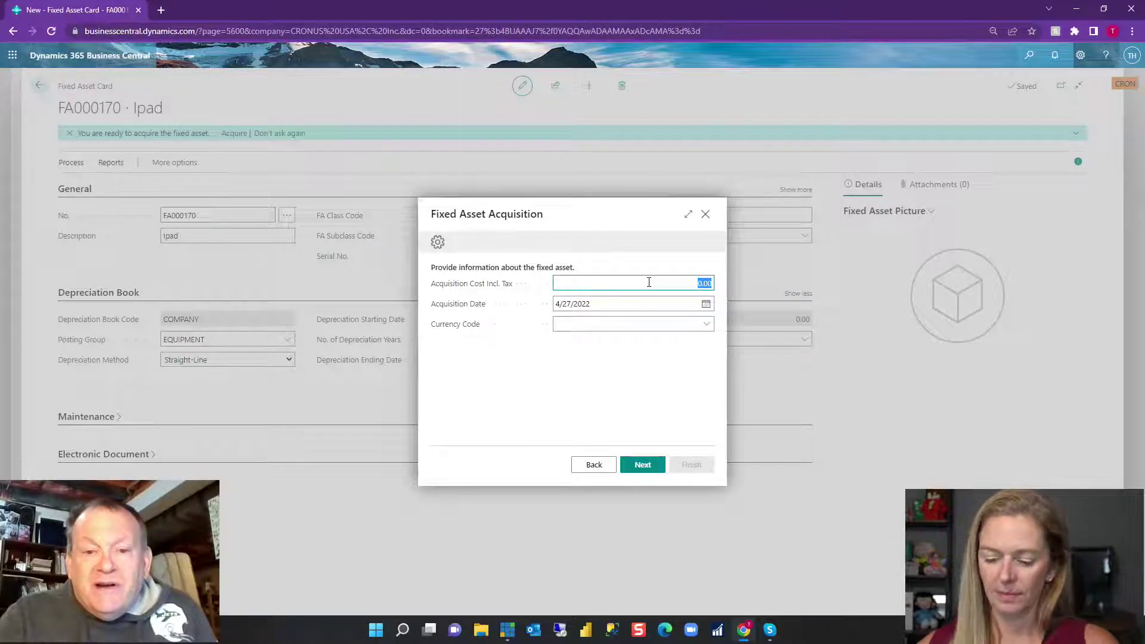
{"action": "type", "text": "1200"}
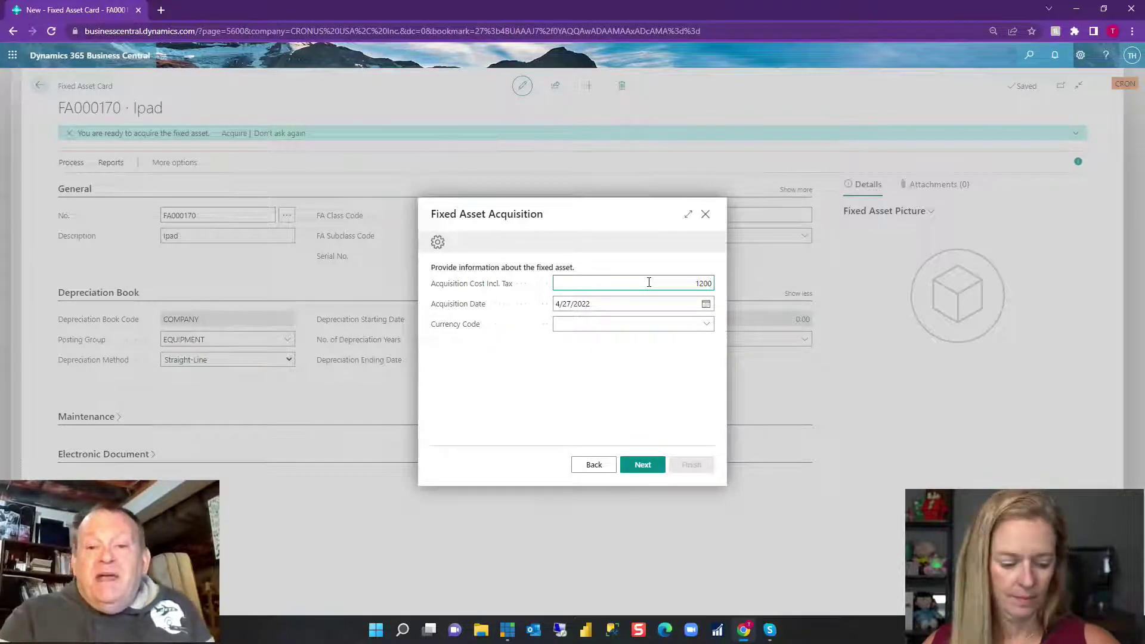
{"action": "key", "text": "Tab"}
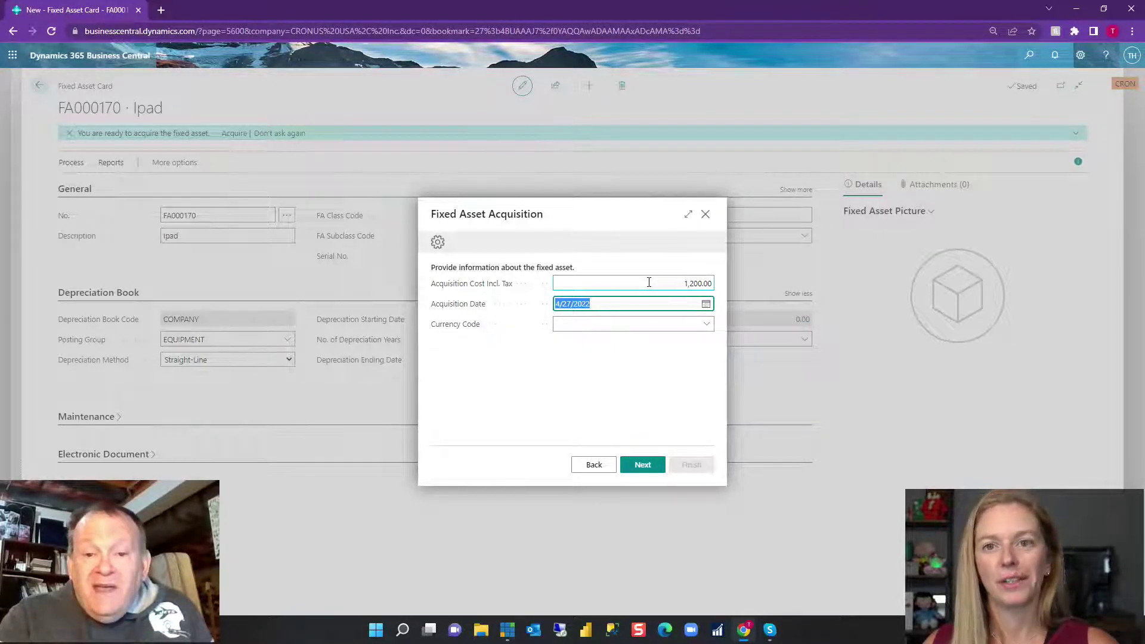
{"action": "type", "text": "8/1"}
{"action": "key", "text": "Tab"}
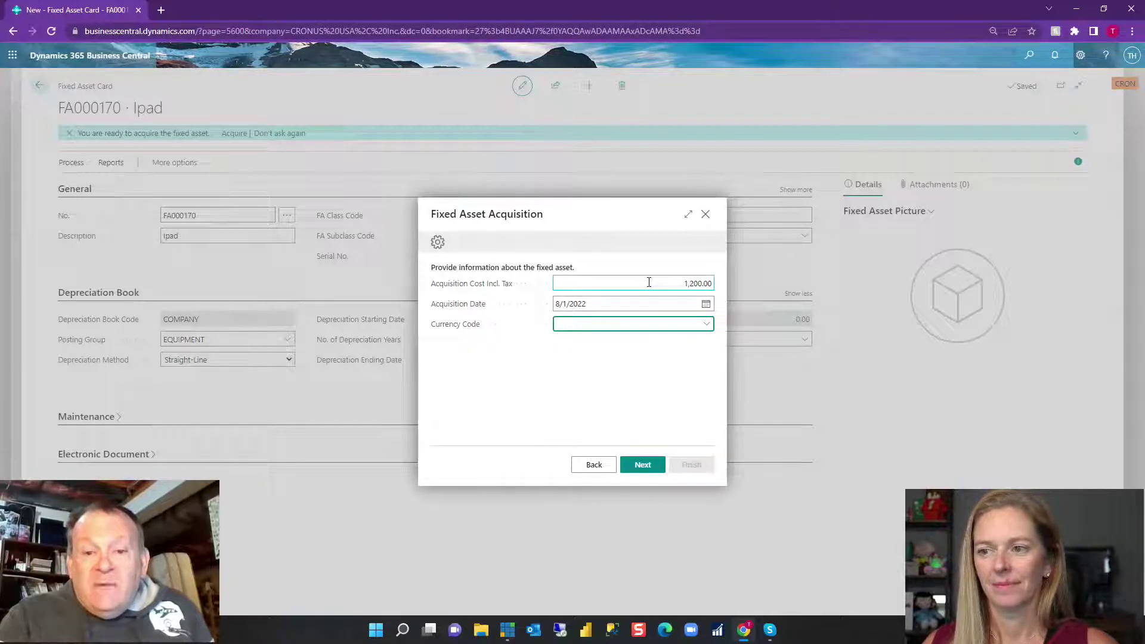
{"action": "key", "text": "Tab"}
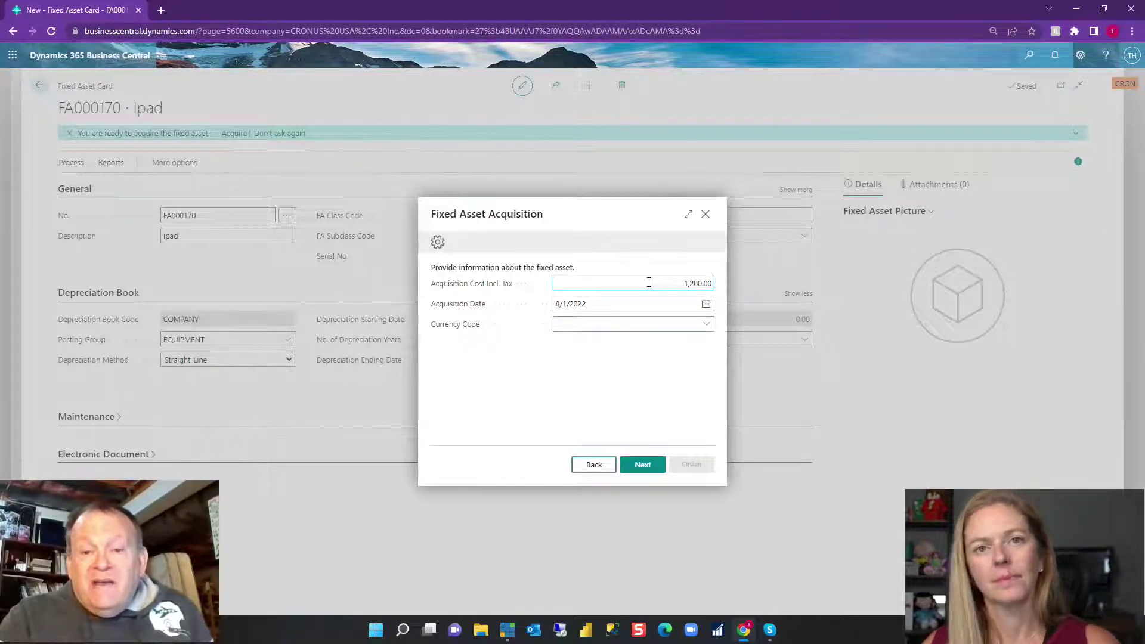
{"action": "left_click", "coordinate": [650, 463]}
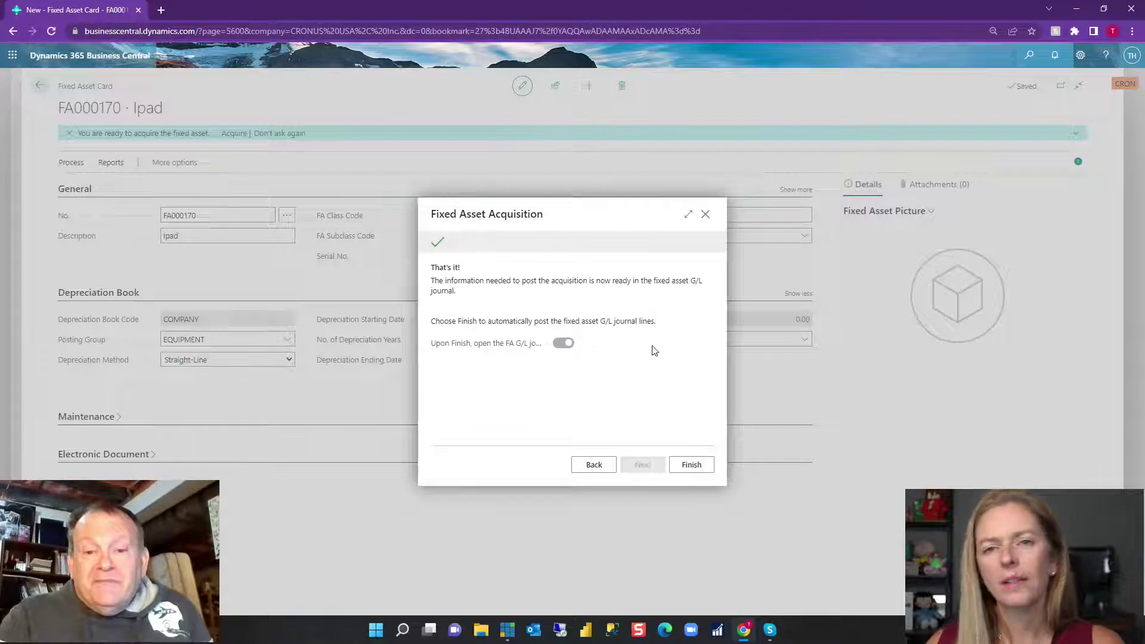
Finish the acquisition with the FA G/L journal opening on completion, and hide the journal line details pane
{"action": "left_click", "coordinate": [566, 340]}
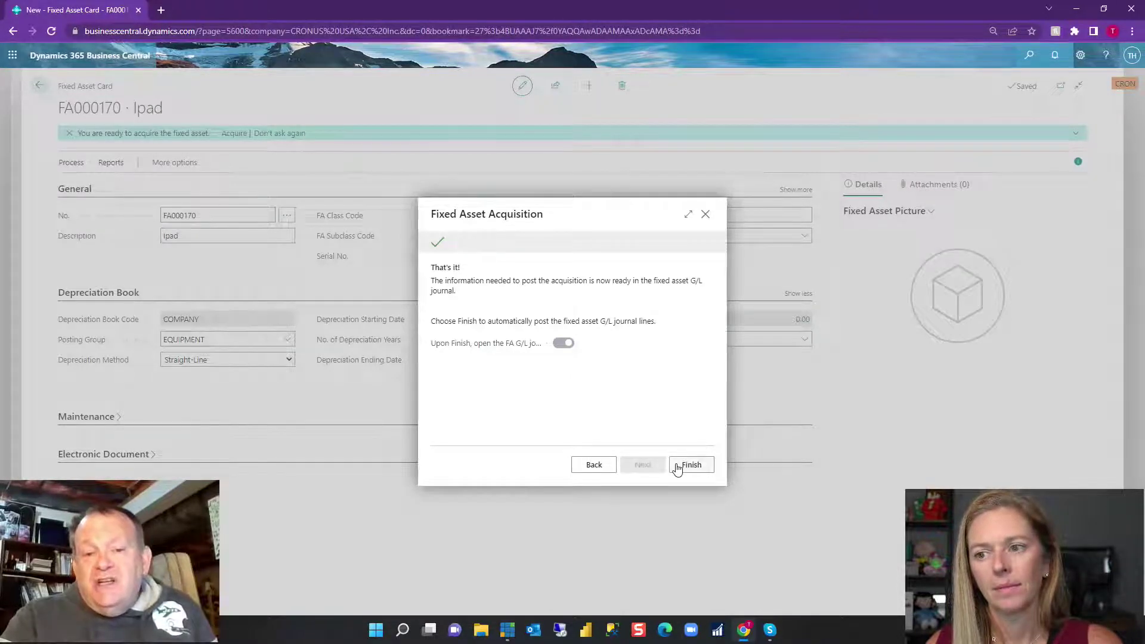
{"action": "left_click", "coordinate": [688, 215]}
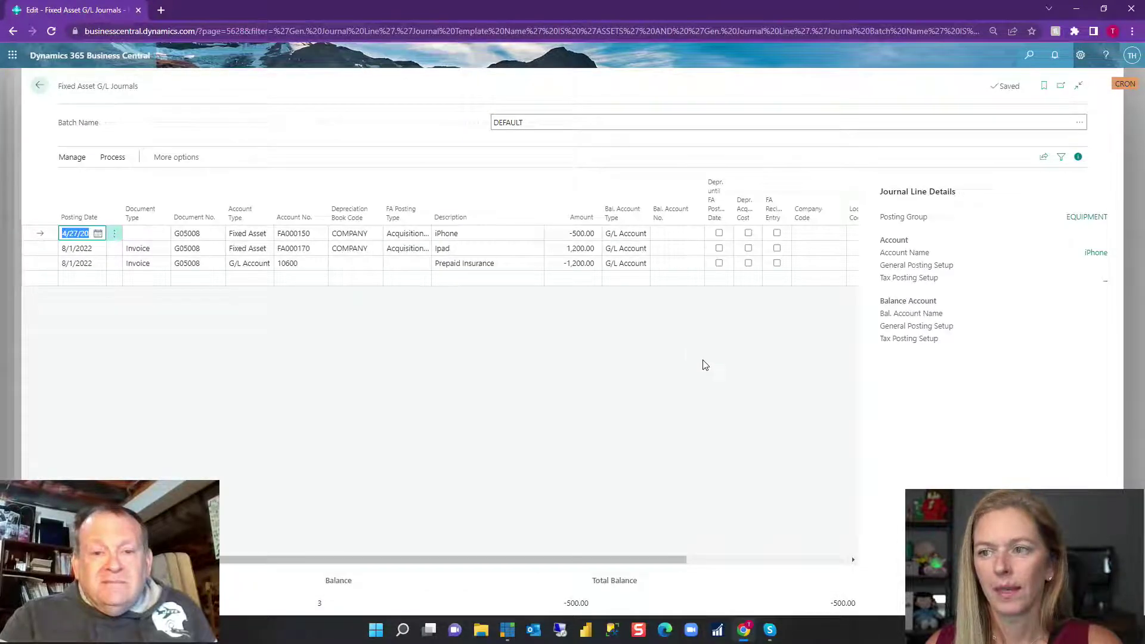
{"action": "left_click", "coordinate": [1079, 156]}
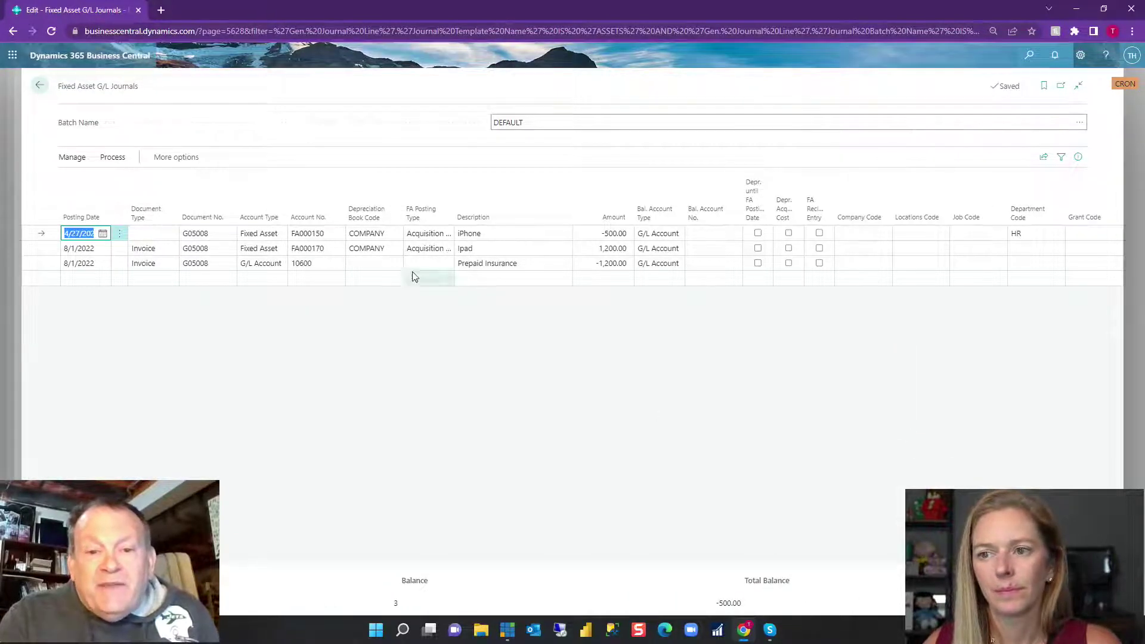
Delete the iPhone line from the DEFAULT batch of the fixed asset G/L journal
{"action": "right_click", "coordinate": [120, 235]}
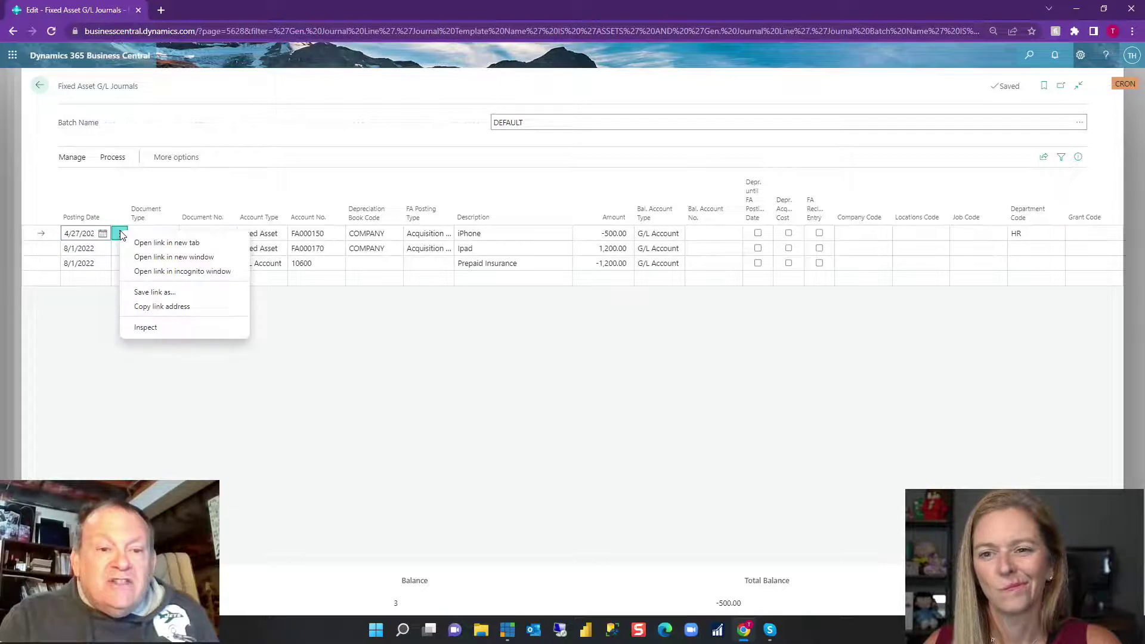
{"action": "left_click", "coordinate": [43, 376]}
{"action": "left_click", "coordinate": [120, 233]}
{"action": "left_click", "coordinate": [72, 157]}
{"action": "left_click", "coordinate": [229, 373]}
{"action": "key", "text": "ctrl+Delete"}
{"action": "left_click", "coordinate": [608, 362]}
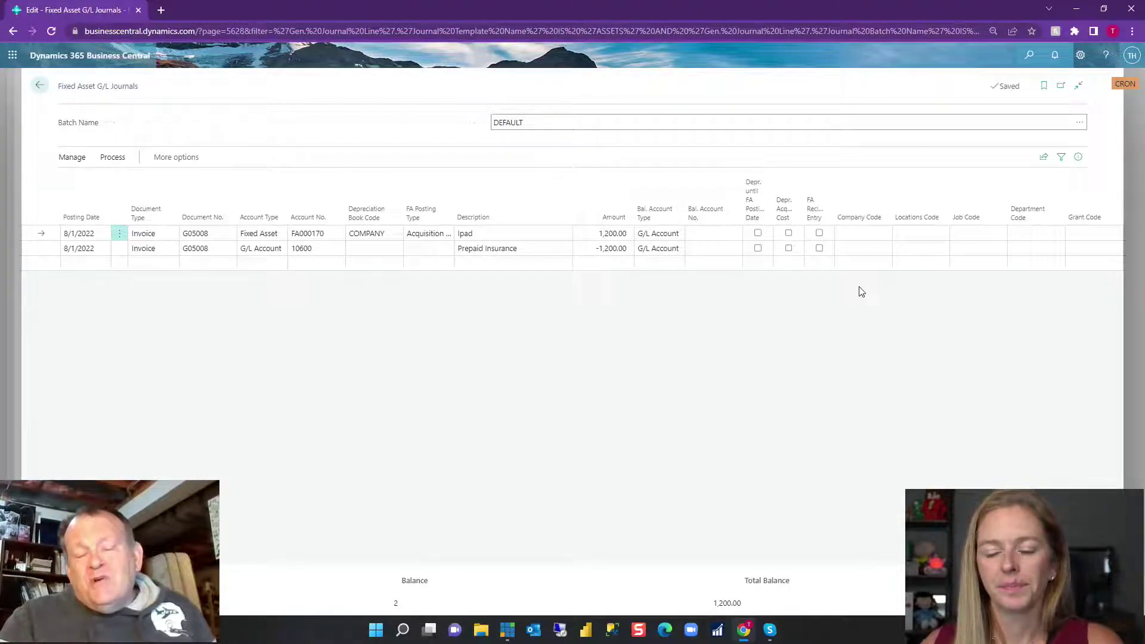
Try to post the Ipad acquisition journal, accepting a posting date after the working date, and return to the journal lines
{"action": "left_click", "coordinate": [113, 158]}
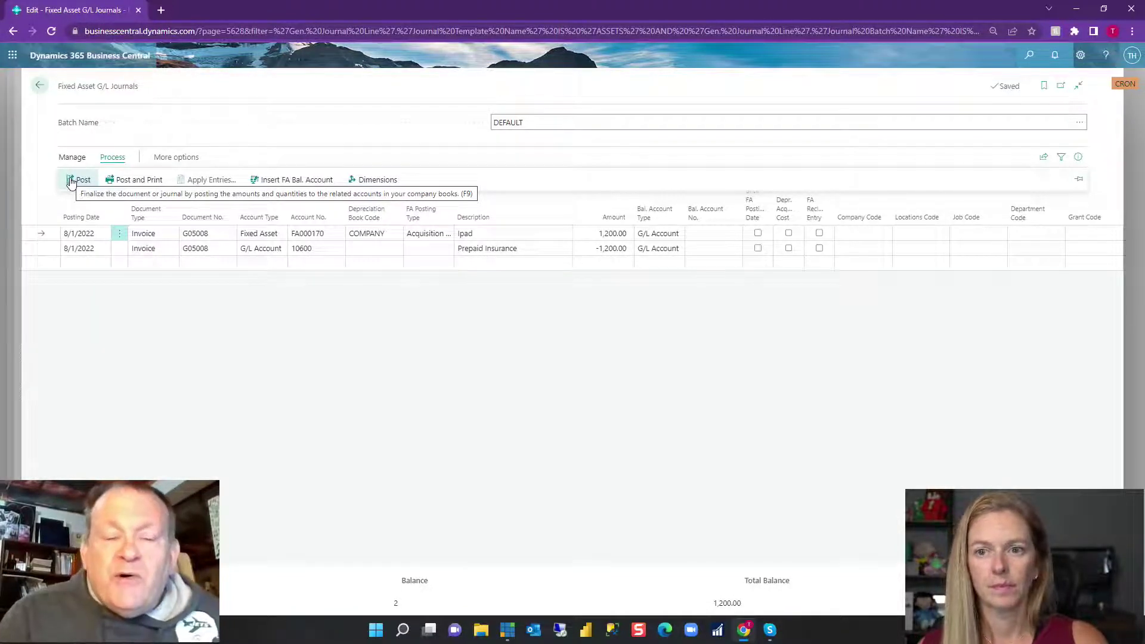
{"action": "left_click", "coordinate": [70, 180]}
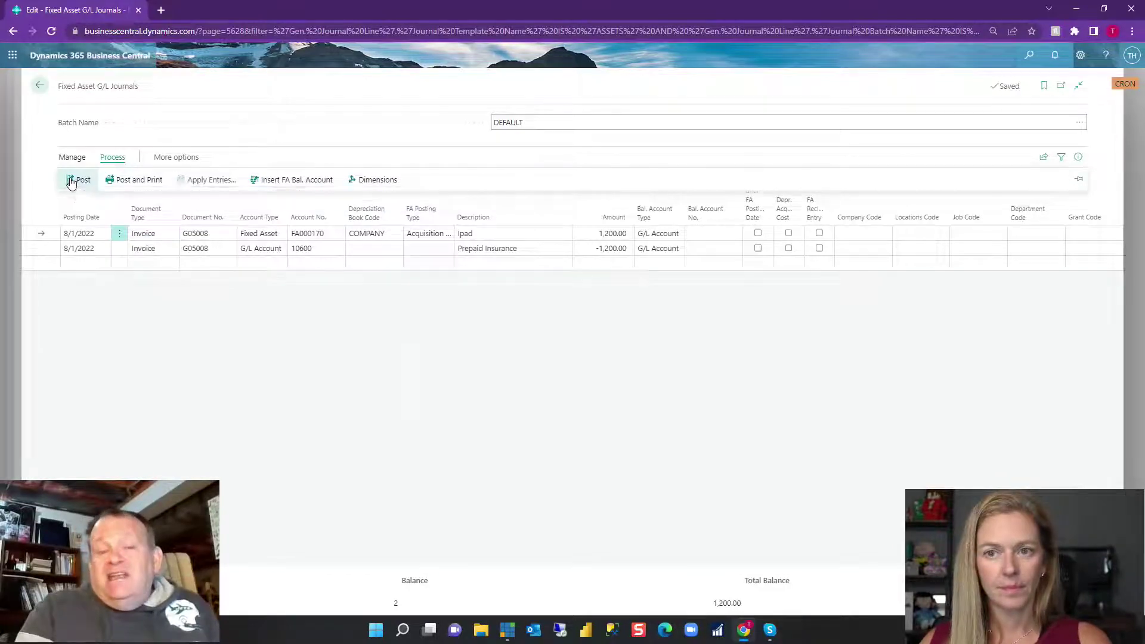
{"action": "left_click", "coordinate": [620, 378]}
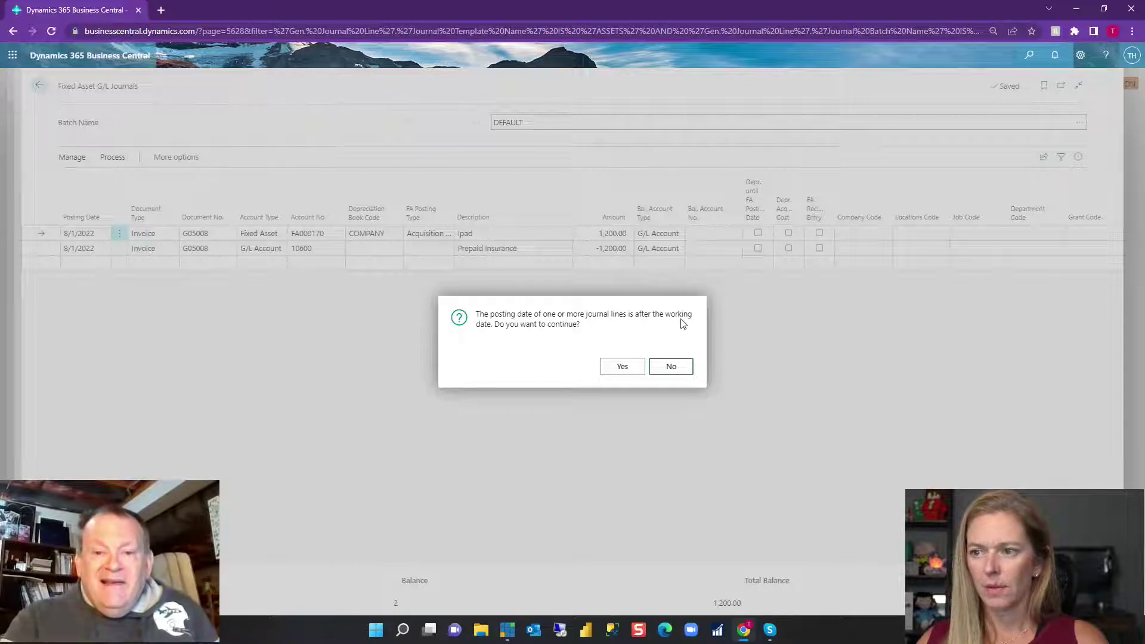
{"action": "left_click", "coordinate": [633, 366]}
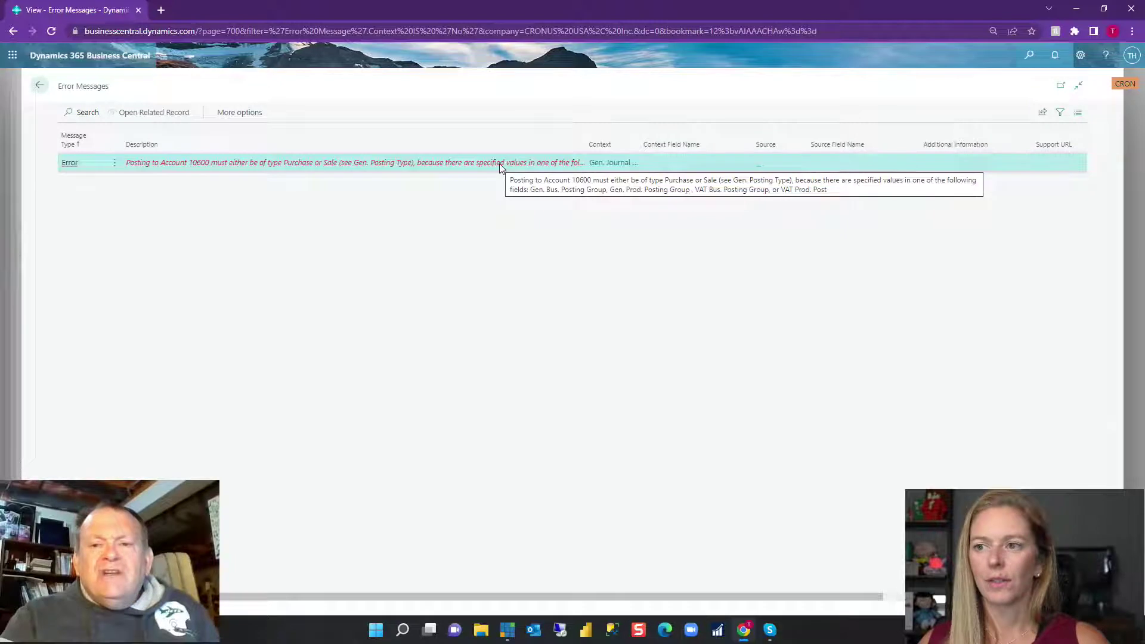
{"action": "left_click", "coordinate": [40, 87]}
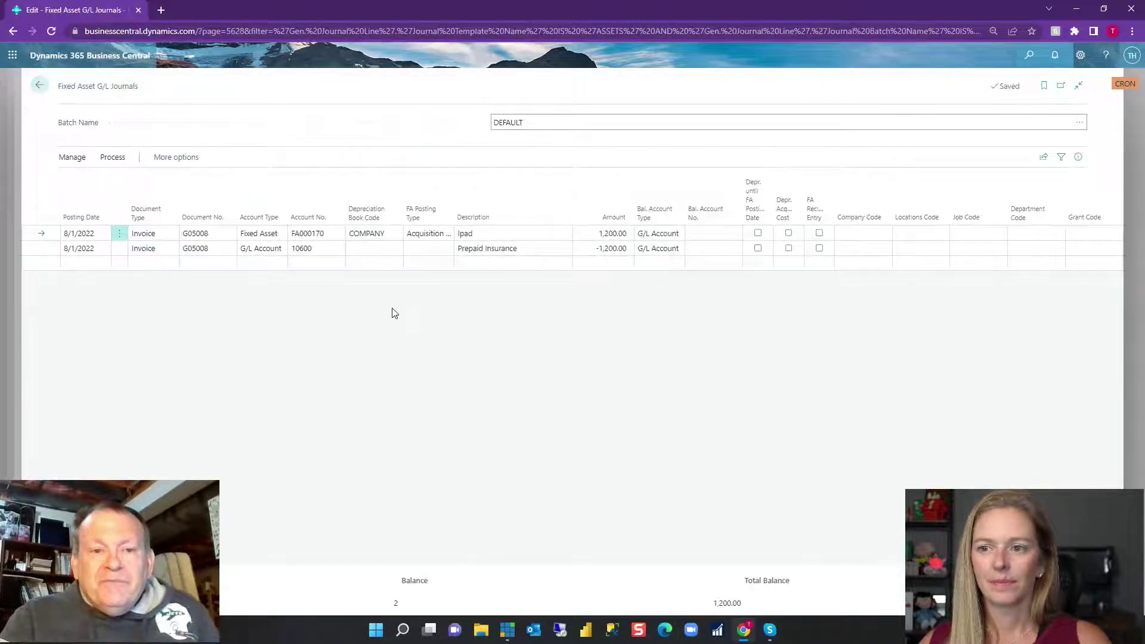
Open the G/L account card of 10600 Prepaid Insurance from the balancing line, clear its Gen. Bus. Posting Group, and return to the account list
{"action": "left_click", "coordinate": [320, 252]}
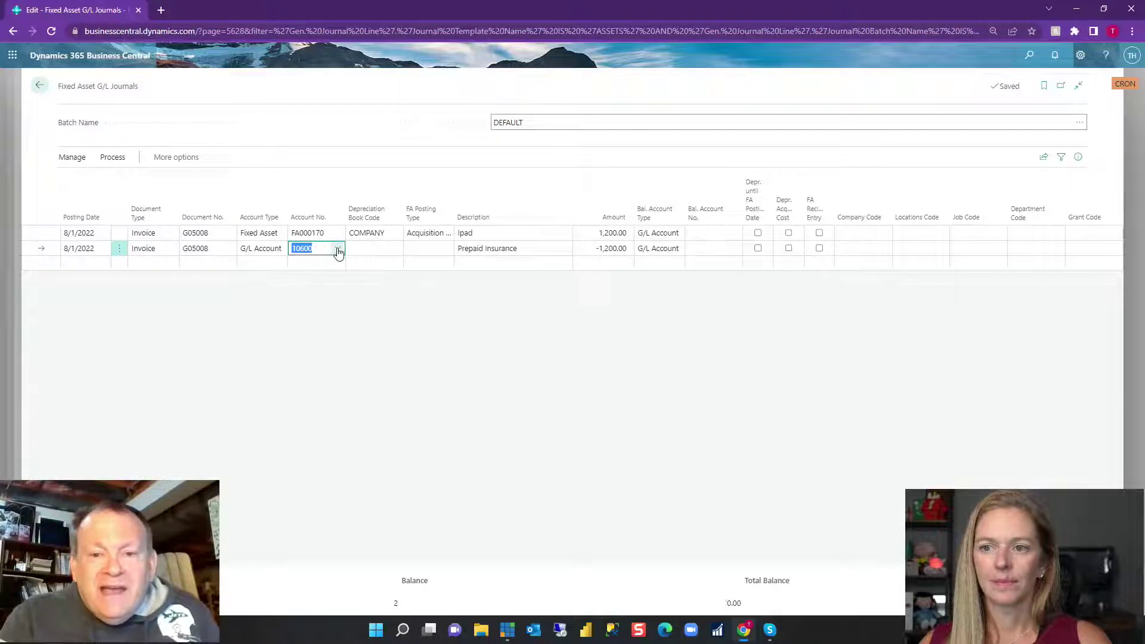
{"action": "left_click", "coordinate": [338, 249]}
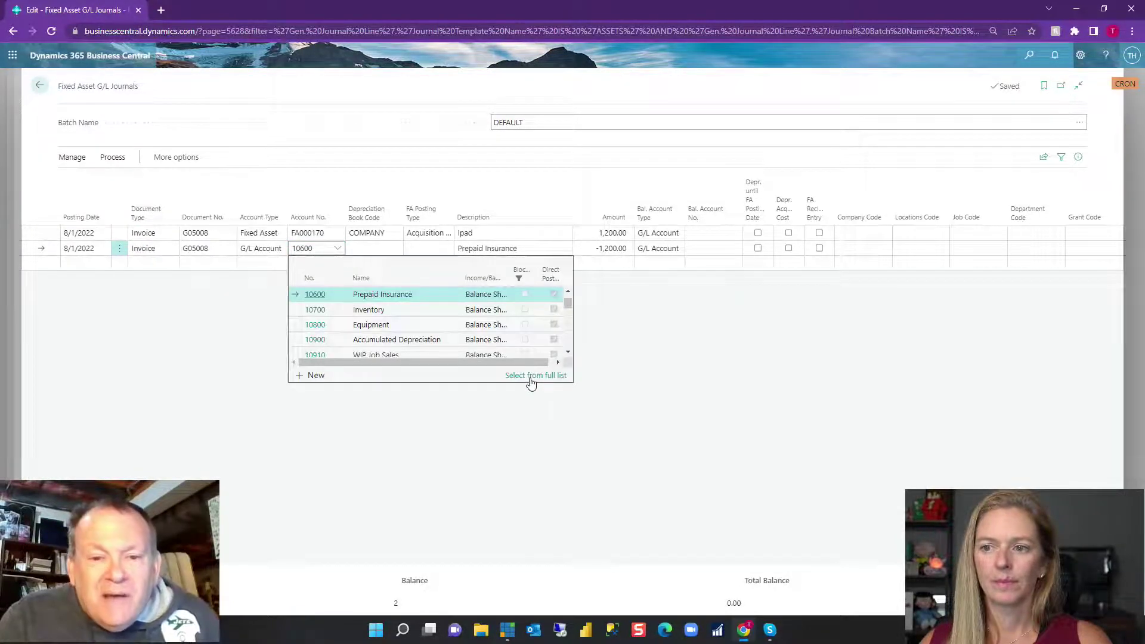
{"action": "left_click", "coordinate": [530, 378]}
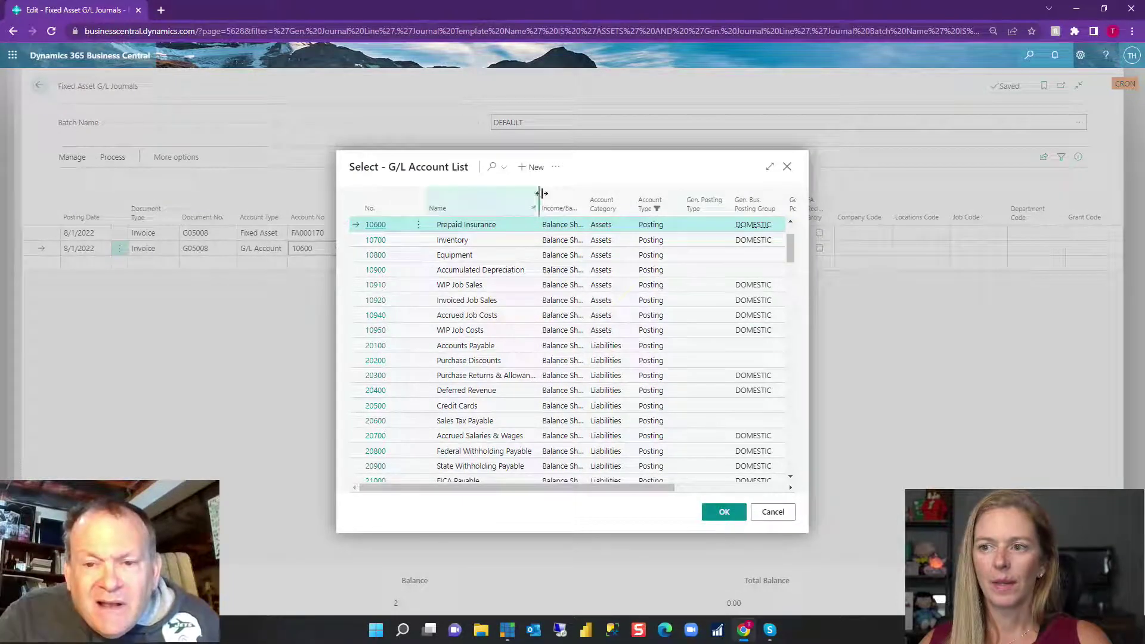
{"action": "left_click", "coordinate": [555, 166]}
{"action": "mouse_move", "coordinate": [616, 191]}
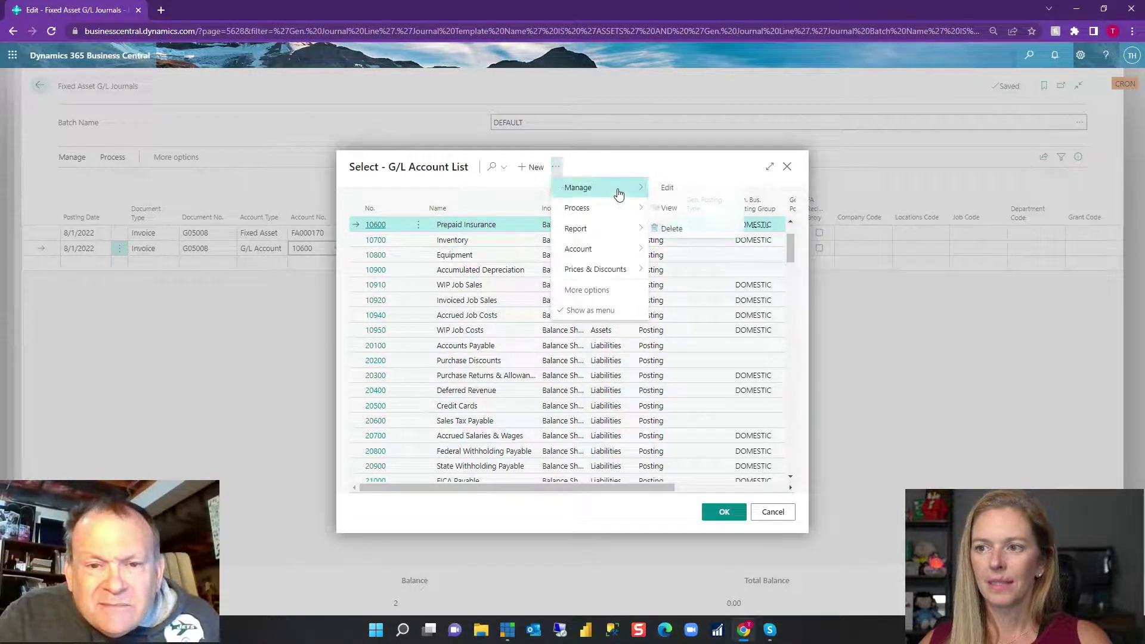
{"action": "left_click", "coordinate": [687, 188]}
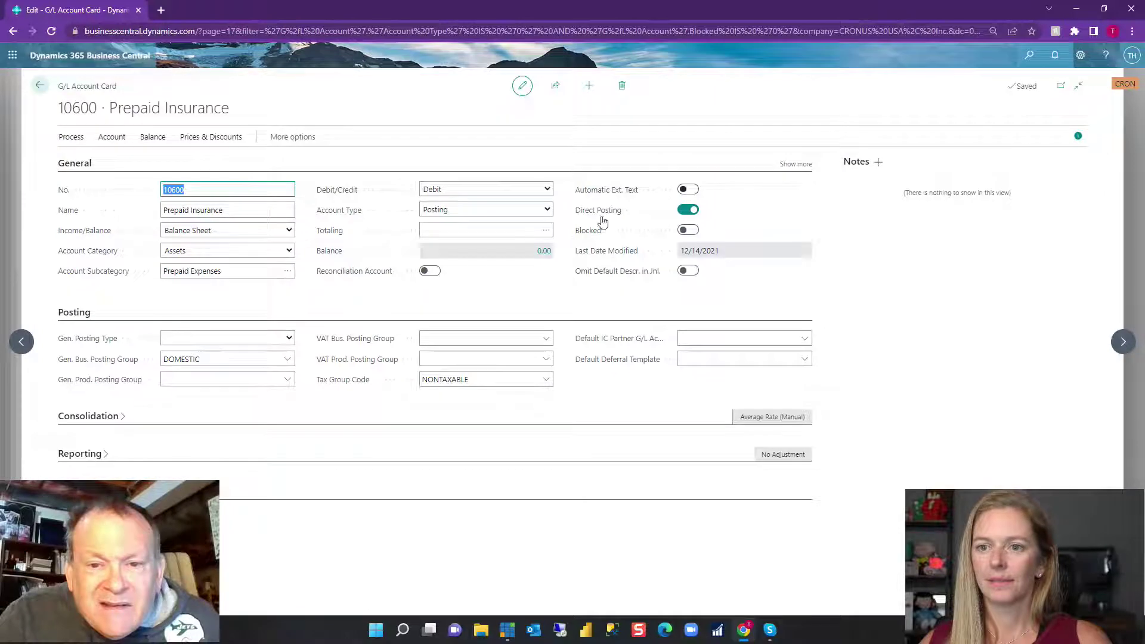
{"action": "left_click", "coordinate": [237, 360]}
{"action": "key", "text": "Delete"}
{"action": "key", "text": "Tab"}
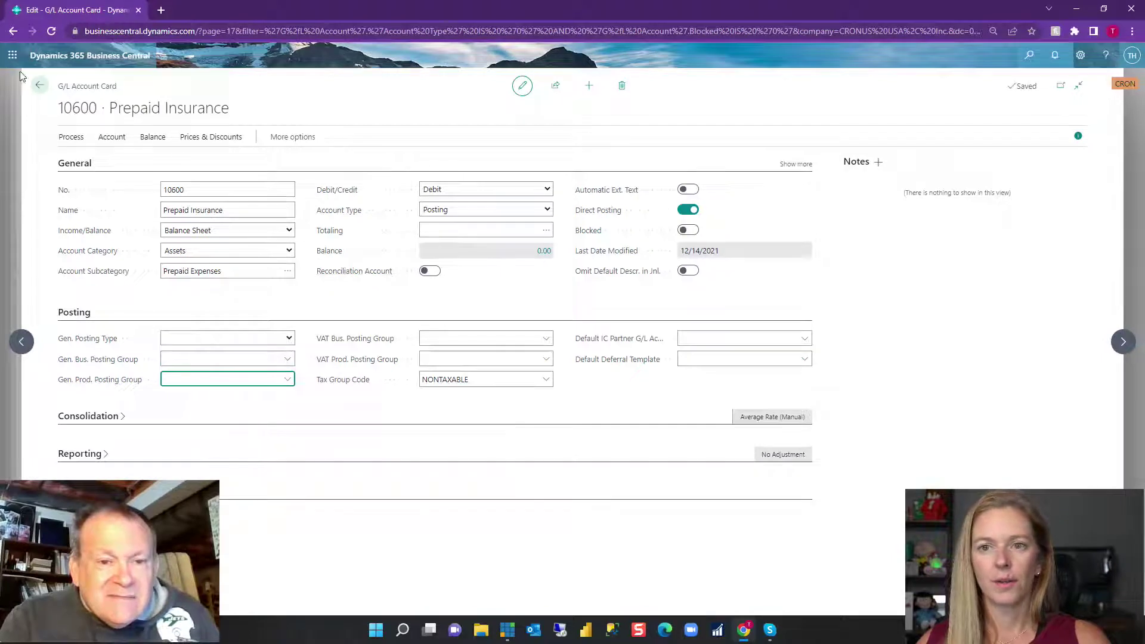
{"action": "left_click", "coordinate": [40, 85]}
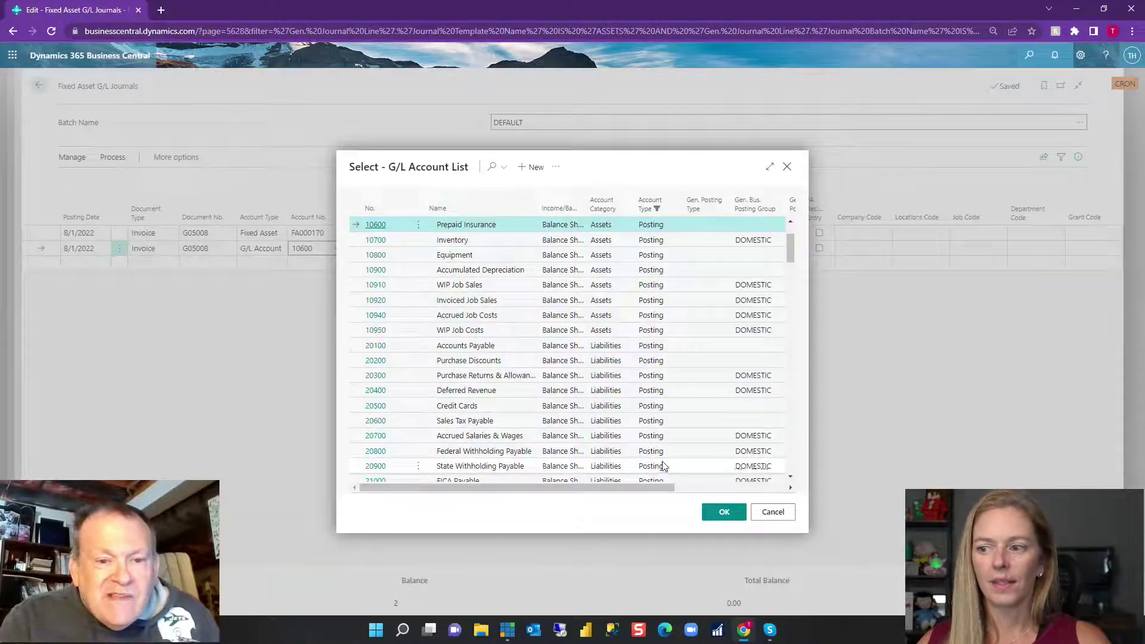
Close the G/L account list without selecting and try to post the Ipad acquisition journal, accepting a posting date after the working date
{"action": "left_click", "coordinate": [784, 514]}
{"action": "left_click", "coordinate": [89, 162]}
{"action": "left_click", "coordinate": [116, 159]}
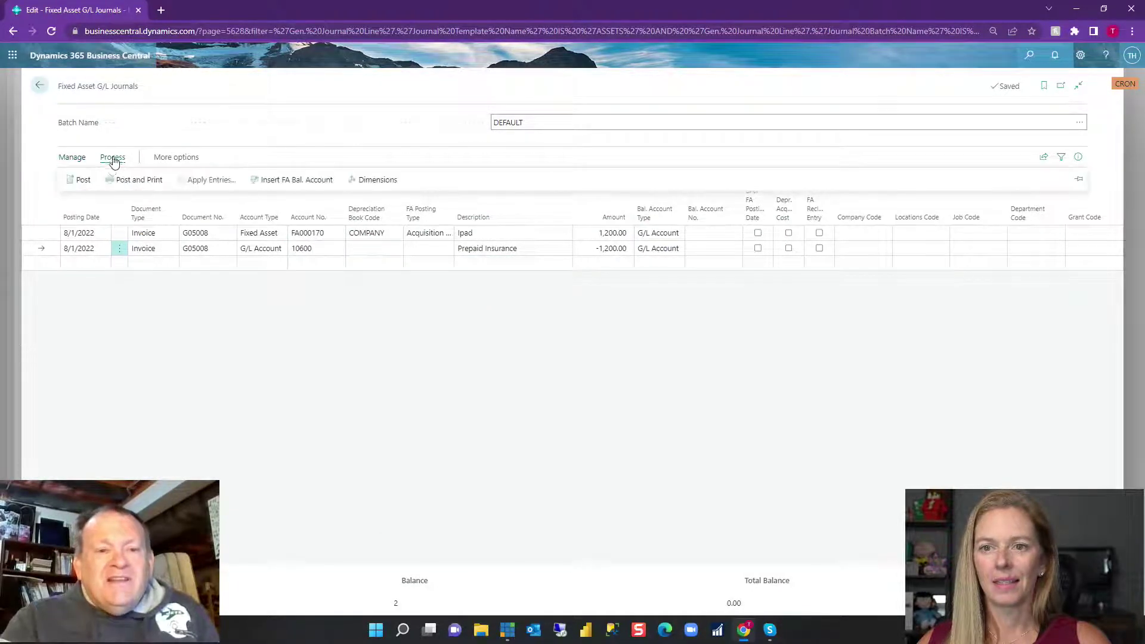
{"action": "left_click", "coordinate": [79, 180]}
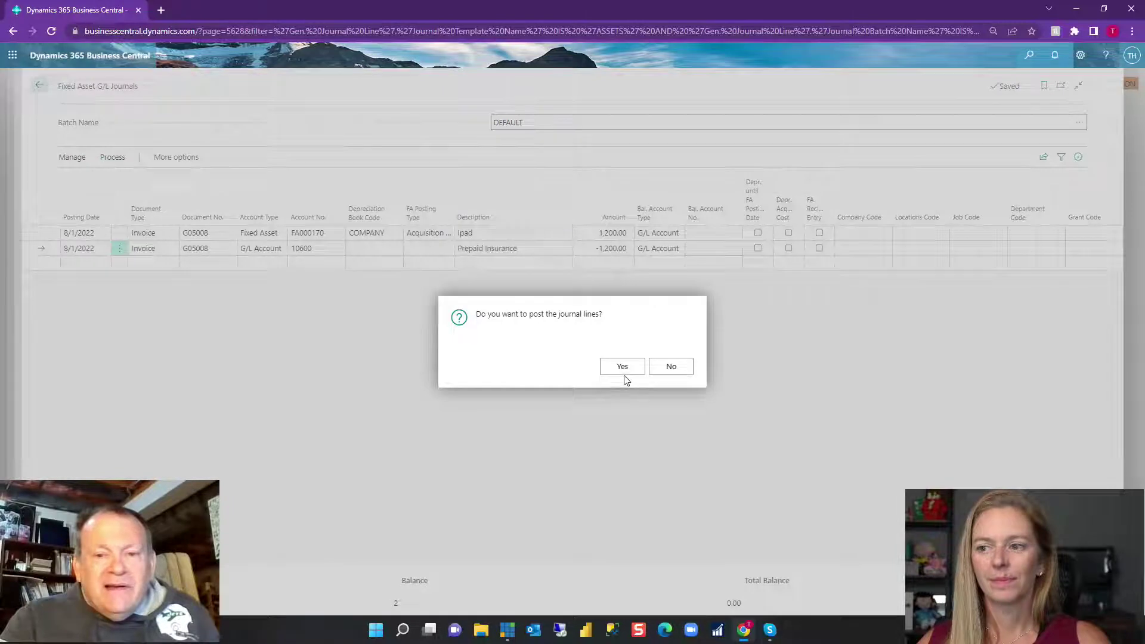
{"action": "left_click", "coordinate": [624, 369]}
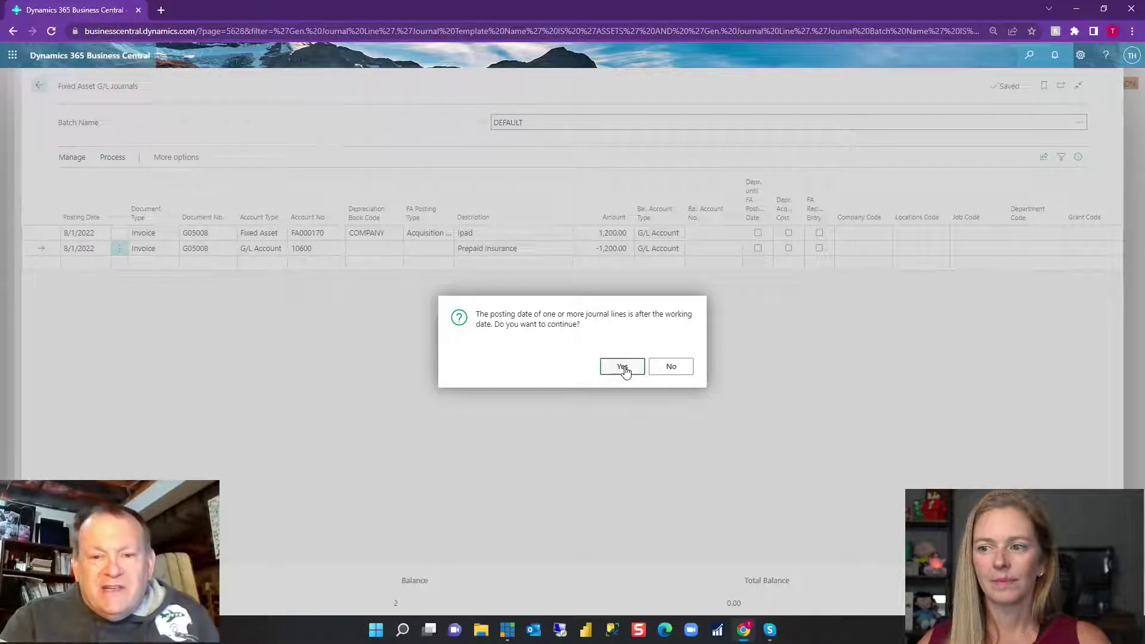
{"action": "left_click", "coordinate": [623, 367]}
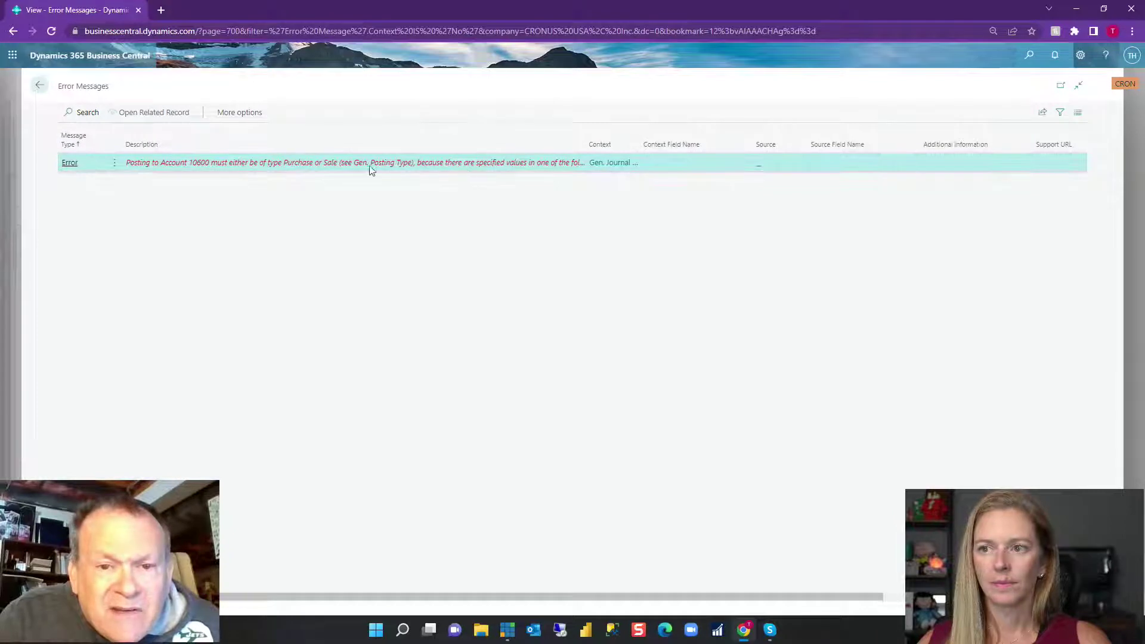
Open the G/L account card of 10600 Prepaid Insurance from the Chart of Accounts
{"action": "left_click", "coordinate": [1030, 57]}
{"action": "type", "text": "charg"}
{"action": "key", "text": "BackSpace"}
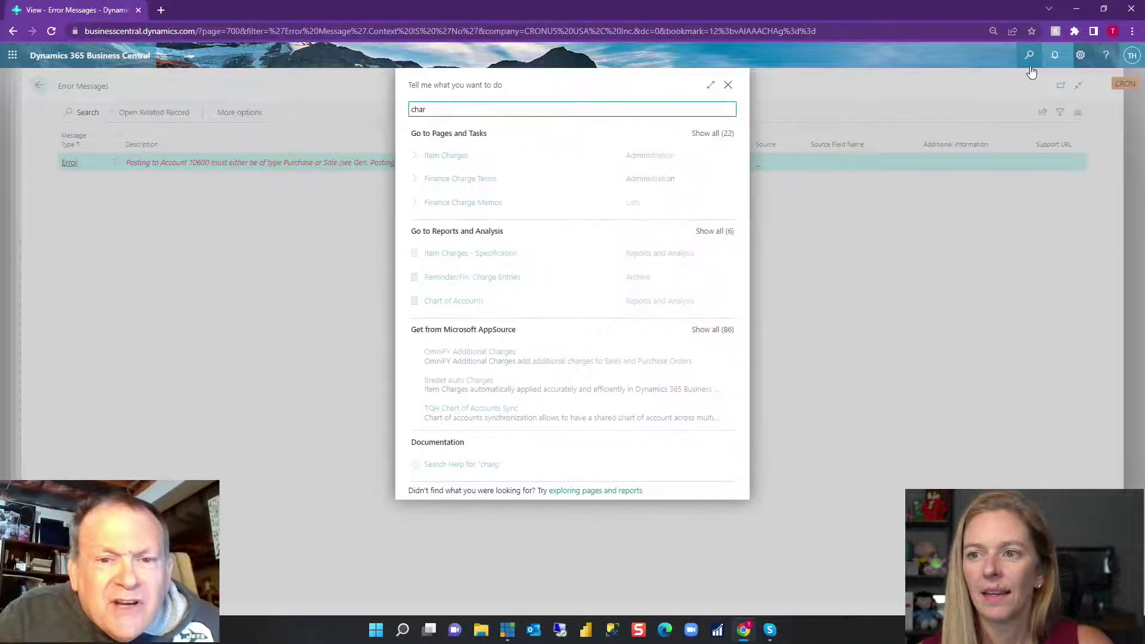
{"action": "type", "text": "t"}
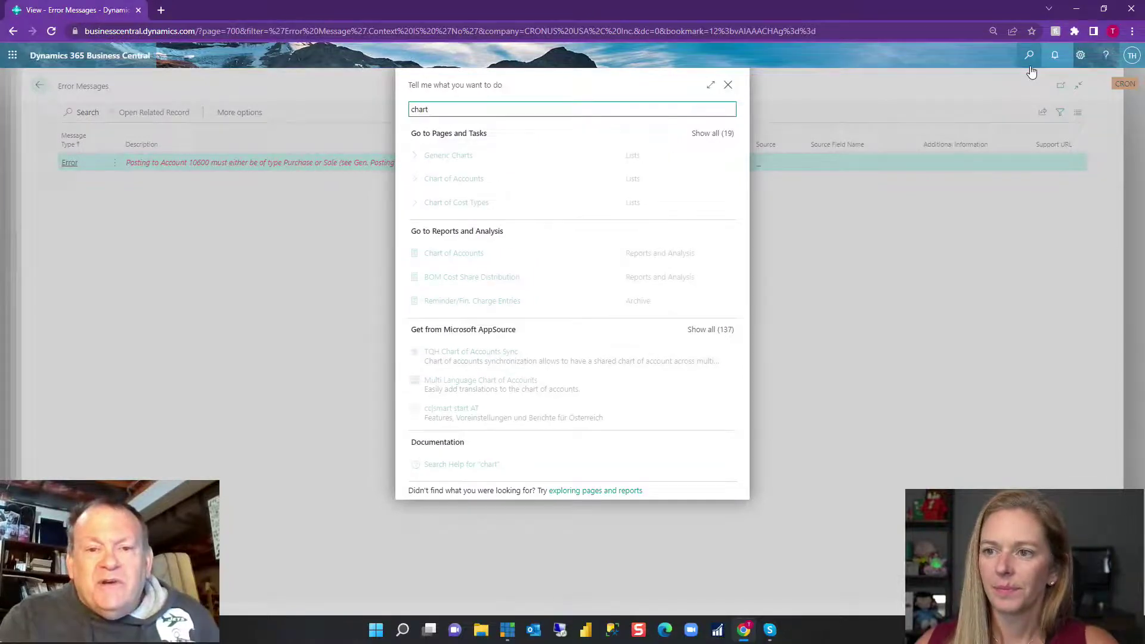
{"action": "left_click", "coordinate": [470, 180]}
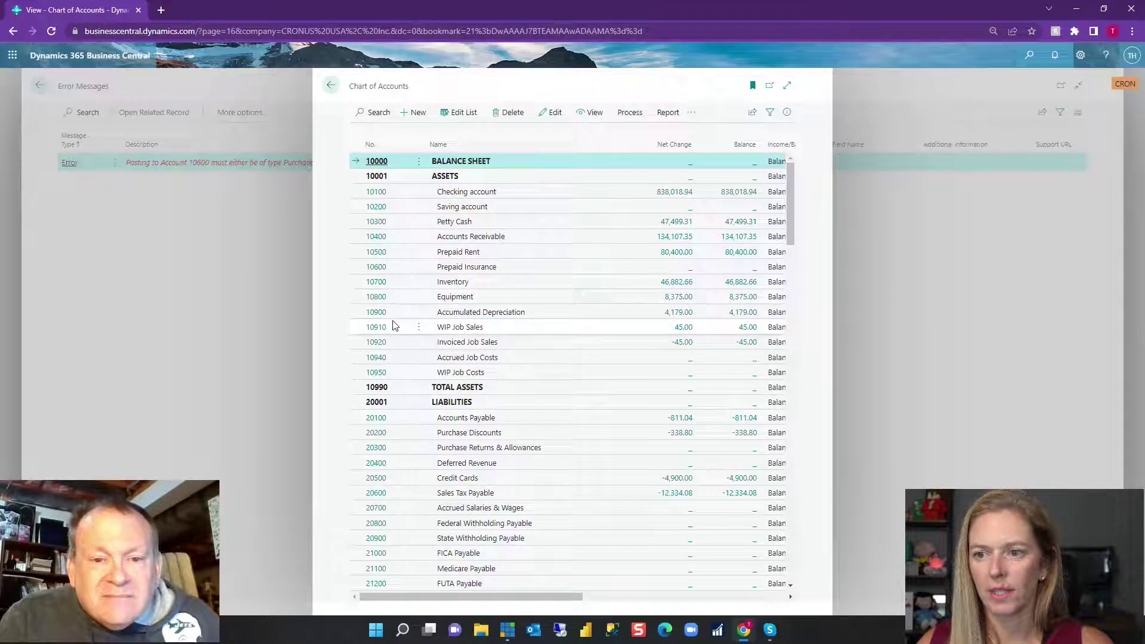
{"action": "left_click", "coordinate": [371, 268]}
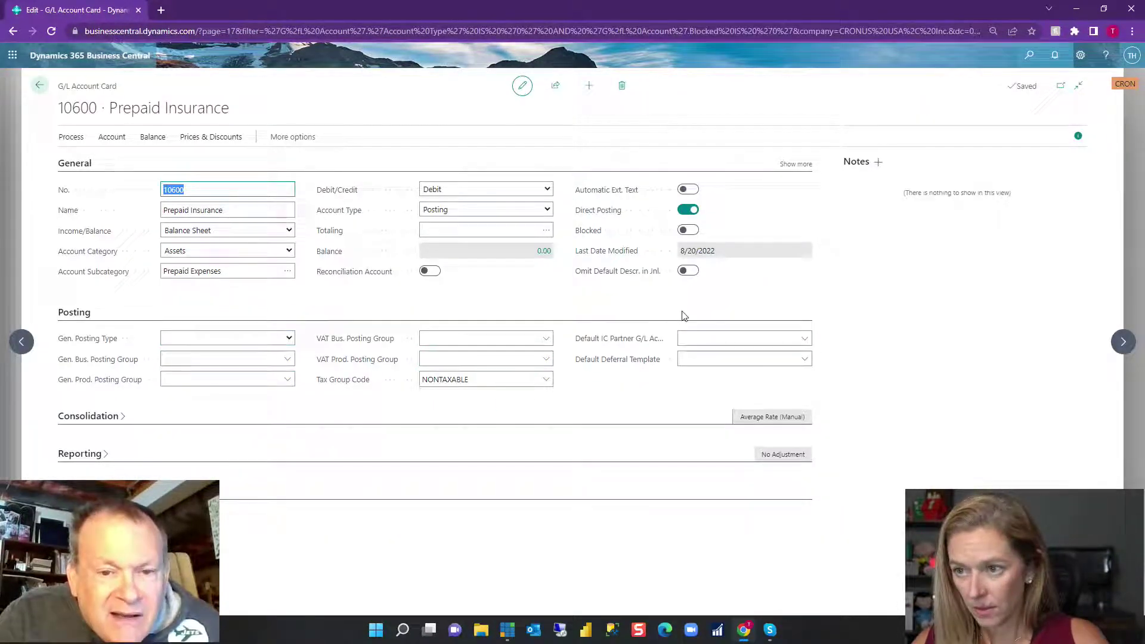
Clear the Tax Group Code of account 10600, leave its Gen. Posting Type blank, and return to the fixed asset G/L journal
{"action": "left_click", "coordinate": [110, 417]}
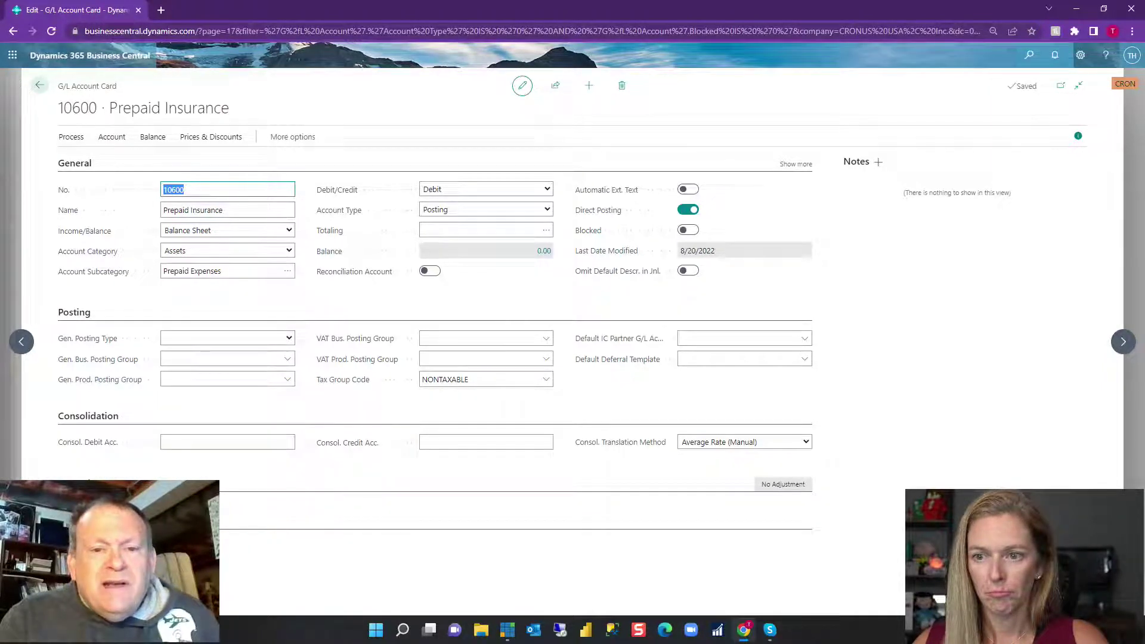
{"action": "left_click", "coordinate": [486, 381]}
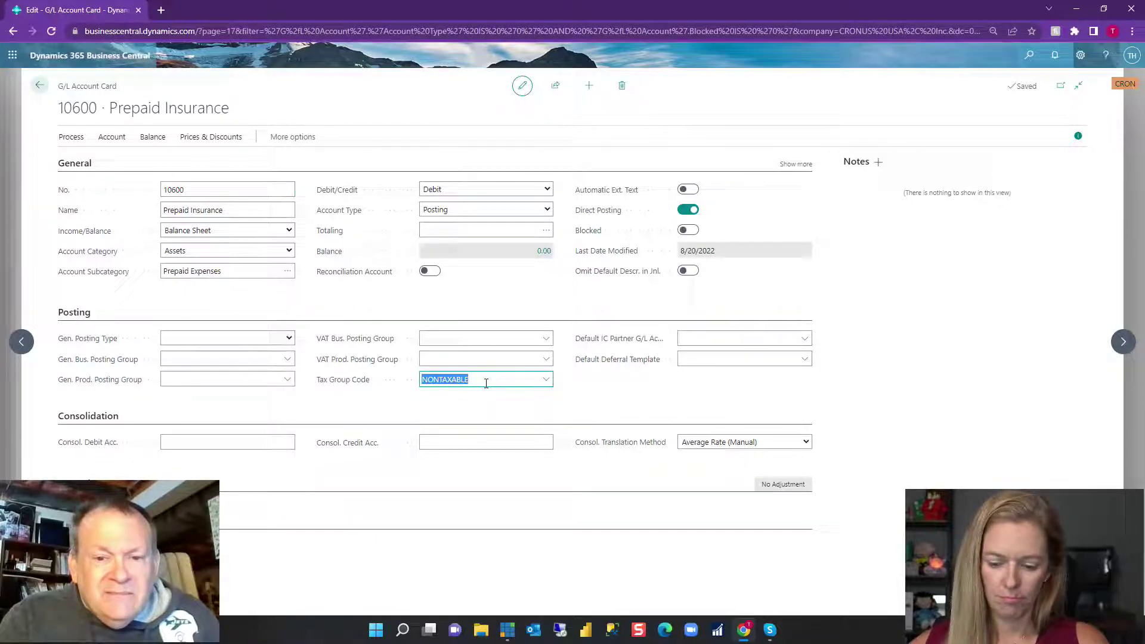
{"action": "key", "text": "Delete"}
{"action": "key", "text": "Tab"}
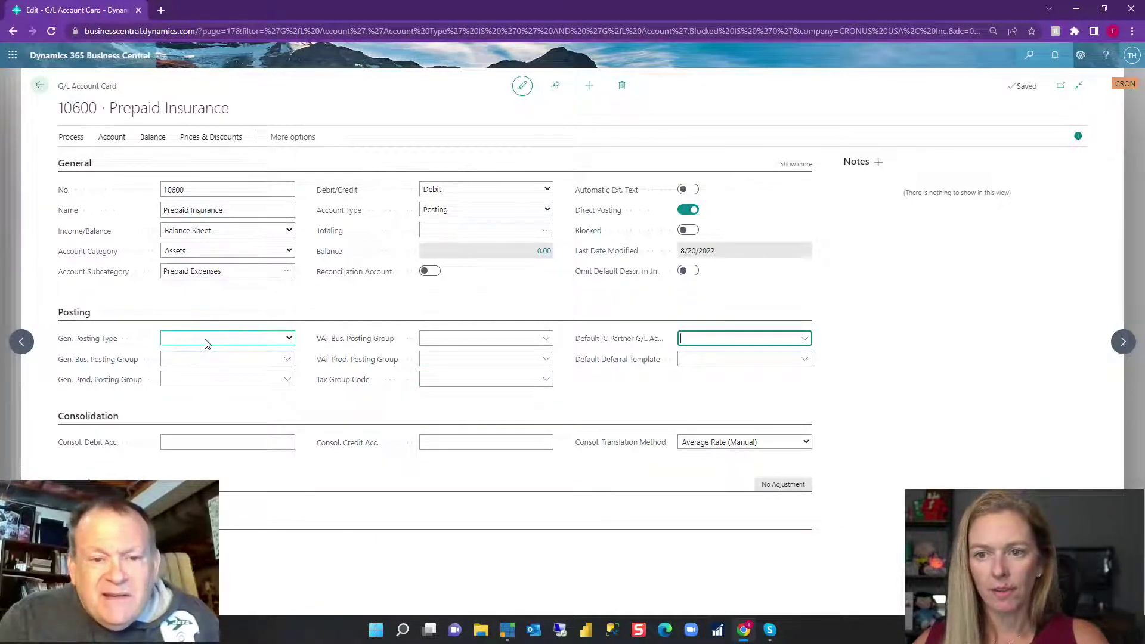
{"action": "left_click", "coordinate": [204, 344]}
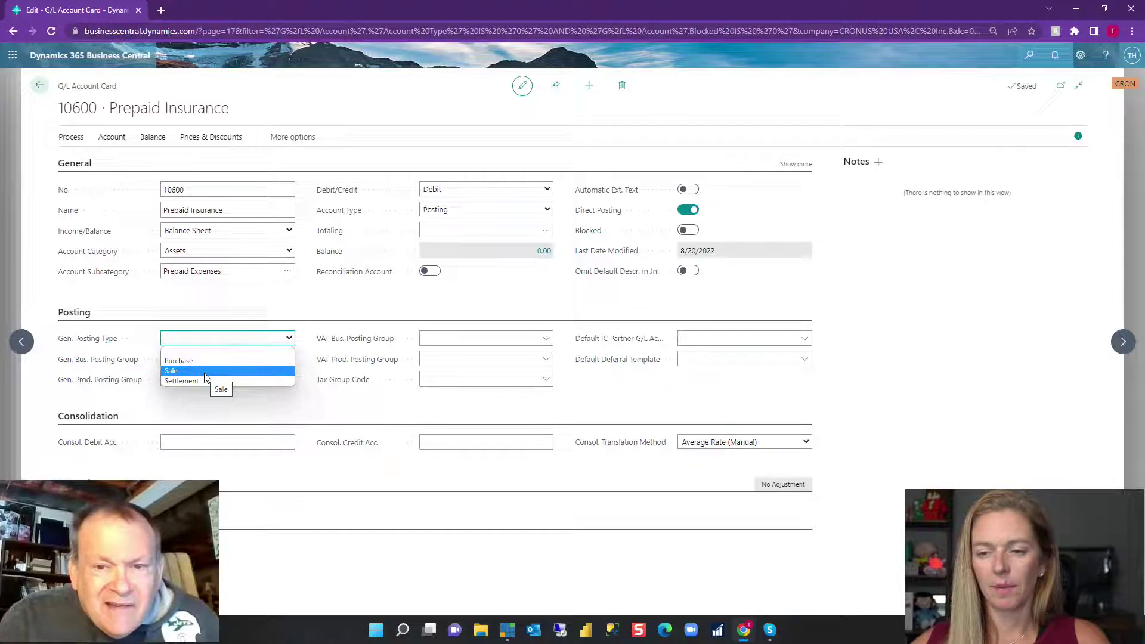
{"action": "left_click", "coordinate": [273, 292]}
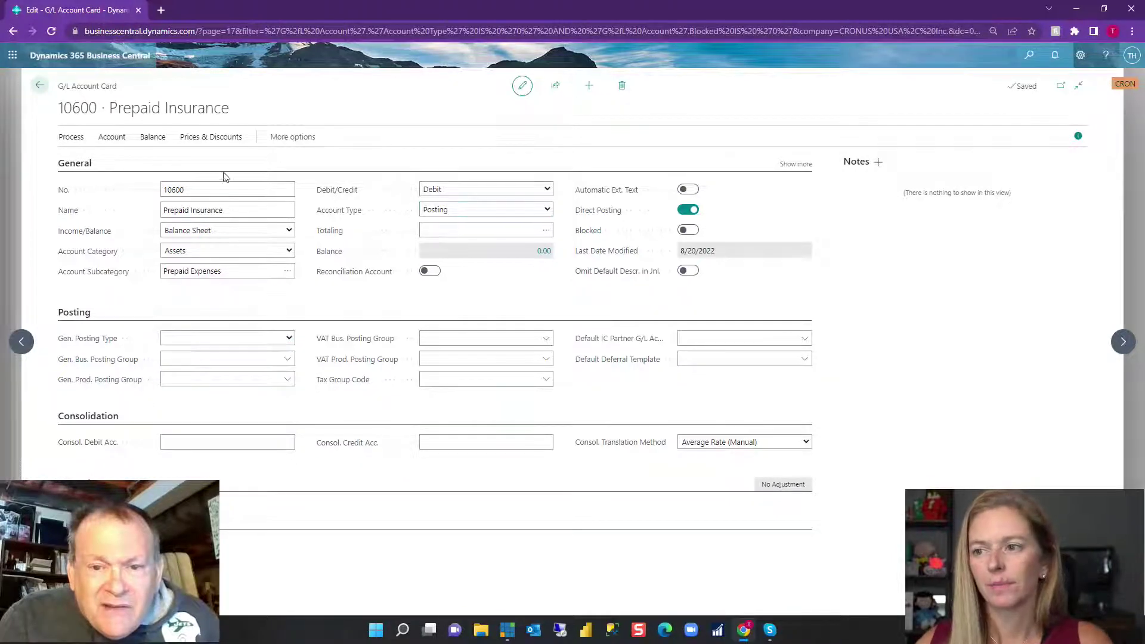
{"action": "left_click", "coordinate": [39, 86]}
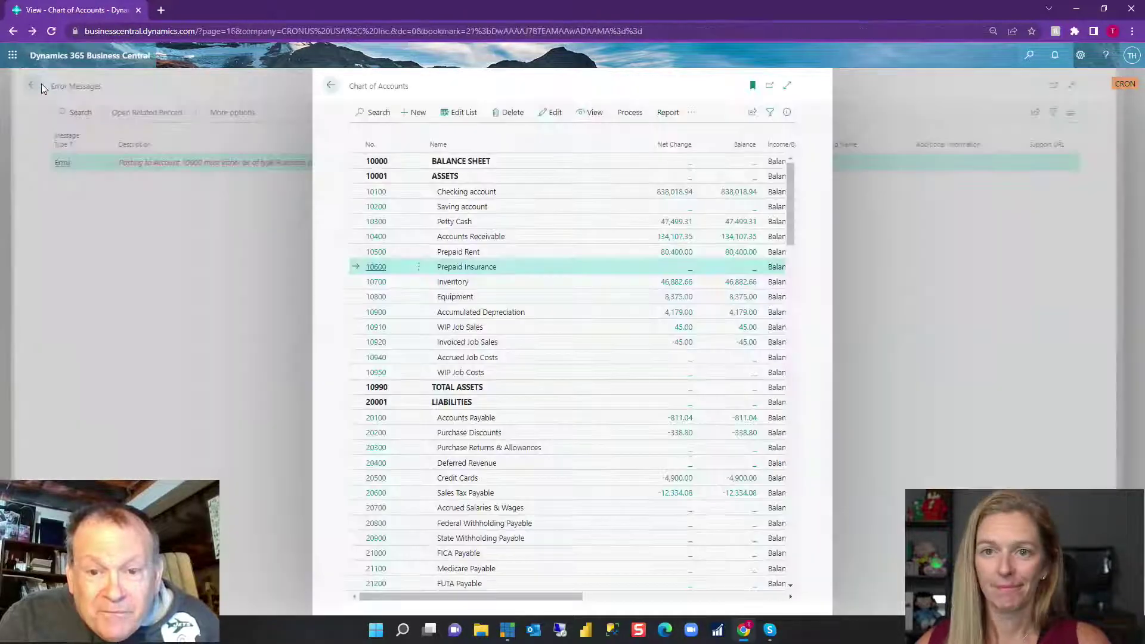
{"action": "left_click", "coordinate": [328, 87]}
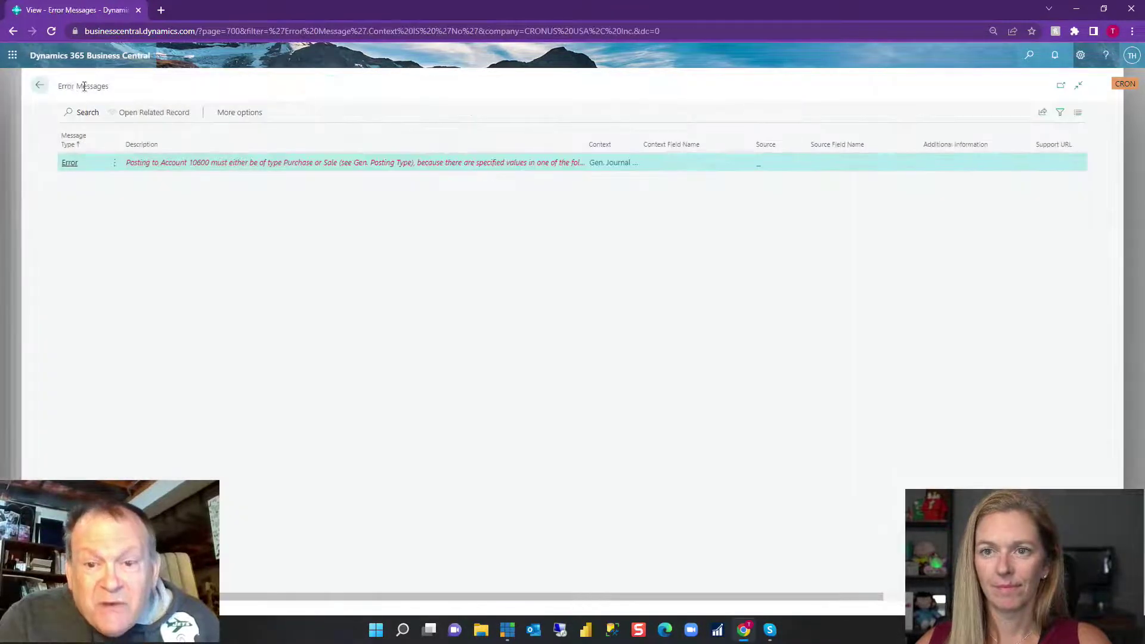
{"action": "left_click", "coordinate": [39, 86]}
Try again to post the Ipad journal lines with the cleared tax group, and return to the journal
{"action": "left_click", "coordinate": [115, 159]}
{"action": "left_click", "coordinate": [77, 186]}
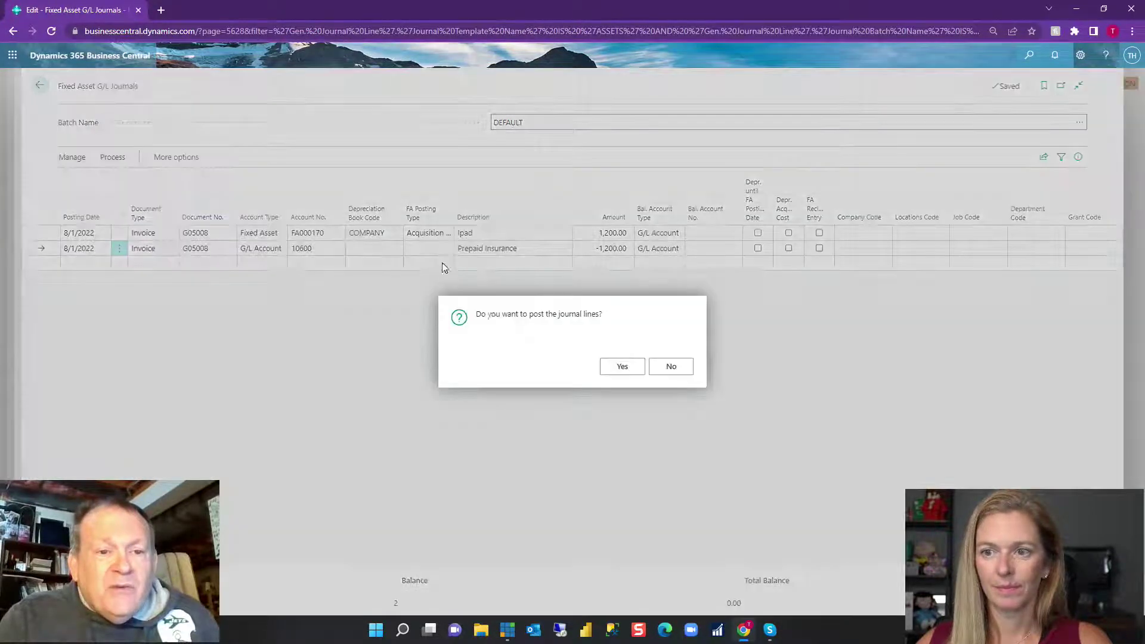
{"action": "left_click", "coordinate": [622, 366]}
{"action": "left_click", "coordinate": [622, 366]}
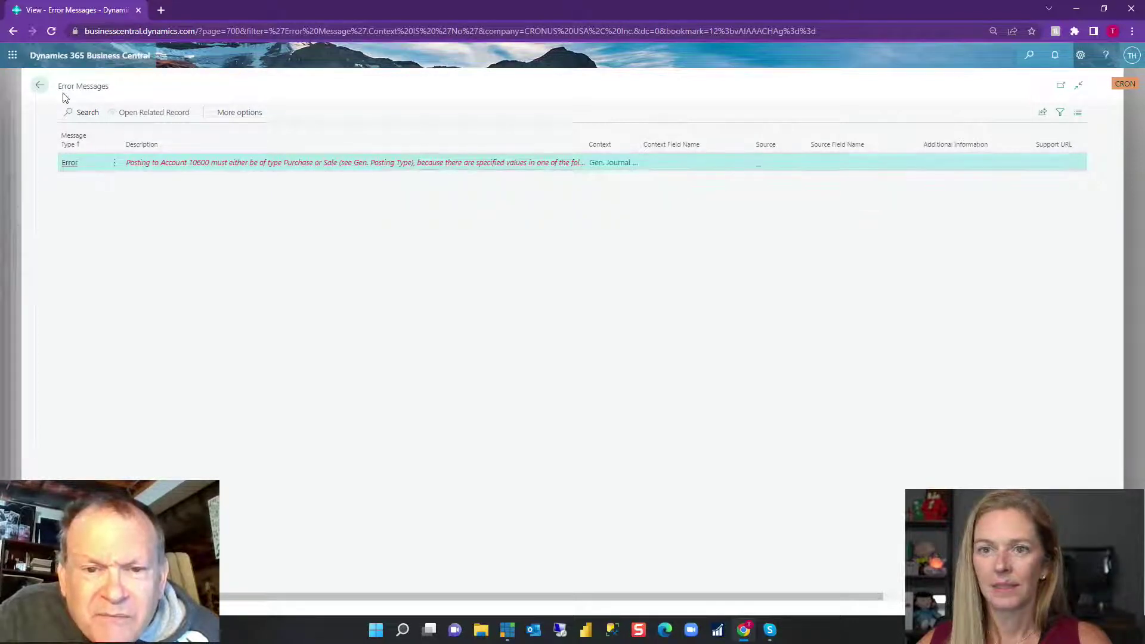
{"action": "left_click", "coordinate": [40, 89]}
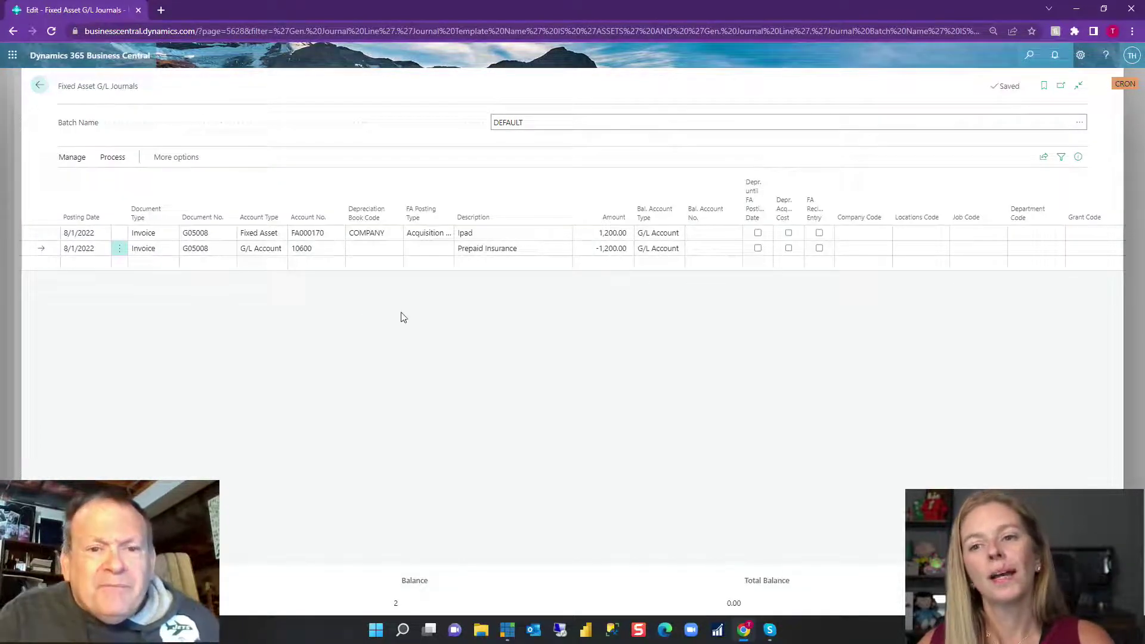
Delete the 10600 Prepaid Insurance balancing line from the fixed asset G/L journal
{"action": "left_click", "coordinate": [120, 251]}
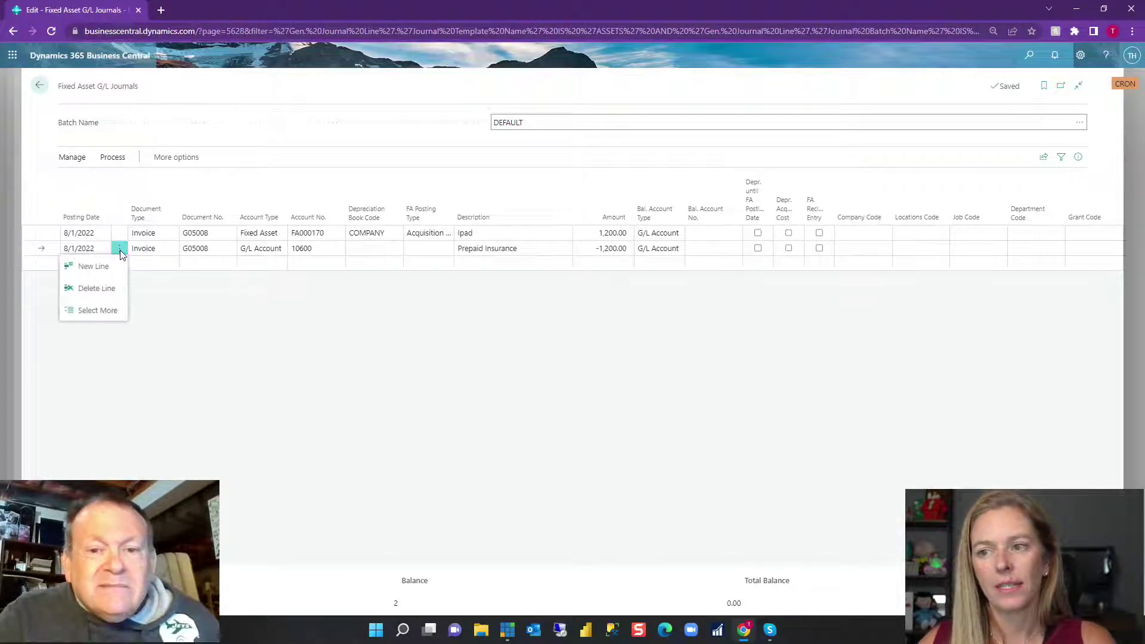
{"action": "left_click", "coordinate": [110, 302]}
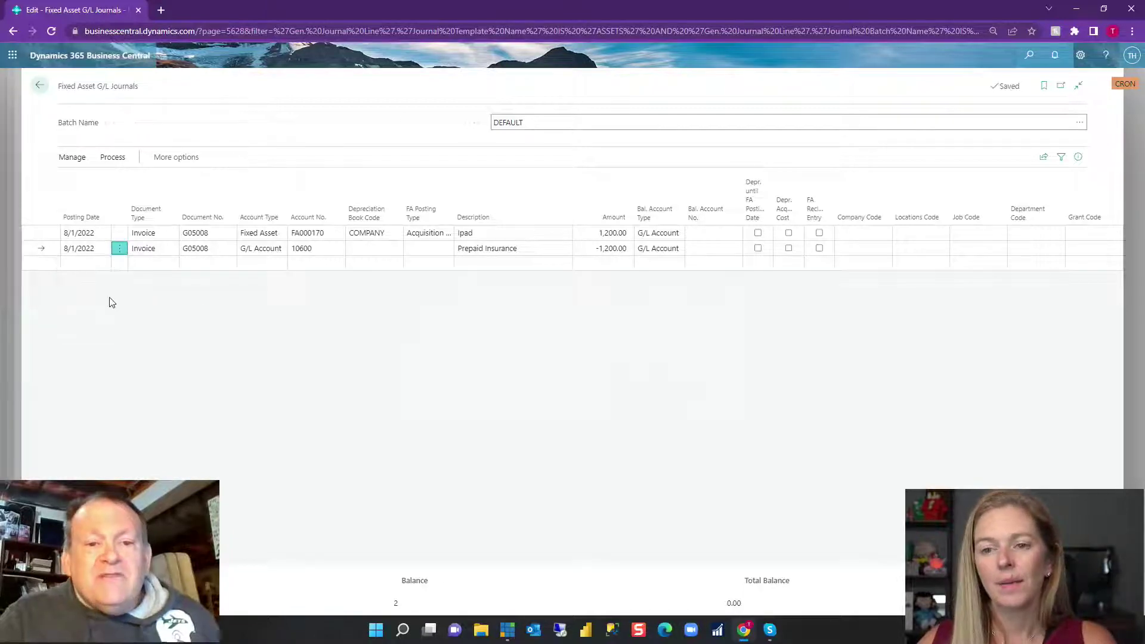
{"action": "left_click", "coordinate": [613, 374]}
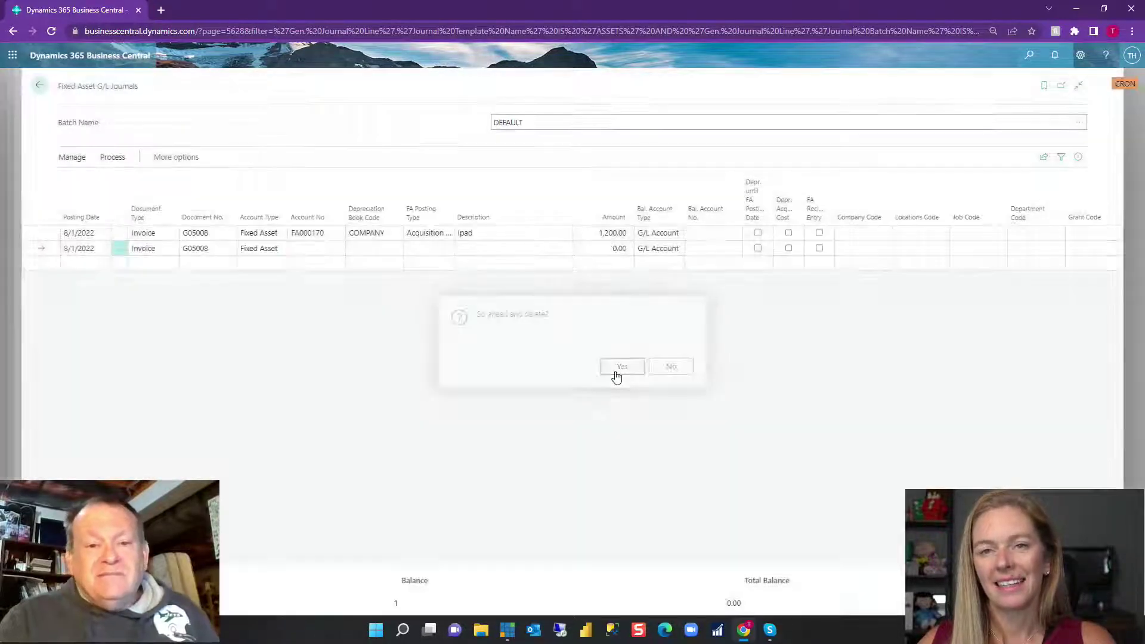
{"action": "left_click", "coordinate": [334, 250]}
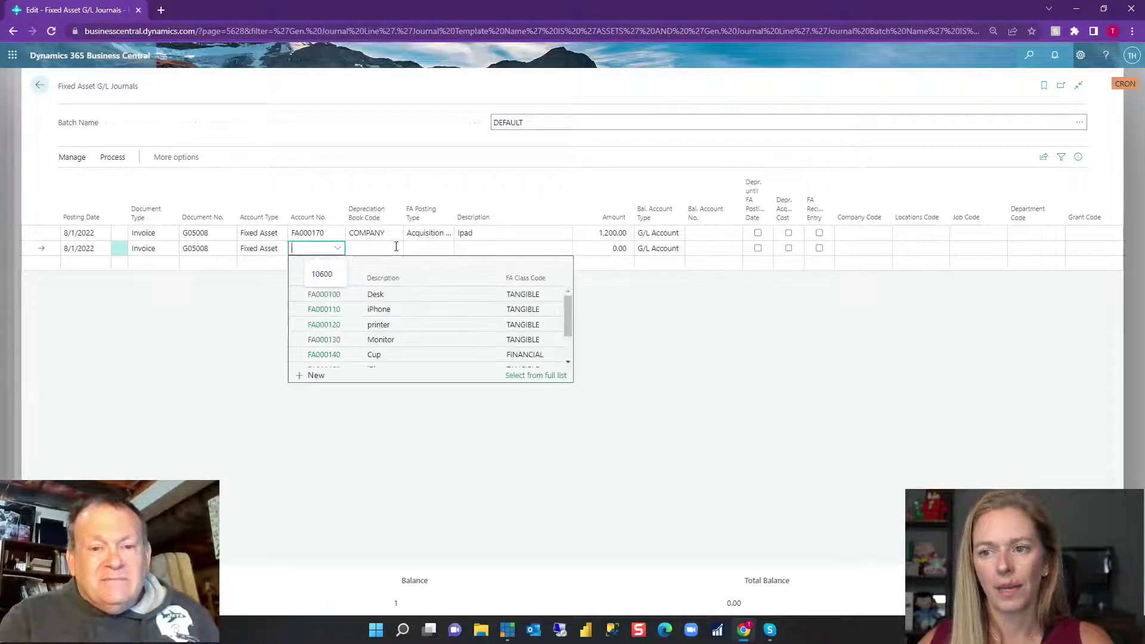
{"action": "type", "text": "FA000170"}
{"action": "key", "text": "Tab"}
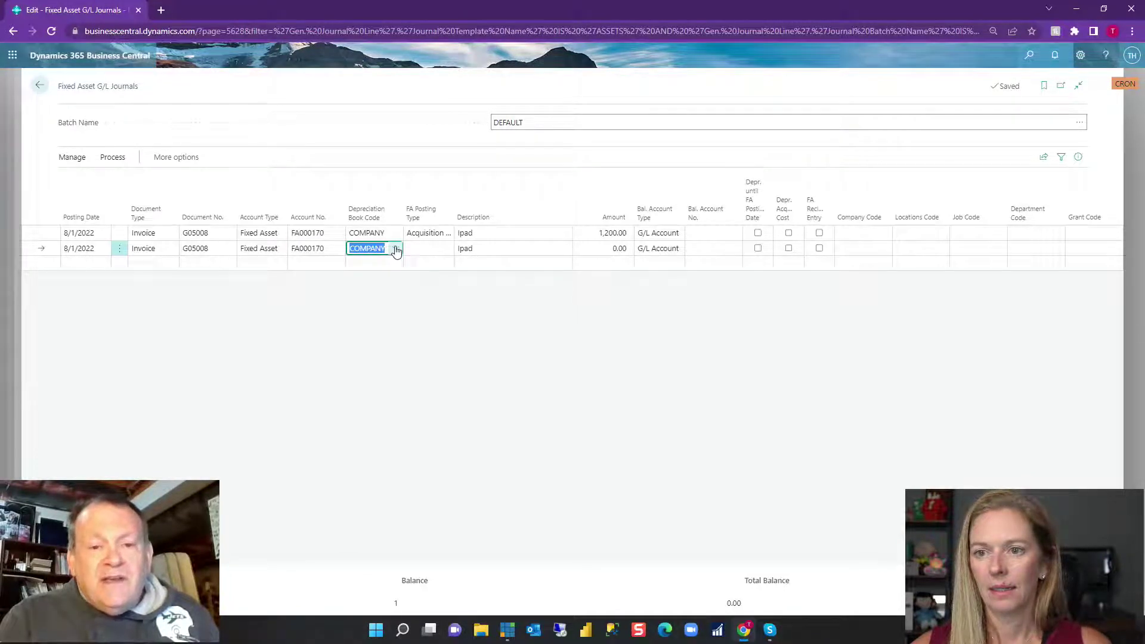
Set the second journal line's account type to G/L Account and its account number to 10600
{"action": "key", "text": "shift+Tab"}
{"action": "key", "text": "shift+Tab"}
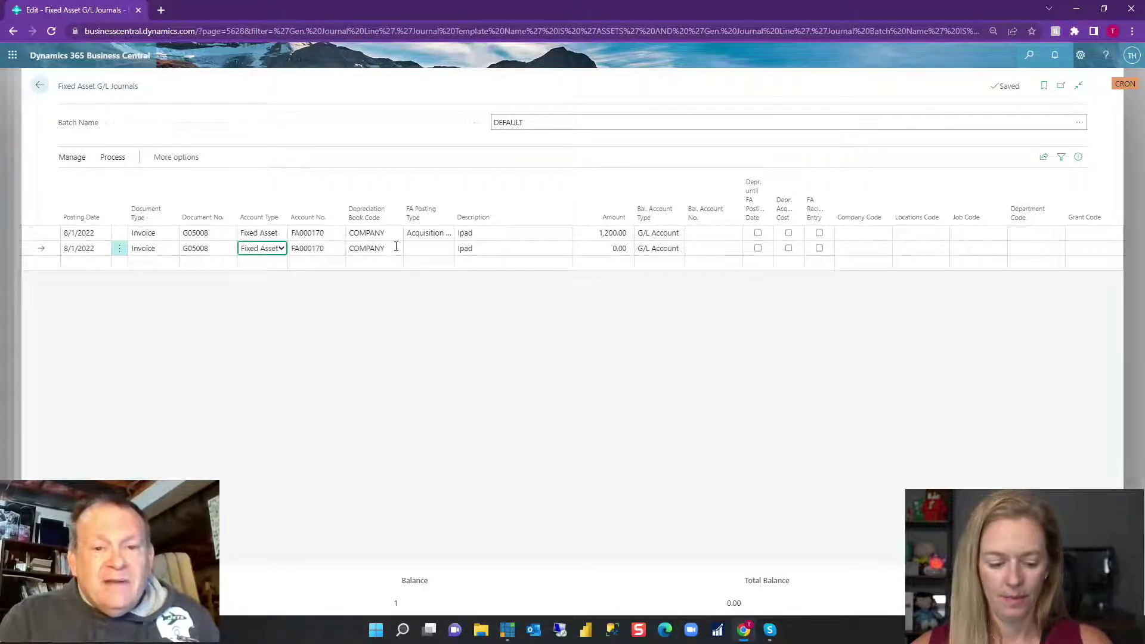
{"action": "key", "text": "g"}
{"action": "key", "text": "Tab"}
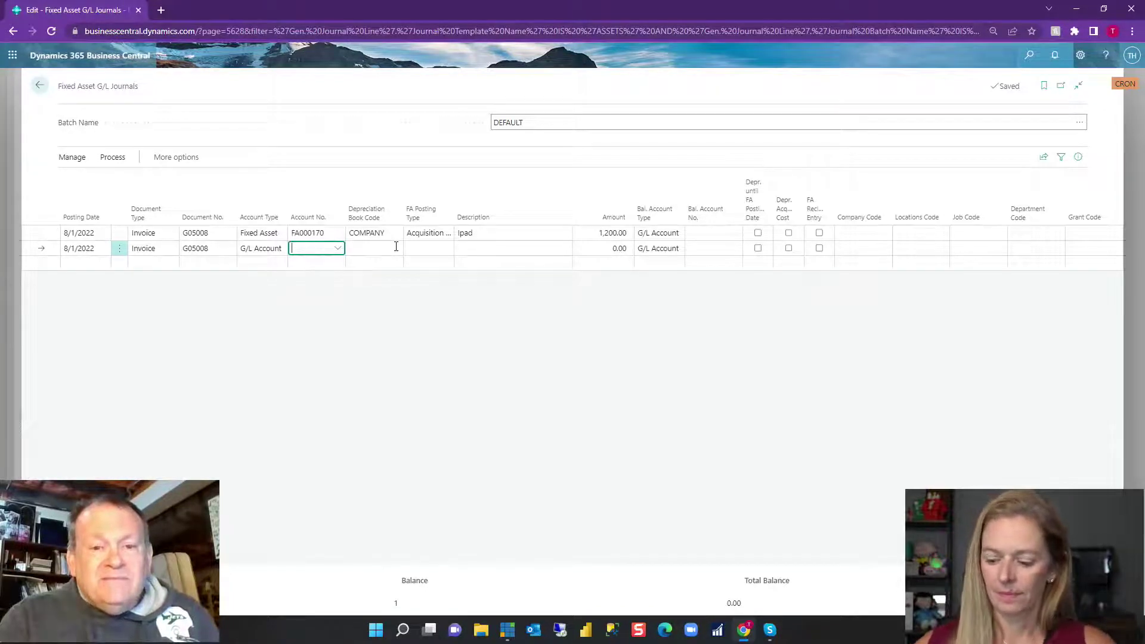
{"action": "type", "text": "10600"}
{"action": "key", "text": "Tab"}
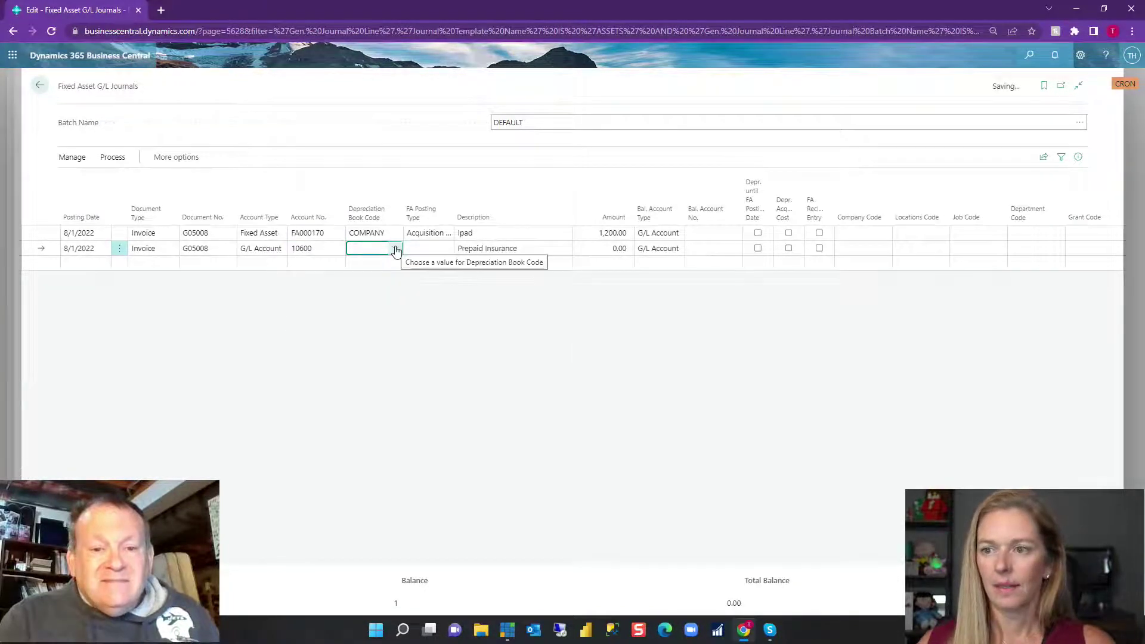
Enter an amount of -1,200.00 on the Prepaid Insurance balancing line
{"action": "key", "text": "Tab"}
{"action": "key", "text": "Tab"}
{"action": "key", "text": "Tab"}
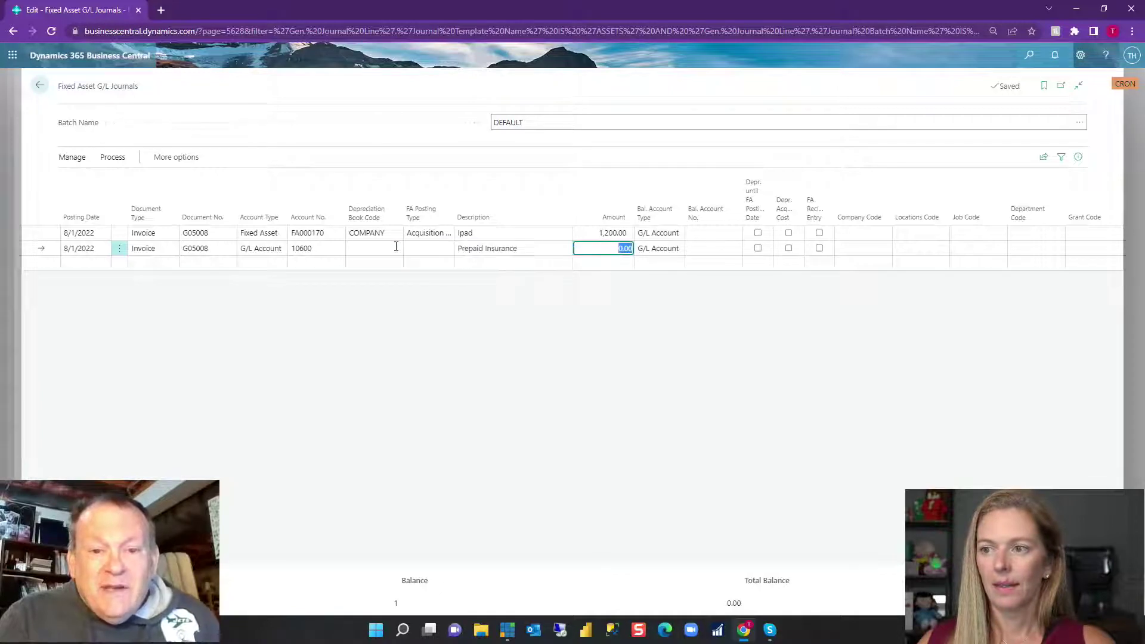
{"action": "type", "text": "-12"}
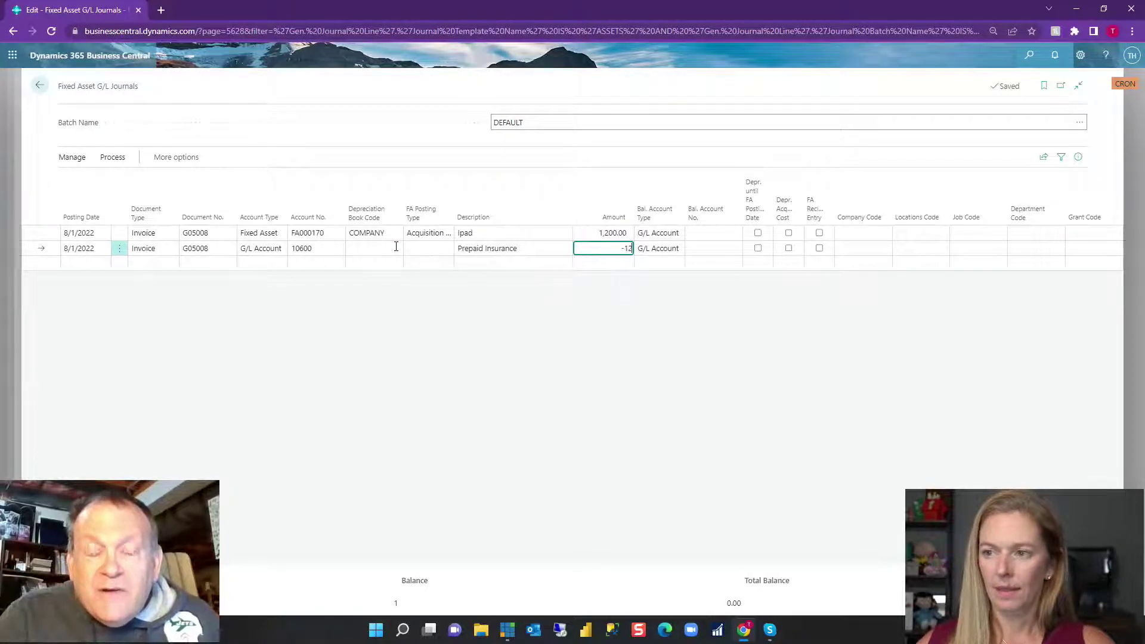
{"action": "key", "text": "Tab"}
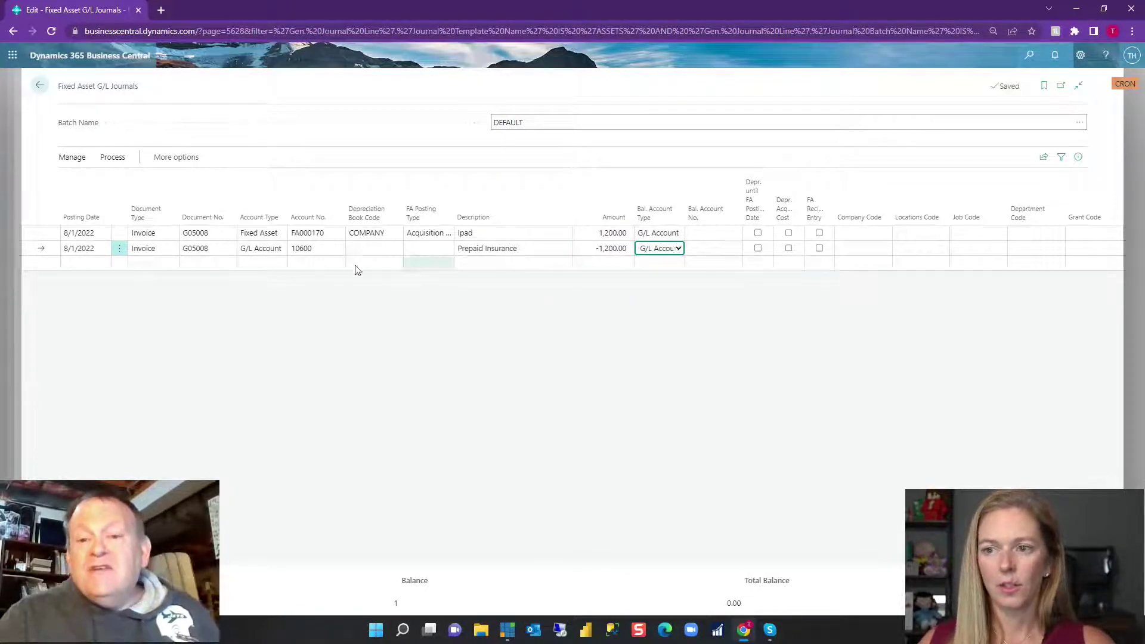
Post the journal lines, accepting a posting date after the working date, and return to the Ipad fixed asset card
{"action": "left_click", "coordinate": [63, 262]}
{"action": "left_click", "coordinate": [110, 159]}
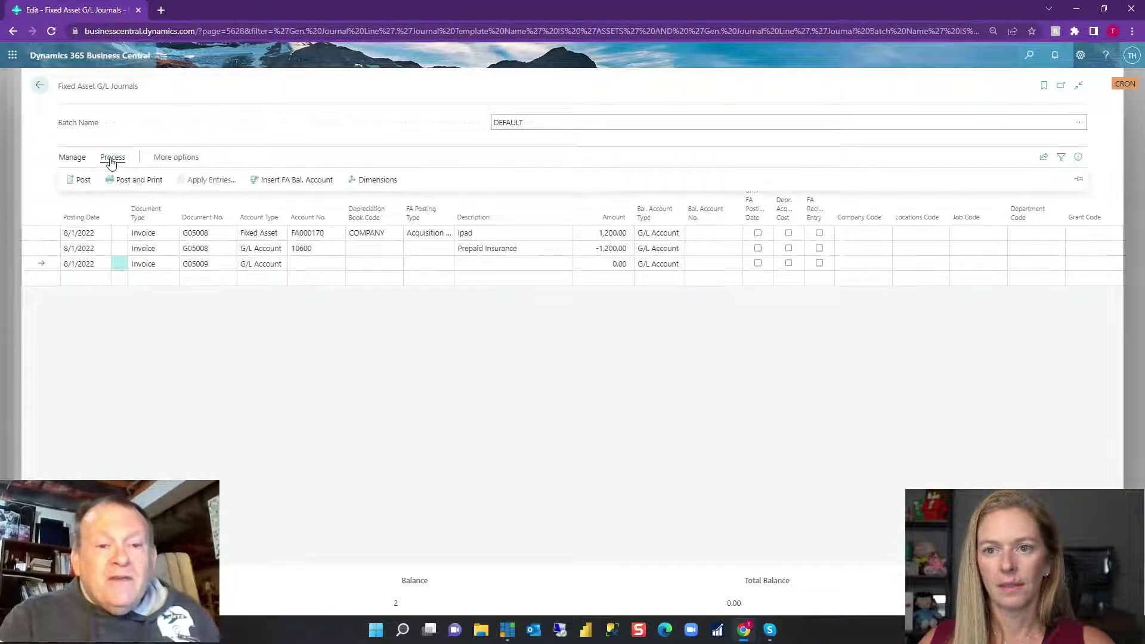
{"action": "left_click", "coordinate": [82, 180]}
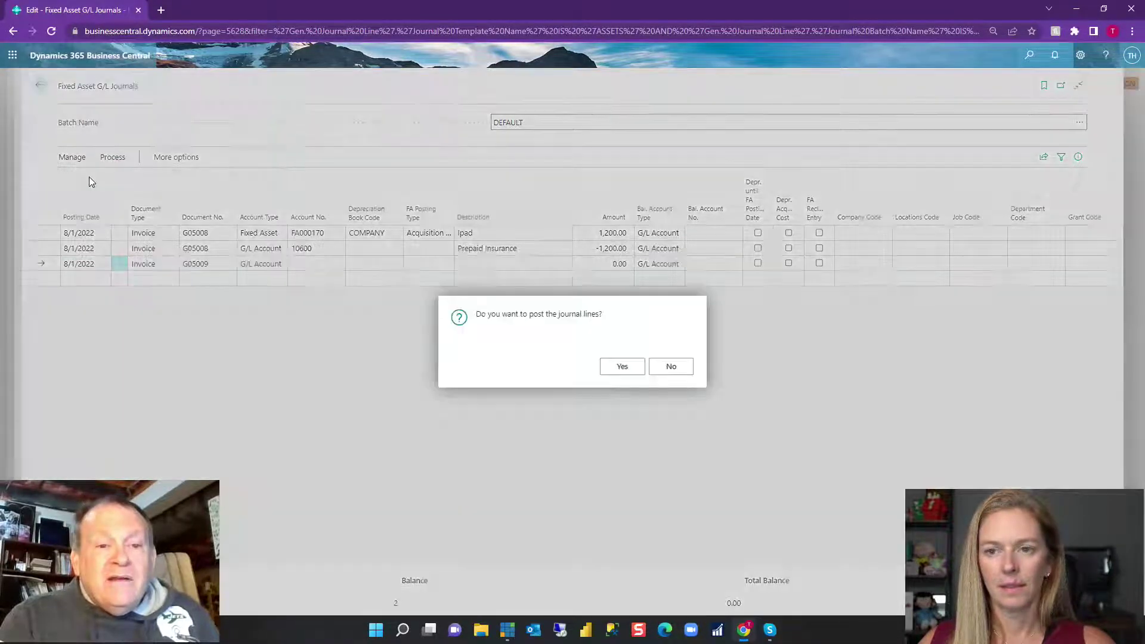
{"action": "left_click", "coordinate": [626, 370]}
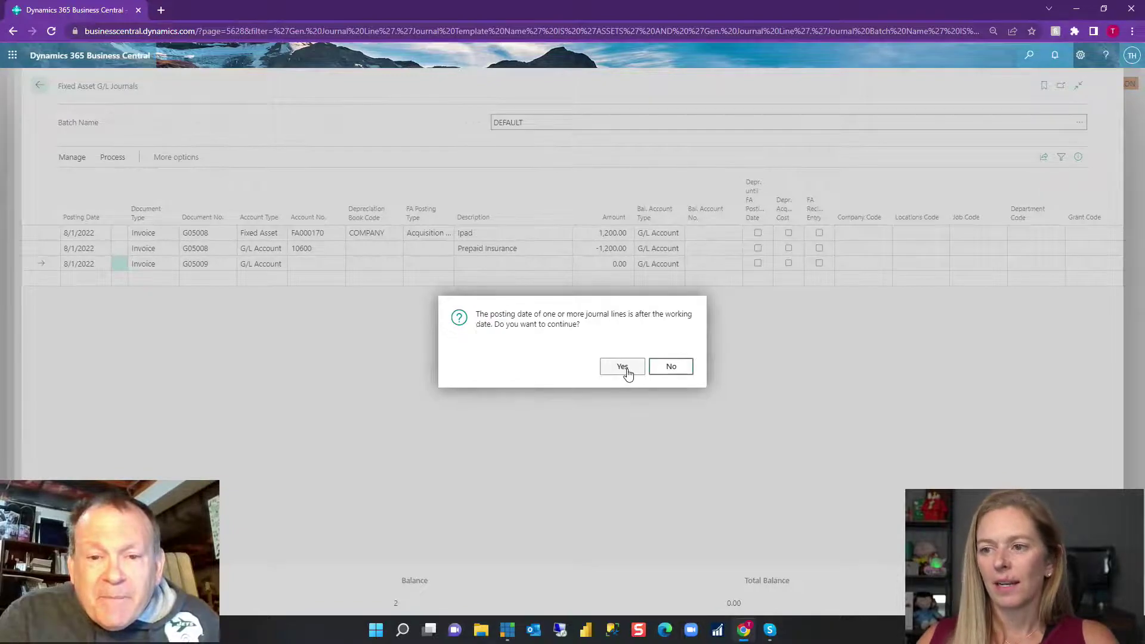
{"action": "left_click", "coordinate": [627, 370]}
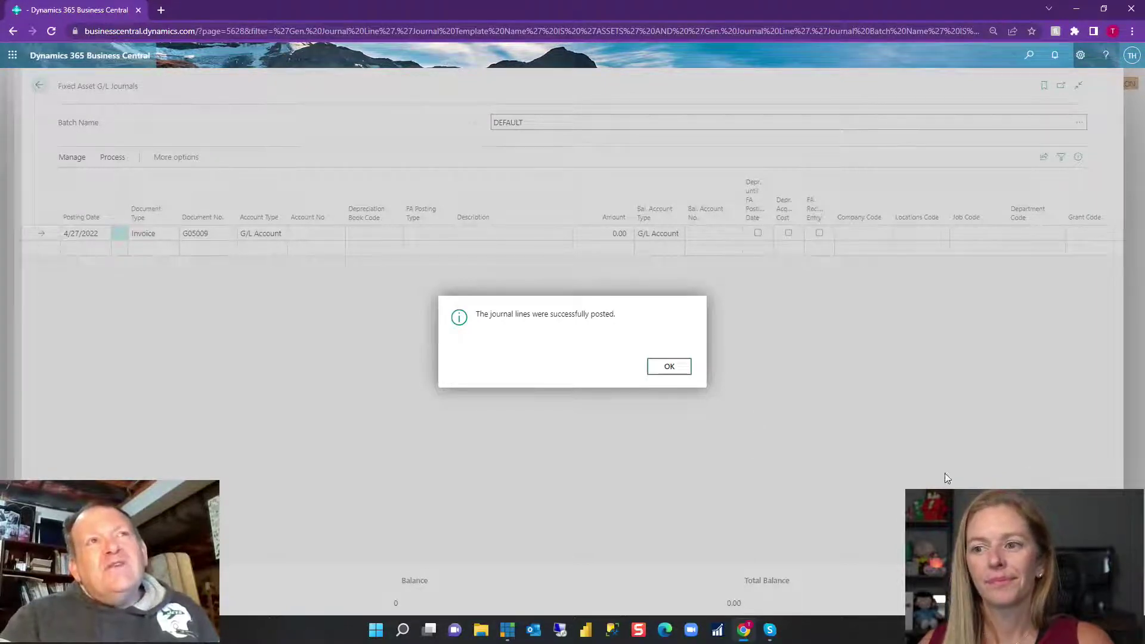
{"action": "left_click", "coordinate": [678, 373]}
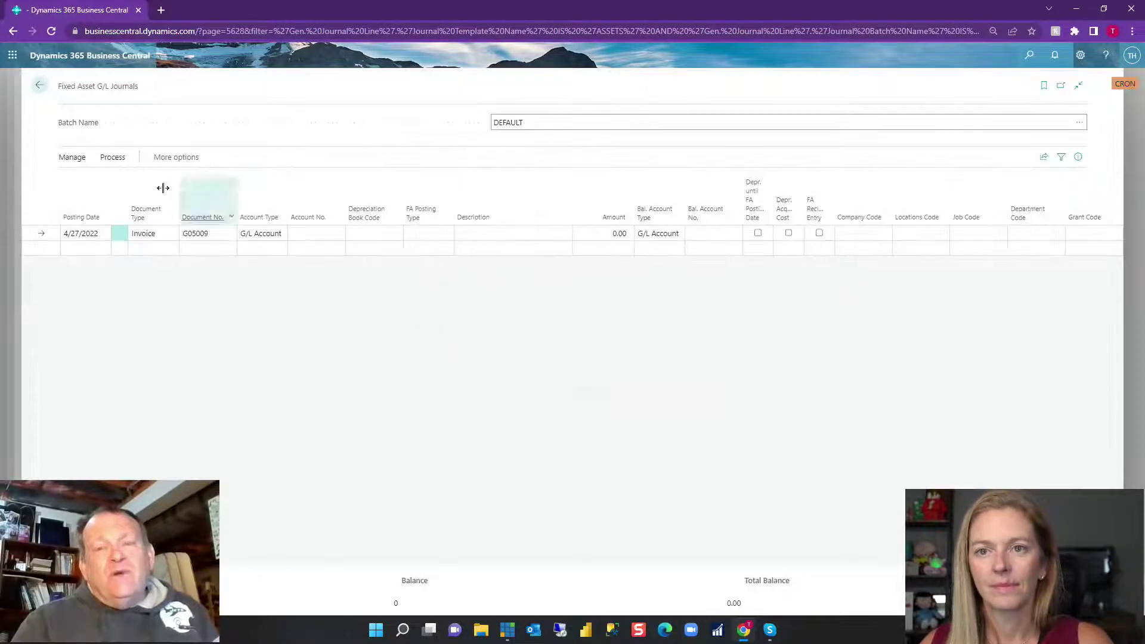
{"action": "left_click", "coordinate": [39, 85]}
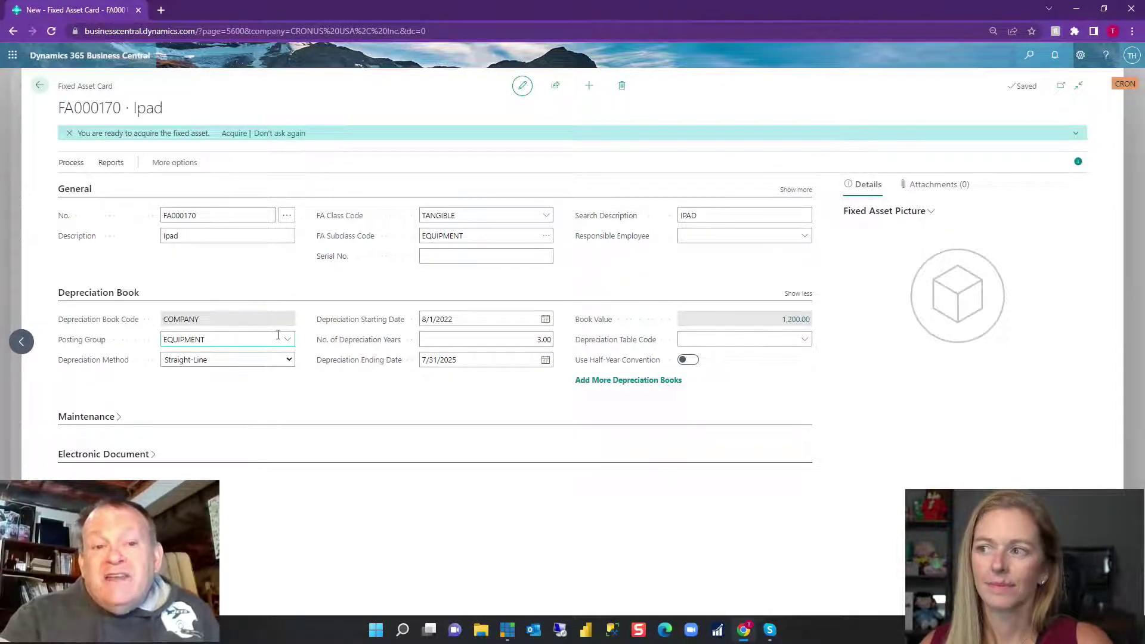
Open the assisted acquisition for the Ipad asset, view its ledger posting options, and close it without acquiring
{"action": "left_click", "coordinate": [233, 133]}
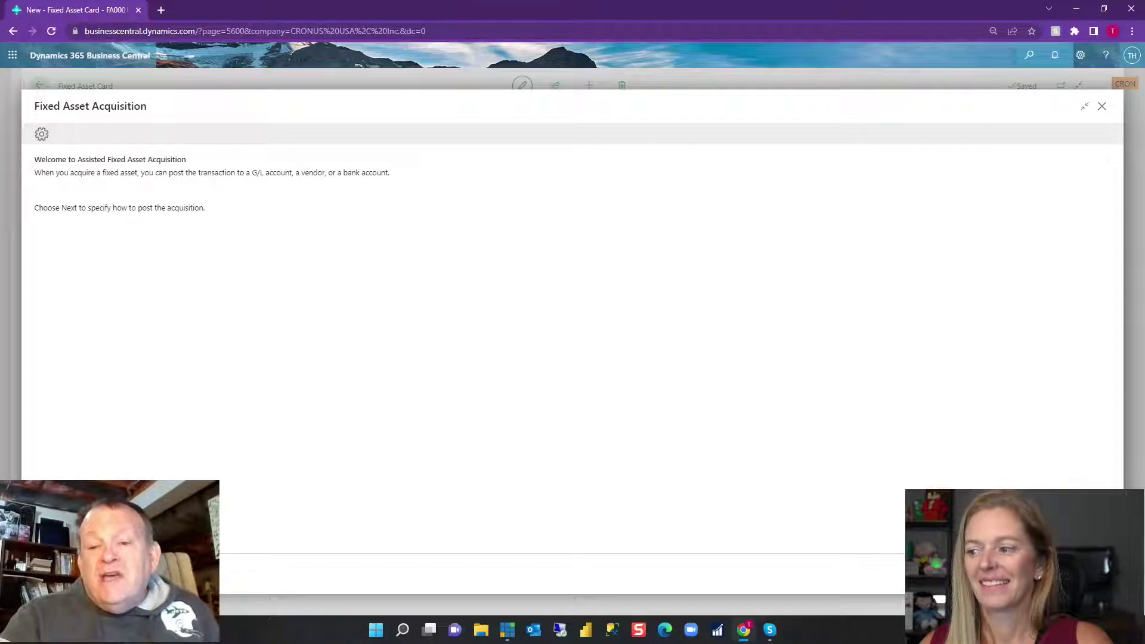
{"action": "left_click", "coordinate": [1031, 574]}
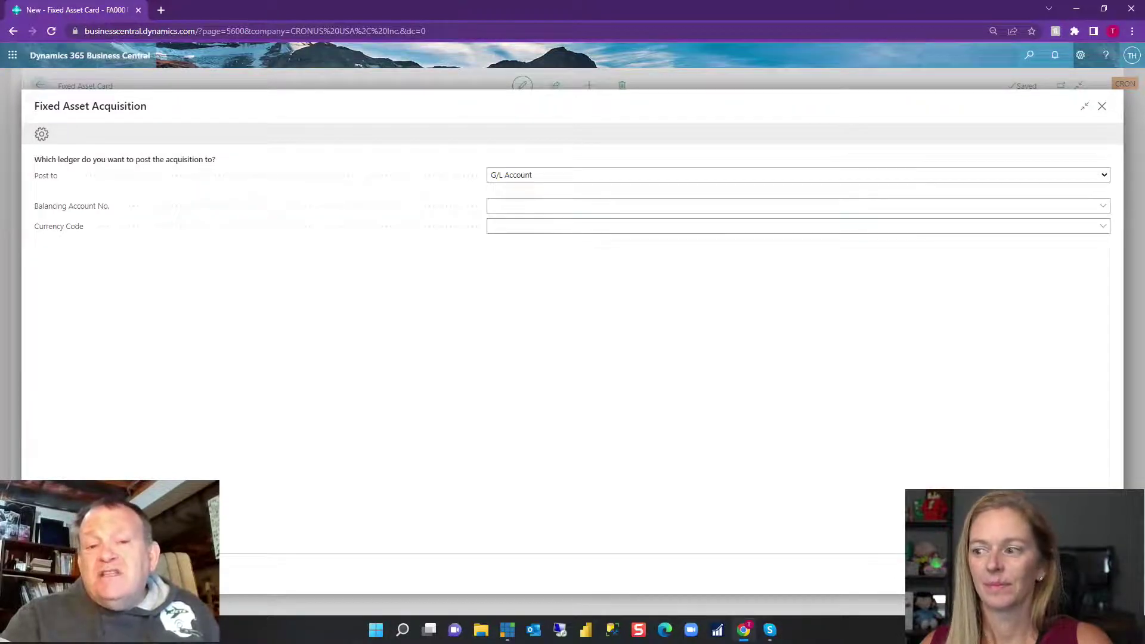
{"action": "left_click", "coordinate": [1102, 107]}
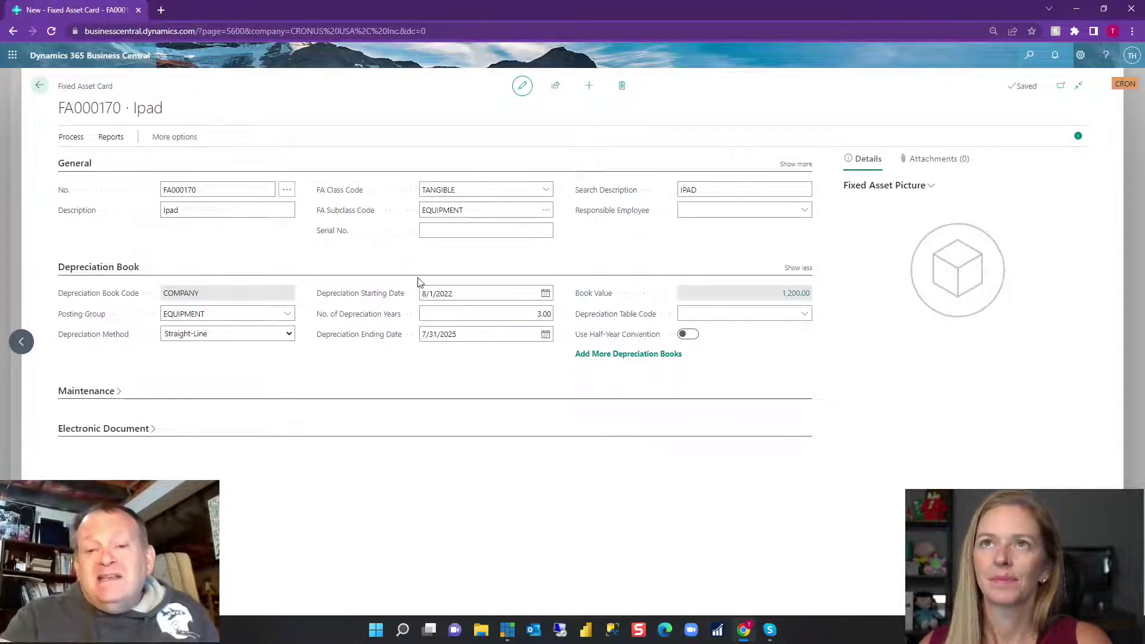
Review the FA ledger entries behind the Ipad's book value, and return to the home page
{"action": "left_click", "coordinate": [797, 294]}
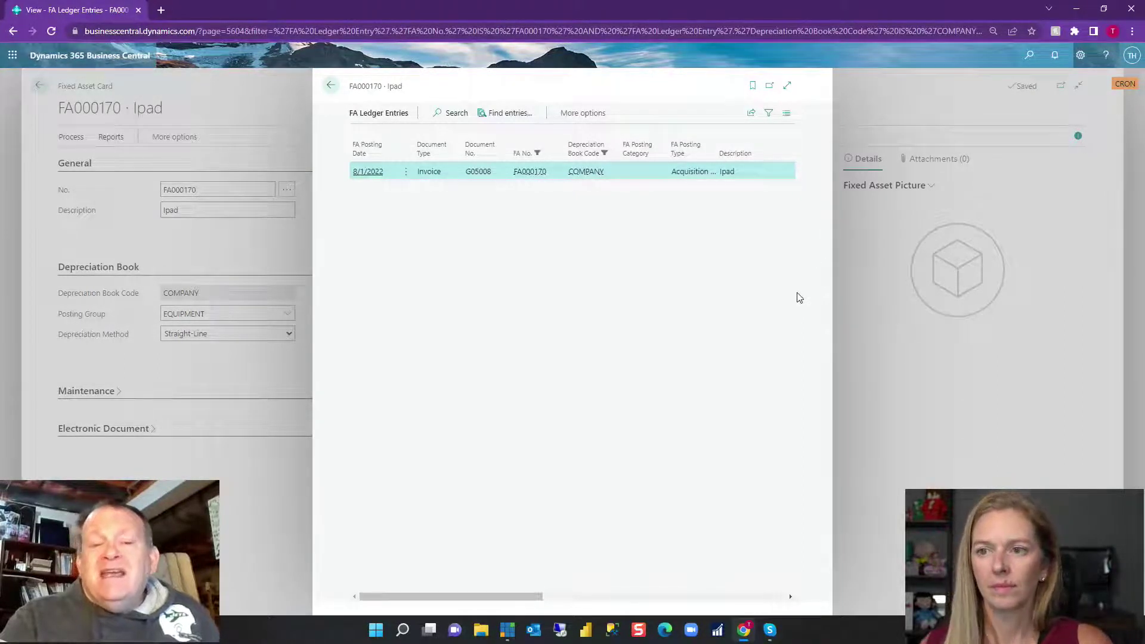
{"action": "left_click", "coordinate": [330, 85]}
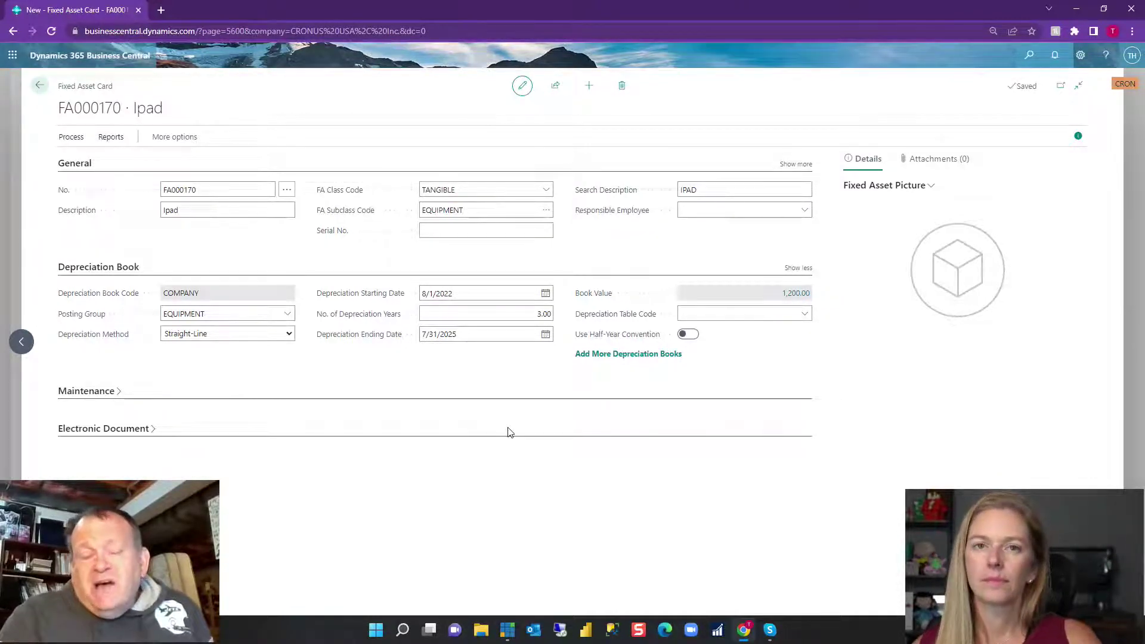
{"action": "left_click", "coordinate": [39, 86]}
{"action": "left_click", "coordinate": [38, 87]}
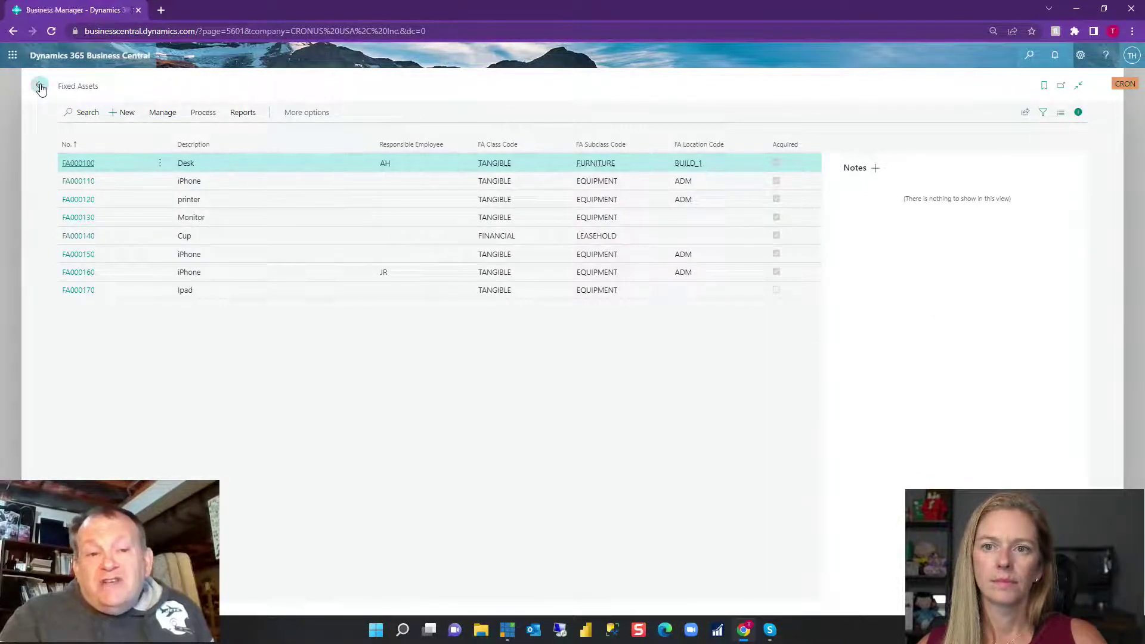
Search the available pages and tasks for "fa" and "fixed", review the fixed asset journals and tasks, and close the search
{"action": "left_click", "coordinate": [1028, 56]}
{"action": "type", "text": "fa"}
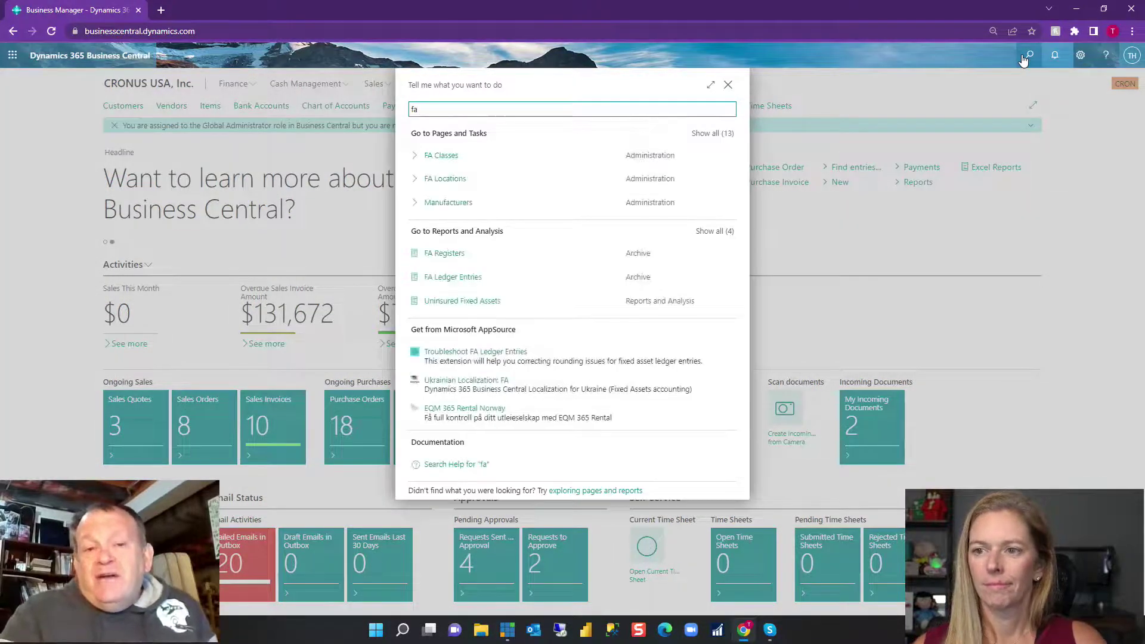
{"action": "left_click", "coordinate": [710, 136]}
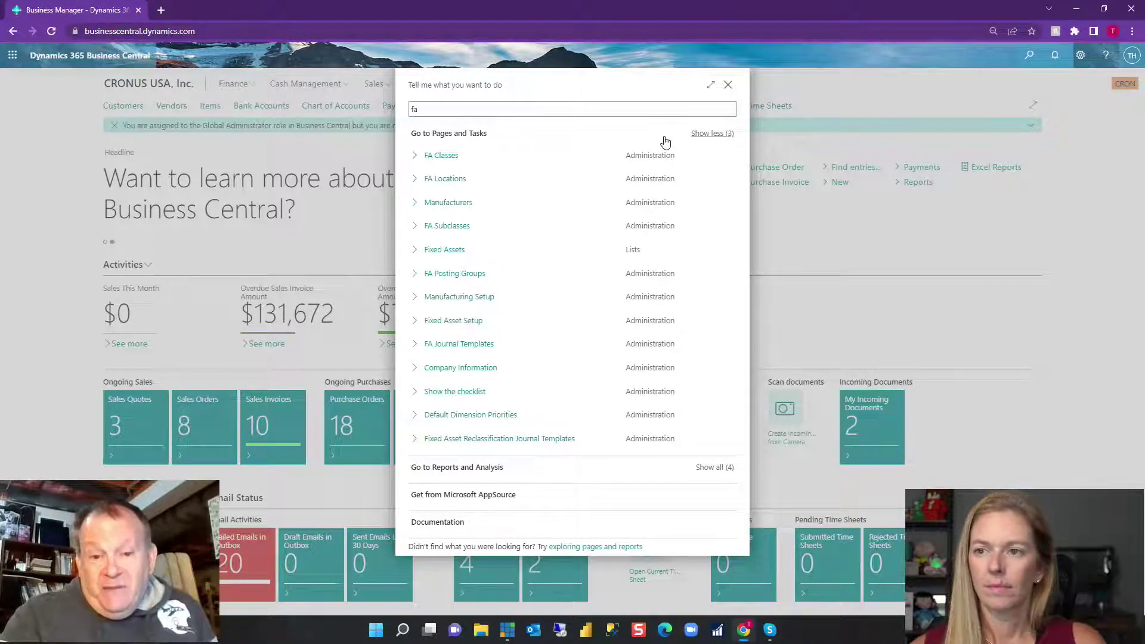
{"action": "double_click", "coordinate": [516, 107]}
{"action": "type", "text": "fixed"}
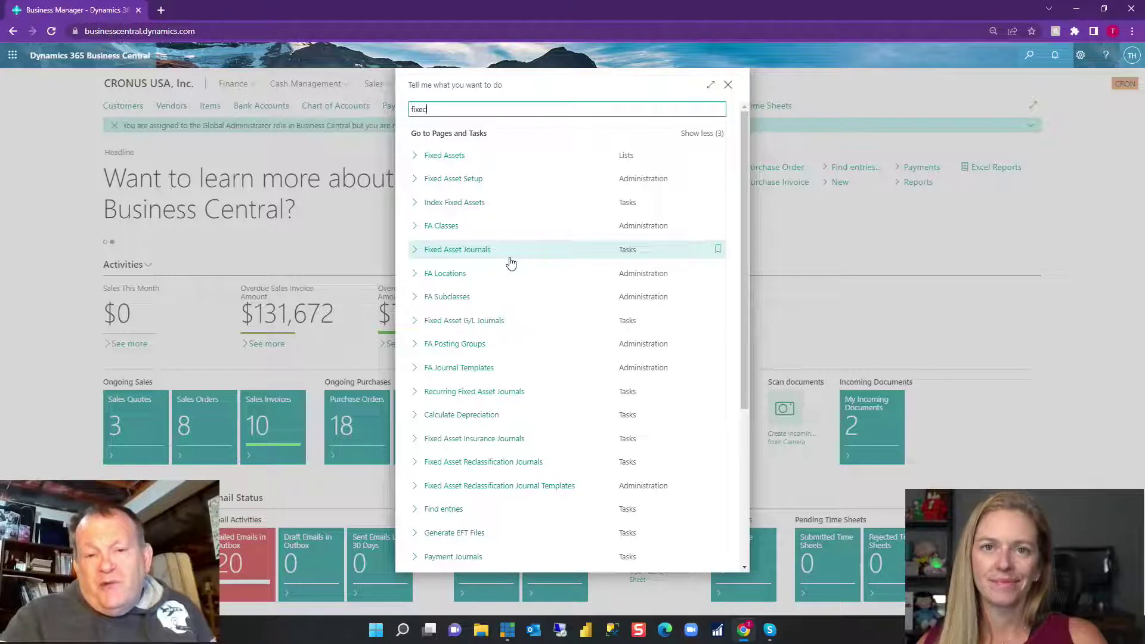
{"action": "scroll", "coordinate": [510, 262], "scroll_direction": "down", "scroll_amount": 1}
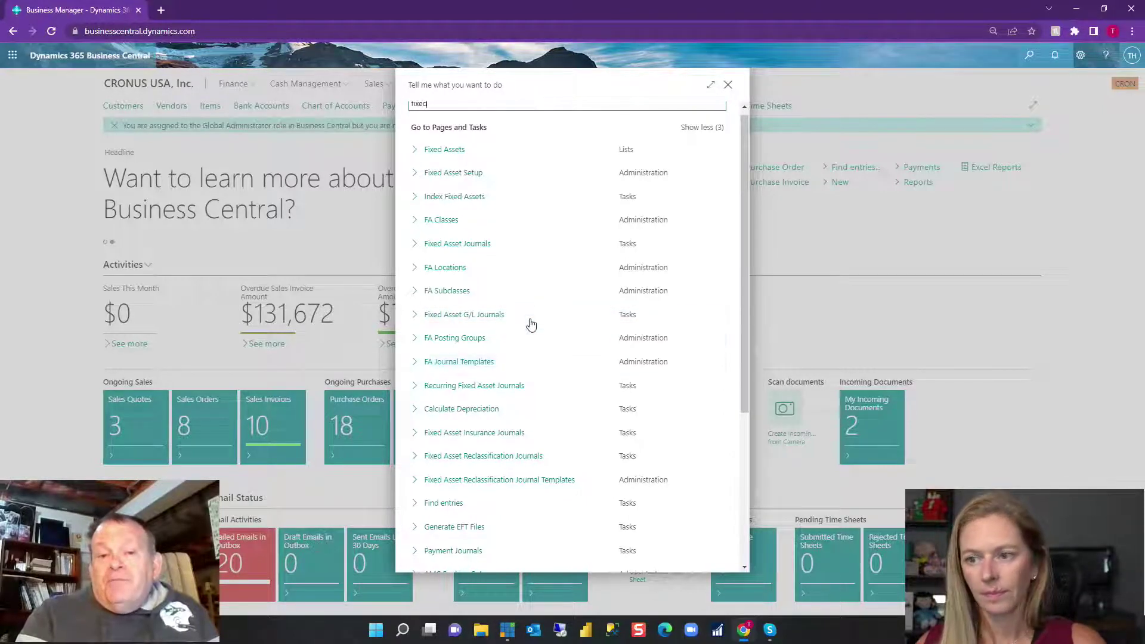
{"action": "scroll", "coordinate": [525, 250], "scroll_direction": "down", "scroll_amount": 1}
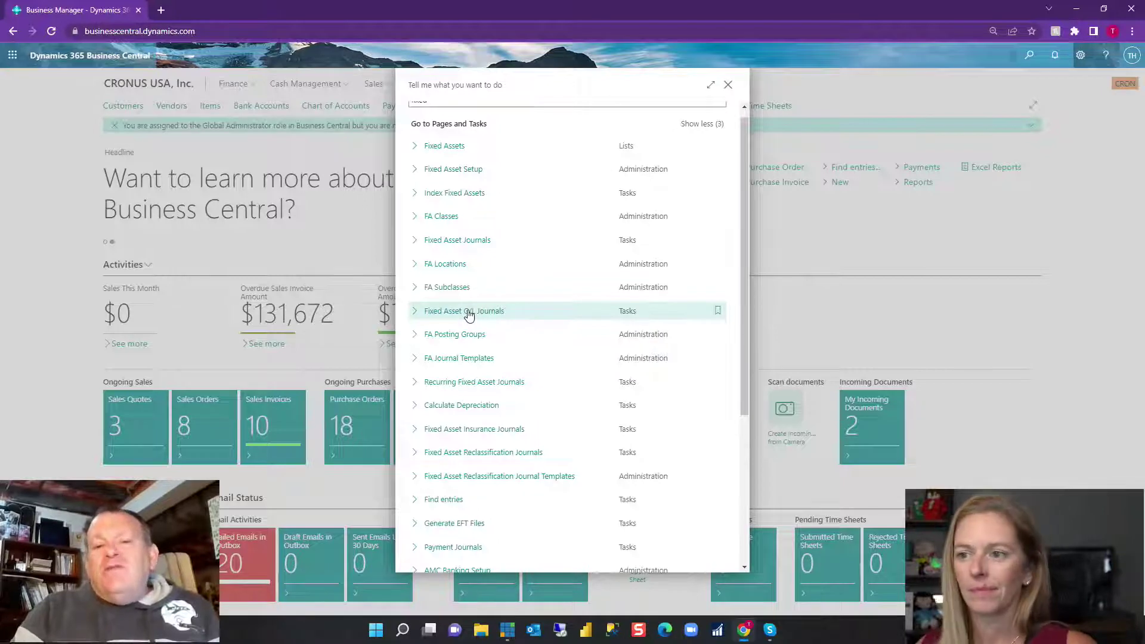
{"action": "left_click", "coordinate": [726, 86]}
Create a new purchase invoice for vendor Sprint with a document date of 8/1/2022
{"action": "left_click", "coordinate": [427, 90]}
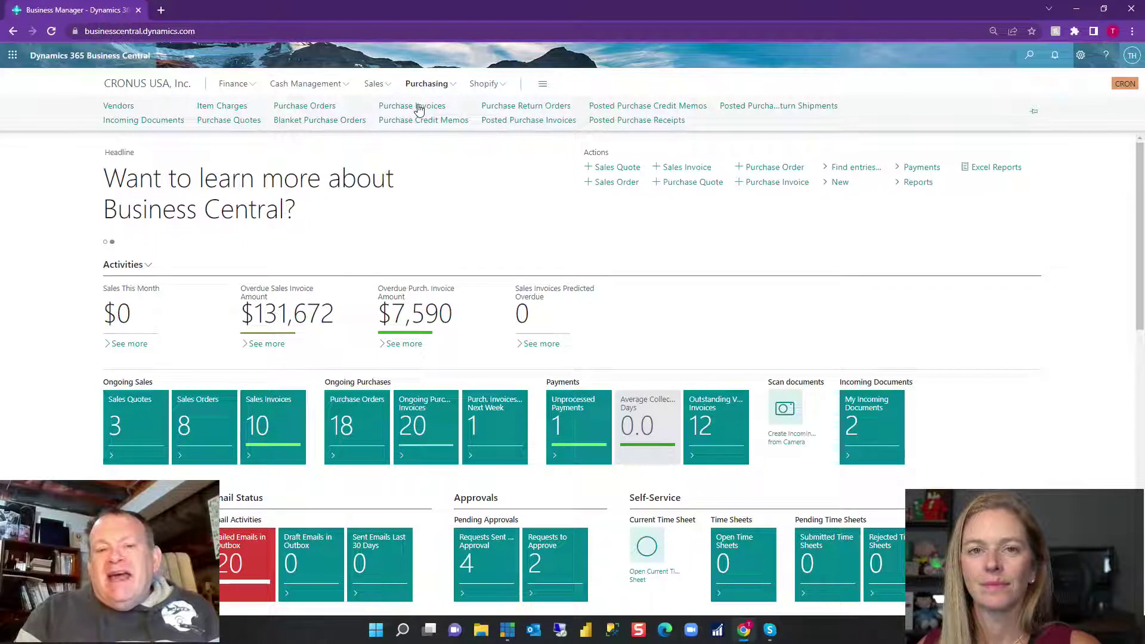
{"action": "left_click", "coordinate": [418, 107]}
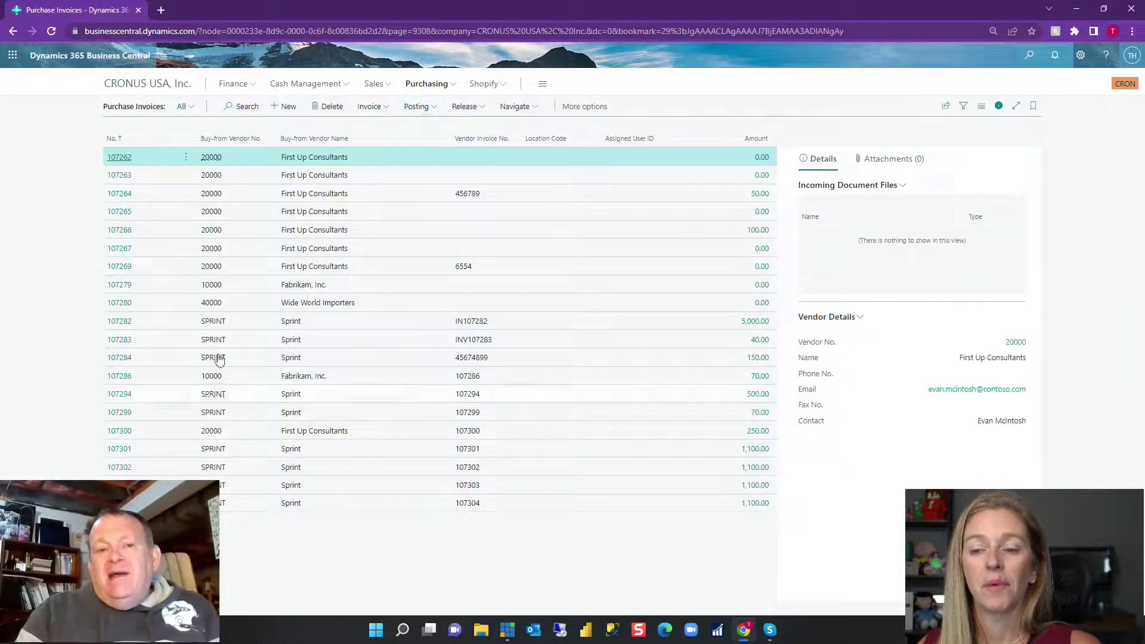
{"action": "left_click", "coordinate": [289, 107]}
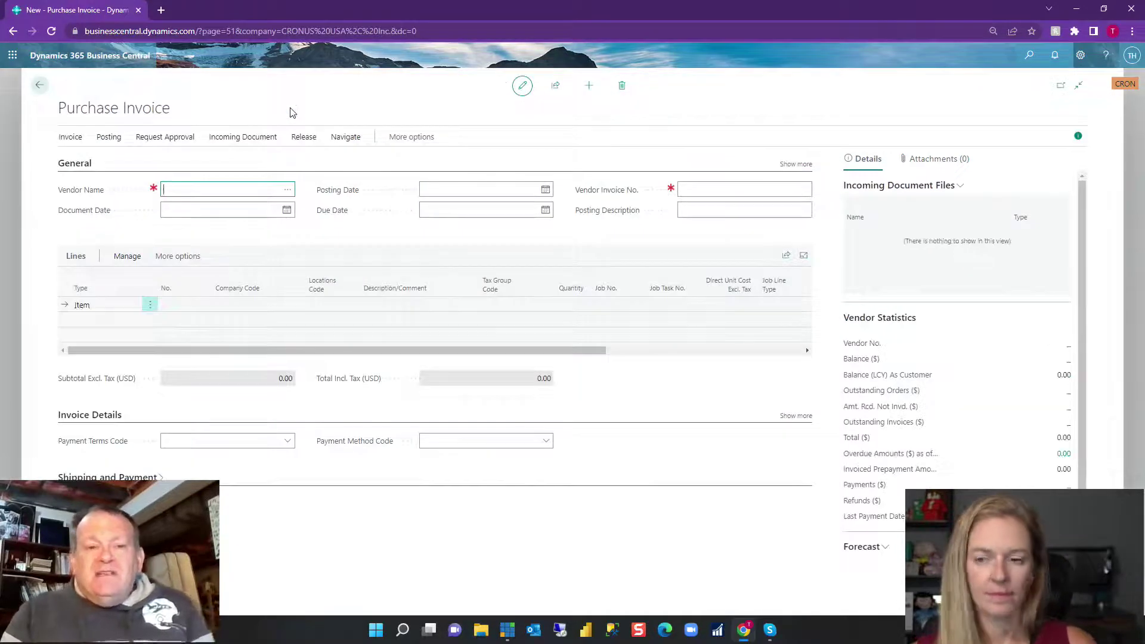
{"action": "type", "text": "sprin"}
{"action": "key", "text": "Tab"}
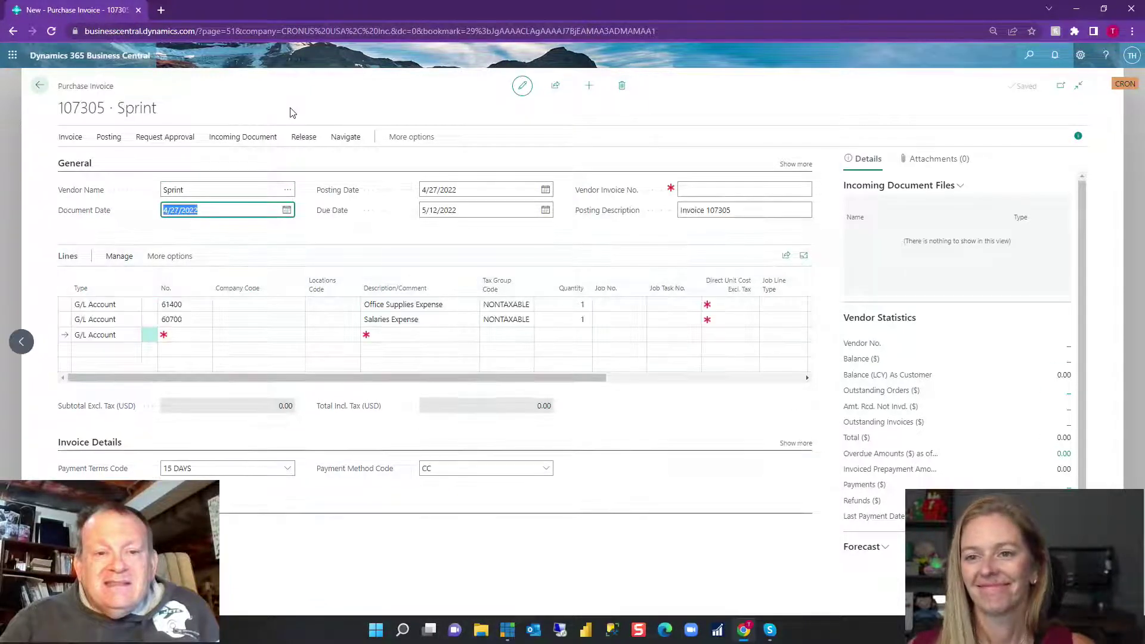
{"action": "type", "text": "8/1"}
{"action": "key", "text": "Tab"}
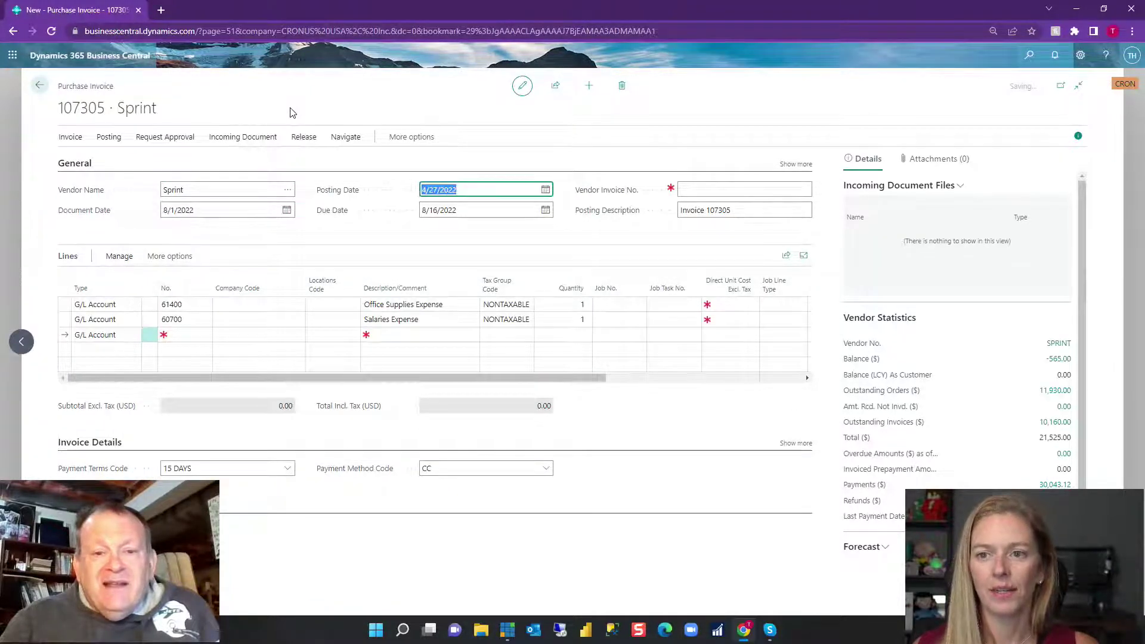
Delete the prefilled Office Supplies Expense and Salaries Expense lines from the Sprint invoice
{"action": "left_click", "coordinate": [162, 313]}
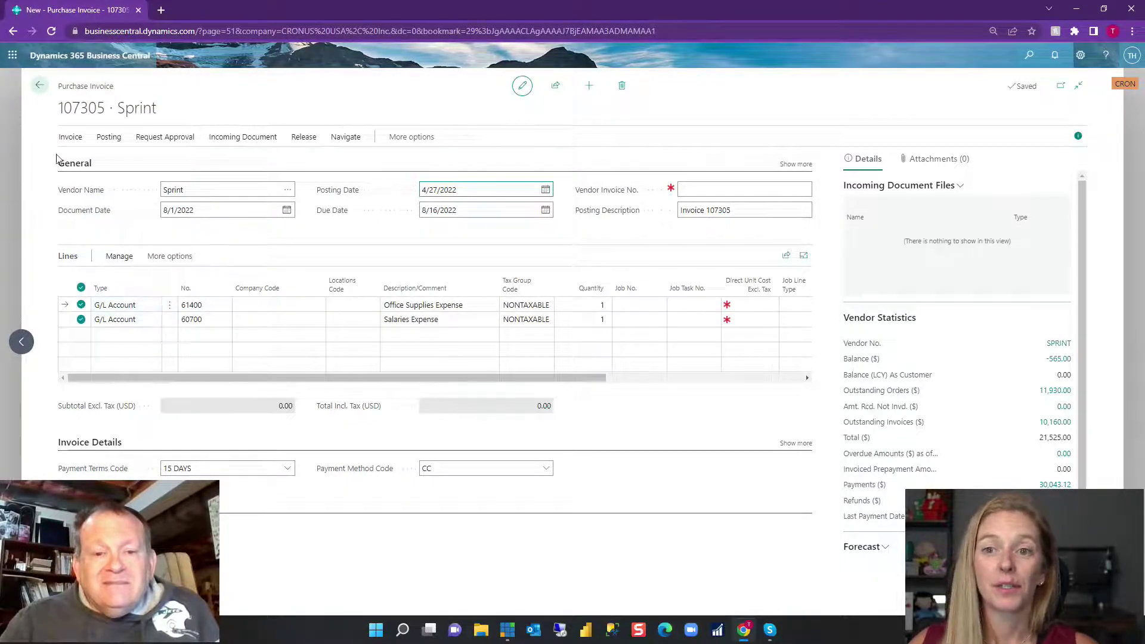
{"action": "left_click", "coordinate": [119, 256]}
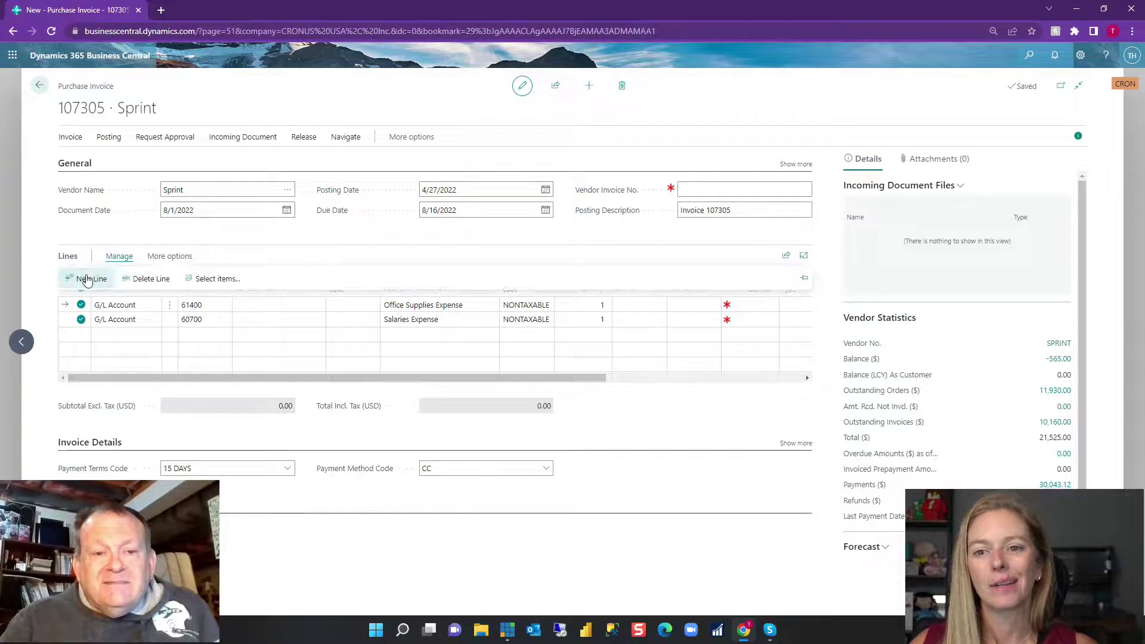
{"action": "left_click", "coordinate": [148, 279]}
{"action": "left_click", "coordinate": [622, 366]}
Enter the purchase invoice's own number as the vendor invoice number and set the posting date to 8/1/2022
{"action": "left_click", "coordinate": [714, 194]}
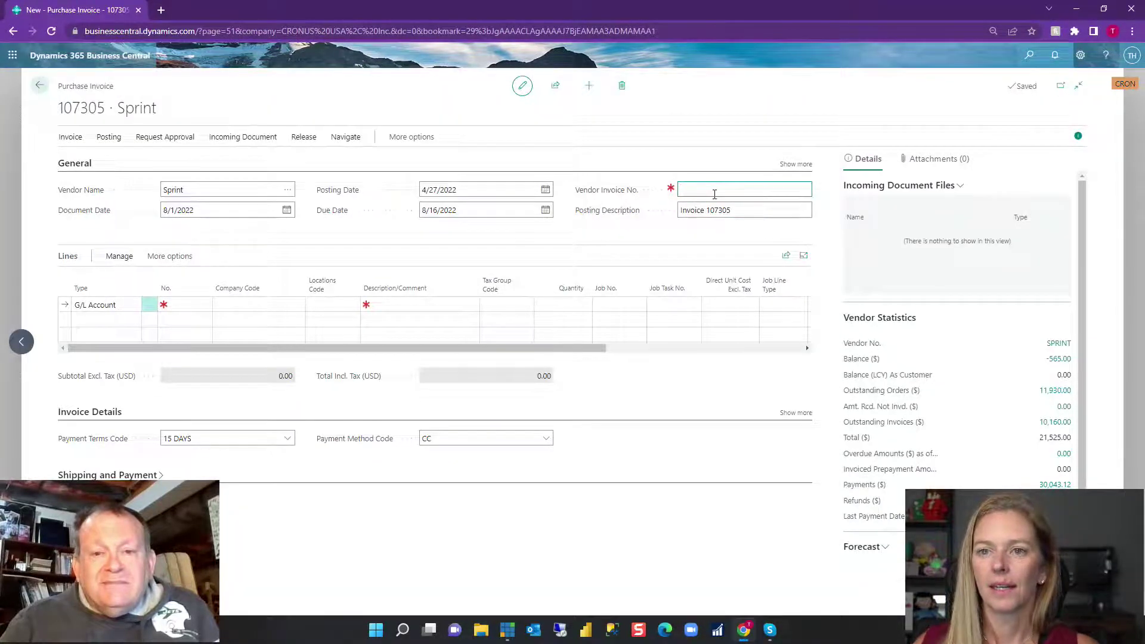
{"action": "type", "text": "107305"}
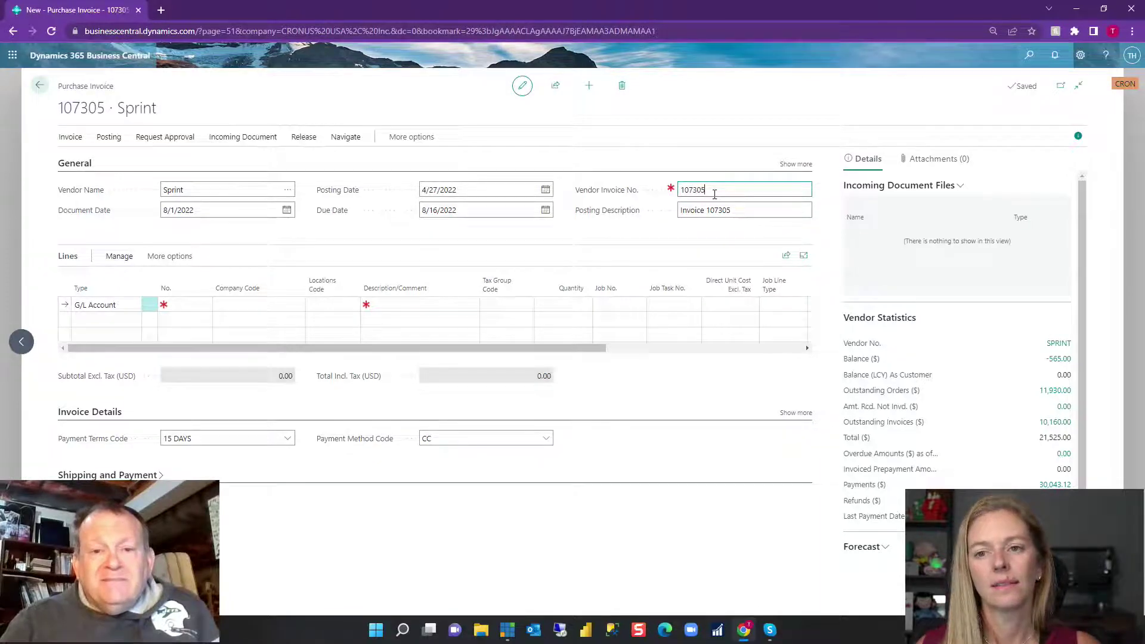
{"action": "key", "text": "Tab"}
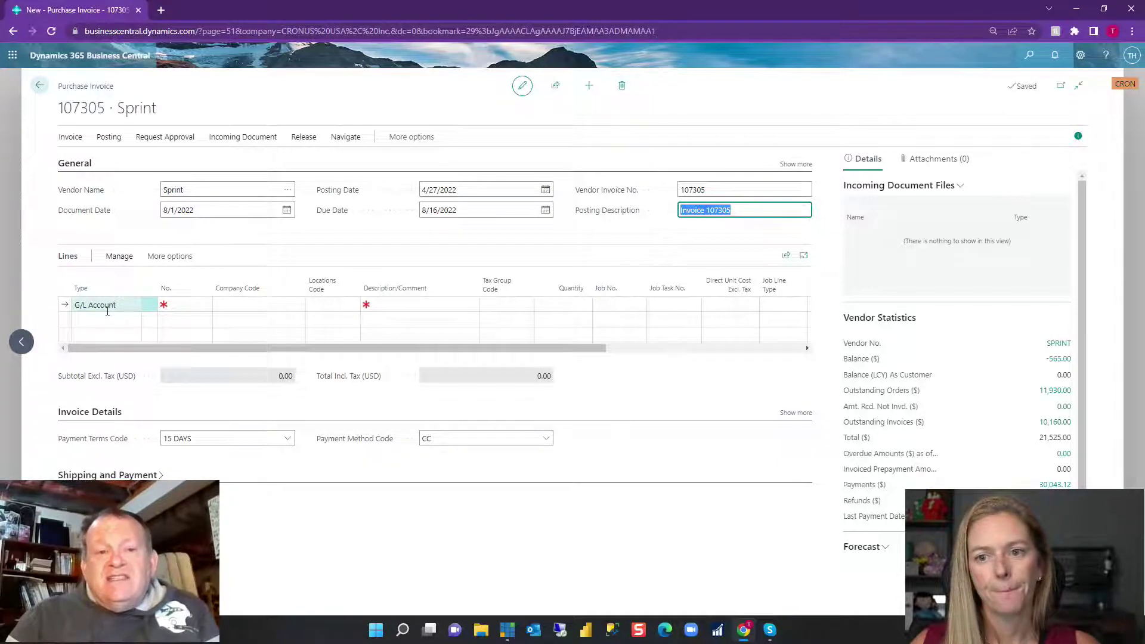
{"action": "left_click", "coordinate": [487, 190]}
{"action": "type", "text": "8/1"}
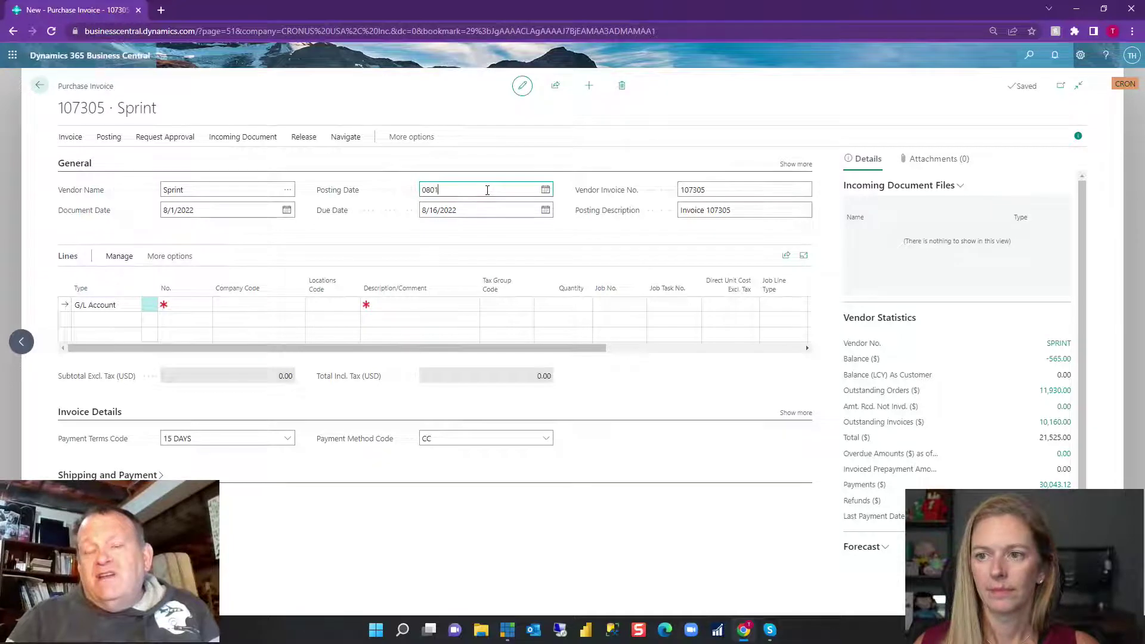
{"action": "key", "text": "Tab"}
{"action": "key", "text": "Tab"}
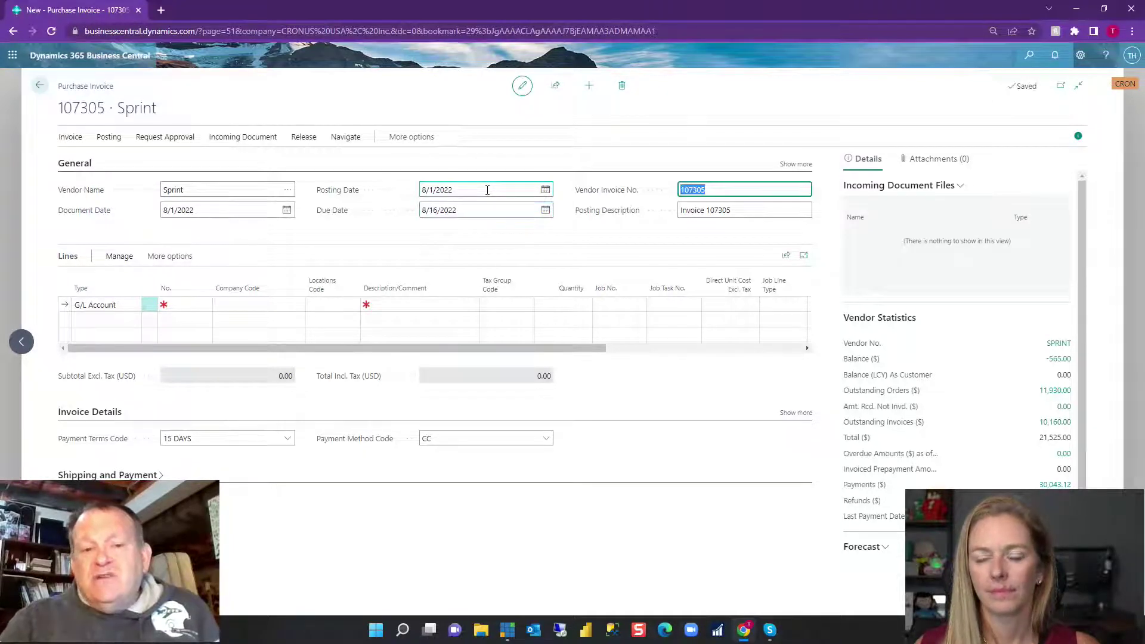
Change the work date in My Settings to August 1 by entering 0801
{"action": "left_click", "coordinate": [1080, 54]}
{"action": "left_click", "coordinate": [1005, 144]}
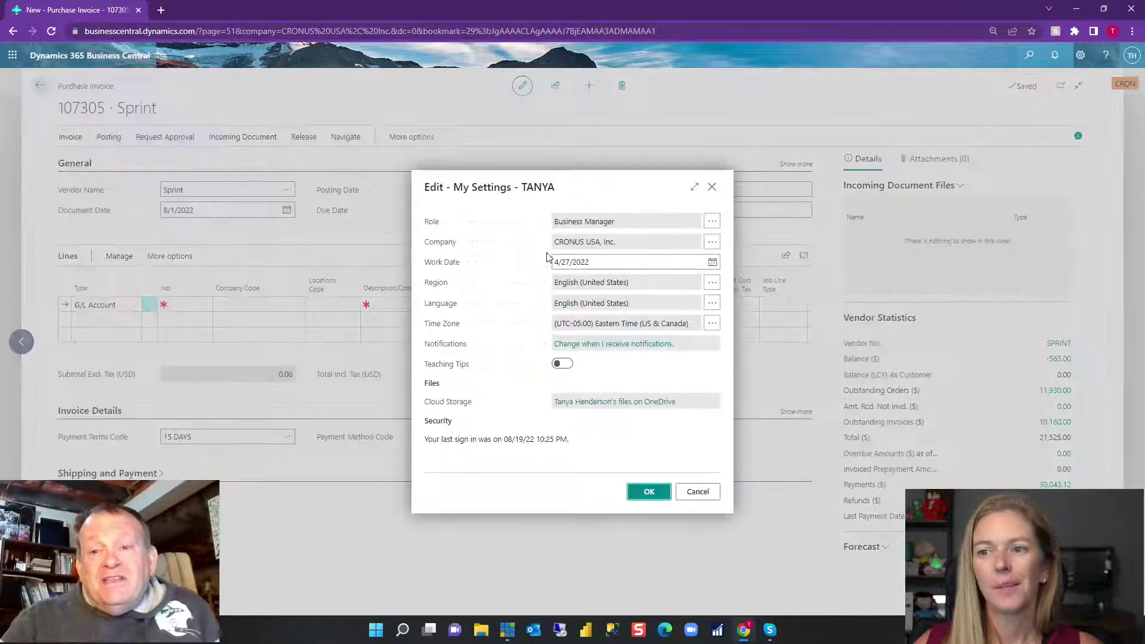
{"action": "left_click", "coordinate": [599, 261]}
{"action": "type", "text": "001"}
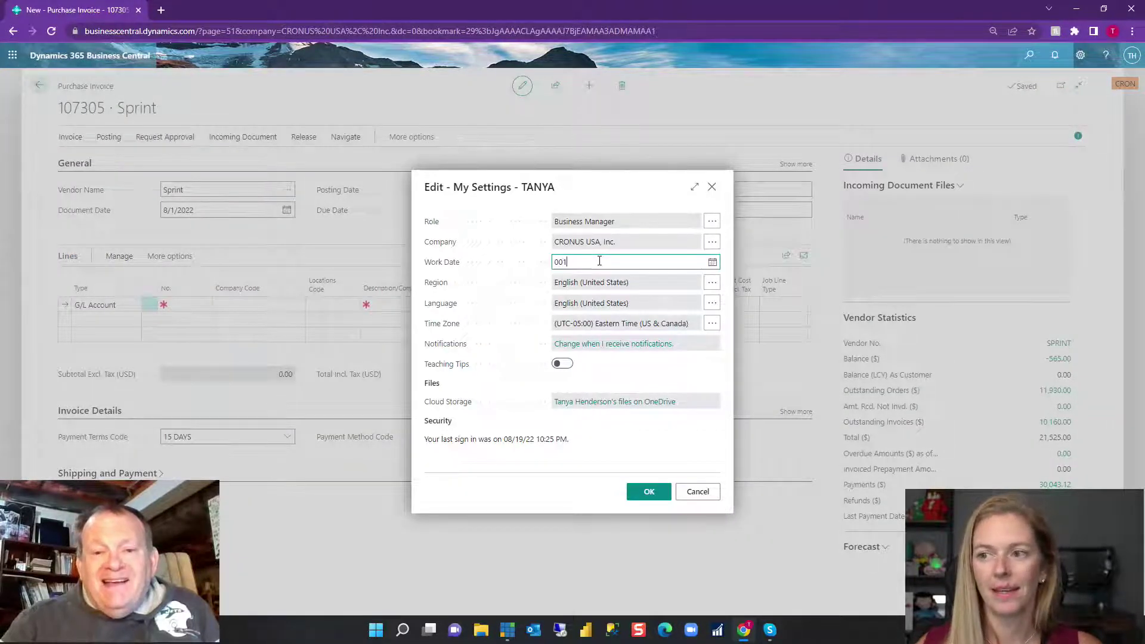
{"action": "key", "text": "BackSpace"}
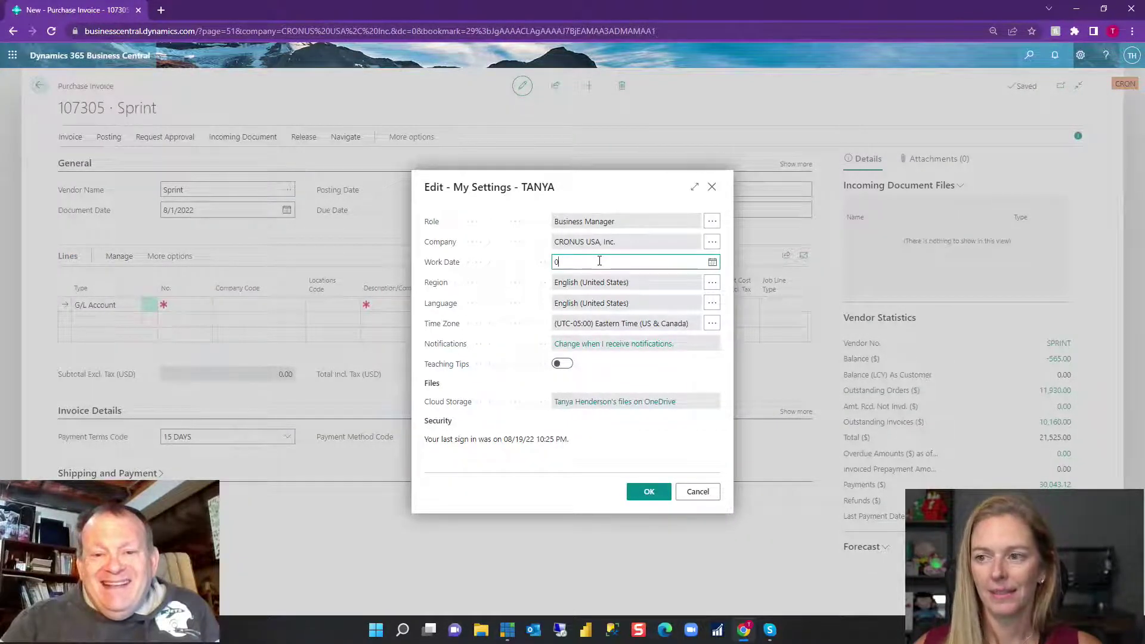
{"action": "type", "text": "801"}
{"action": "key", "text": "Tab"}
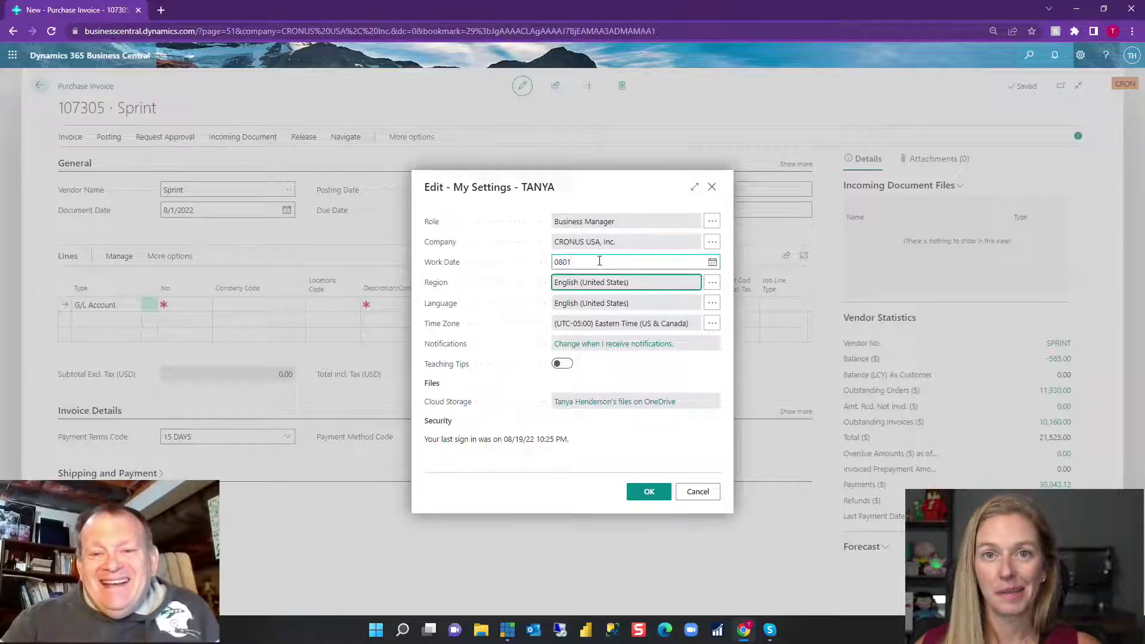
{"action": "left_click", "coordinate": [633, 493]}
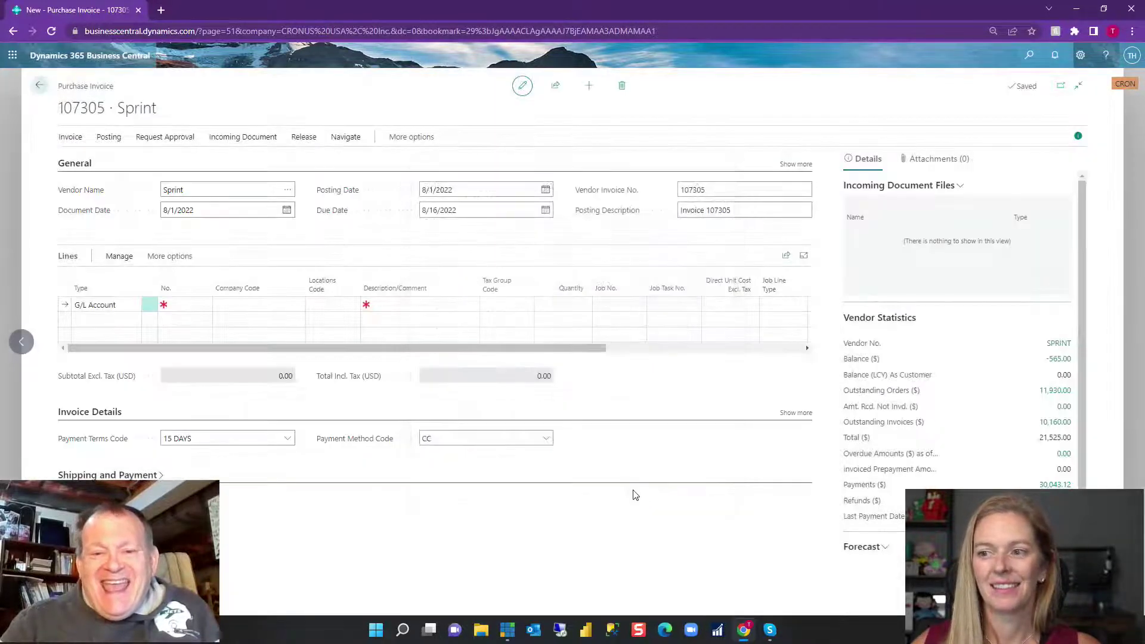
Set the type of the first purchase invoice line to Fixed Asset
{"action": "left_click", "coordinate": [117, 307]}
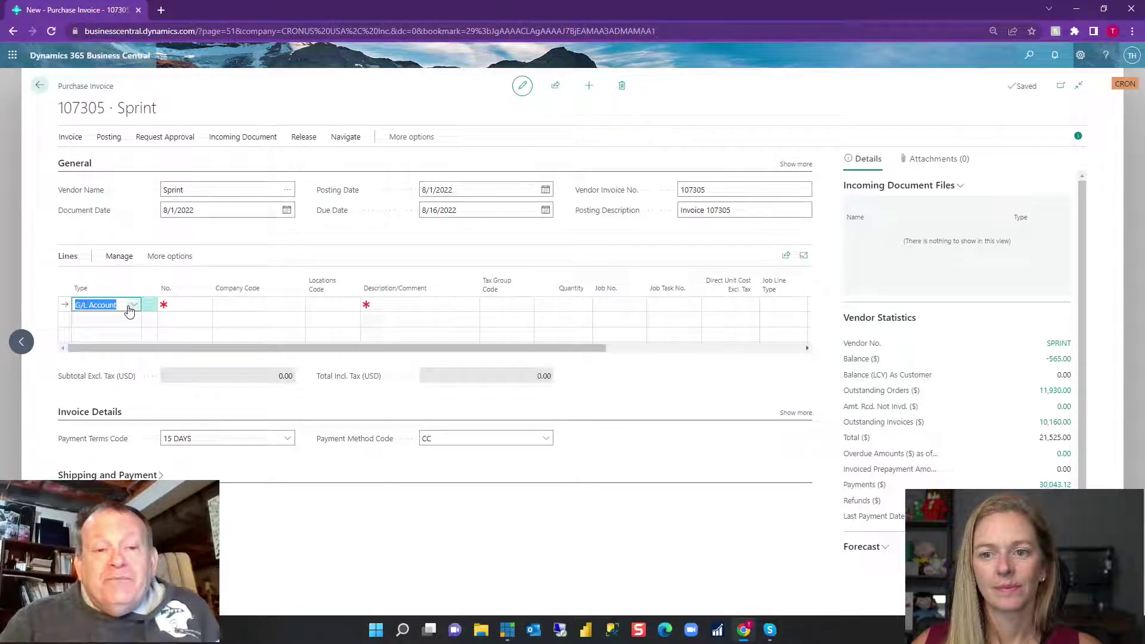
{"action": "left_click", "coordinate": [130, 307]}
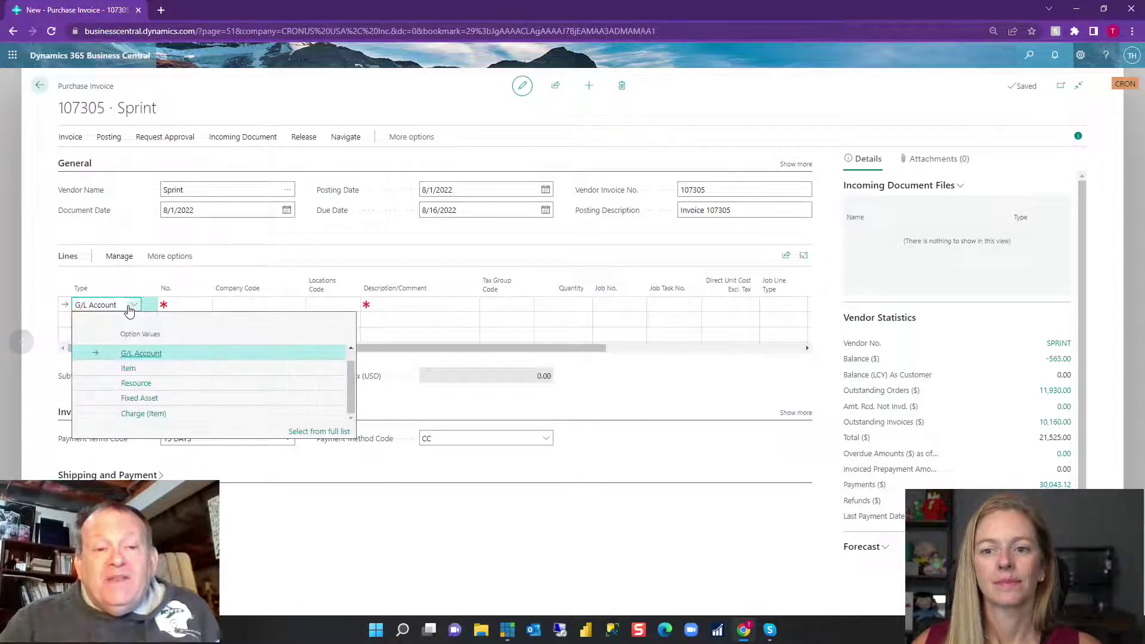
{"action": "left_click", "coordinate": [134, 400]}
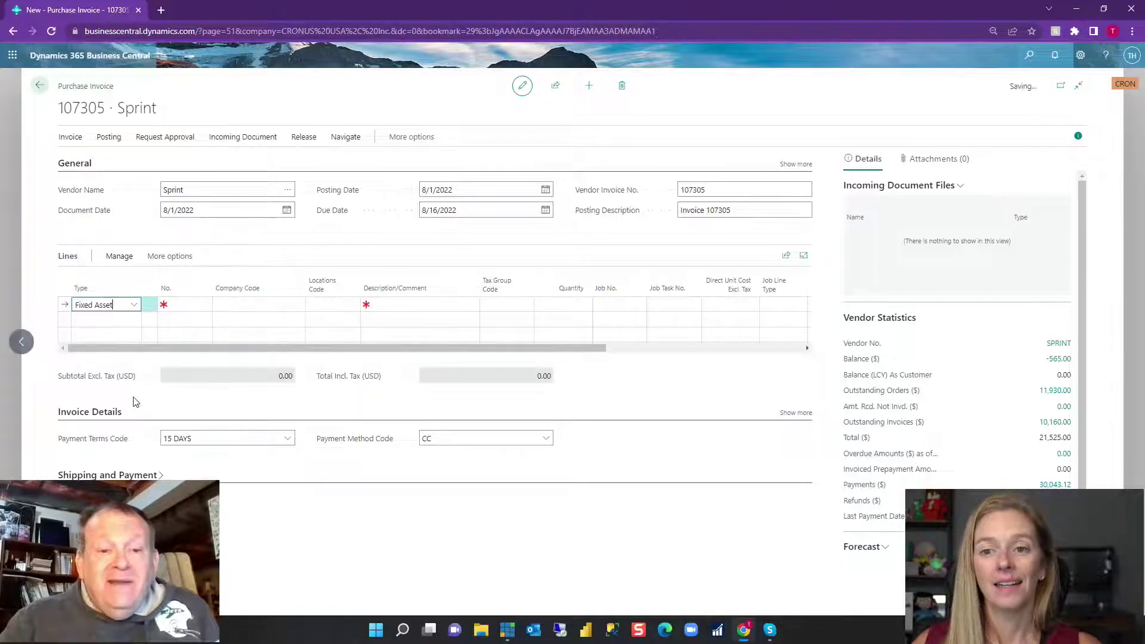
Create a new fixed asset from the invoice line's number lookup and describe it as Big Ipad
{"action": "left_click", "coordinate": [184, 305]}
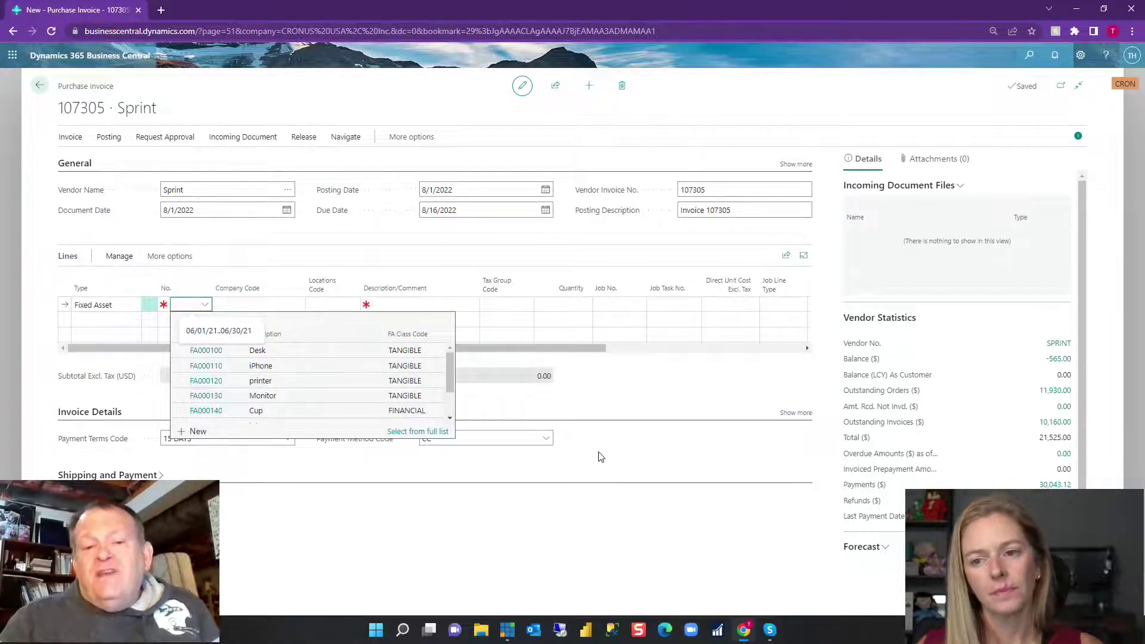
{"action": "left_click", "coordinate": [327, 260]}
{"action": "left_click", "coordinate": [194, 302]}
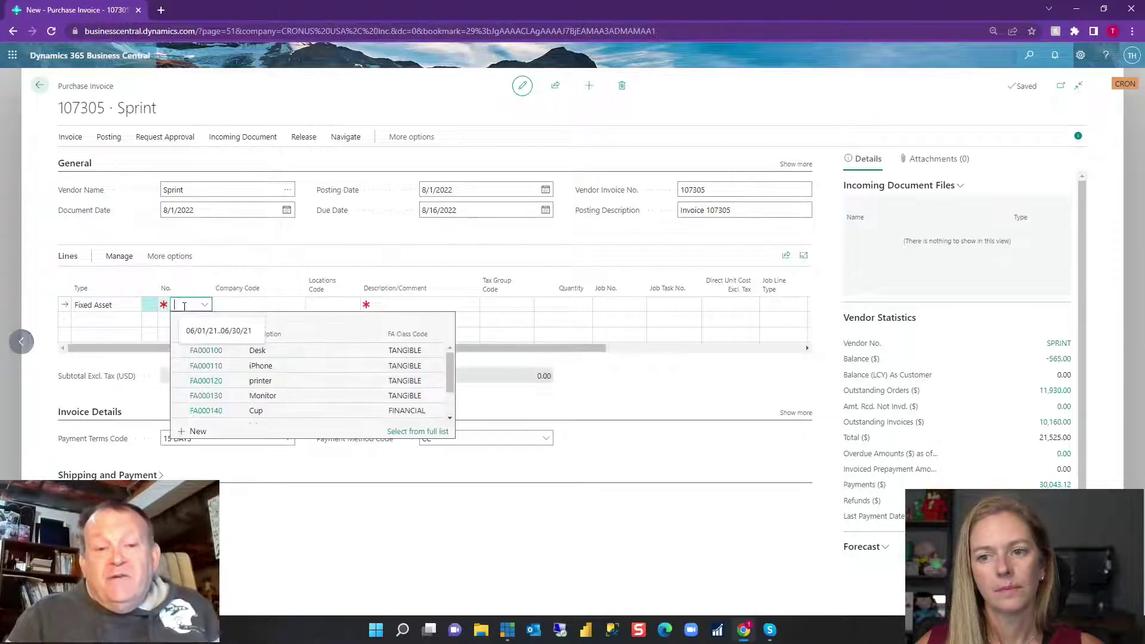
{"action": "left_click", "coordinate": [199, 430]}
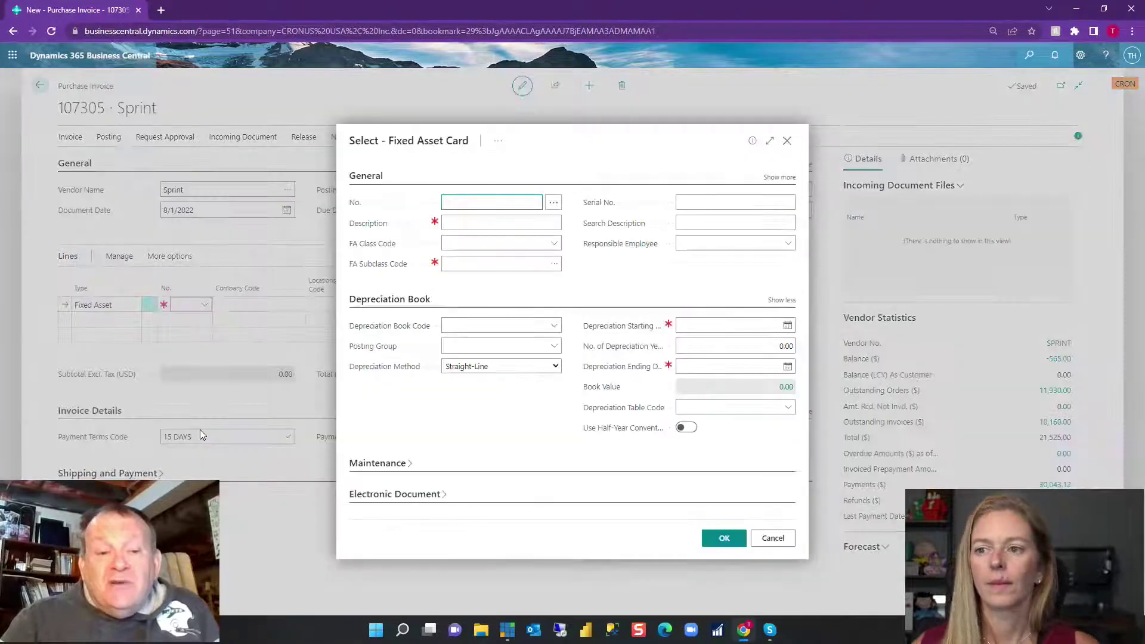
{"action": "key", "text": "Tab"}
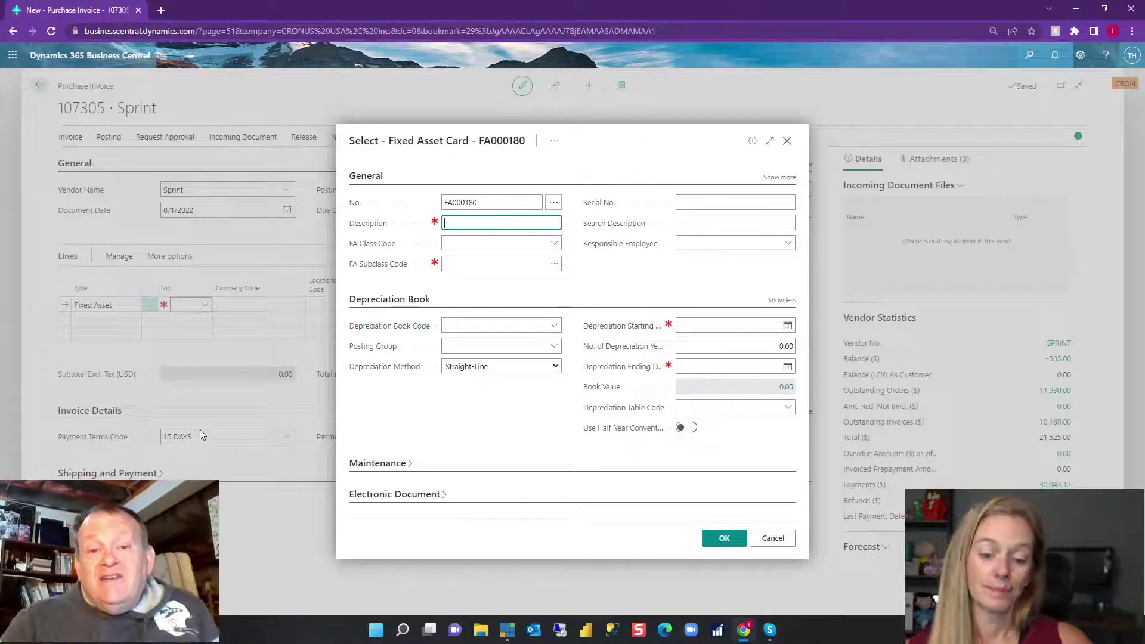
{"action": "type", "text": "Ipad"}
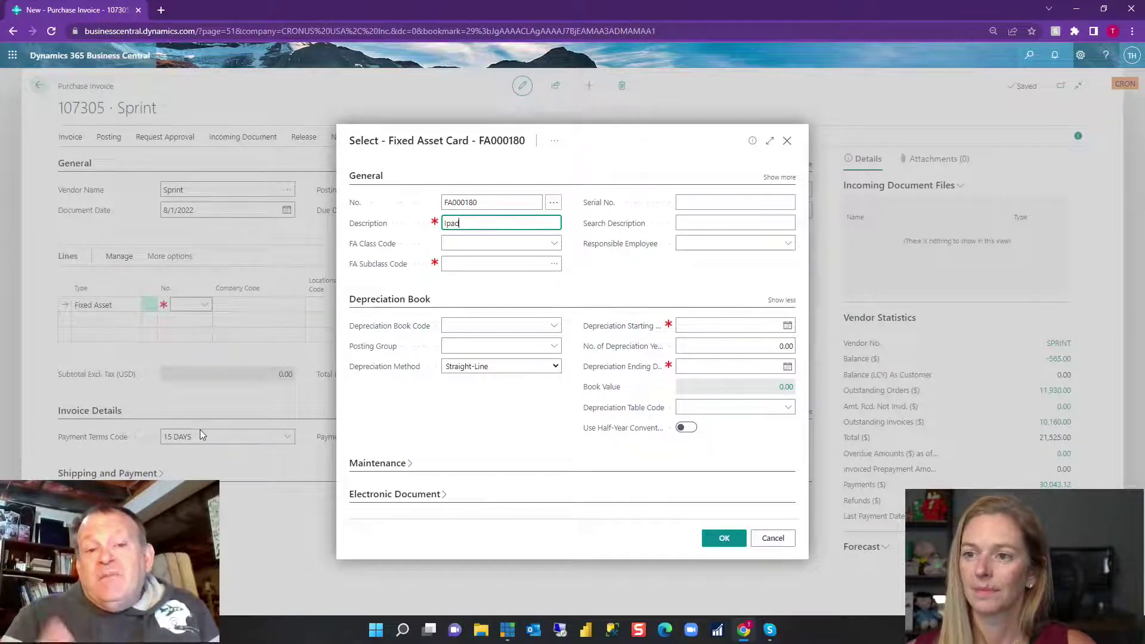
{"action": "key", "text": "BackSpace"}
{"action": "key", "text": "BackSpace"}
{"action": "key", "text": "BackSpace"}
{"action": "key", "text": "BackSpace"}
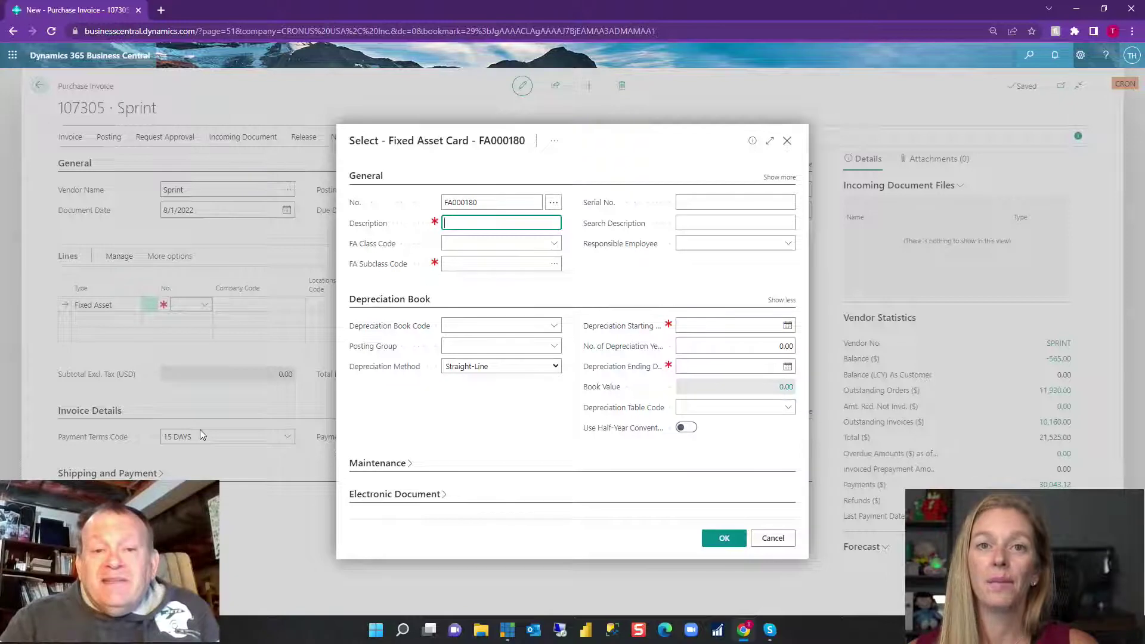
{"action": "type", "text": "Big Ipad"}
{"action": "key", "text": "Tab"}
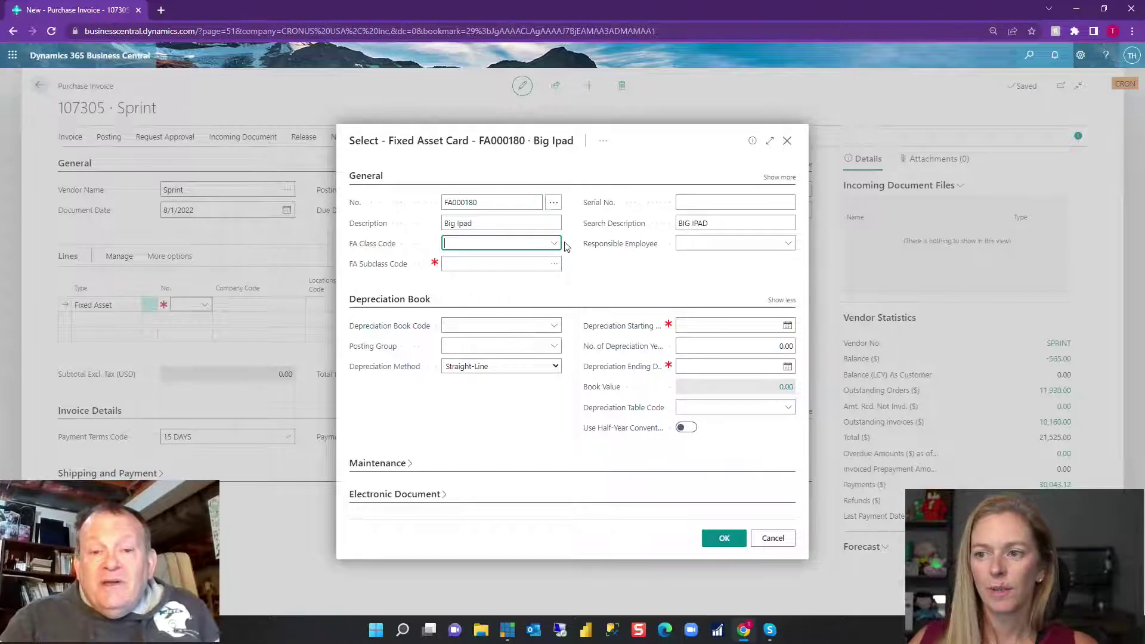
Set the Big Ipad's FA class code to TANGIBLE and its FA subclass code to EQUIPMENT
{"action": "type", "text": "TANGIBLE"}
{"action": "key", "text": "Tab"}
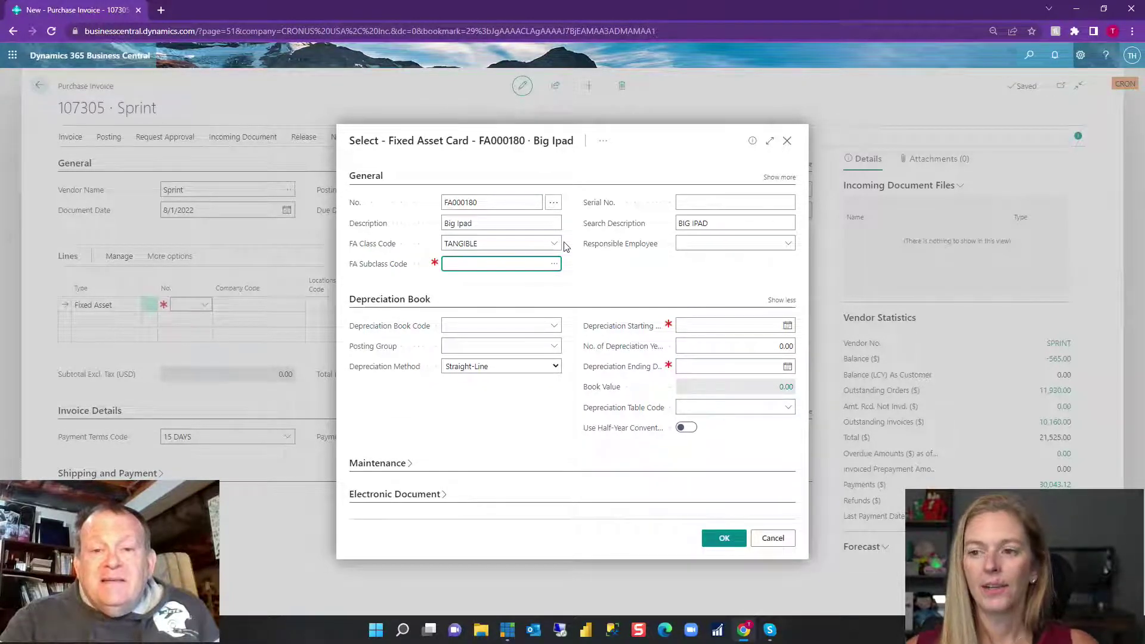
{"action": "type", "text": "eq"}
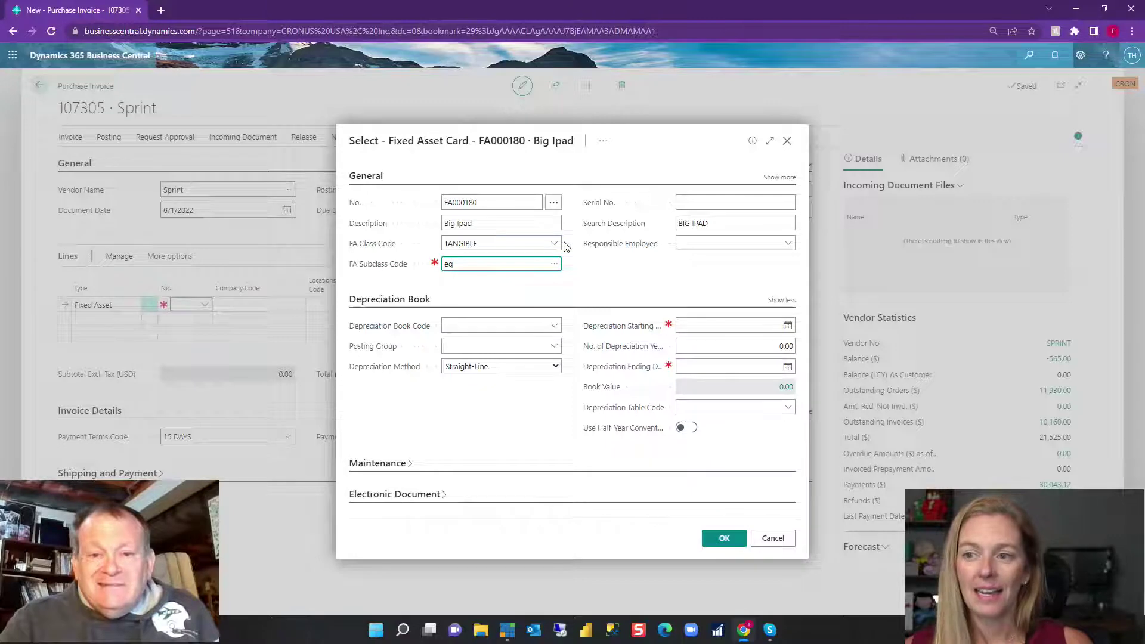
{"action": "key", "text": "Tab"}
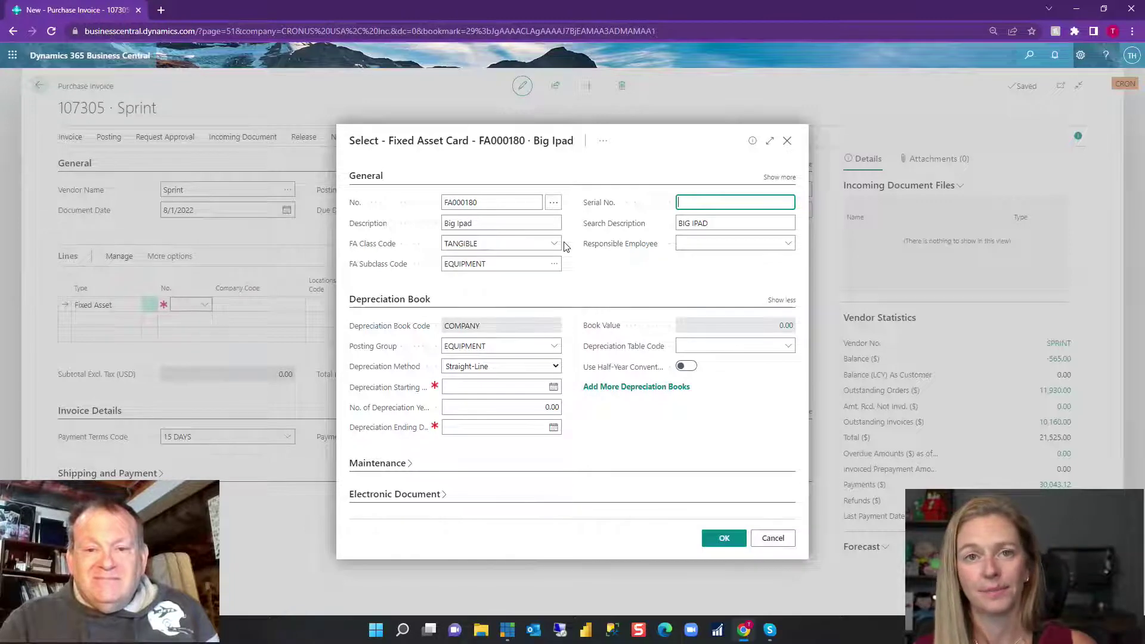
Set the depreciation starting date to 8/1/2022 with 3 depreciation years, and accept the asset card onto the invoice line
{"action": "key", "text": "Tab"}
{"action": "key", "text": "Tab"}
{"action": "key", "text": "Tab"}
{"action": "key", "text": "Tab"}
{"action": "key", "text": "Tab"}
{"action": "key", "text": "Tab"}
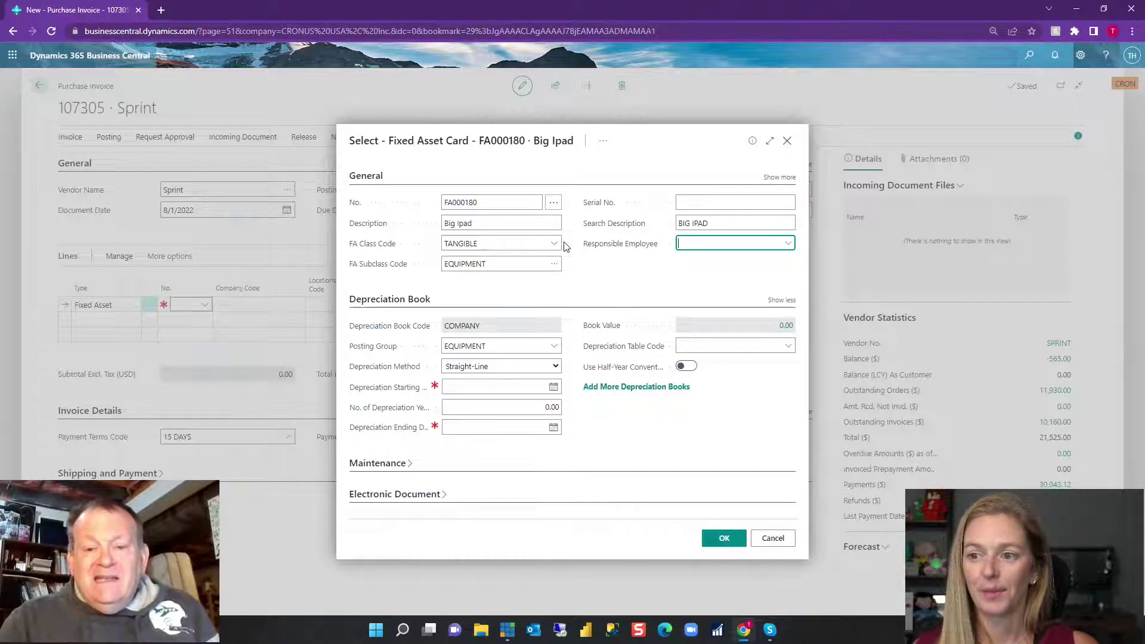
{"action": "key", "text": "Tab"}
{"action": "key", "text": "Tab"}
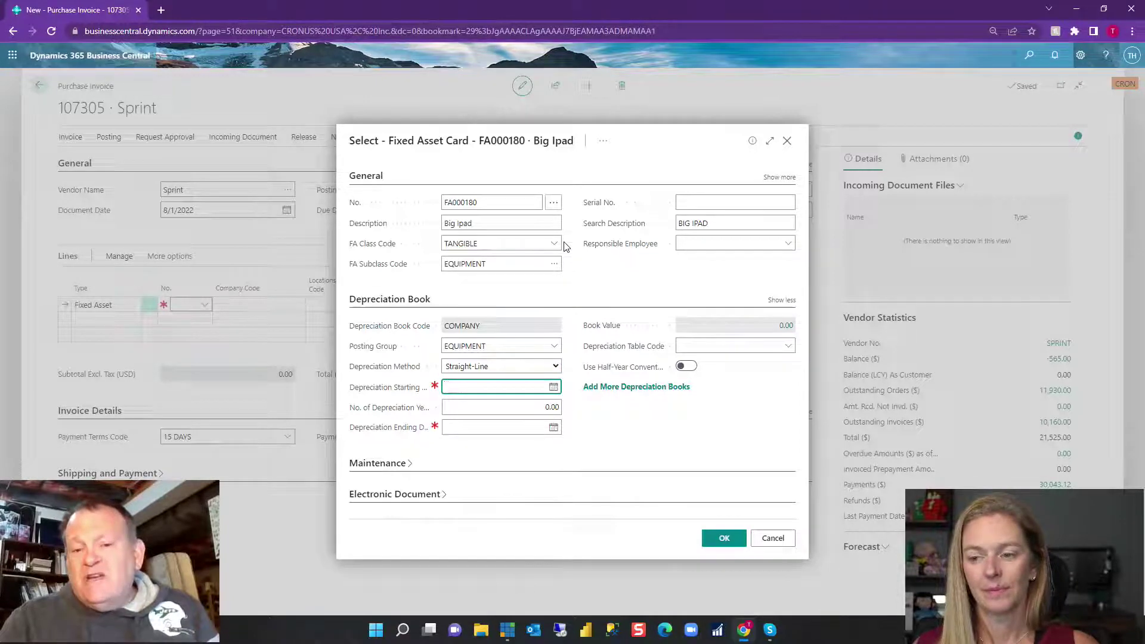
{"action": "type", "text": "1"}
{"action": "key", "text": "Tab"}
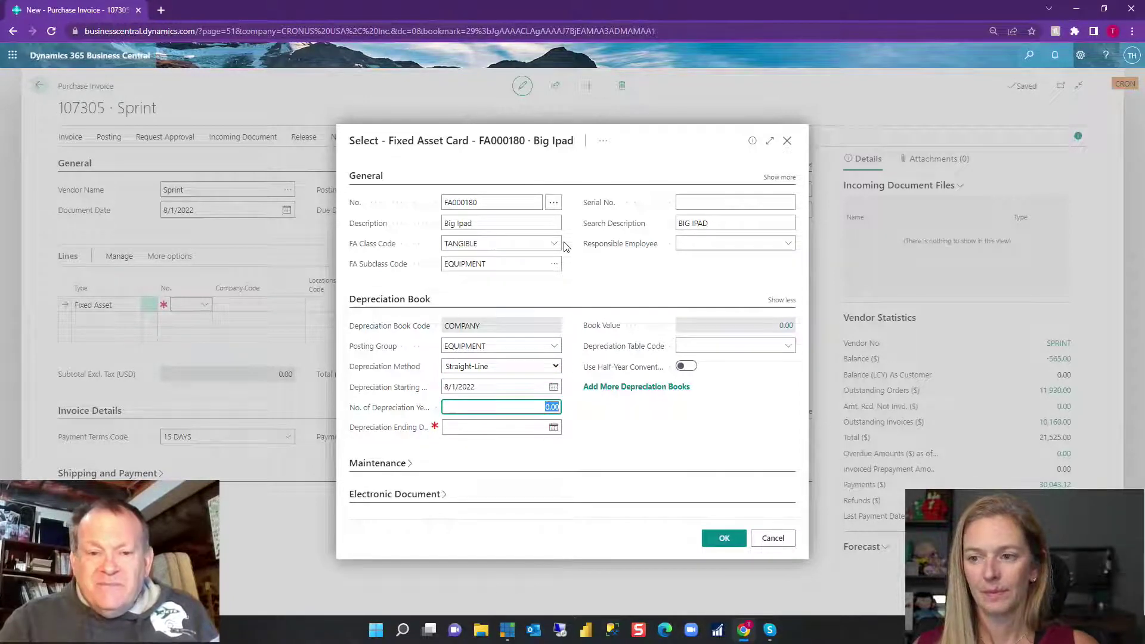
{"action": "type", "text": "3"}
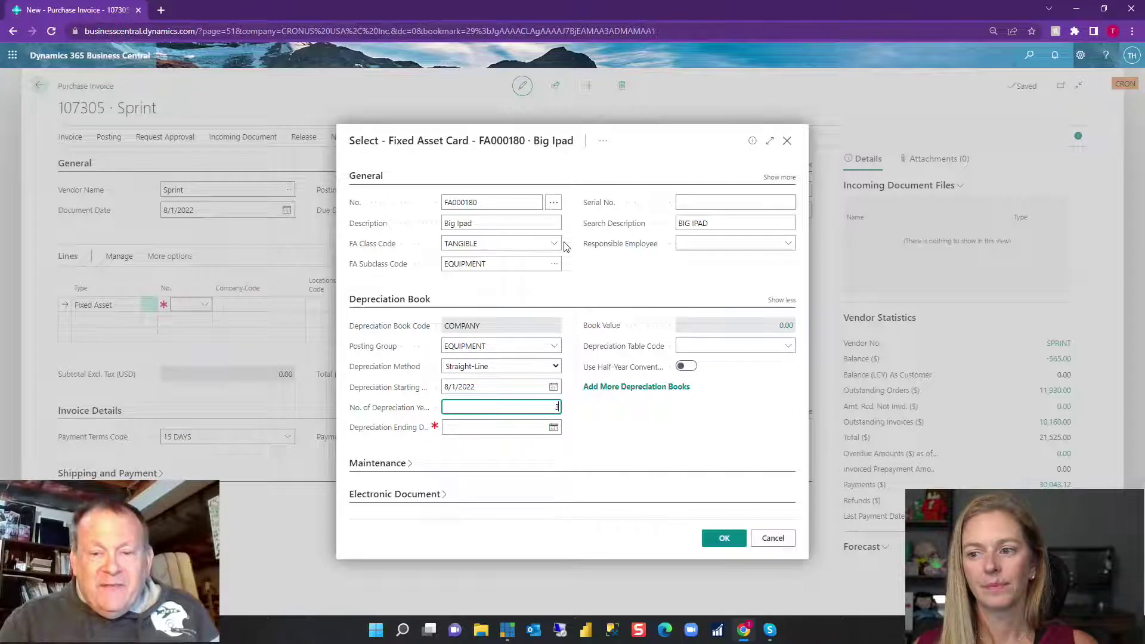
{"action": "key", "text": "Tab"}
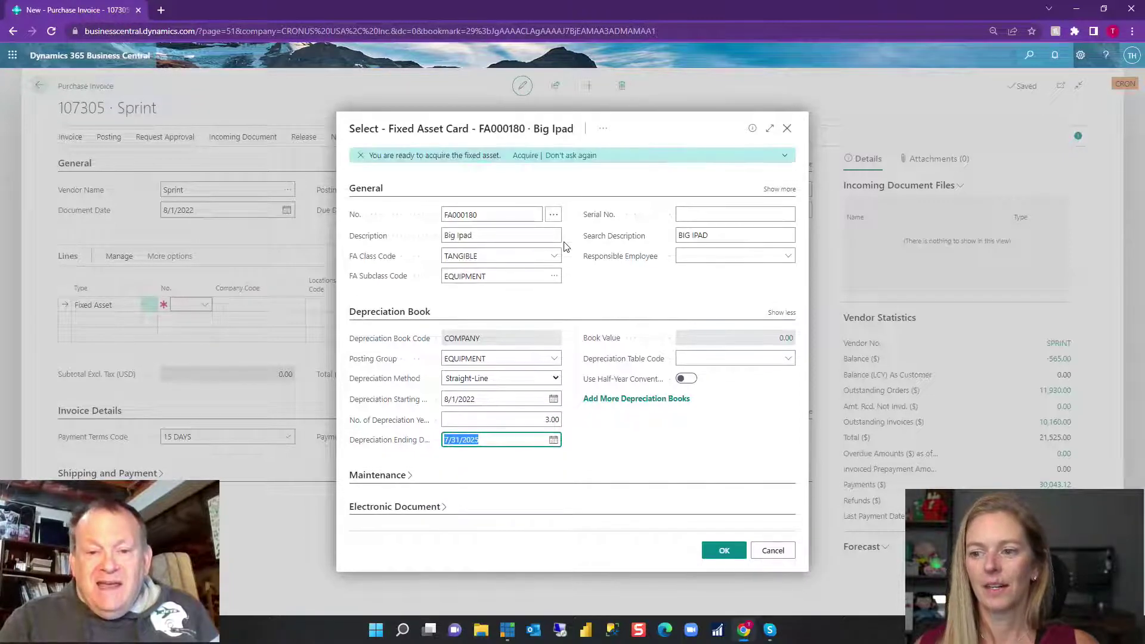
{"action": "left_click", "coordinate": [721, 551]}
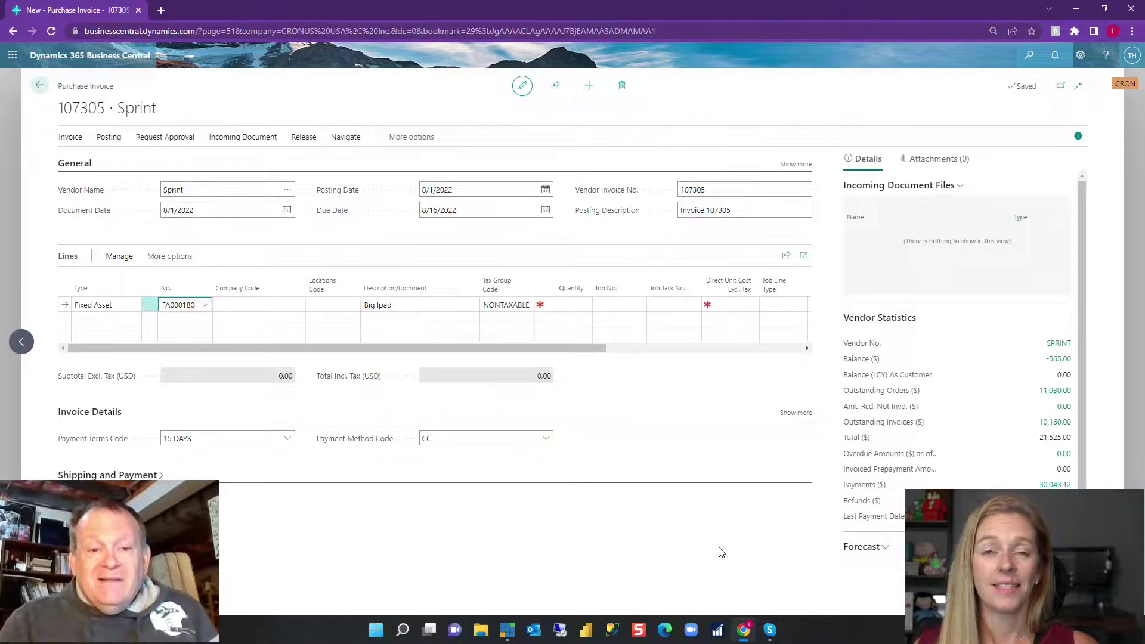
Enter a quantity of 1 and a direct unit cost of 2,500 on the Big Ipad invoice line
{"action": "key", "text": "Tab"}
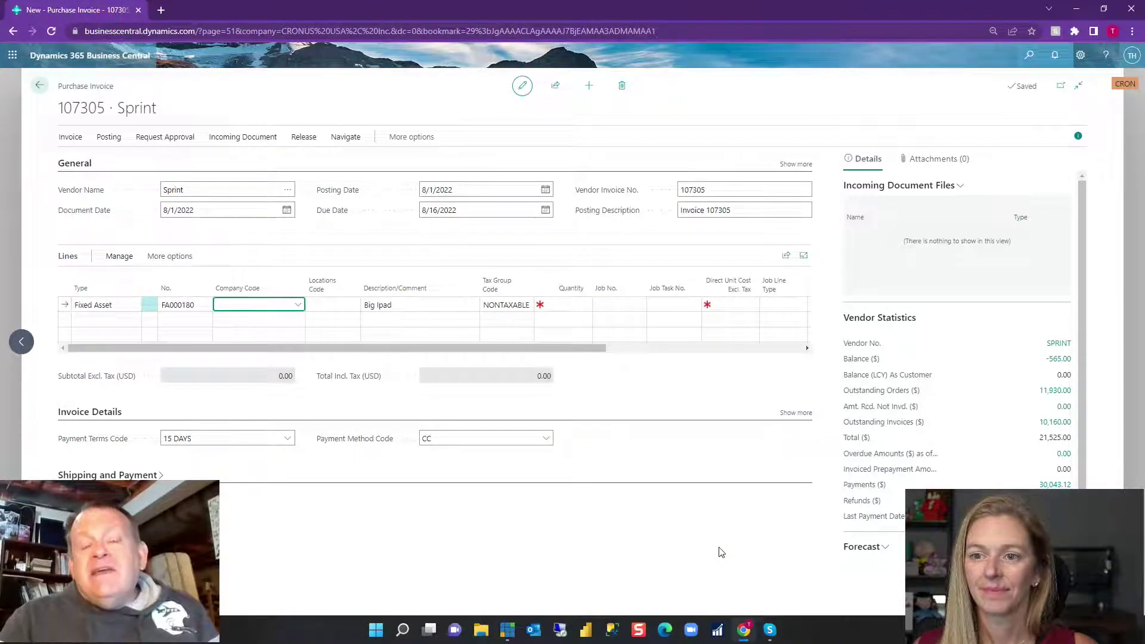
{"action": "key", "text": "Tab"}
{"action": "key", "text": "Tab"}
{"action": "key", "text": "Tab"}
{"action": "key", "text": "Tab"}
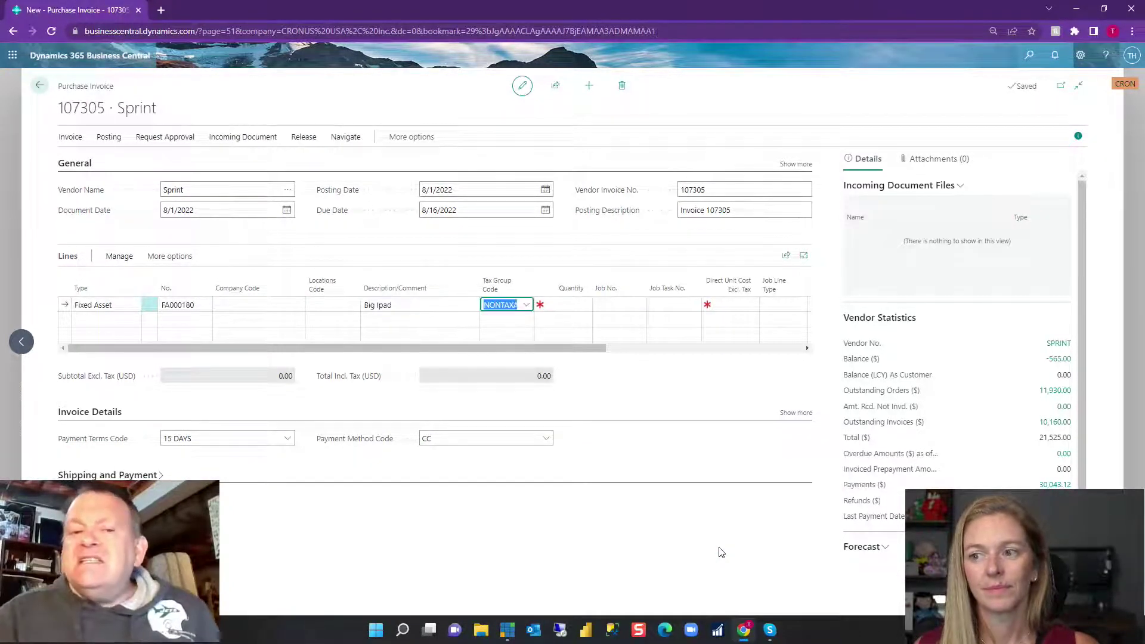
{"action": "key", "text": "Tab"}
{"action": "key", "text": "Tab"}
{"action": "key", "text": "Tab"}
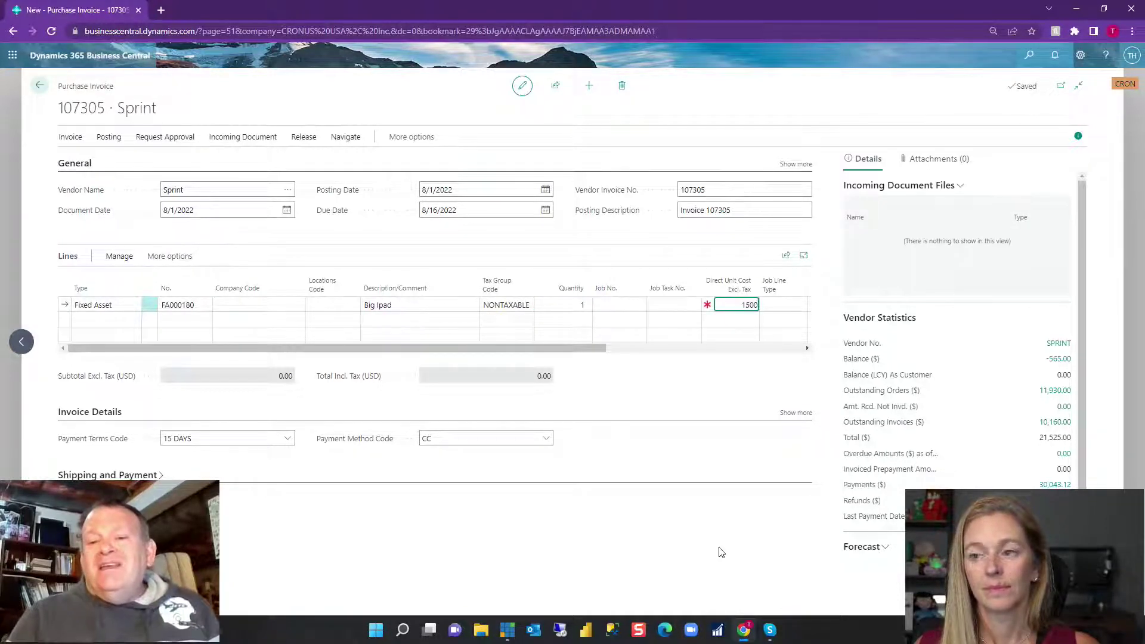
{"action": "key", "text": "Tab"}
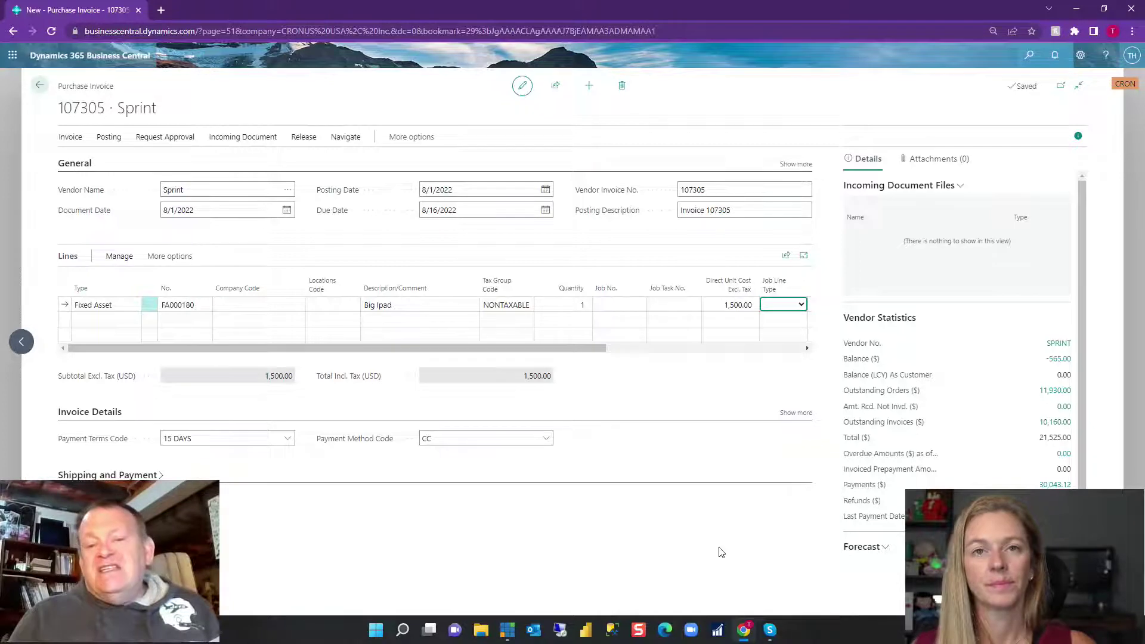
{"action": "key", "text": "shift+Tab"}
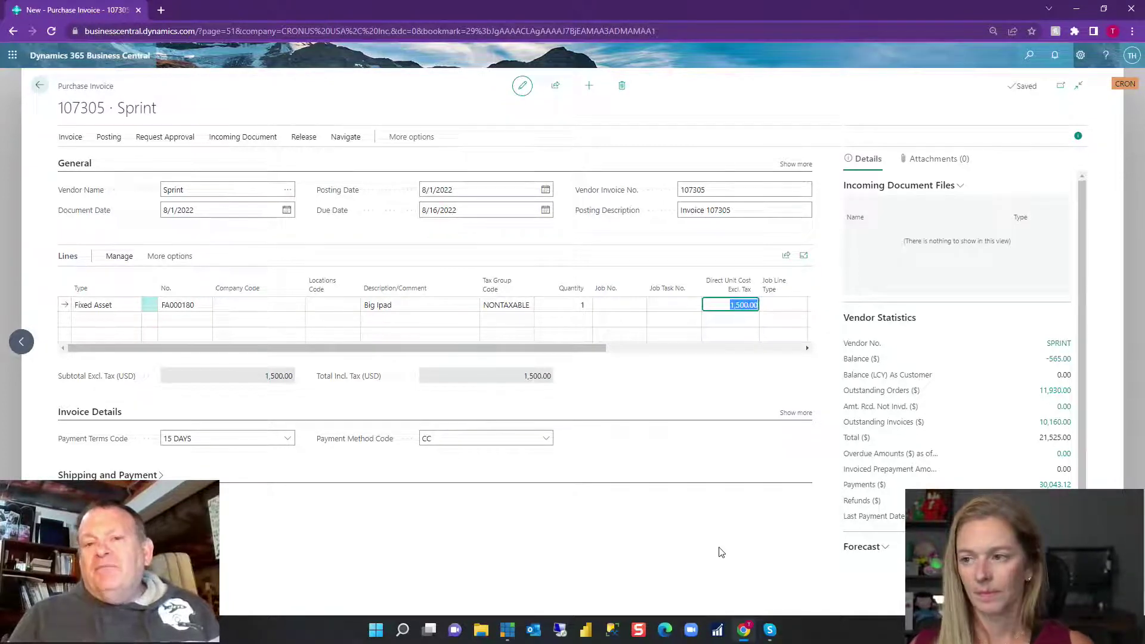
{"action": "type", "text": "2500"}
{"action": "key", "text": "Tab"}
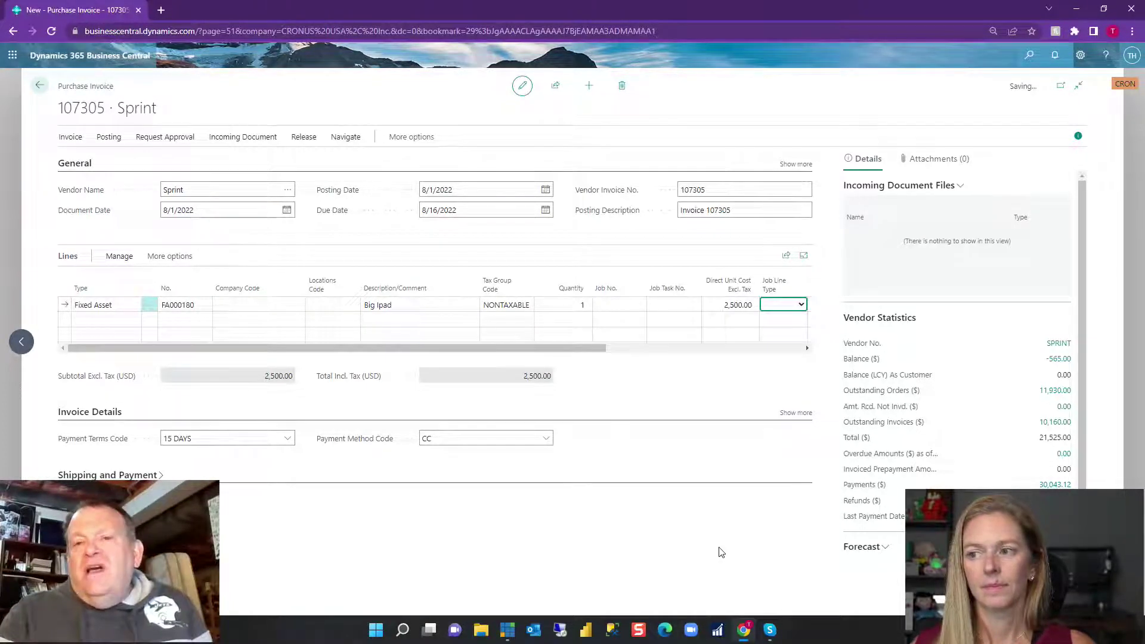
{"action": "key", "text": "Down"}
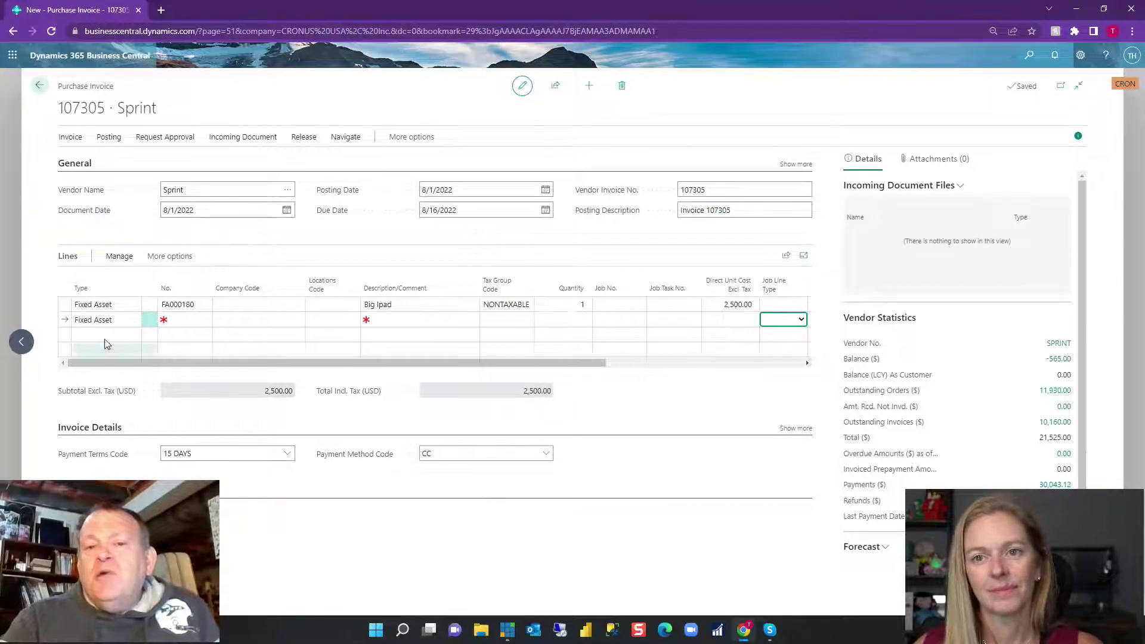
Post the Sprint purchase invoice and decline opening the posted invoice
{"action": "left_click", "coordinate": [110, 139]}
{"action": "left_click", "coordinate": [80, 158]}
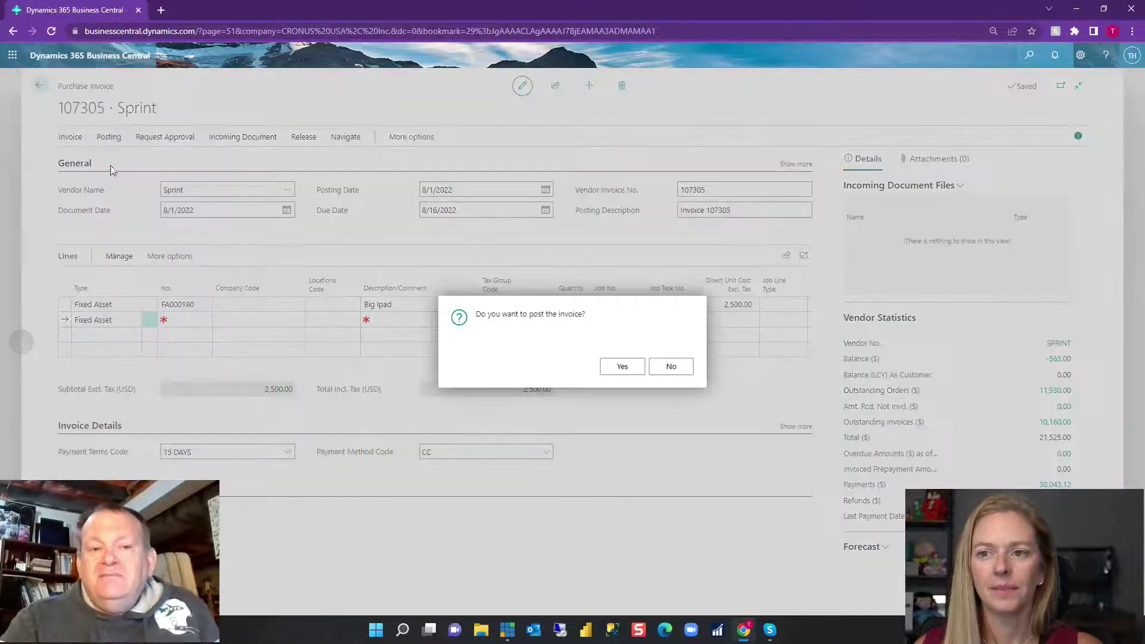
{"action": "left_click", "coordinate": [620, 367]}
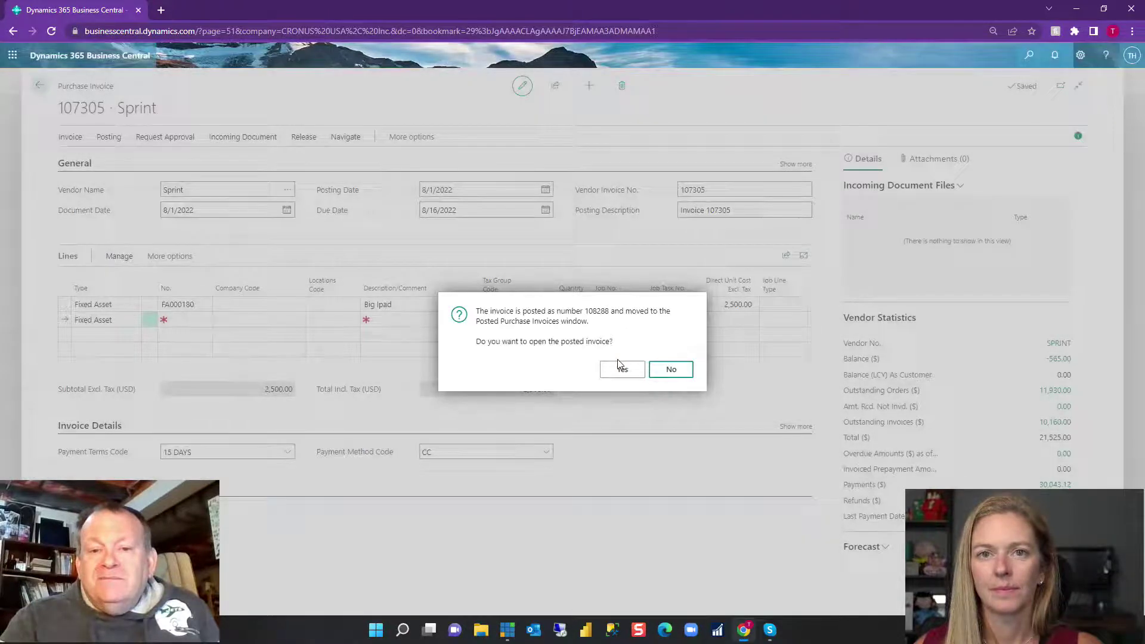
{"action": "left_click", "coordinate": [673, 371]}
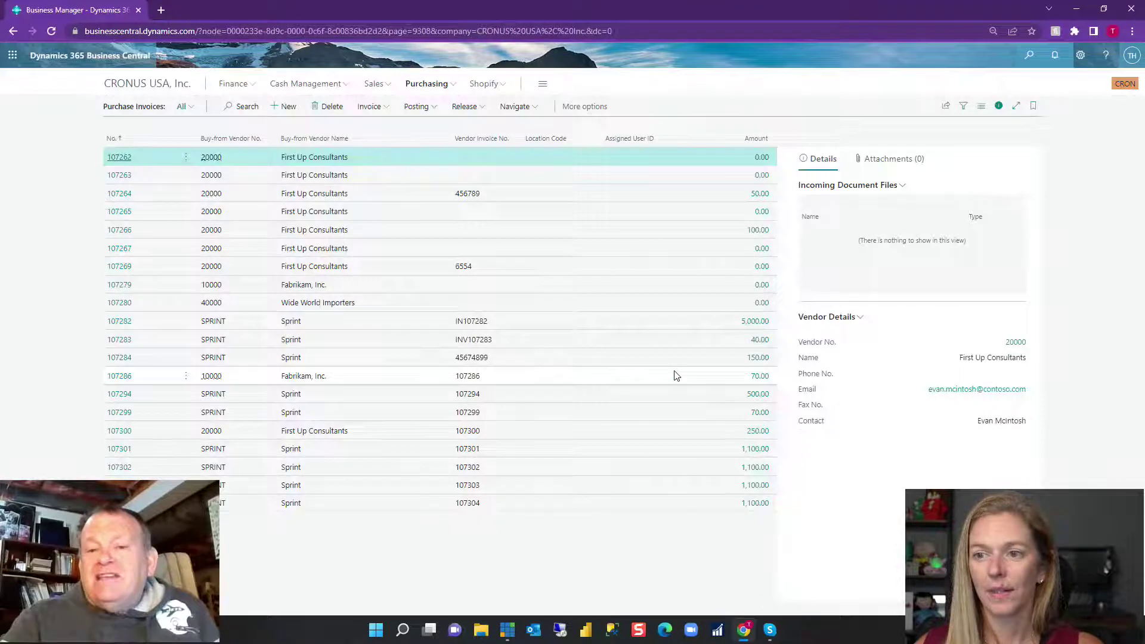
Find the Fixed Assets list from the home page and open the Big Ipad asset card
{"action": "left_click", "coordinate": [162, 83]}
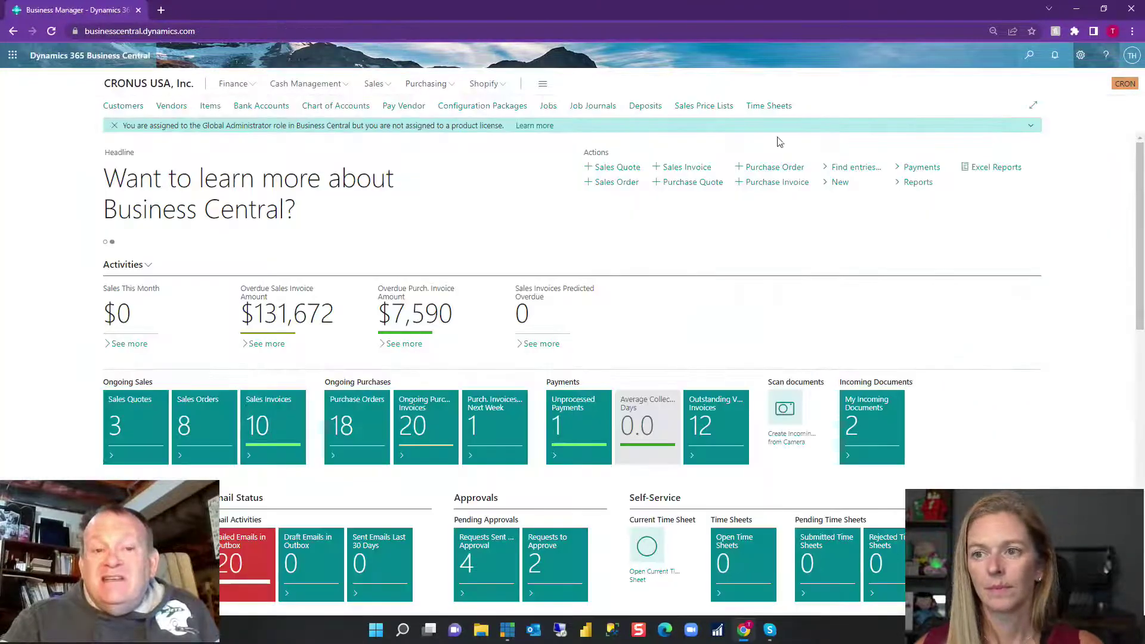
{"action": "left_click", "coordinate": [1028, 56]}
{"action": "type", "text": "fix"}
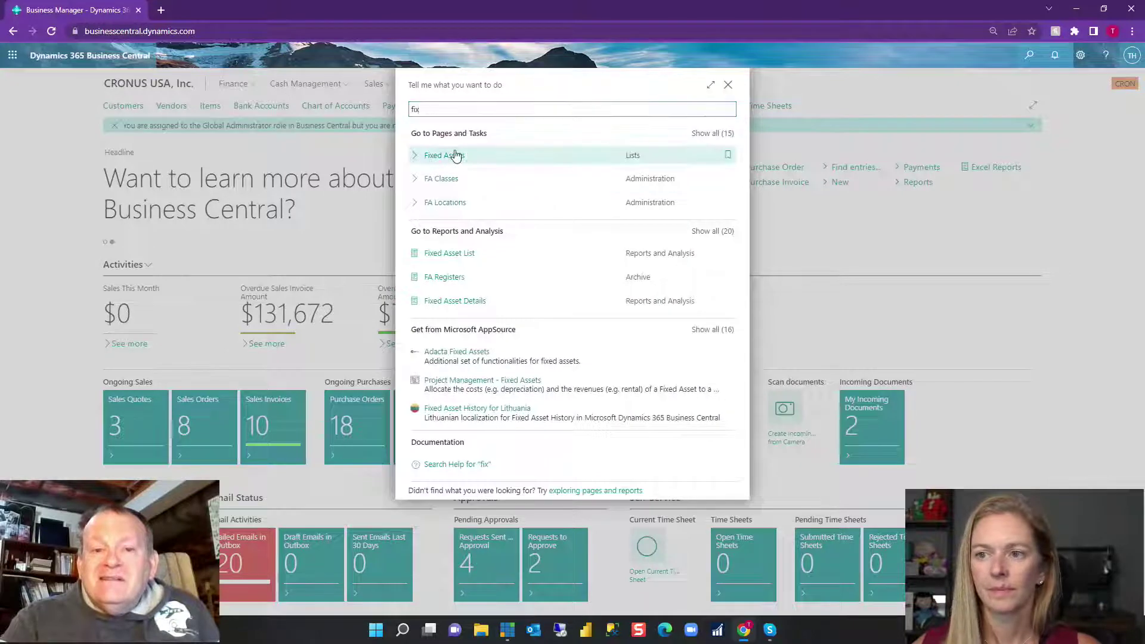
{"action": "left_click", "coordinate": [453, 156]}
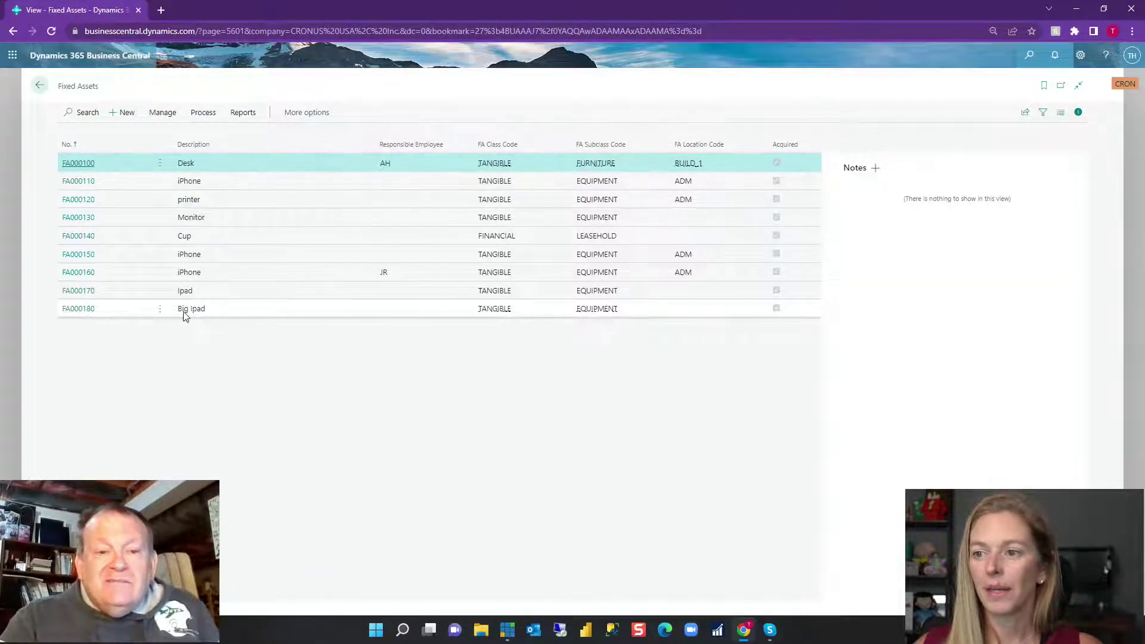
{"action": "left_click", "coordinate": [76, 310]}
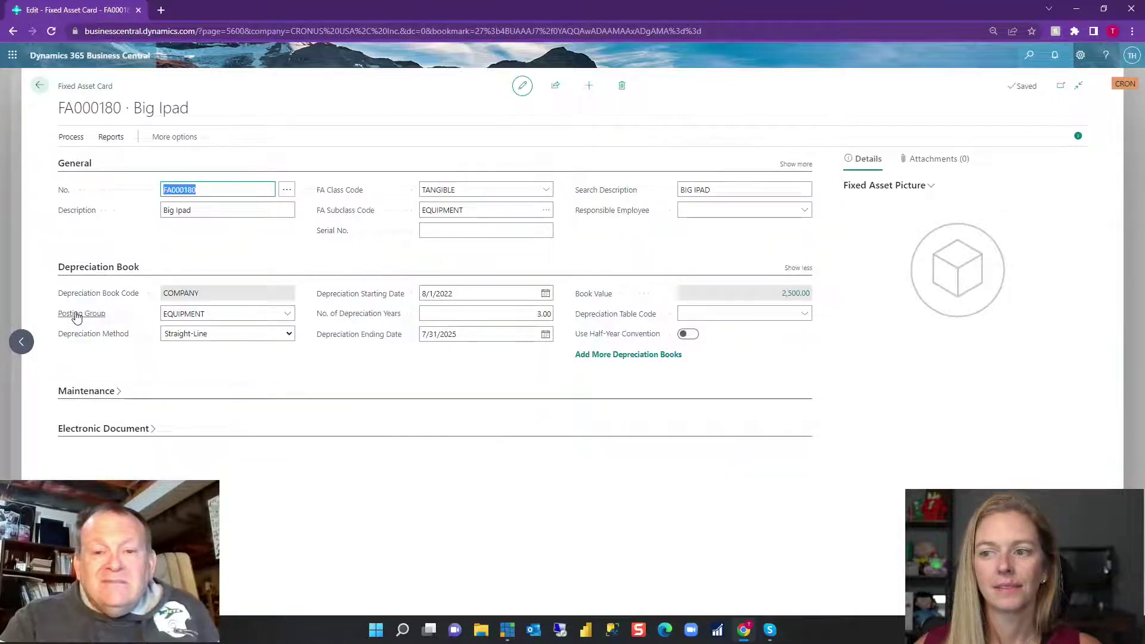
Examine the FA ledger entries behind the book value of the Big Ipad, and those of the preceding Ipad asset
{"action": "left_click", "coordinate": [797, 295]}
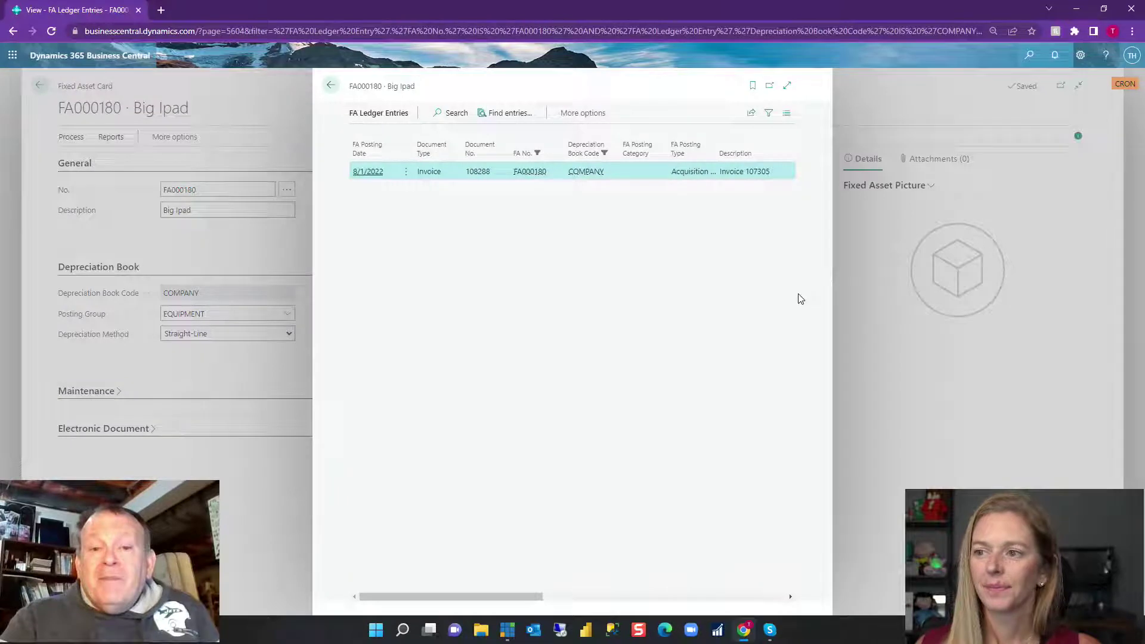
{"action": "left_click", "coordinate": [793, 90]}
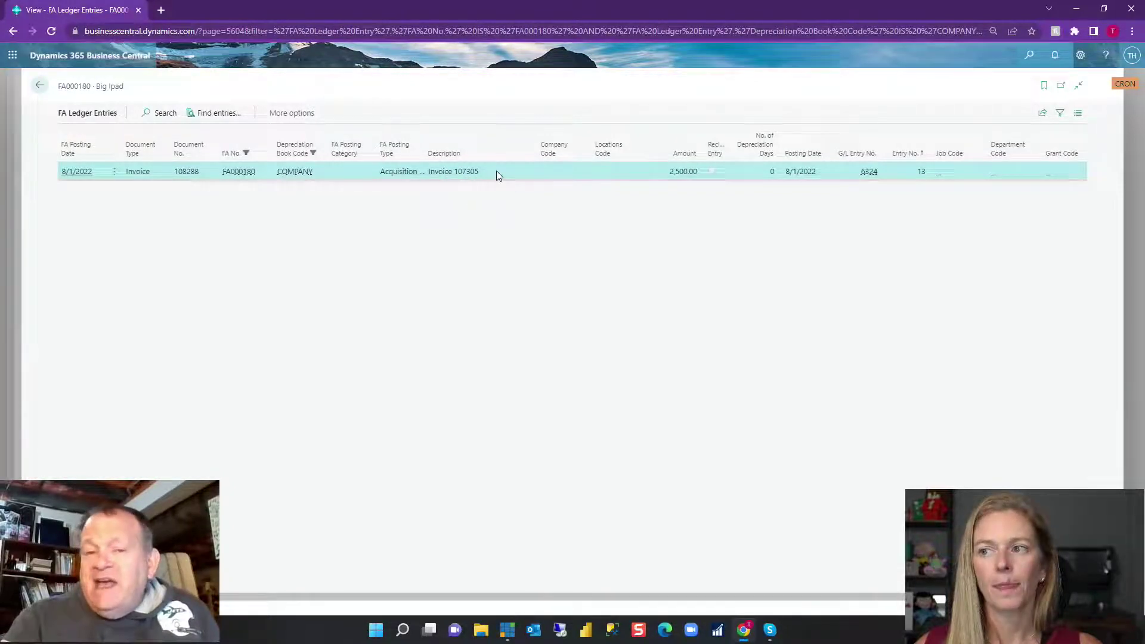
{"action": "left_click", "coordinate": [37, 89]}
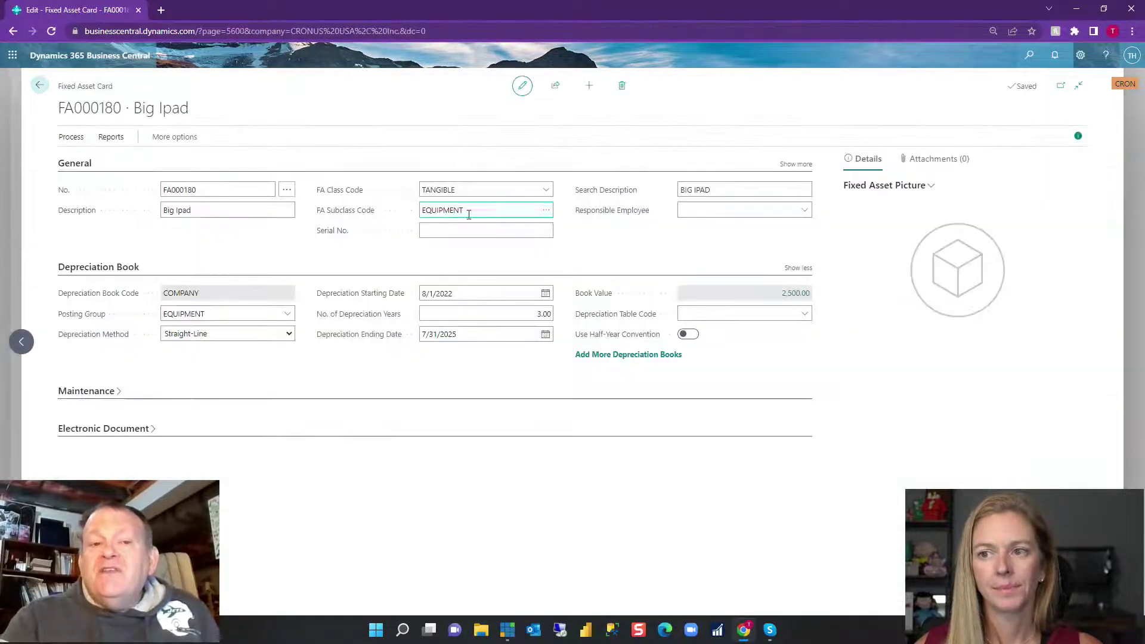
{"action": "left_click", "coordinate": [22, 344]}
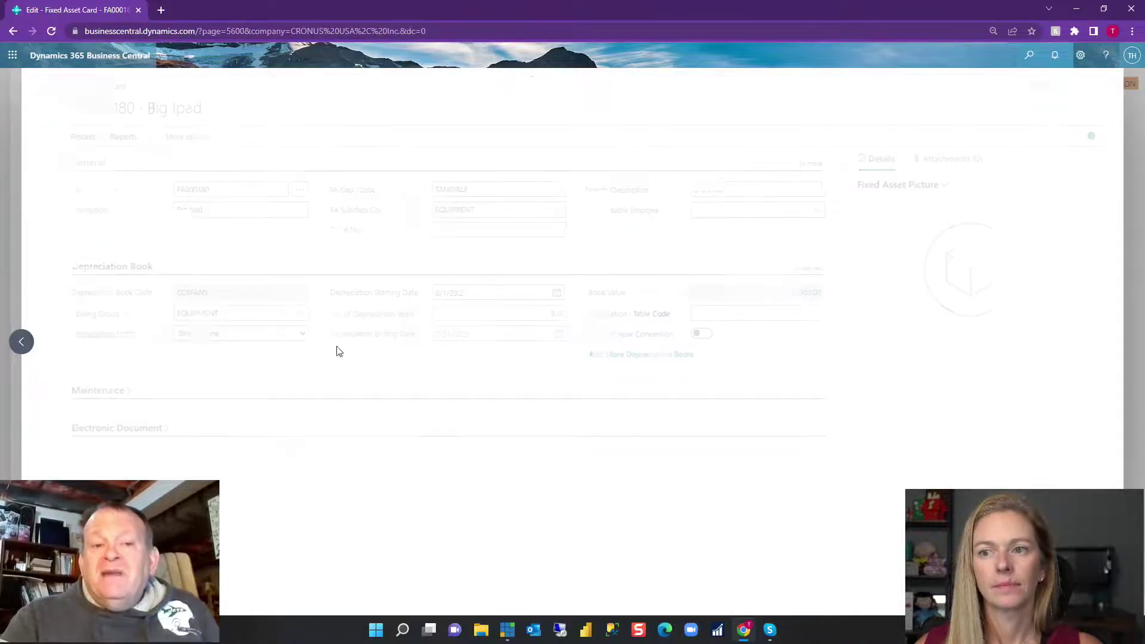
{"action": "left_click", "coordinate": [796, 294]}
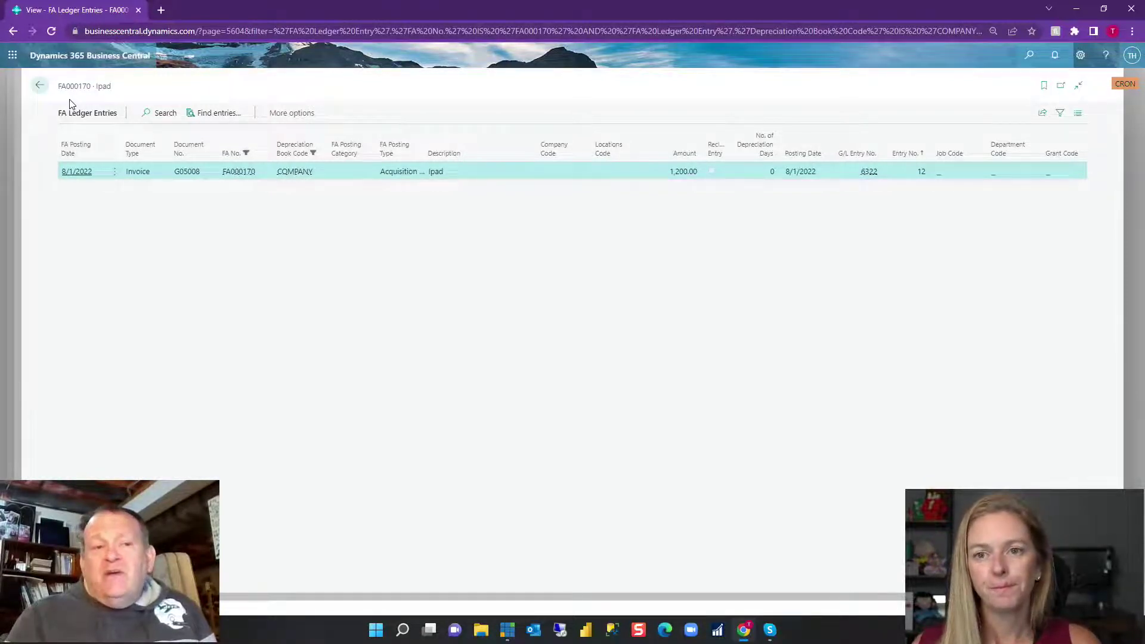
Leave the Ipad asset card and examine the open vendor ledger entries behind Sprint's balance in the vendor list
{"action": "left_click", "coordinate": [37, 87]}
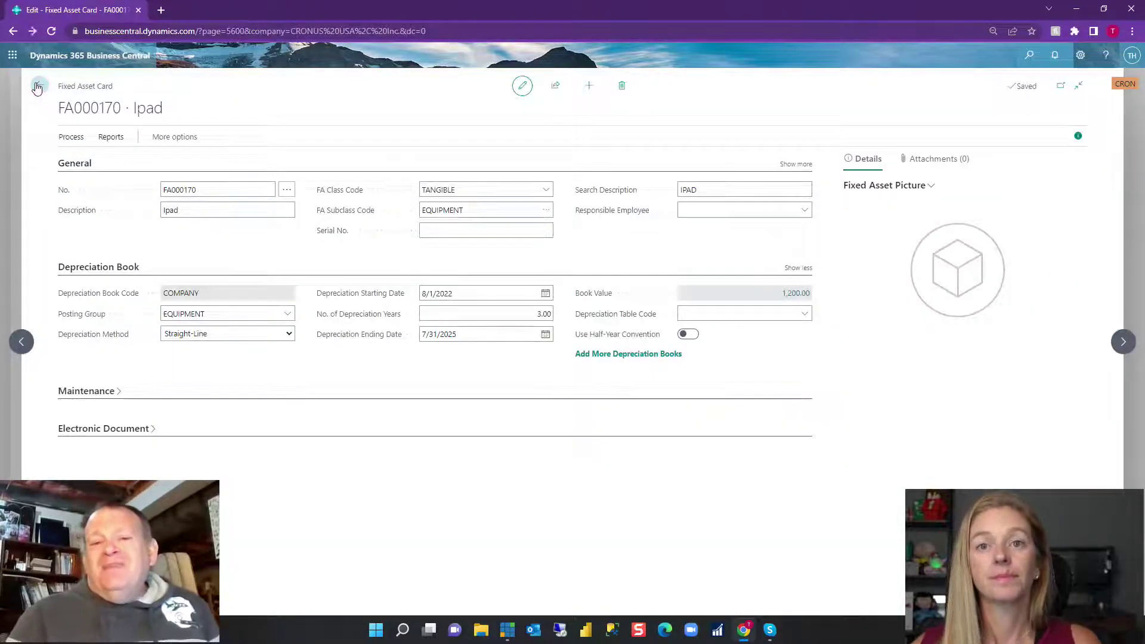
{"action": "left_click", "coordinate": [37, 85]}
{"action": "left_click", "coordinate": [38, 86]}
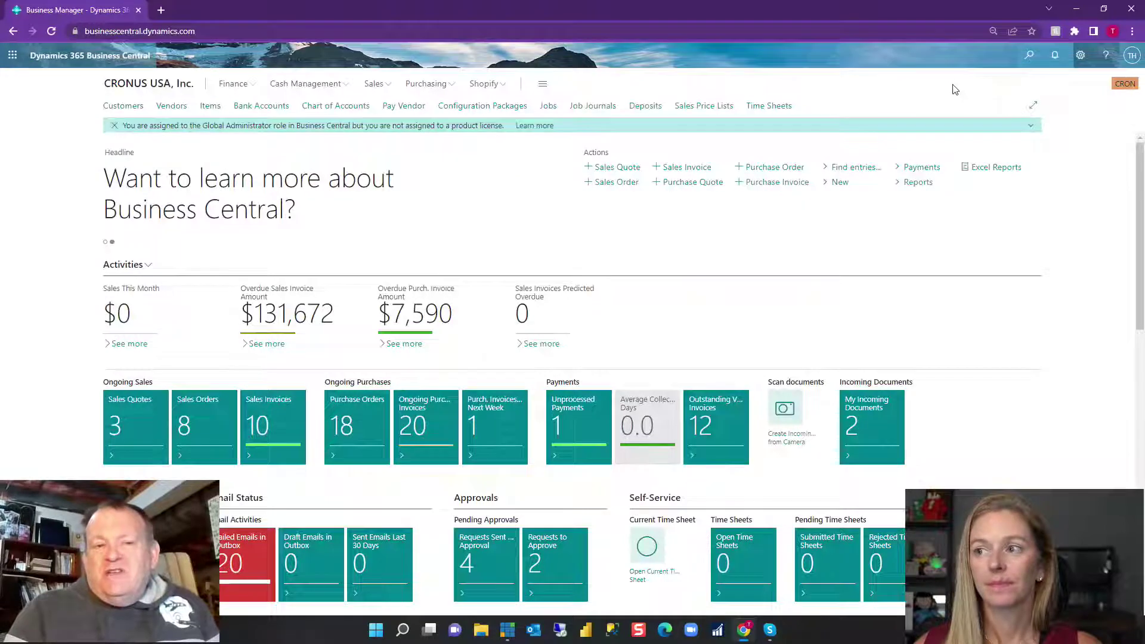
{"action": "left_click", "coordinate": [171, 106]}
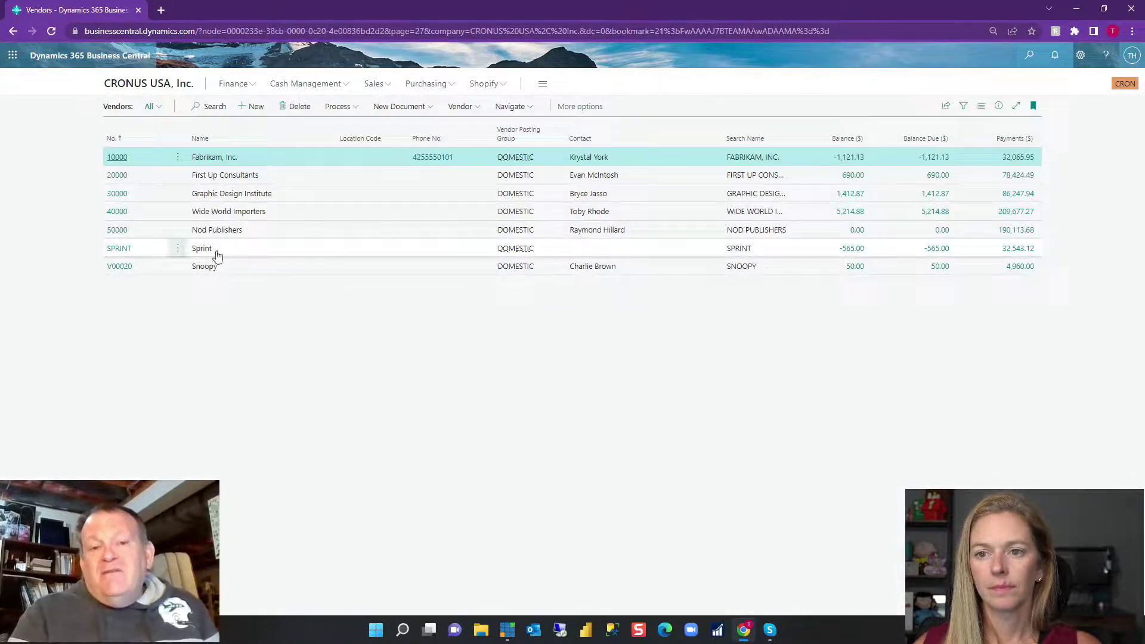
{"action": "left_click", "coordinate": [853, 249]}
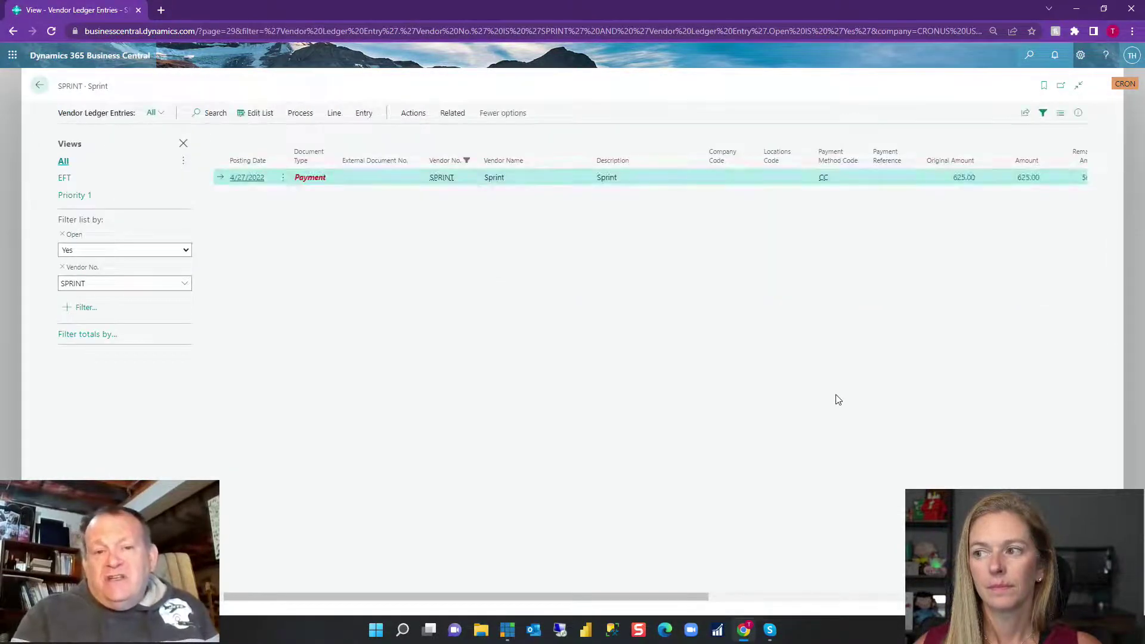
{"action": "left_click", "coordinate": [40, 87]}
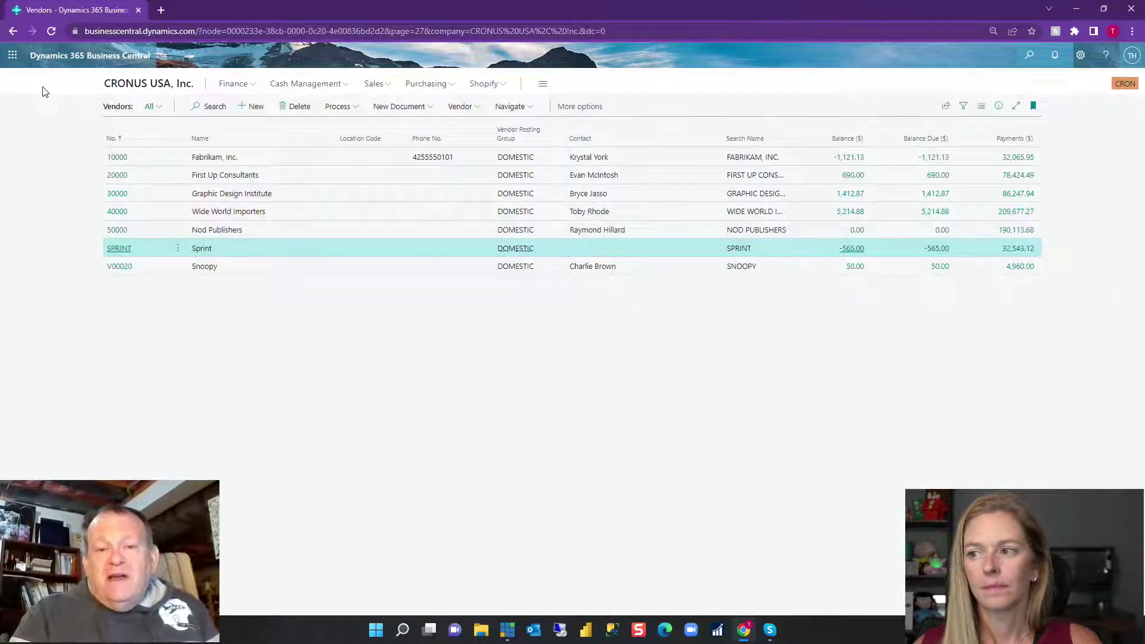
{"action": "left_click", "coordinate": [136, 84]}
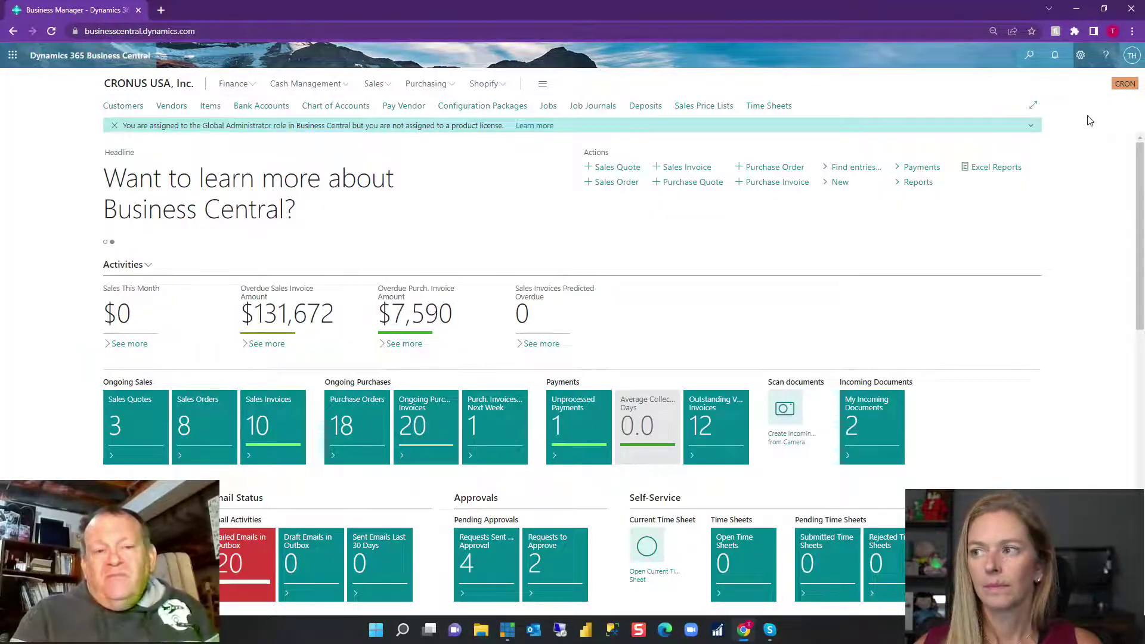
Find the Fixed Assets list from the home page and review it with the details pane hidden
{"action": "left_click", "coordinate": [1029, 55]}
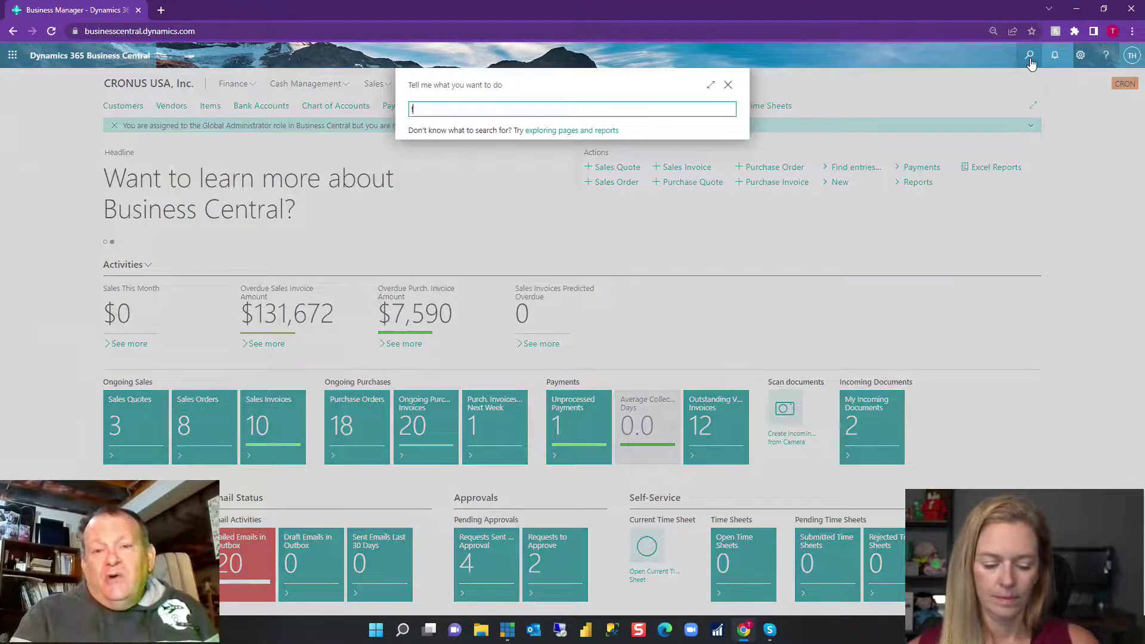
{"action": "type", "text": "fixed"}
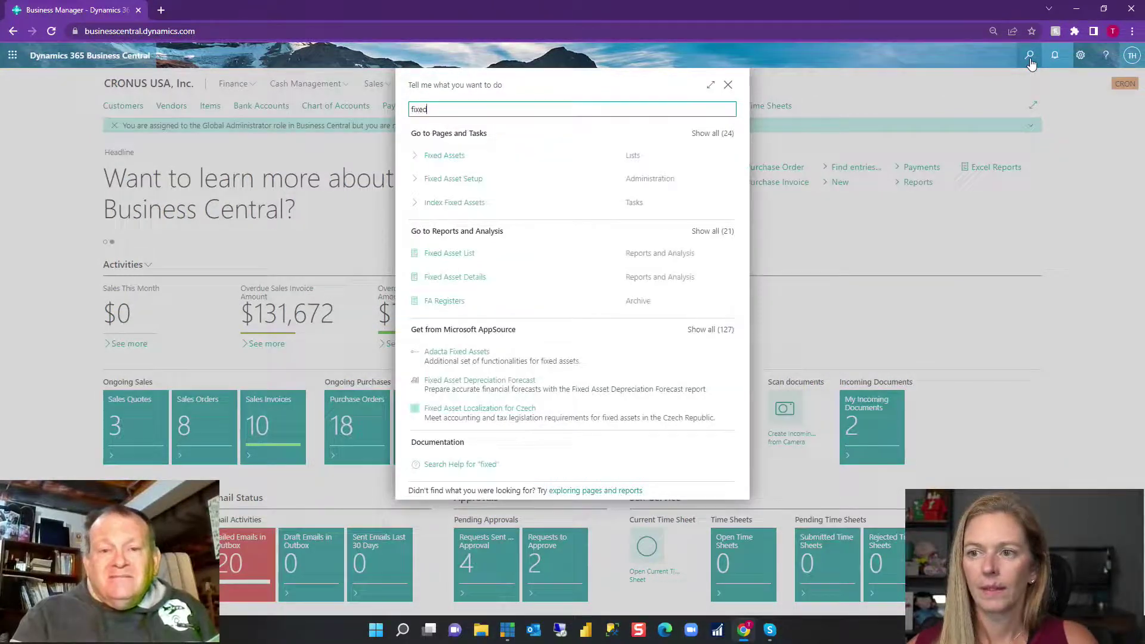
{"action": "left_click", "coordinate": [444, 156]}
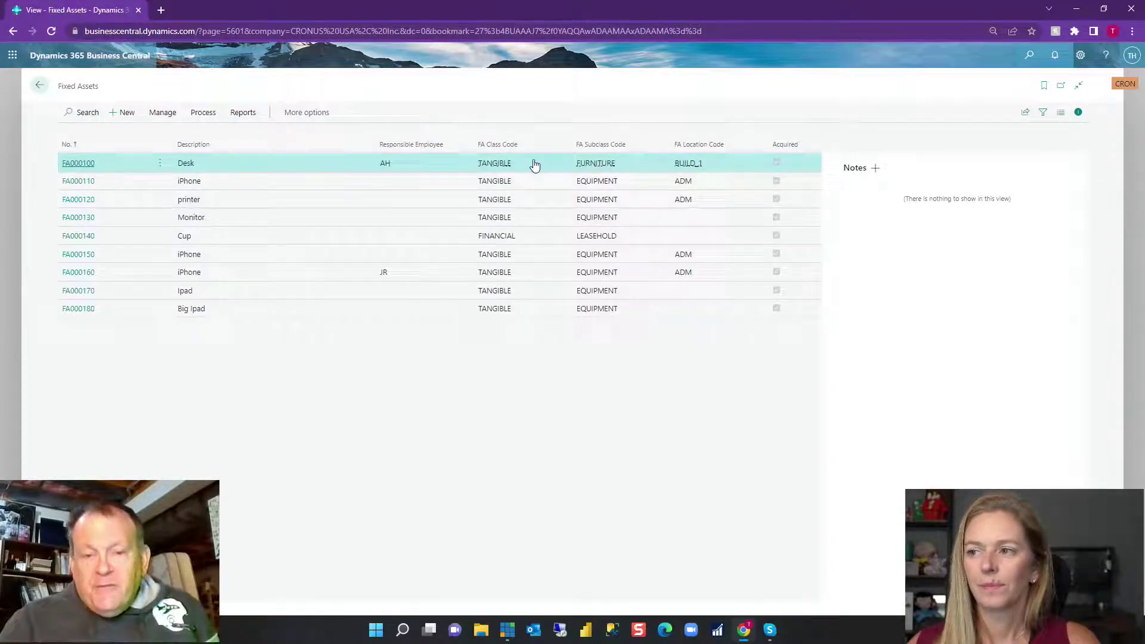
{"action": "left_click", "coordinate": [1079, 113]}
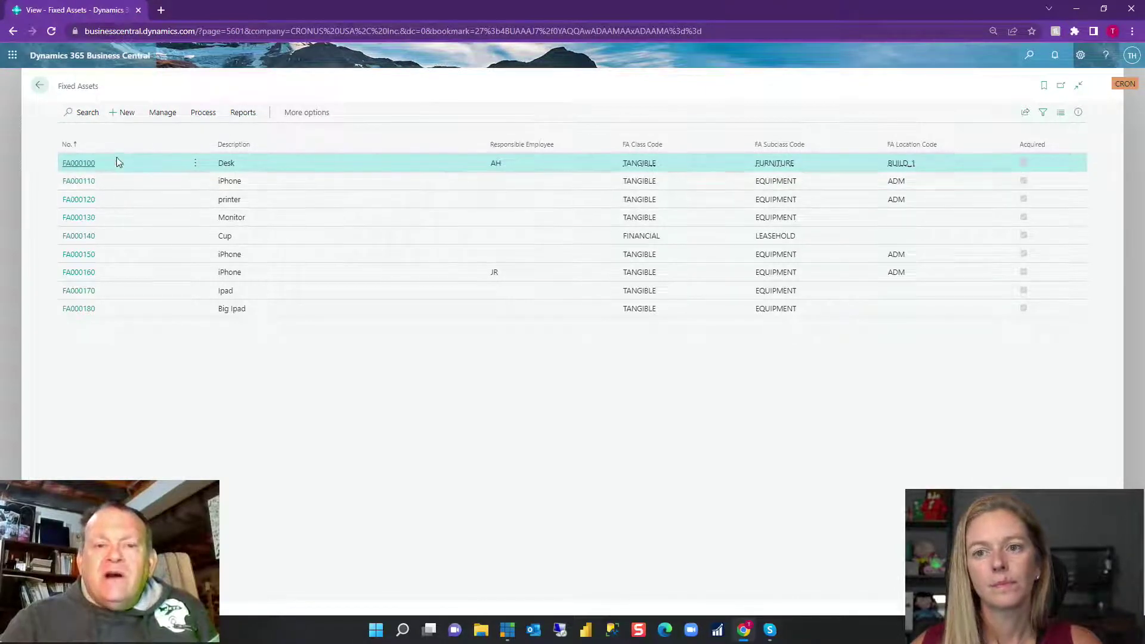
{"action": "left_click", "coordinate": [41, 87]}
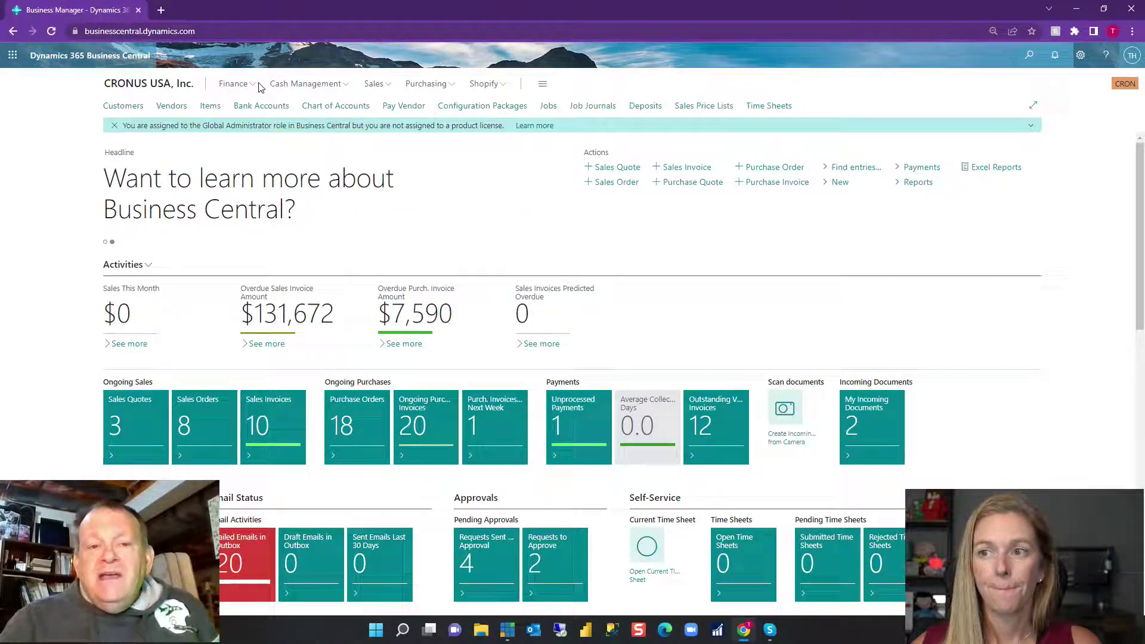
Search for "fixed", expand the matching pages and tasks, and open Calculate Depreciation
{"action": "left_click", "coordinate": [1029, 56]}
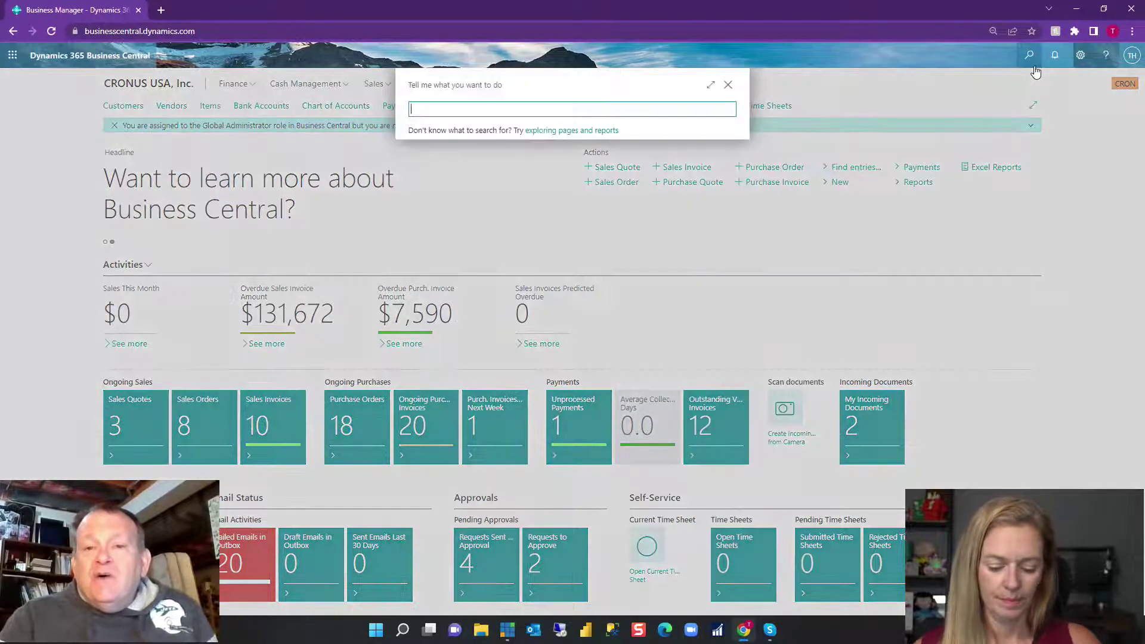
{"action": "type", "text": "fixed"}
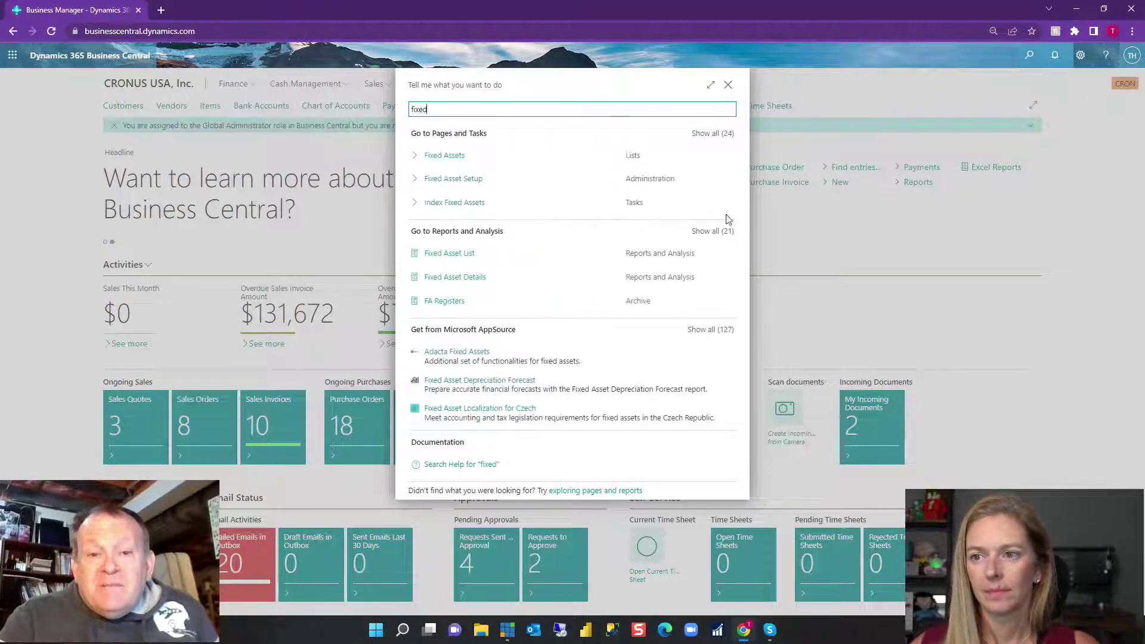
{"action": "left_click", "coordinate": [710, 135]}
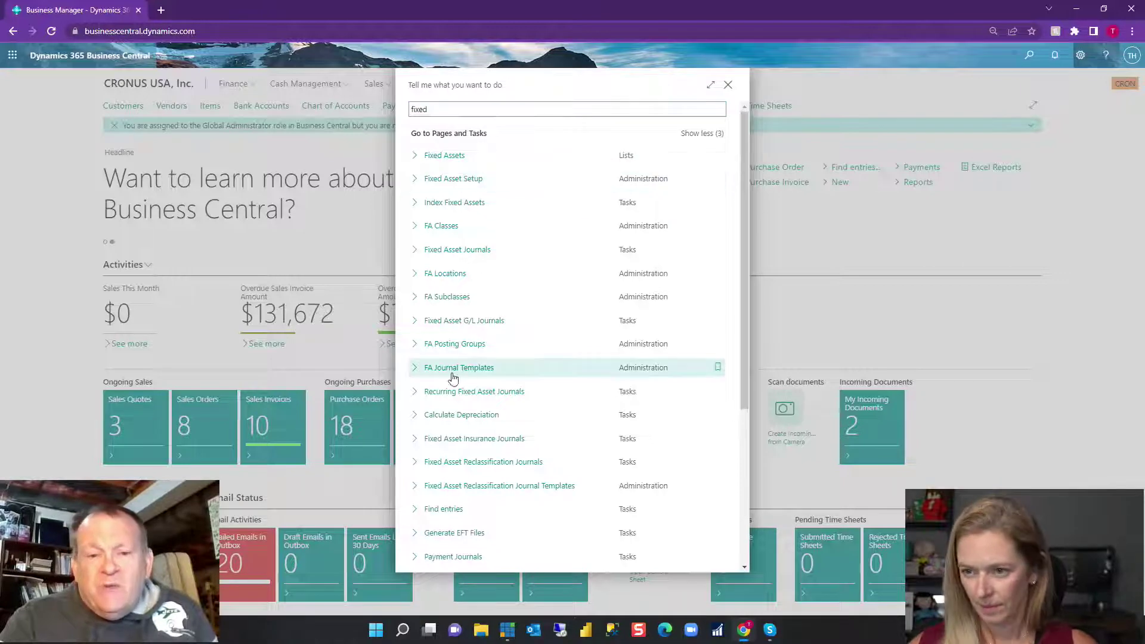
{"action": "left_click", "coordinate": [439, 416]}
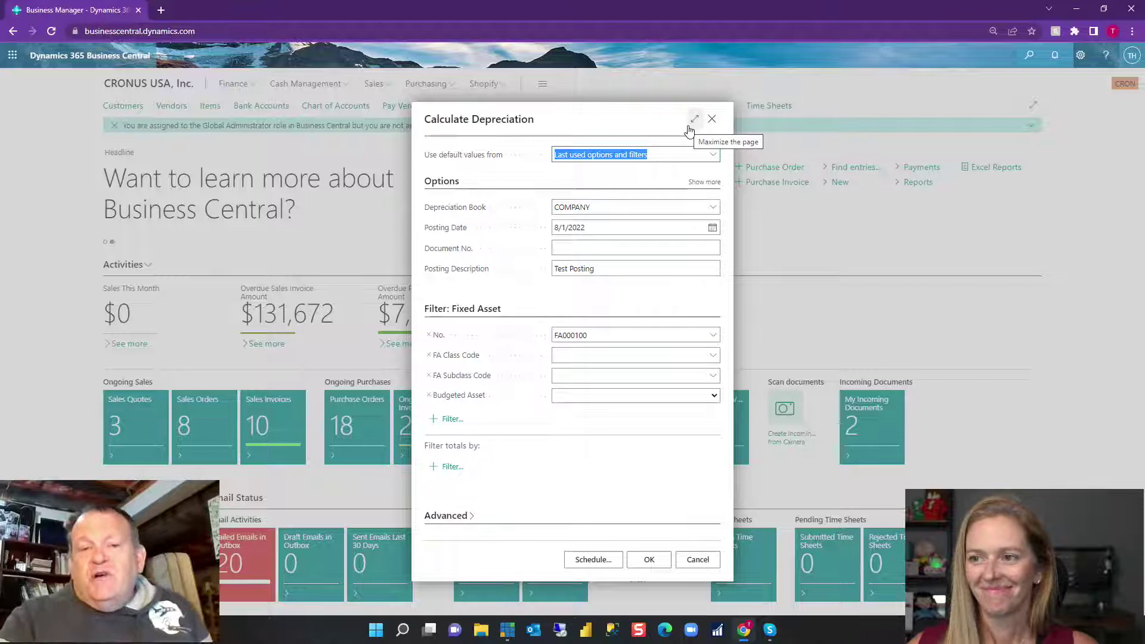
Set the depreciation run's posting date to 8/31/2022 and its posting description to "08312022 Dep"
{"action": "left_click", "coordinate": [606, 231]}
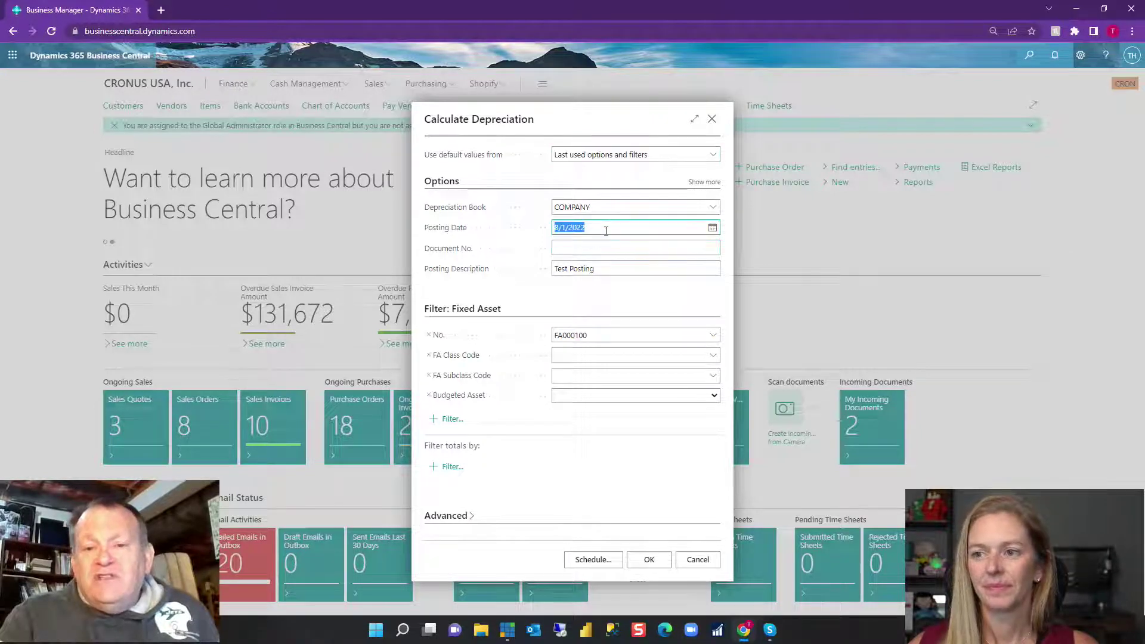
{"action": "type", "text": "8/31"}
{"action": "key", "text": "Tab"}
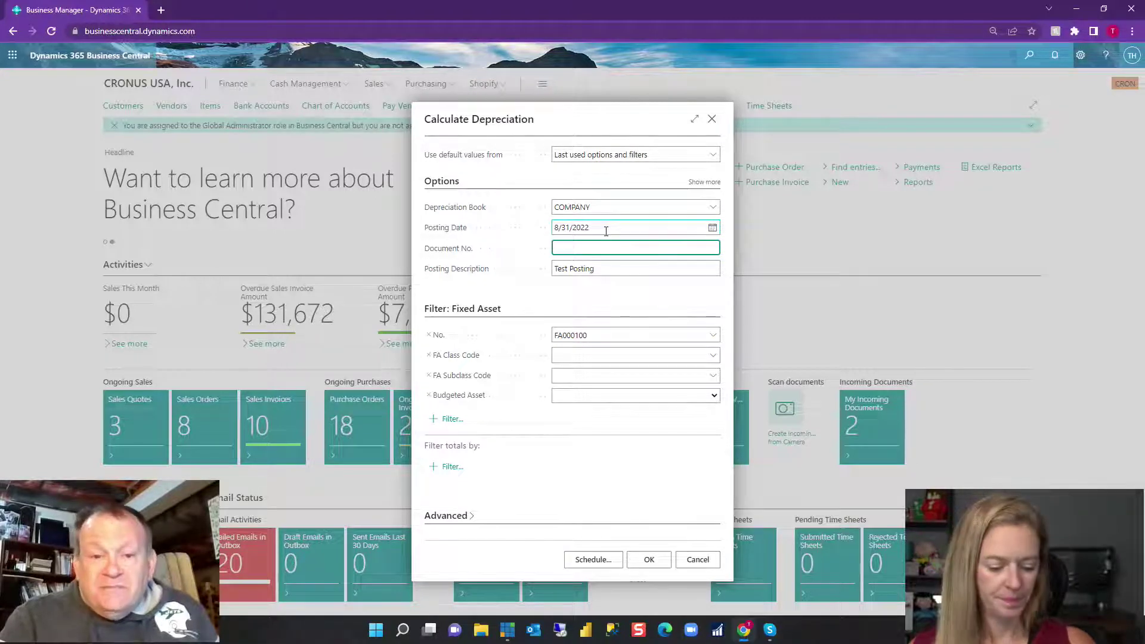
{"action": "key", "text": "Tab"}
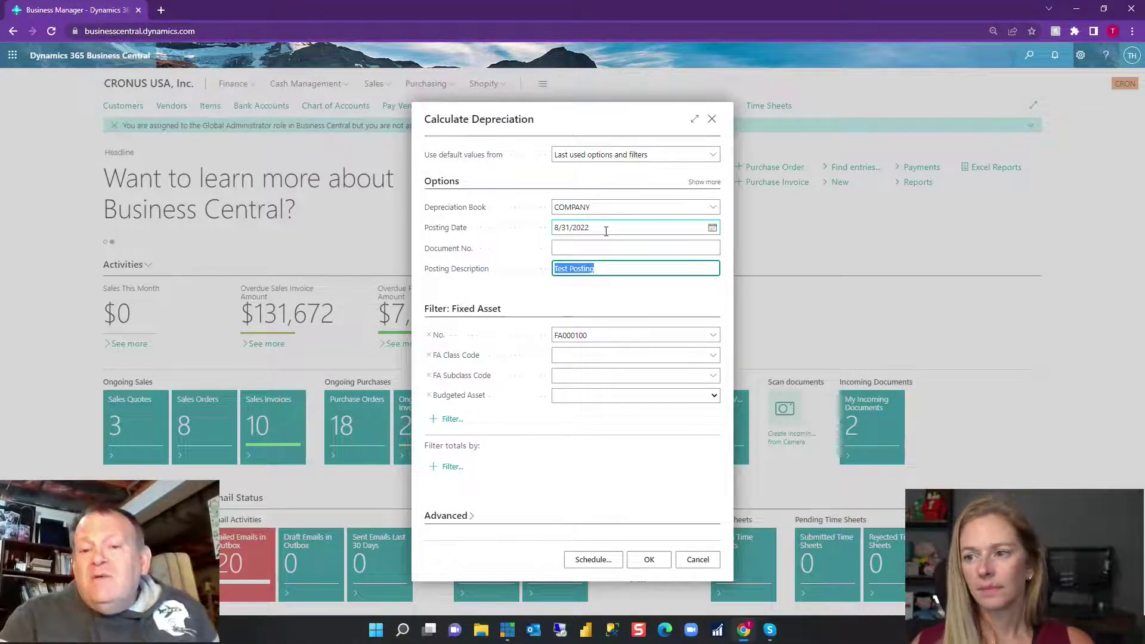
{"action": "type", "text": "08312022"}
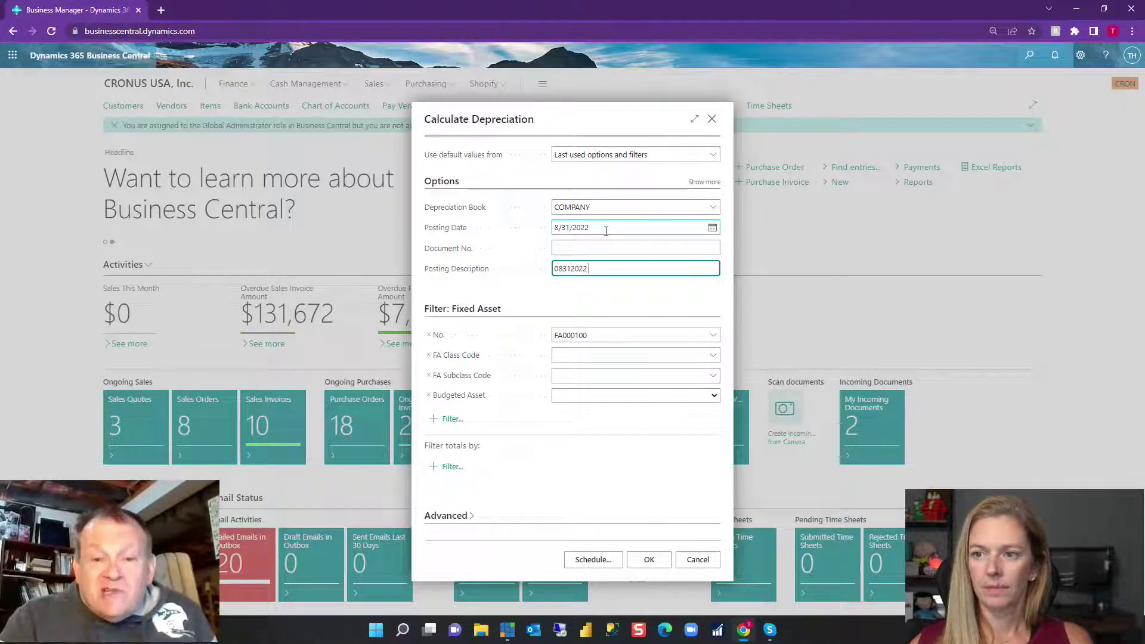
{"action": "type", "text": " Dep"}
{"action": "key", "text": "Tab"}
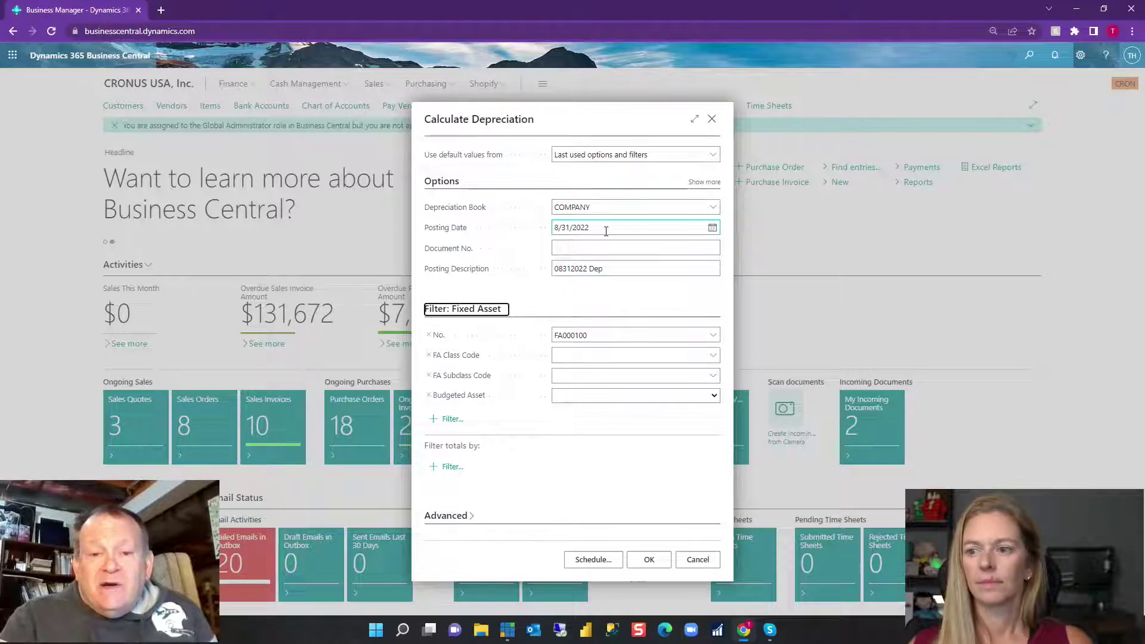
Clear the fixed asset number filter and cancel the depreciation calculation
{"action": "key", "text": "Tab"}
{"action": "key", "text": "Tab"}
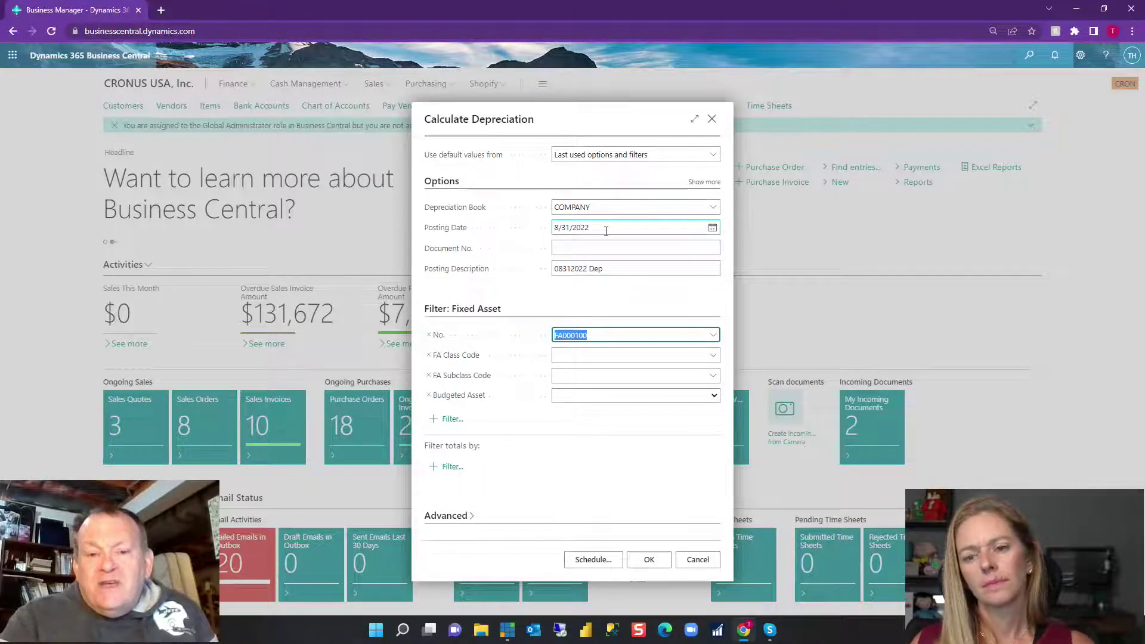
{"action": "key", "text": "Delete"}
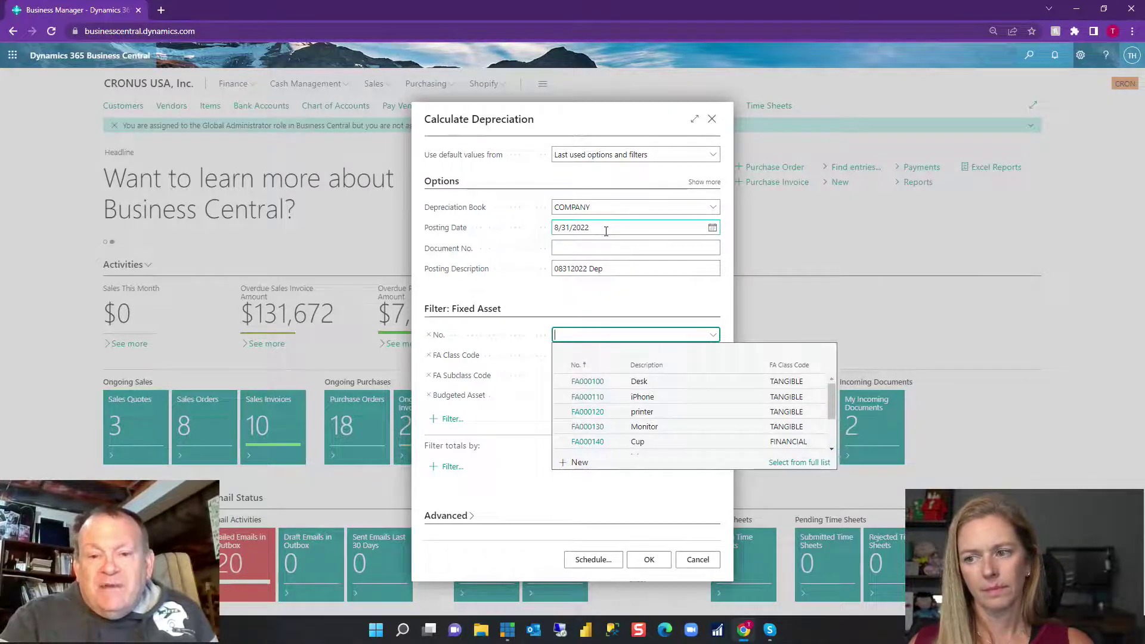
{"action": "key", "text": "Tab"}
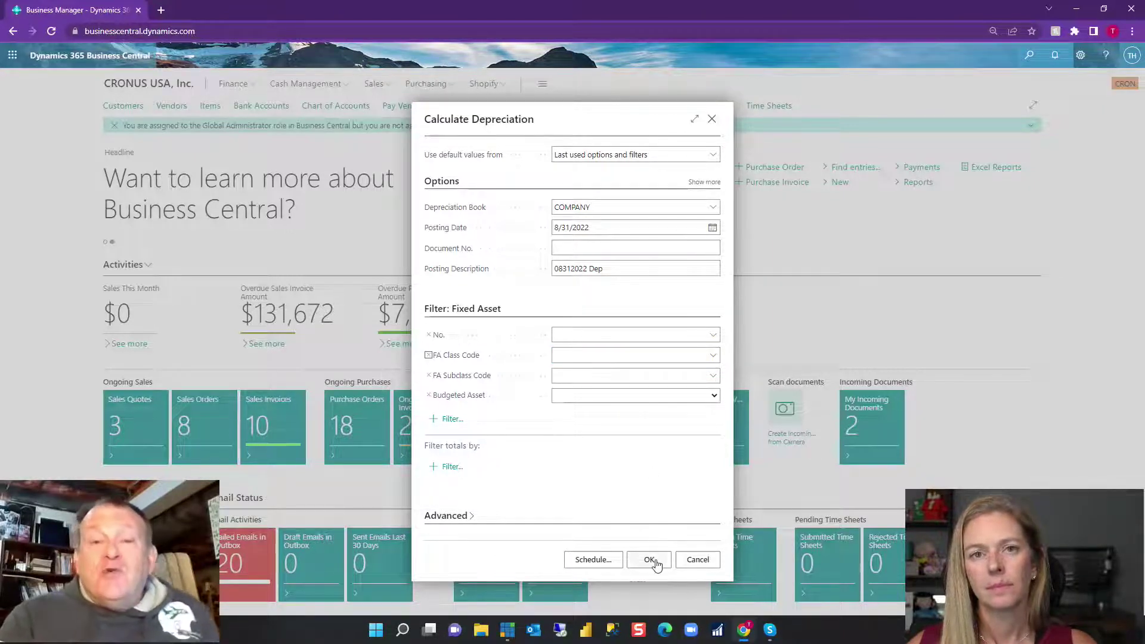
{"action": "left_click", "coordinate": [710, 561]}
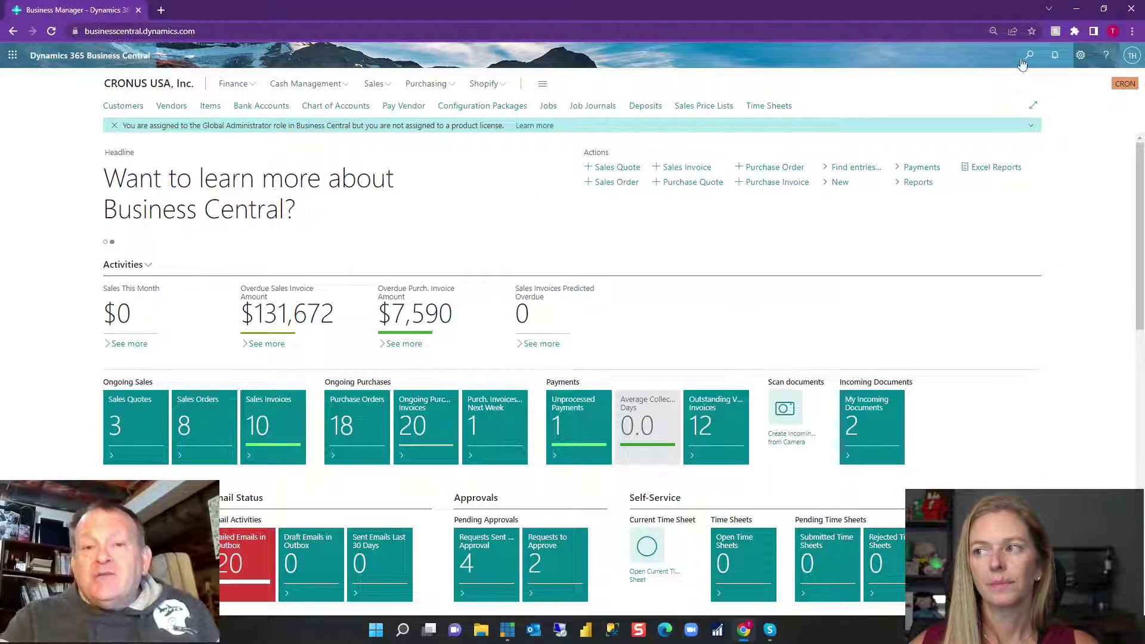
Search for "proj" and look through all matching pages, tasks and reports
{"action": "left_click", "coordinate": [1029, 57]}
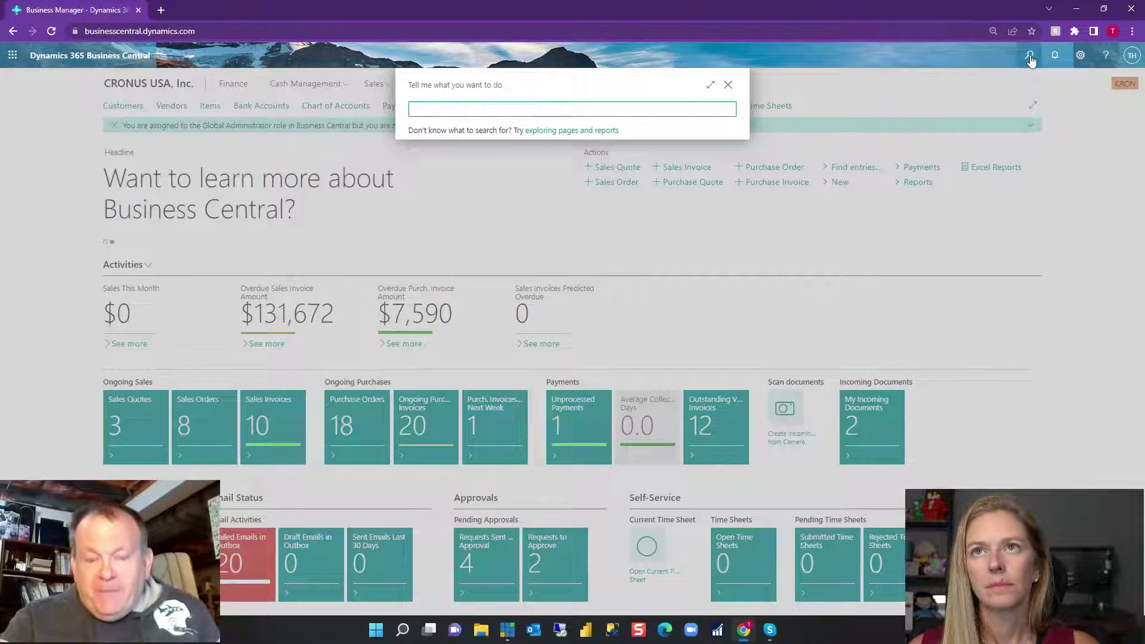
{"action": "type", "text": "proj"}
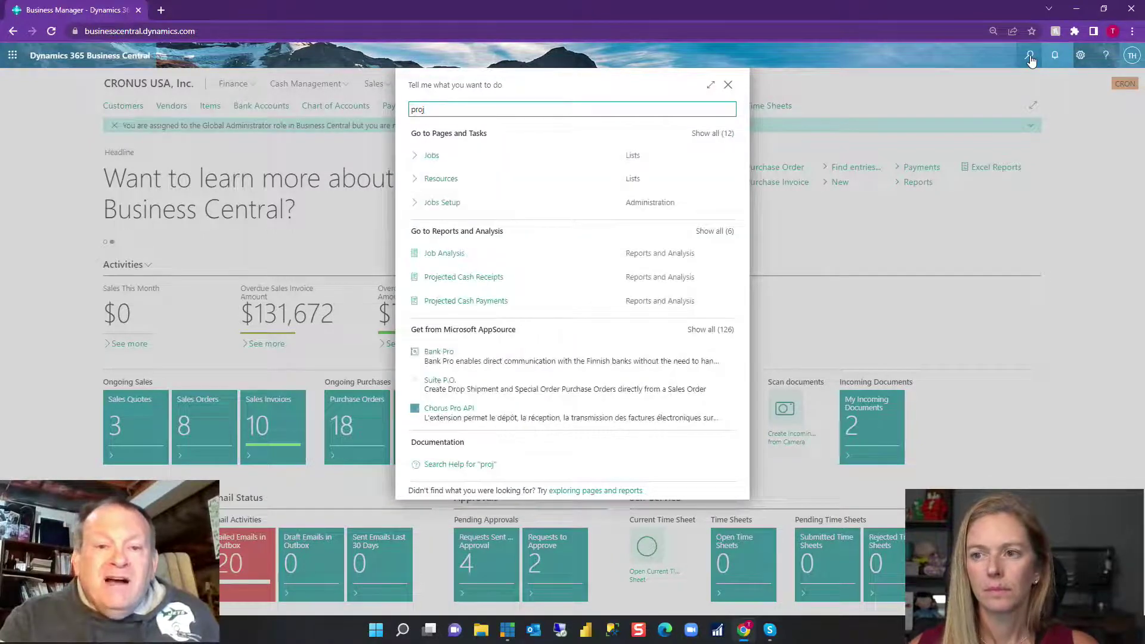
{"action": "left_click", "coordinate": [717, 136]}
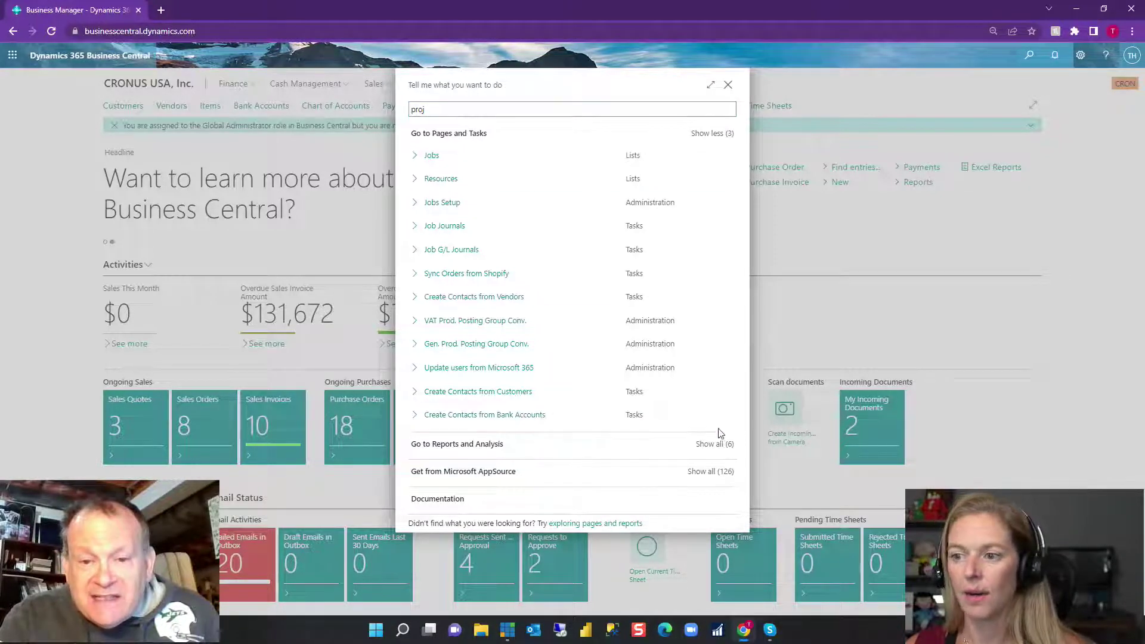
{"action": "left_click", "coordinate": [711, 445]}
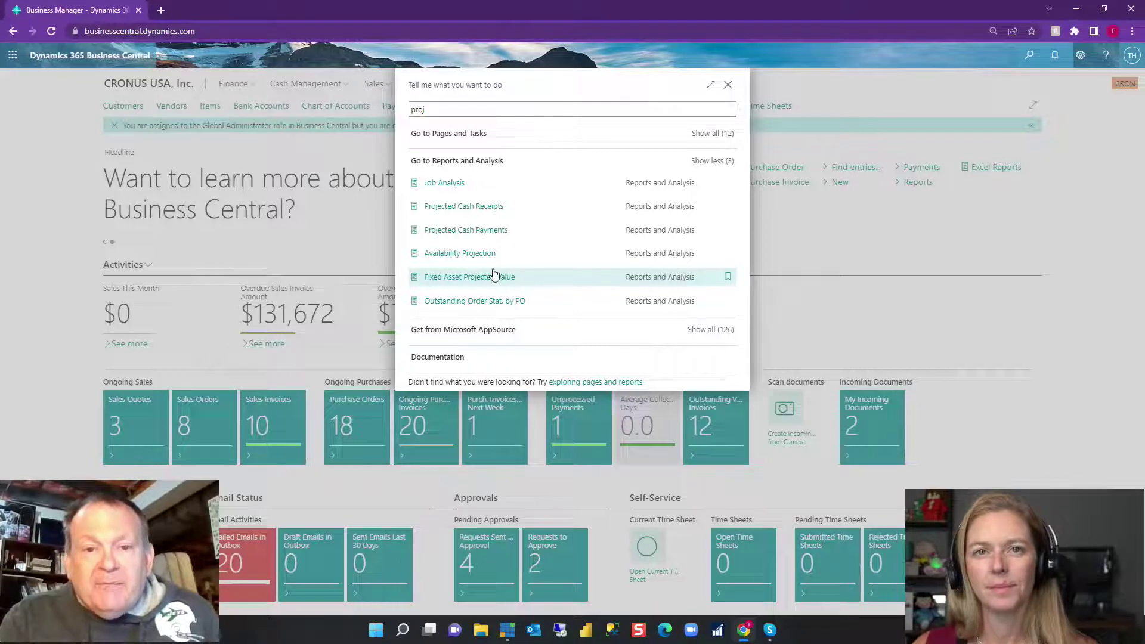
Try searching for "depr" instead, and clear the search term
{"action": "double_click", "coordinate": [476, 111]}
{"action": "type", "text": "depr"}
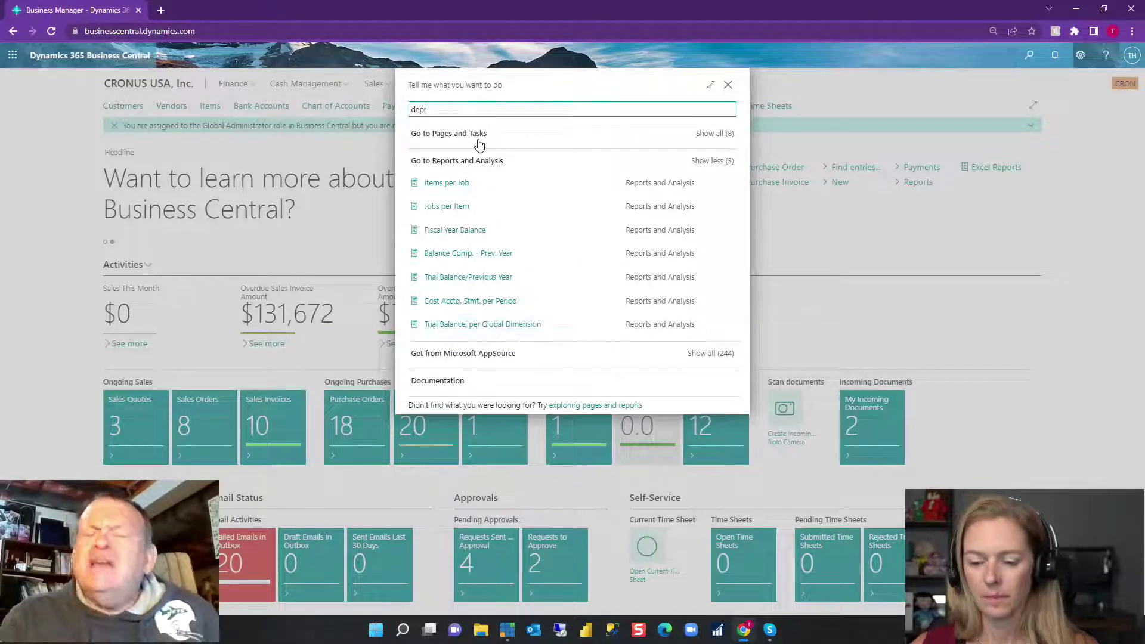
{"action": "key", "text": "BackSpace"}
{"action": "key", "text": "BackSpace"}
{"action": "key", "text": "BackSpace"}
{"action": "key", "text": "BackSpace"}
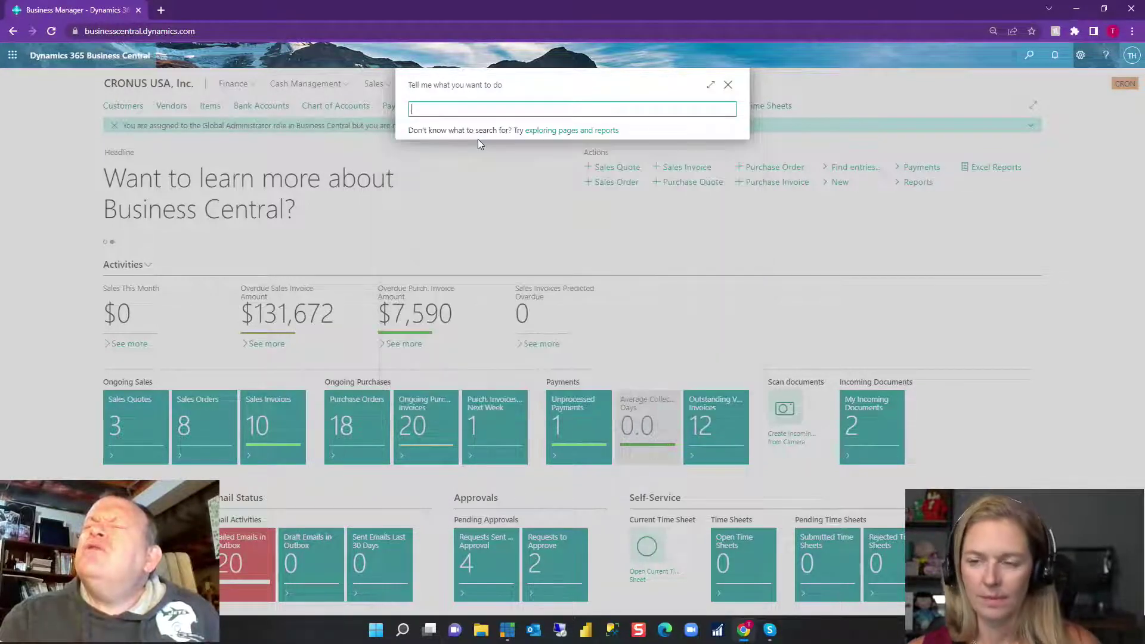
Search for "projected", open the Fixed Asset Projected Value report and review its options, including Group Totals and Copy to G/L Budget Name
{"action": "type", "text": "projected"}
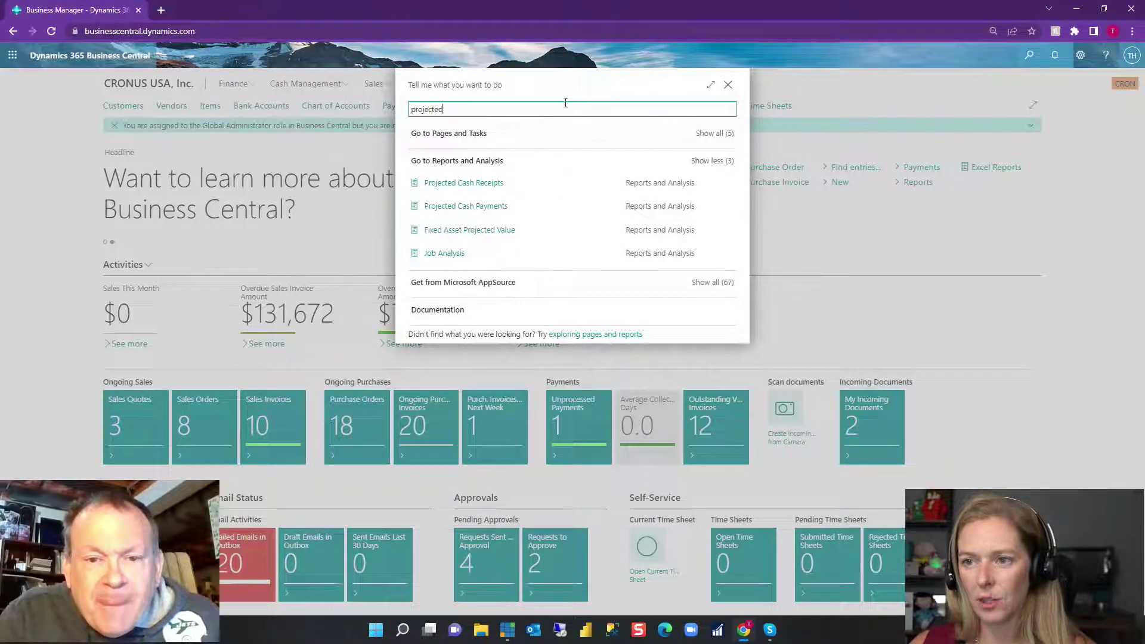
{"action": "left_click", "coordinate": [479, 234]}
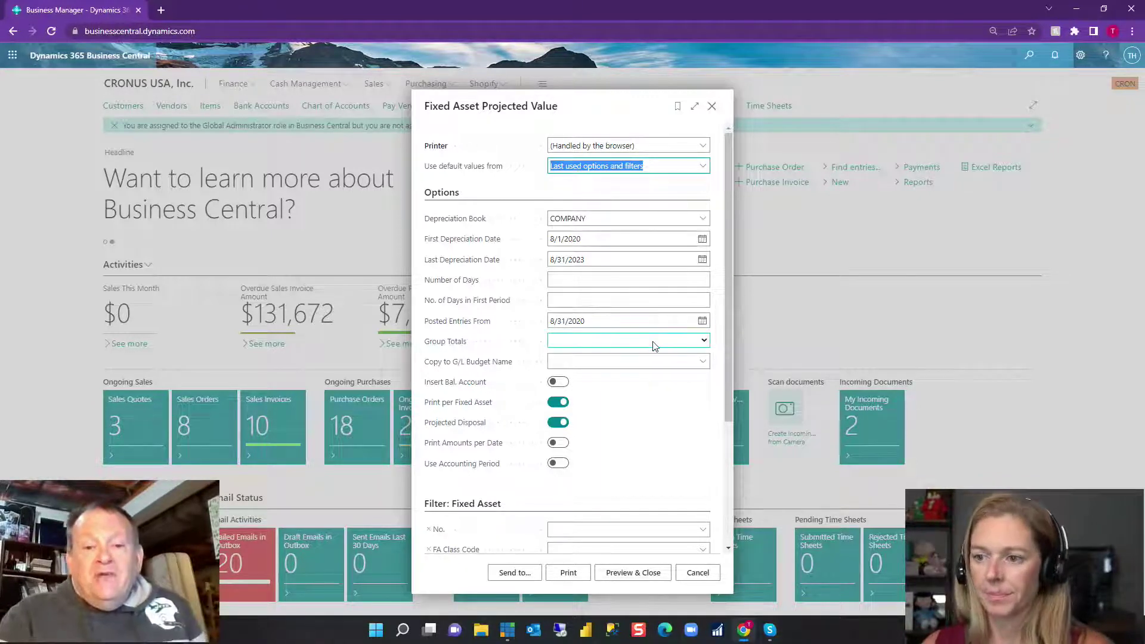
{"action": "scroll", "coordinate": [655, 343], "scroll_direction": "down", "scroll_amount": 3}
{"action": "scroll", "coordinate": [655, 346], "scroll_direction": "up", "scroll_amount": 3}
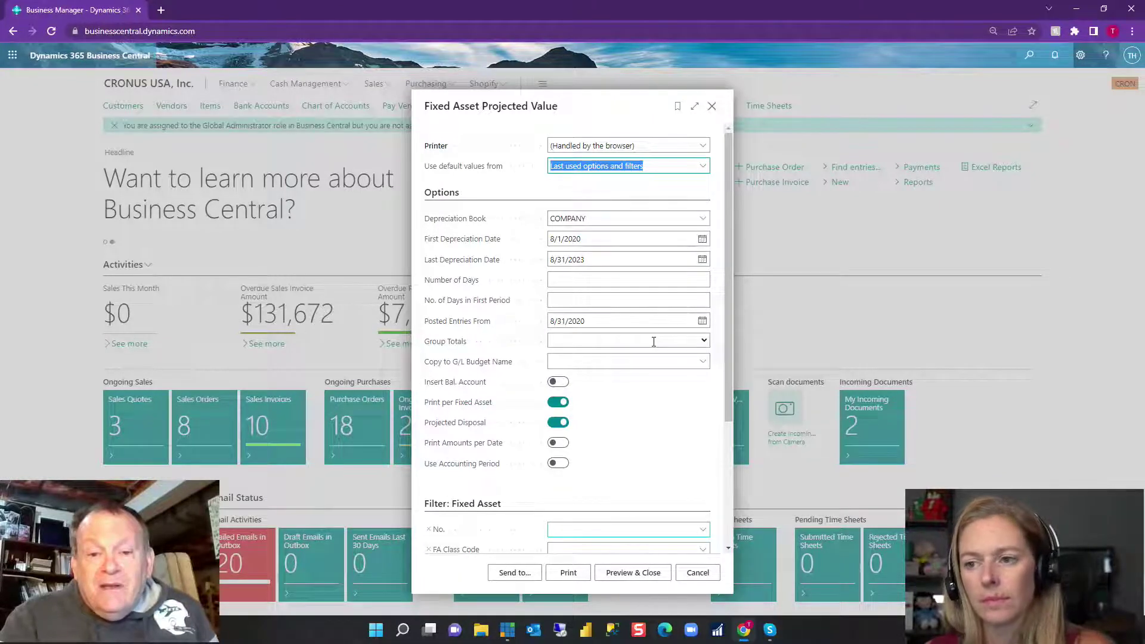
{"action": "left_click", "coordinate": [654, 344]}
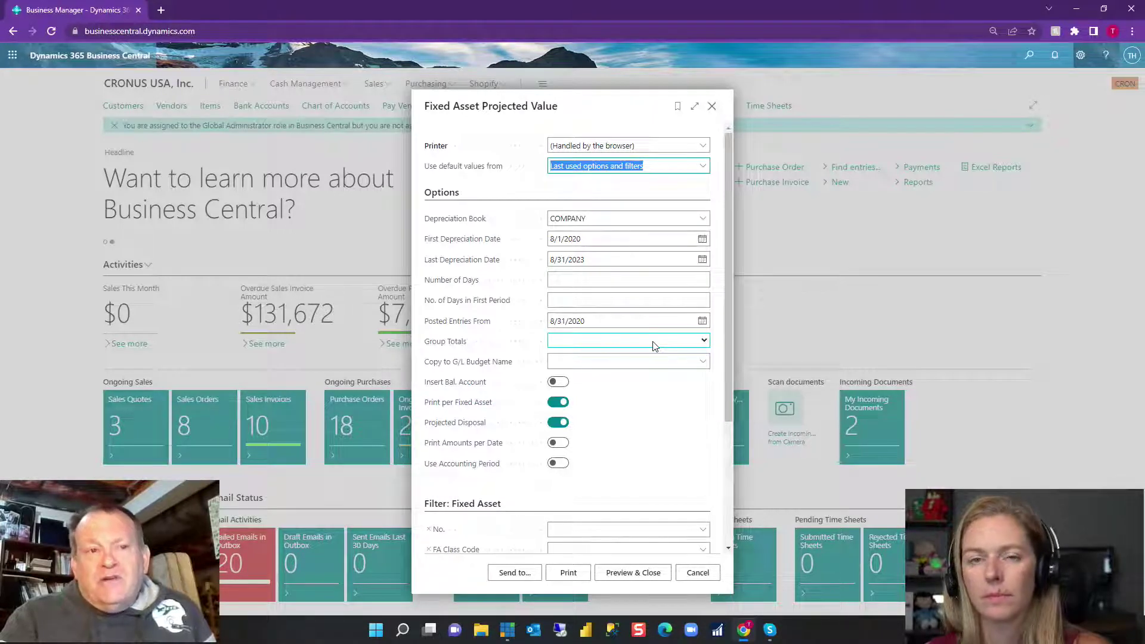
{"action": "left_click", "coordinate": [703, 364]}
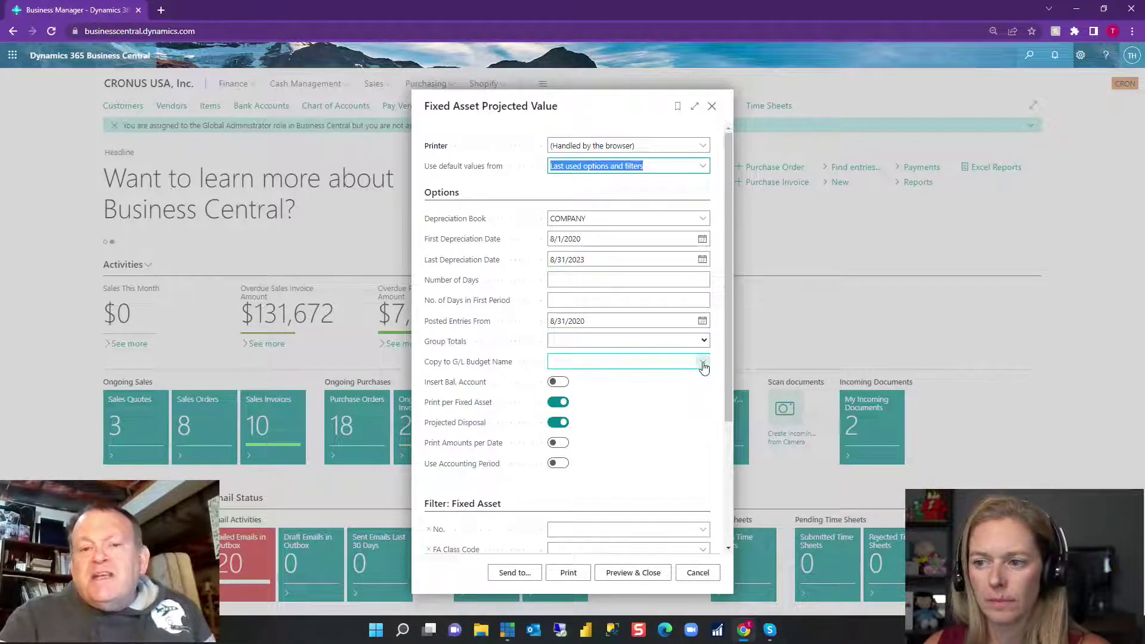
Look through the available G/L budget names without choosing one, and turn on Print Amounts per Date
{"action": "left_click", "coordinate": [703, 365]}
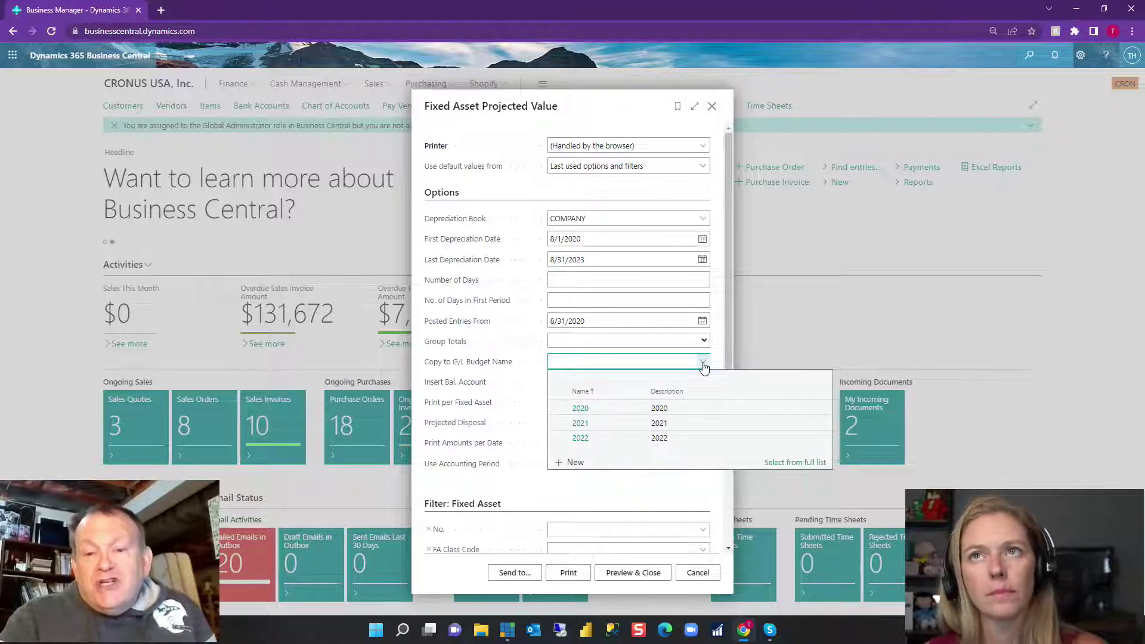
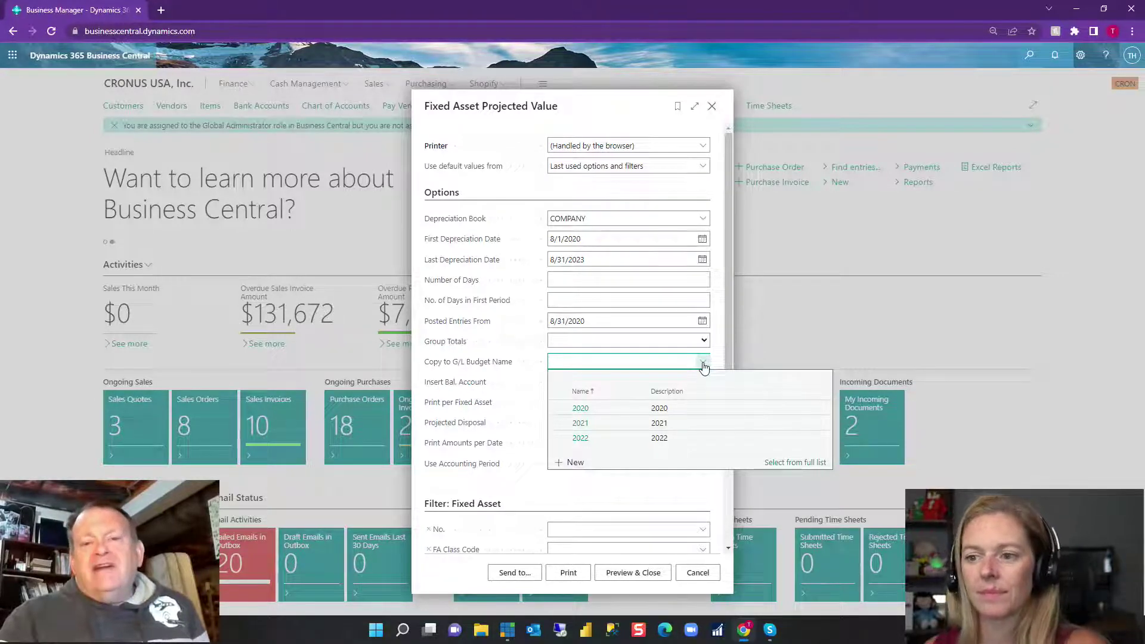
{"action": "left_click", "coordinate": [640, 492]}
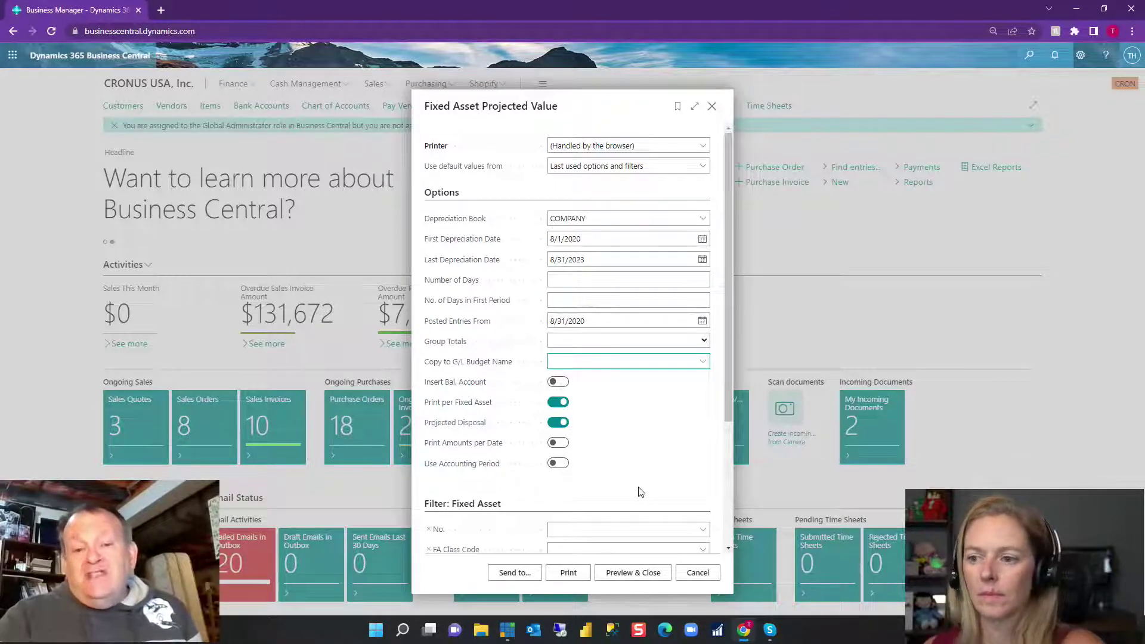
{"action": "left_click", "coordinate": [560, 449]}
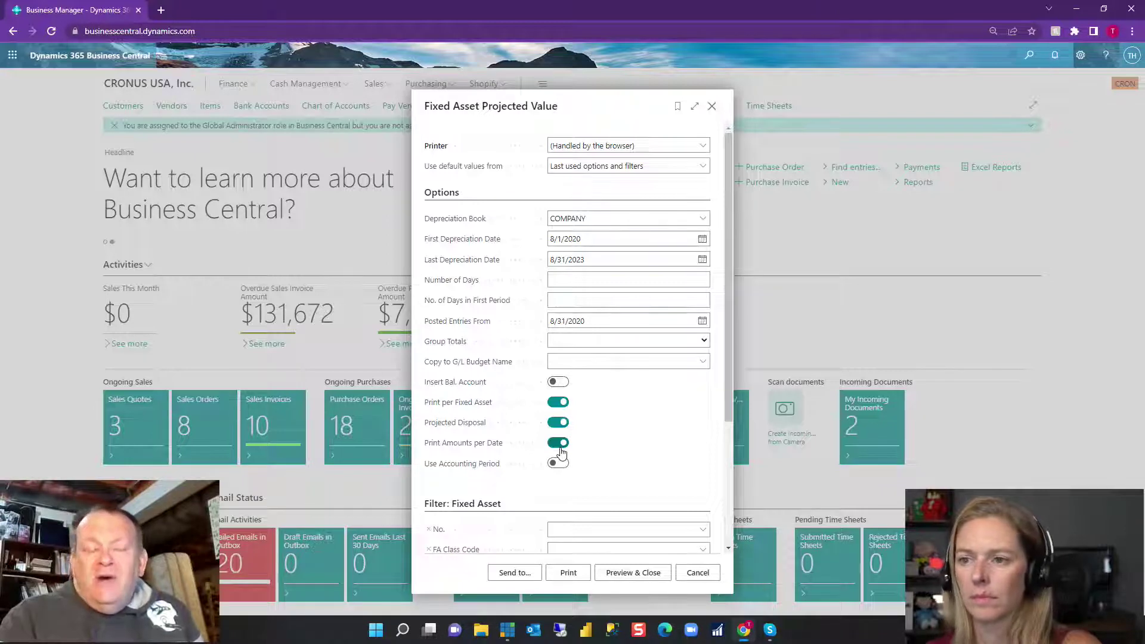
Set the First Depreciation Date to 8/1/2022 and turn on Use Accounting Period
{"action": "left_click", "coordinate": [606, 239]}
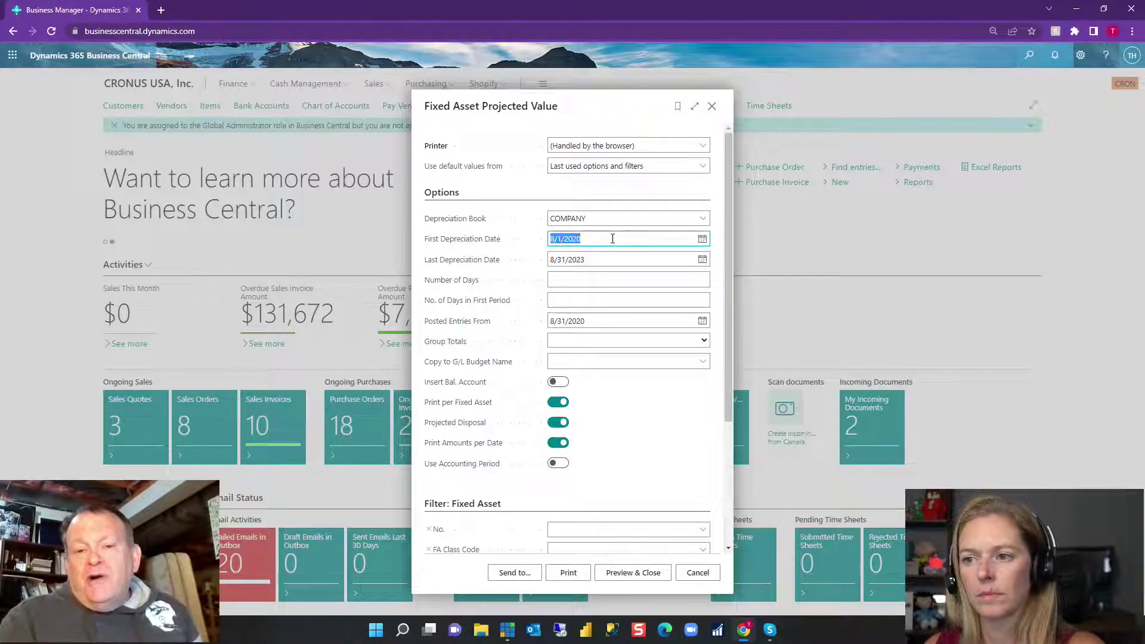
{"action": "left_click", "coordinate": [606, 239]}
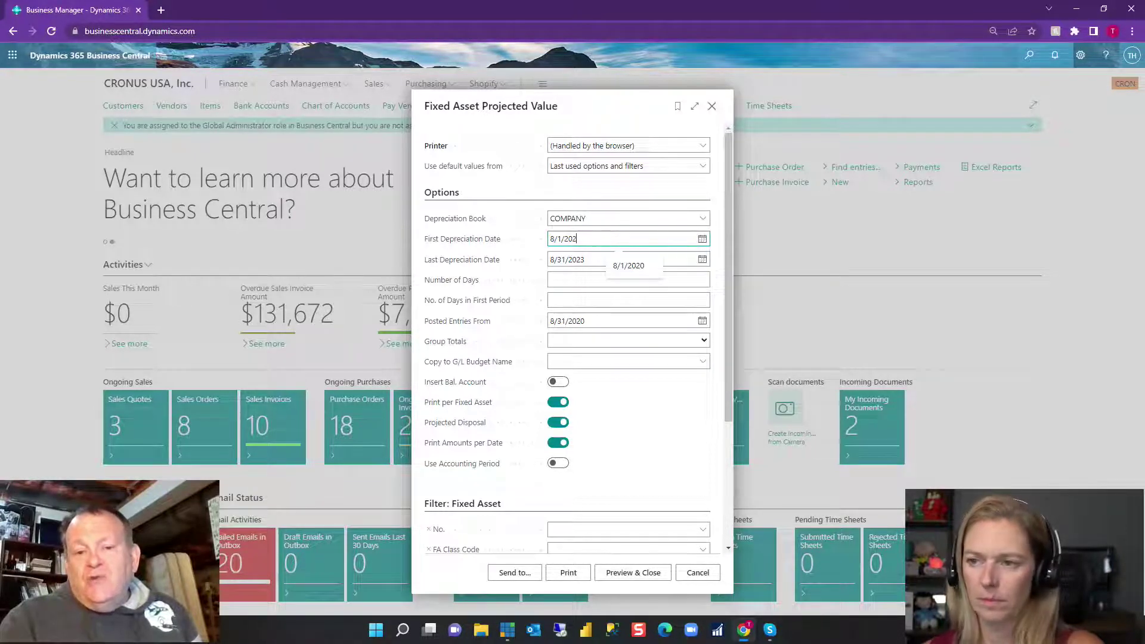
{"action": "key", "text": "BackSpace"}
{"action": "type", "text": "2"}
{"action": "key", "text": "Tab"}
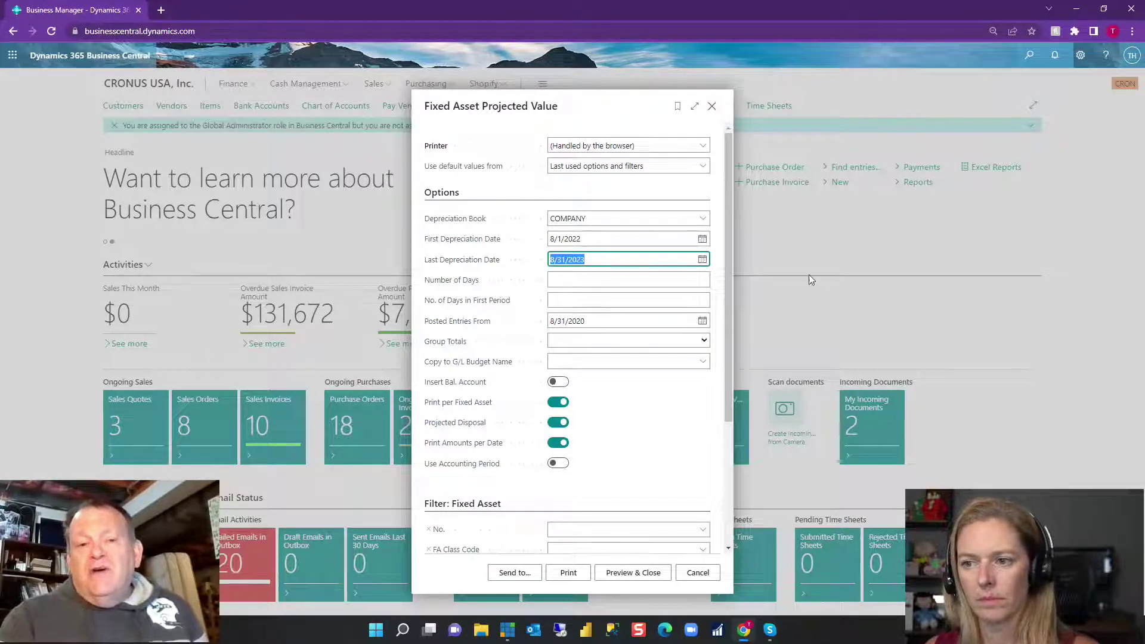
{"action": "left_click", "coordinate": [556, 464]}
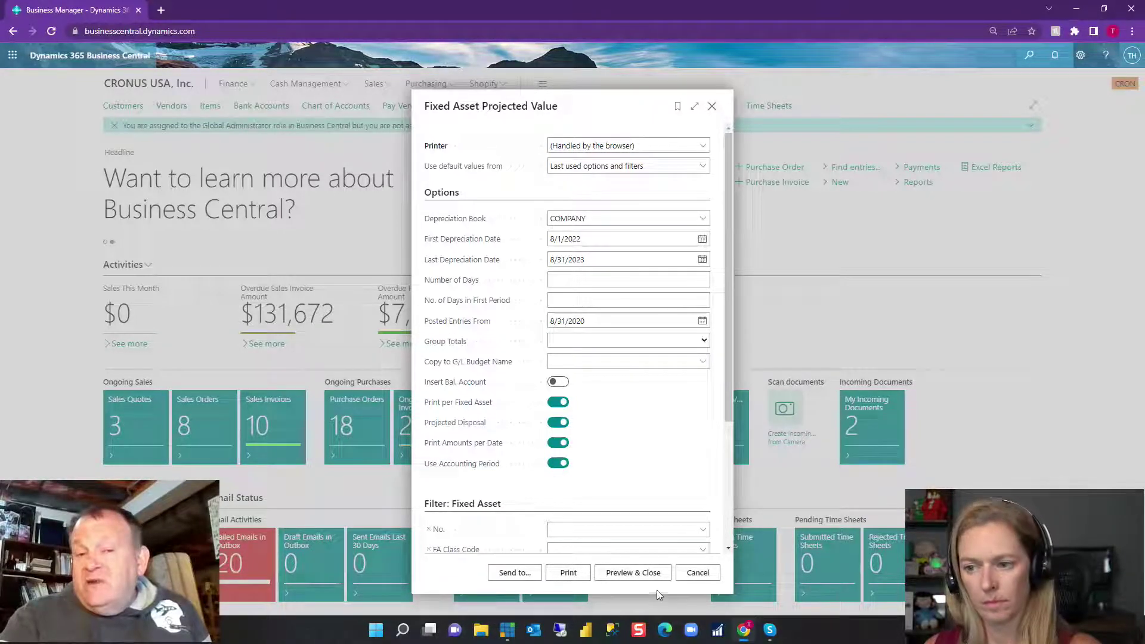
Send the report to a Microsoft Excel Document (data and layout) and enable editing in the opened workbook
{"action": "left_click", "coordinate": [517, 573]}
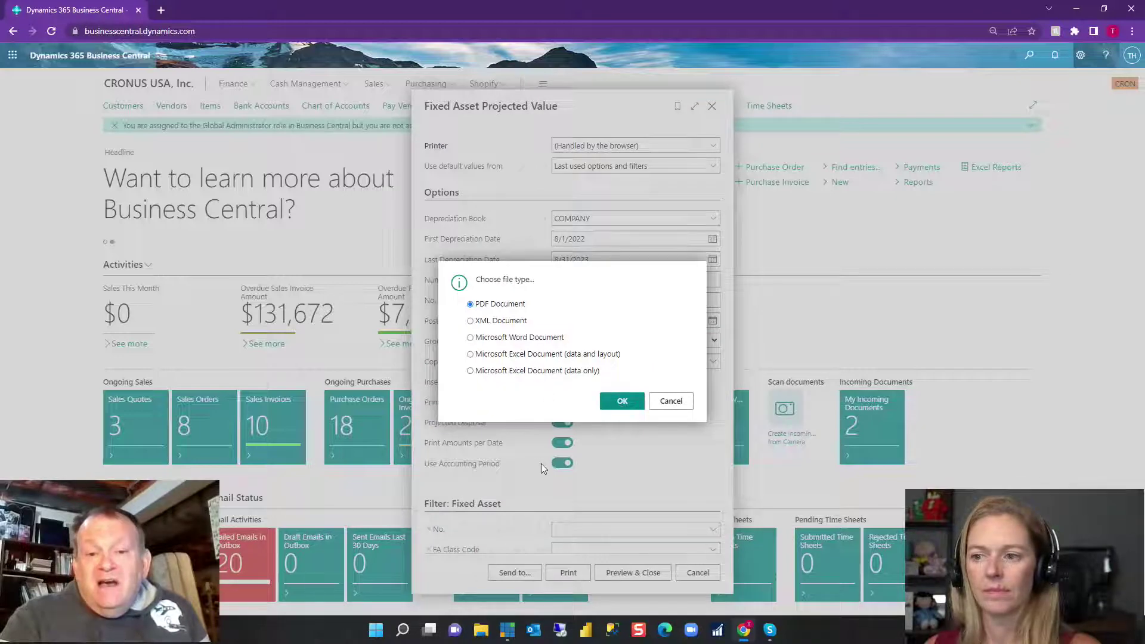
{"action": "left_click", "coordinate": [479, 354]}
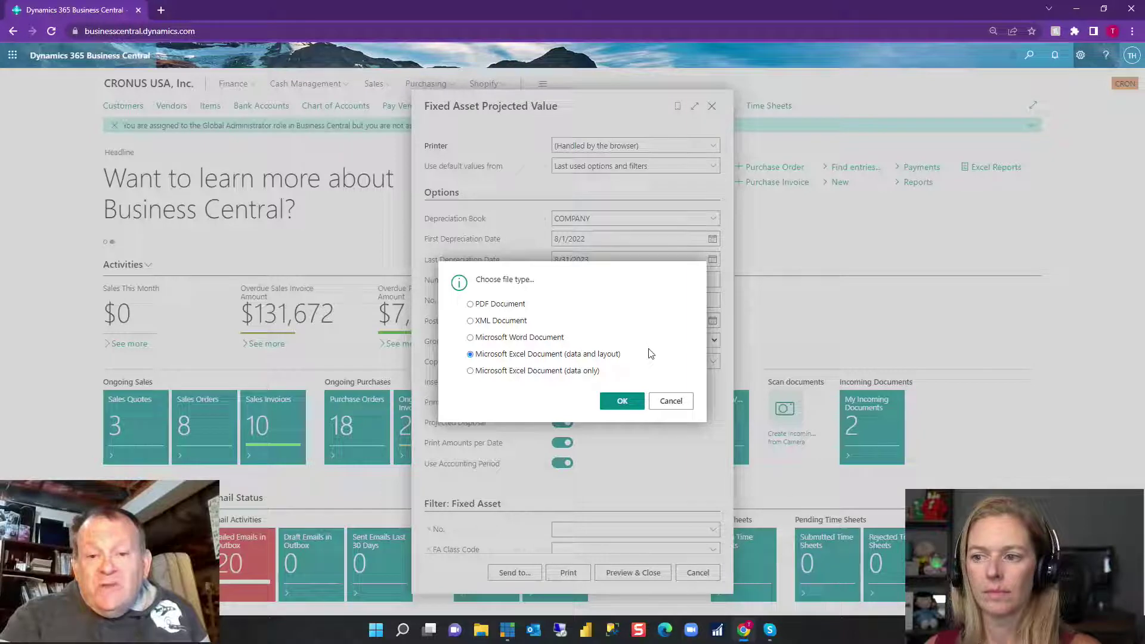
{"action": "left_click", "coordinate": [626, 402]}
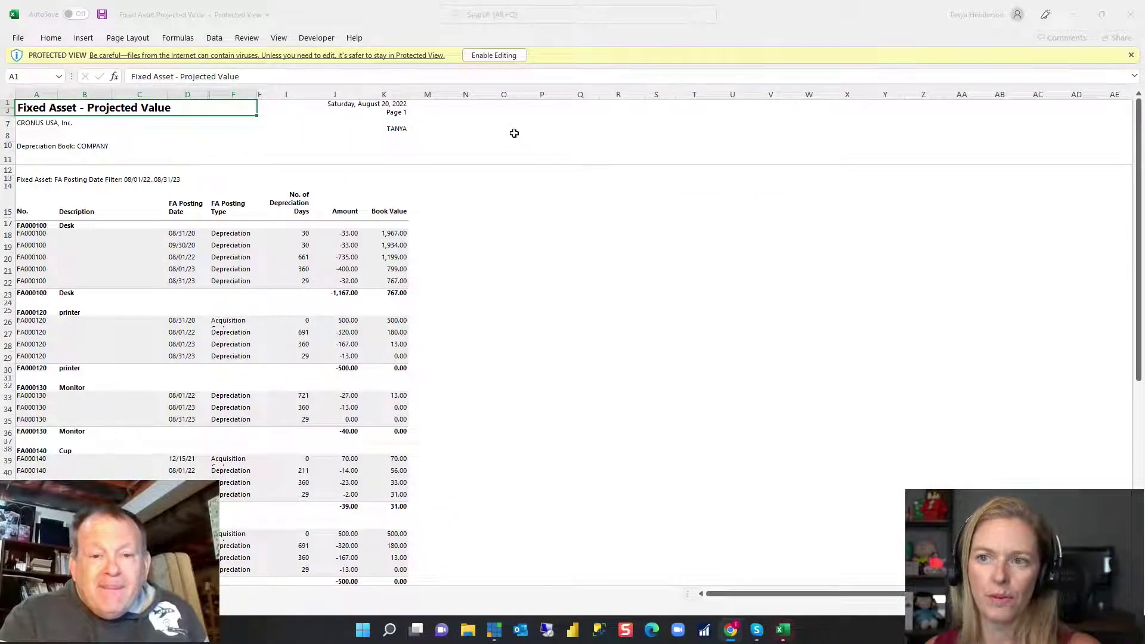
{"action": "left_click", "coordinate": [517, 56]}
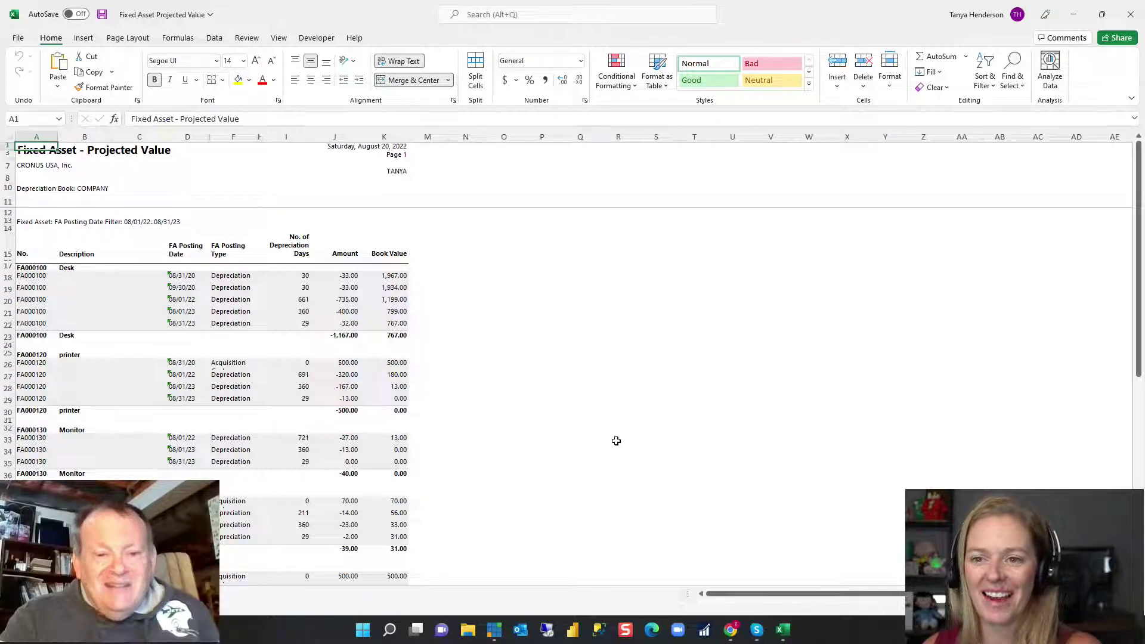
Review the projected depreciation dates and amounts for the Big Ipad and iPhone assets in Excel, and close the workbook
{"action": "scroll", "coordinate": [616, 441], "scroll_direction": "down", "scroll_amount": 2}
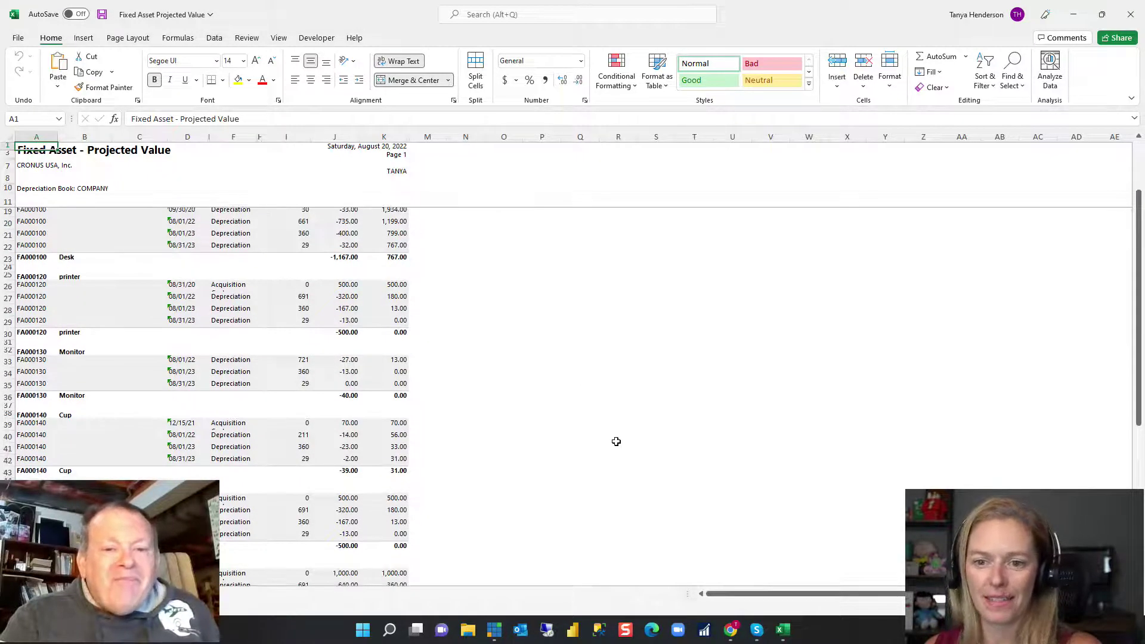
{"action": "scroll", "coordinate": [616, 442], "scroll_direction": "down", "scroll_amount": 10}
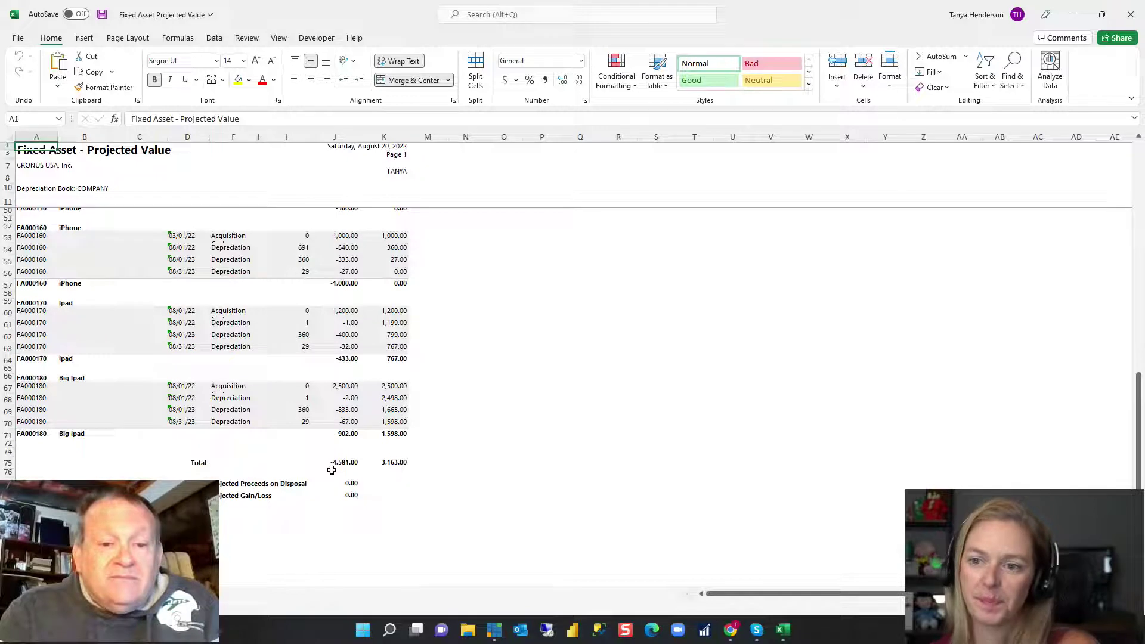
{"action": "mouse_move", "coordinate": [191, 385]}
{"action": "left_click_drag", "start_coordinate": [190, 385], "coordinate": [195, 425]}
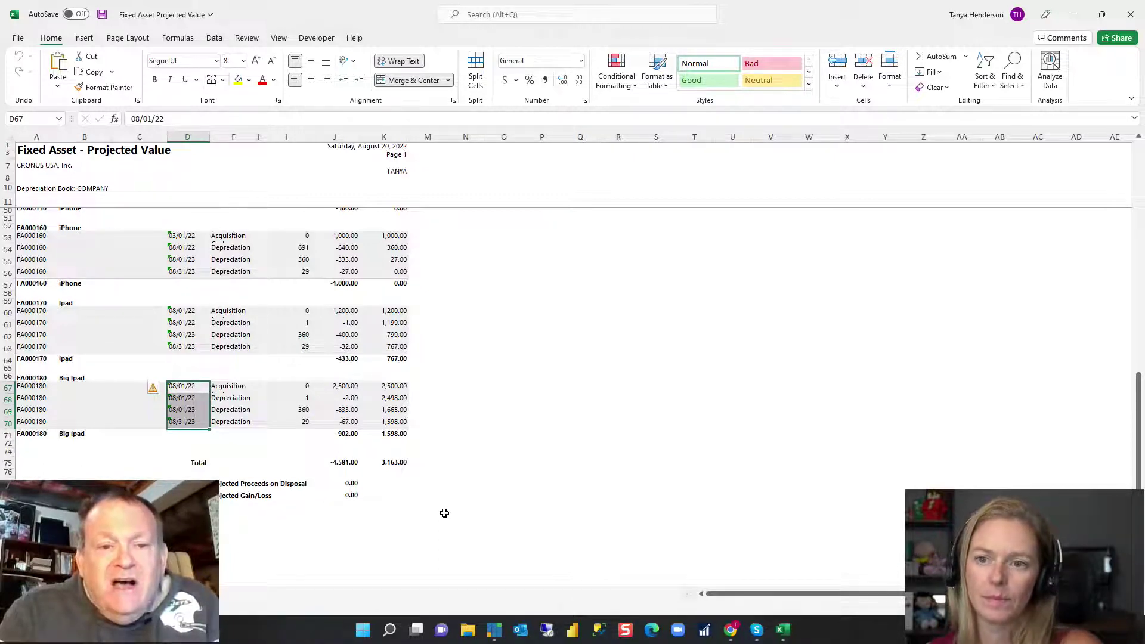
{"action": "left_click_drag", "start_coordinate": [64, 235], "coordinate": [391, 251]}
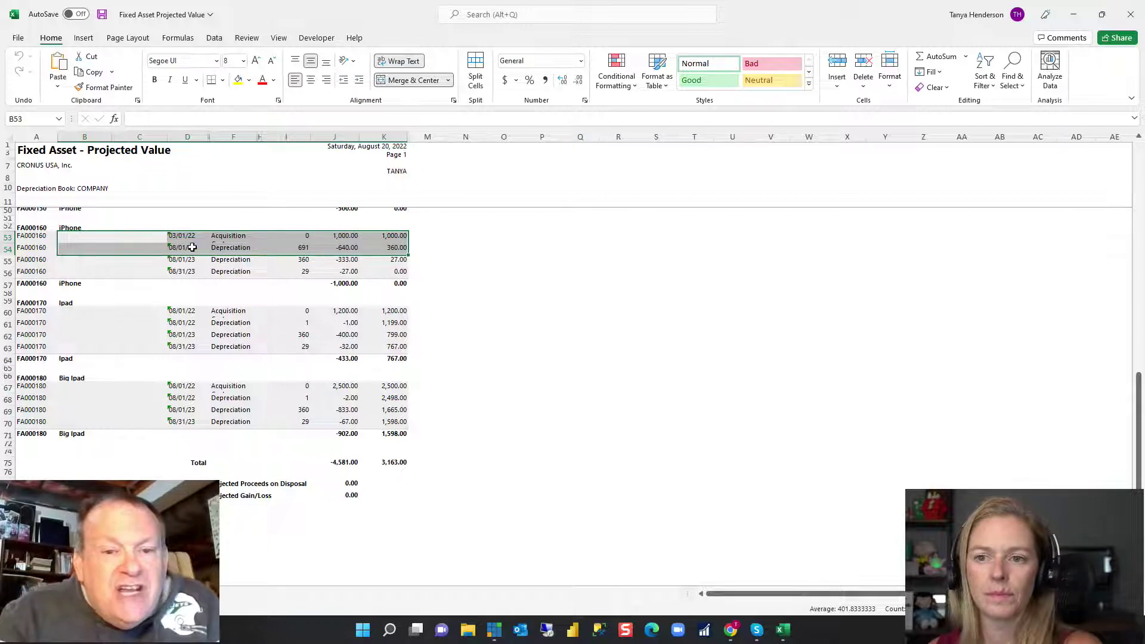
{"action": "left_click", "coordinate": [192, 247]}
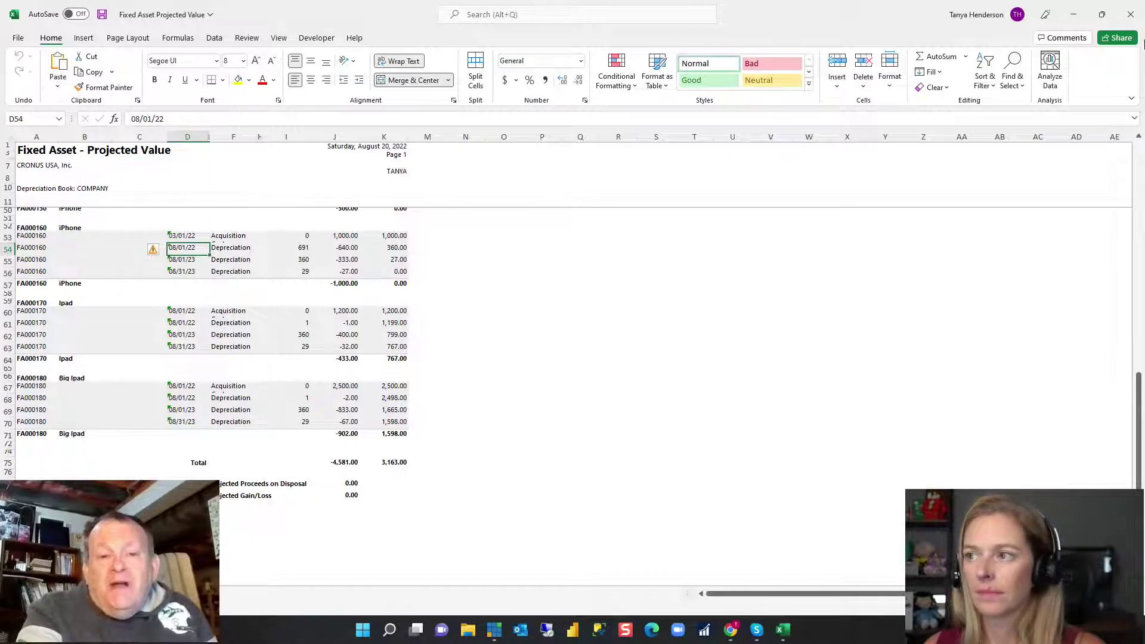
{"action": "left_click", "coordinate": [1130, 13]}
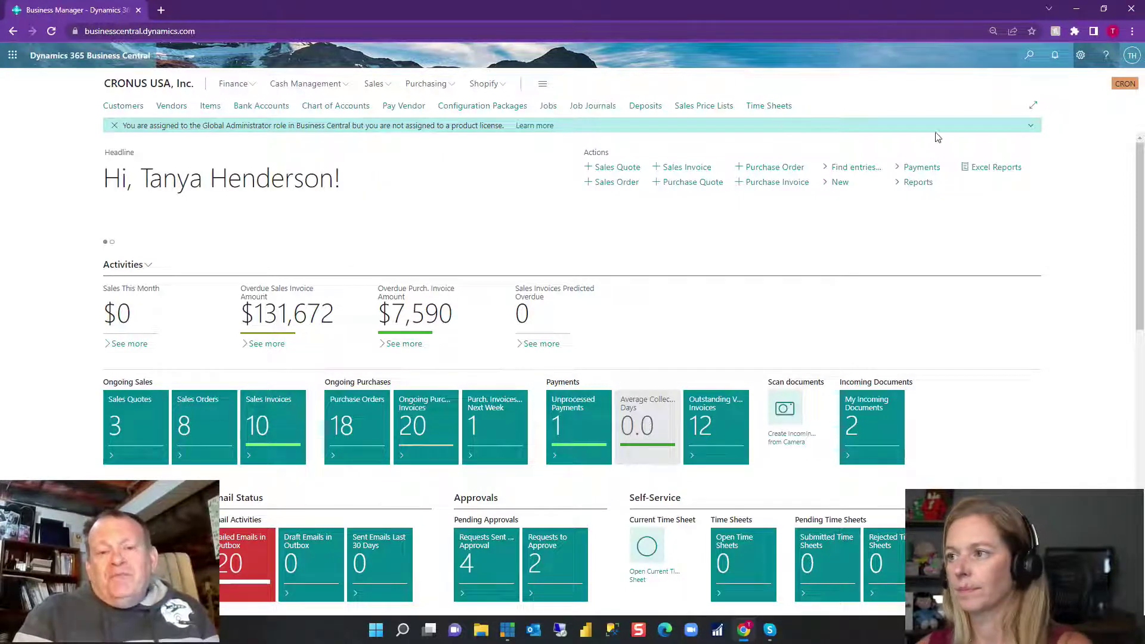
Back in Business Central, search for "proj", show all matching reports and open Fixed Asset Projected Value
{"action": "left_click", "coordinate": [1029, 60]}
{"action": "type", "text": "prog"}
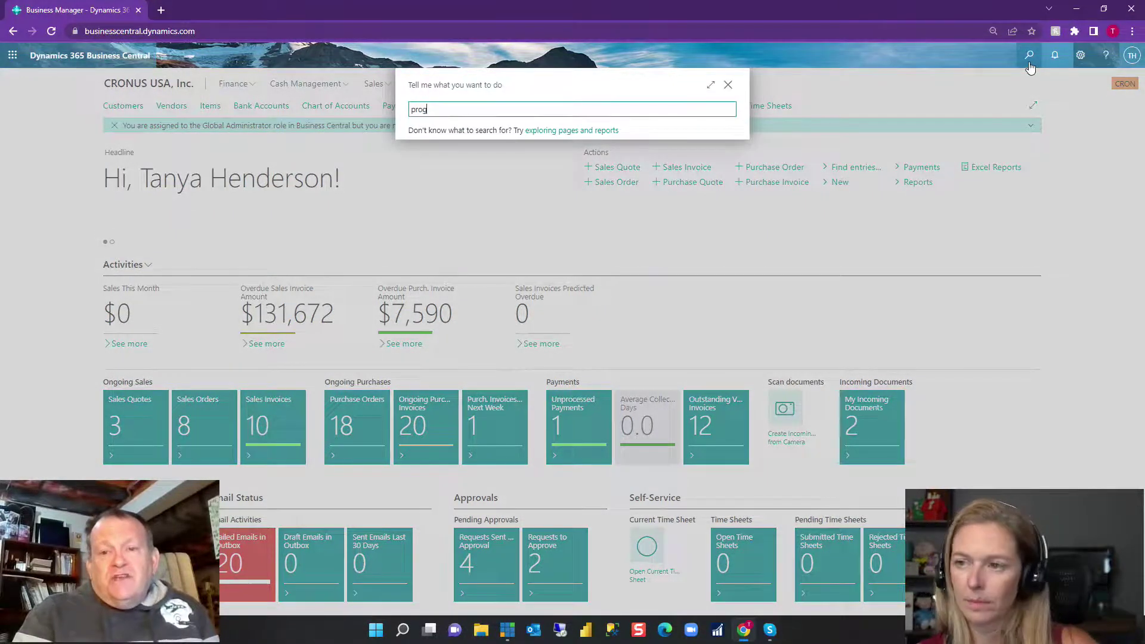
{"action": "key", "text": "BackSpace"}
{"action": "type", "text": "j"}
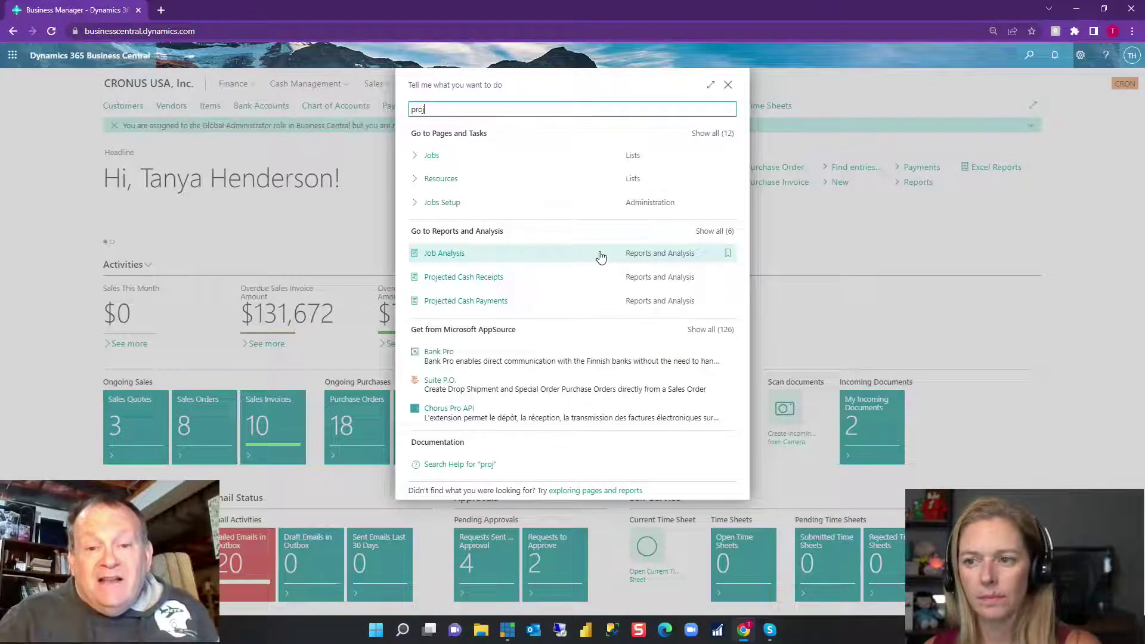
{"action": "left_click", "coordinate": [703, 232]}
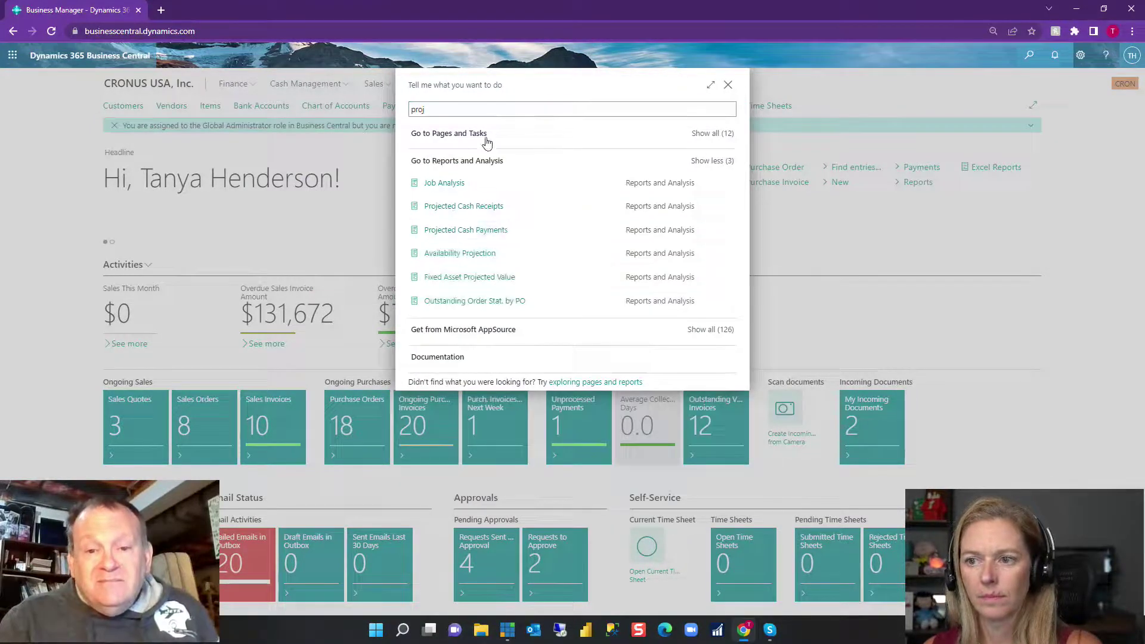
{"action": "left_click", "coordinate": [474, 278]}
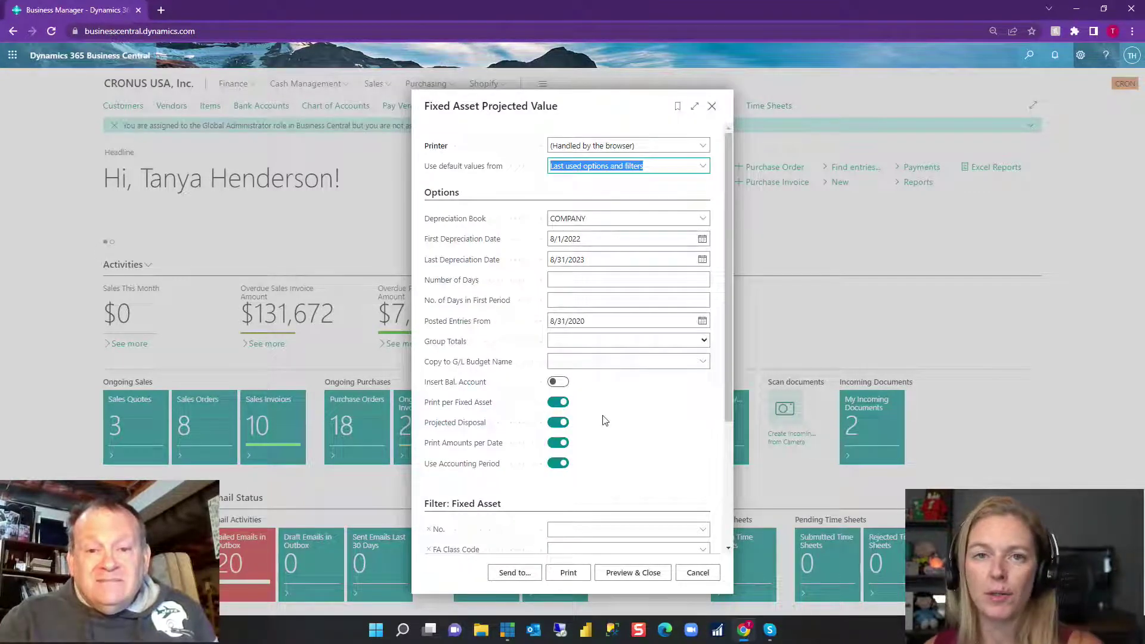
Review the report's options and filters, and read the explanations of Number of Days and No. of Days in First Period
{"action": "scroll", "coordinate": [605, 321], "scroll_direction": "down", "scroll_amount": 3}
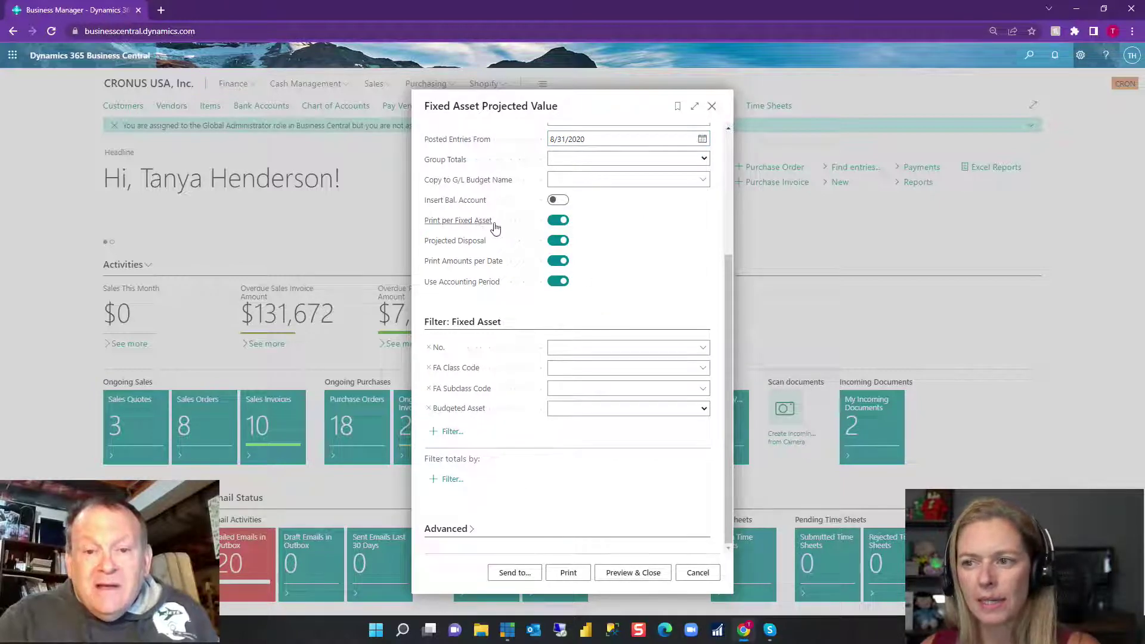
{"action": "scroll", "coordinate": [593, 231], "scroll_direction": "up", "scroll_amount": 1}
{"action": "scroll", "coordinate": [594, 231], "scroll_direction": "up", "scroll_amount": 3}
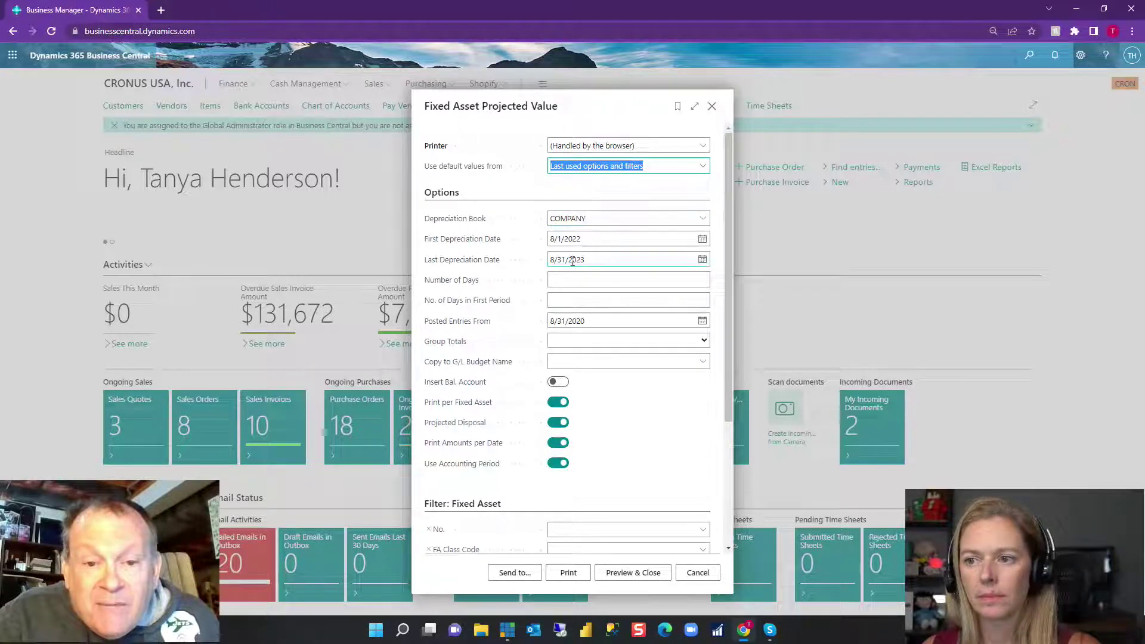
{"action": "left_click", "coordinate": [631, 281]}
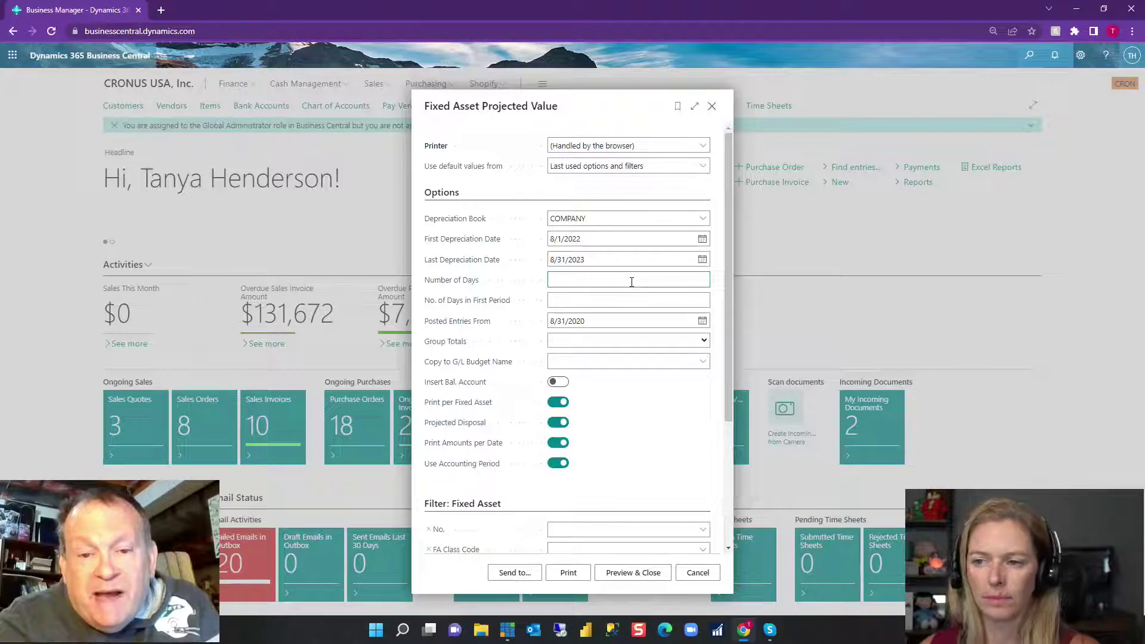
{"action": "mouse_move", "coordinate": [461, 287]}
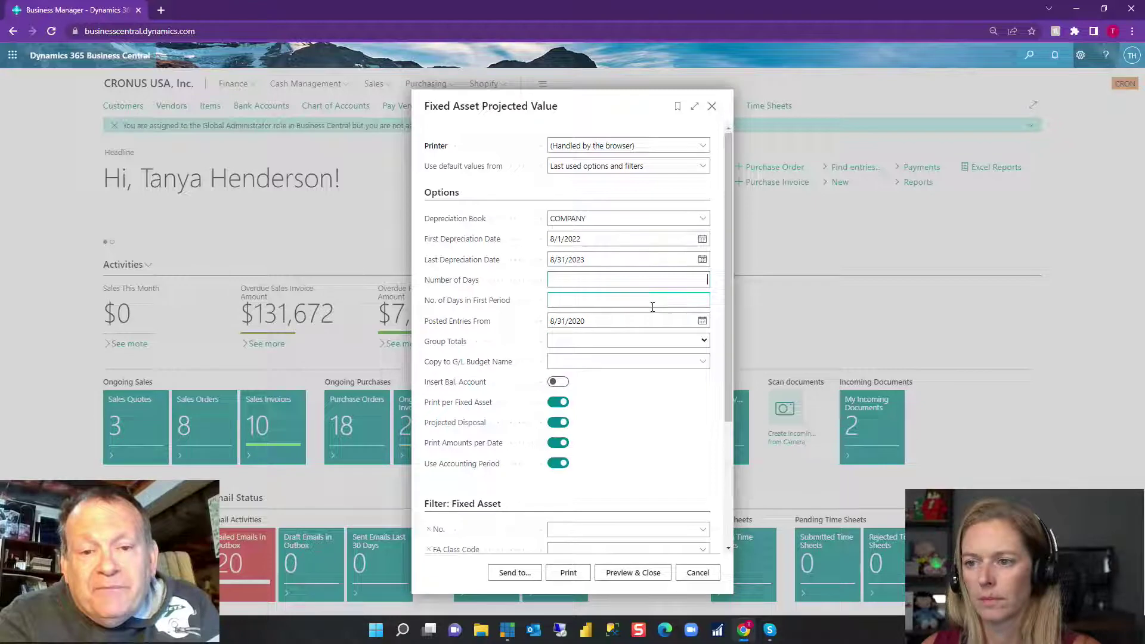
{"action": "left_click", "coordinate": [652, 302]}
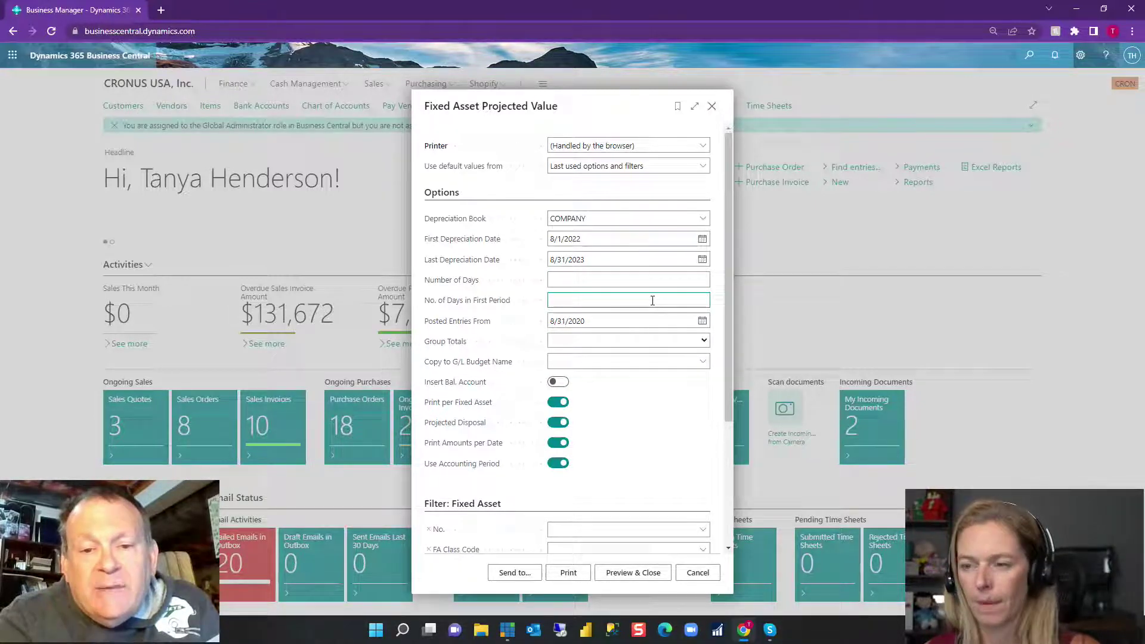
{"action": "mouse_move", "coordinate": [487, 309]}
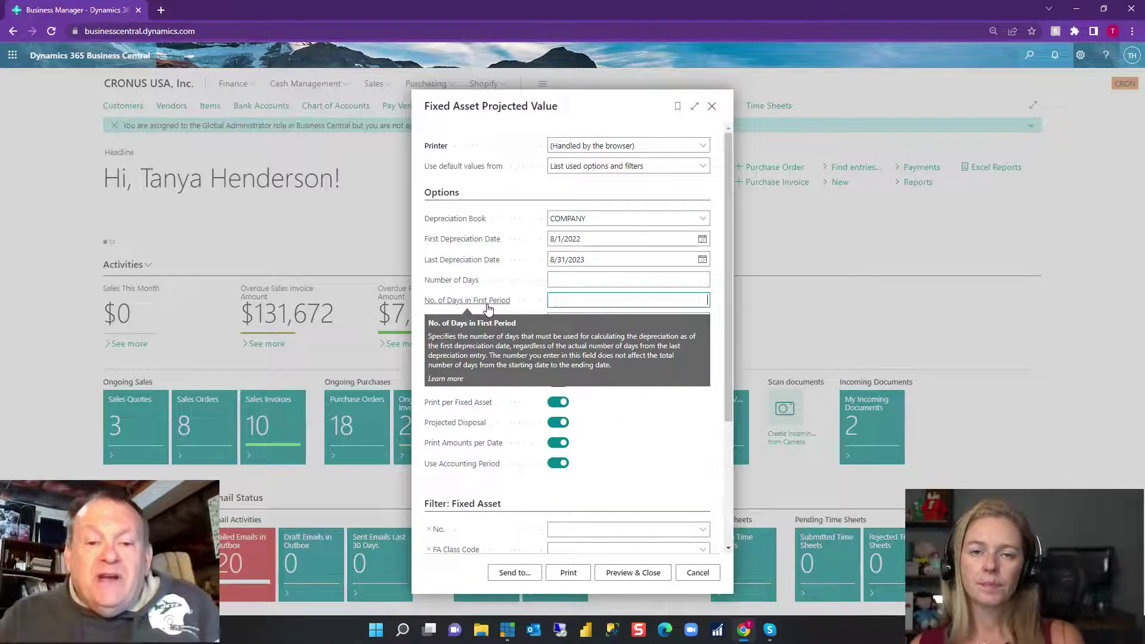
Set No. of Days in First Period to 30
{"action": "left_click", "coordinate": [614, 276]}
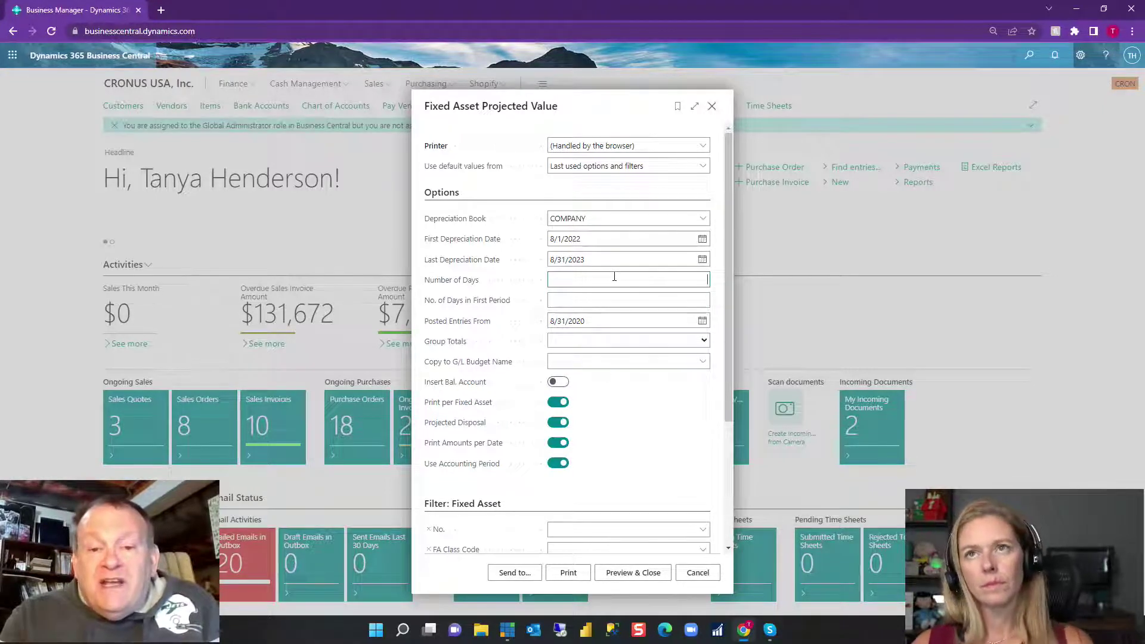
{"action": "left_click", "coordinate": [613, 293]}
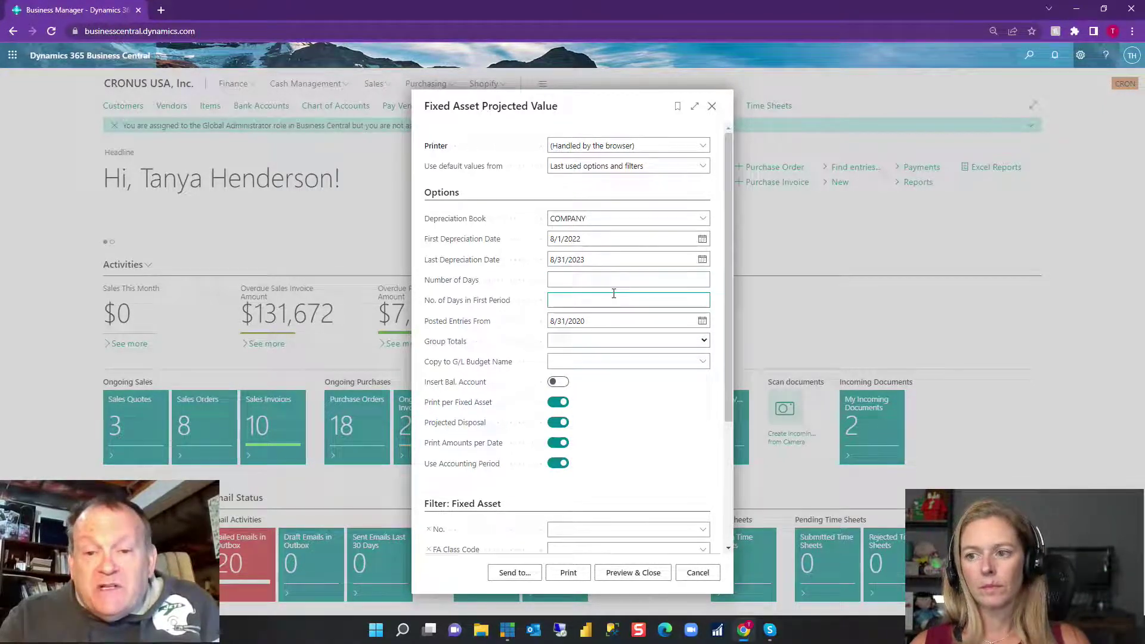
{"action": "type", "text": "30"}
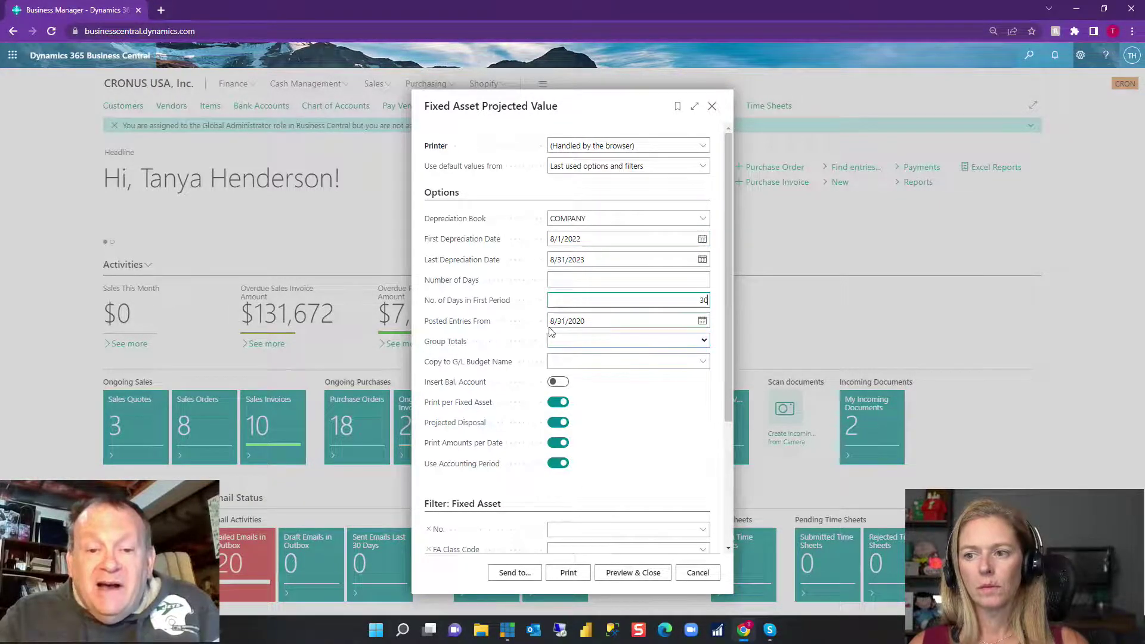
Set the Posted Entries From date to 7/31/2022 in the report options
{"action": "left_click", "coordinate": [614, 322]}
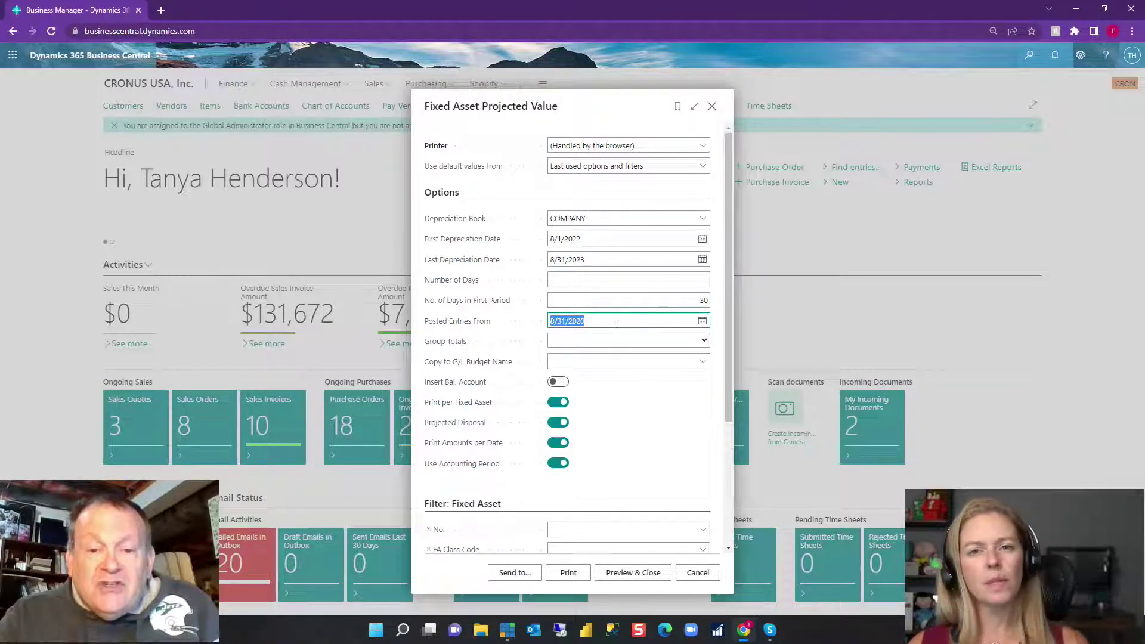
{"action": "mouse_move", "coordinate": [458, 322]}
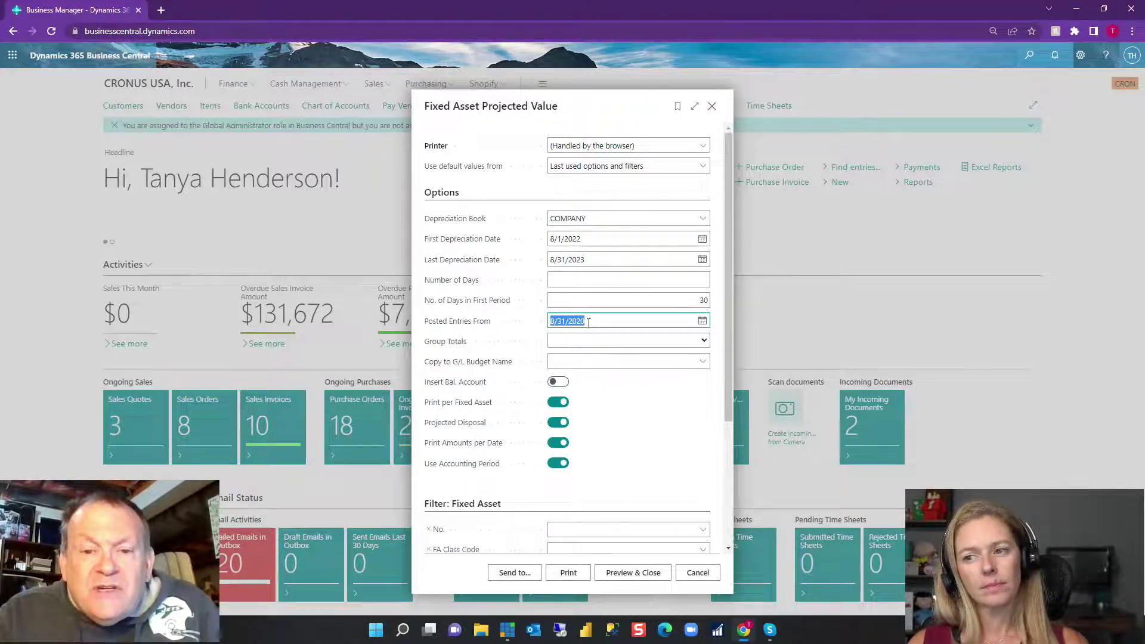
{"action": "left_click", "coordinate": [607, 320]}
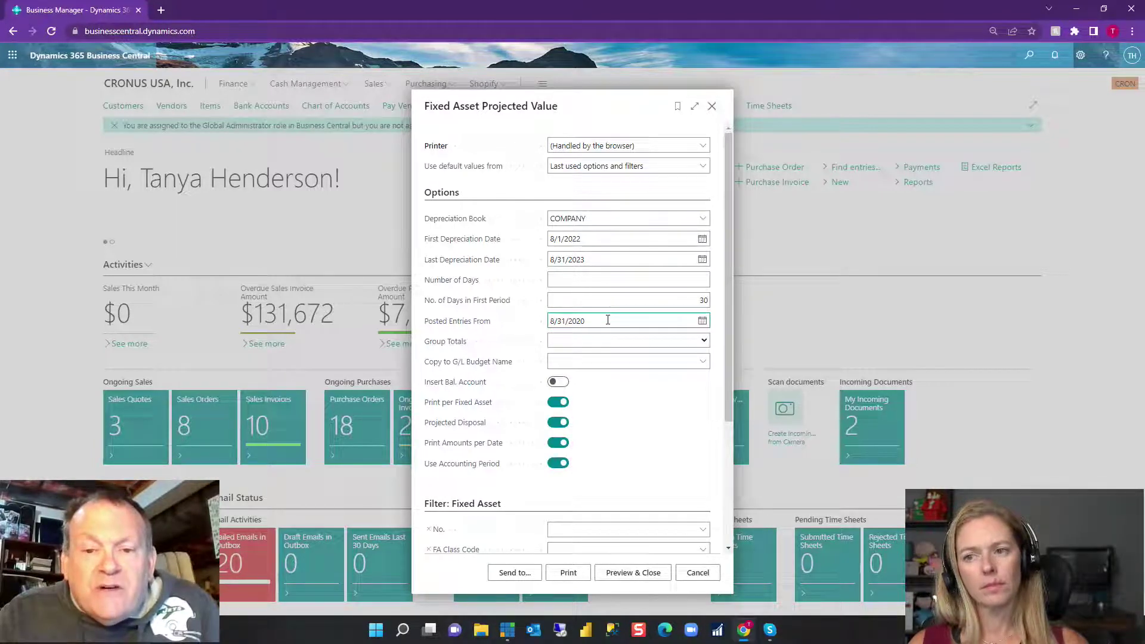
{"action": "left_click_drag", "start_coordinate": [608, 320], "coordinate": [540, 327]}
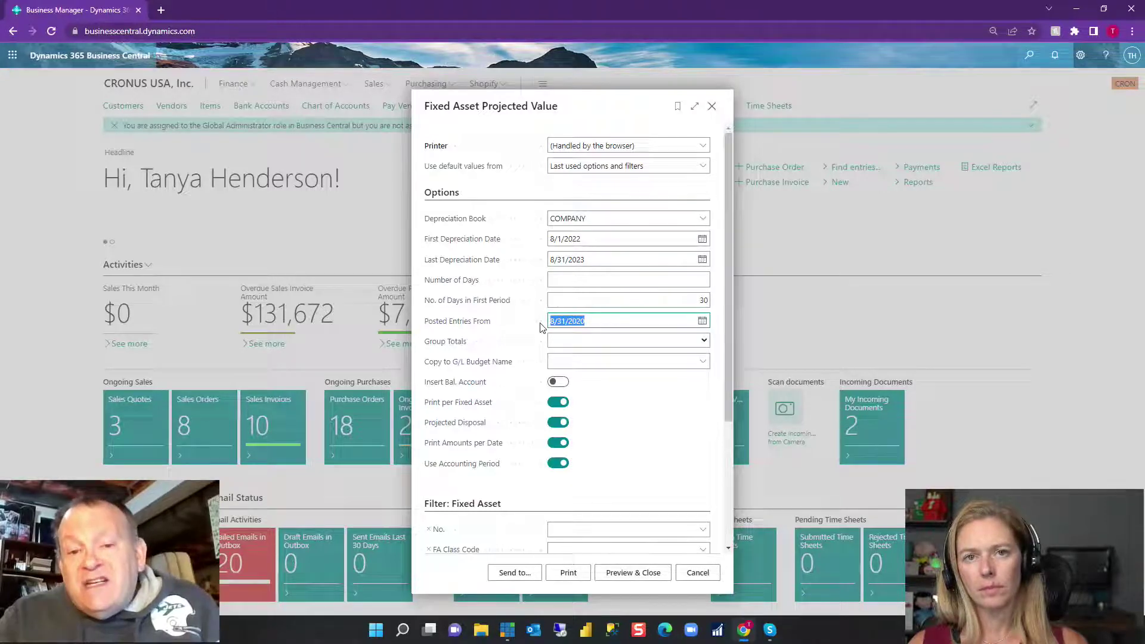
{"action": "left_click", "coordinate": [622, 318]}
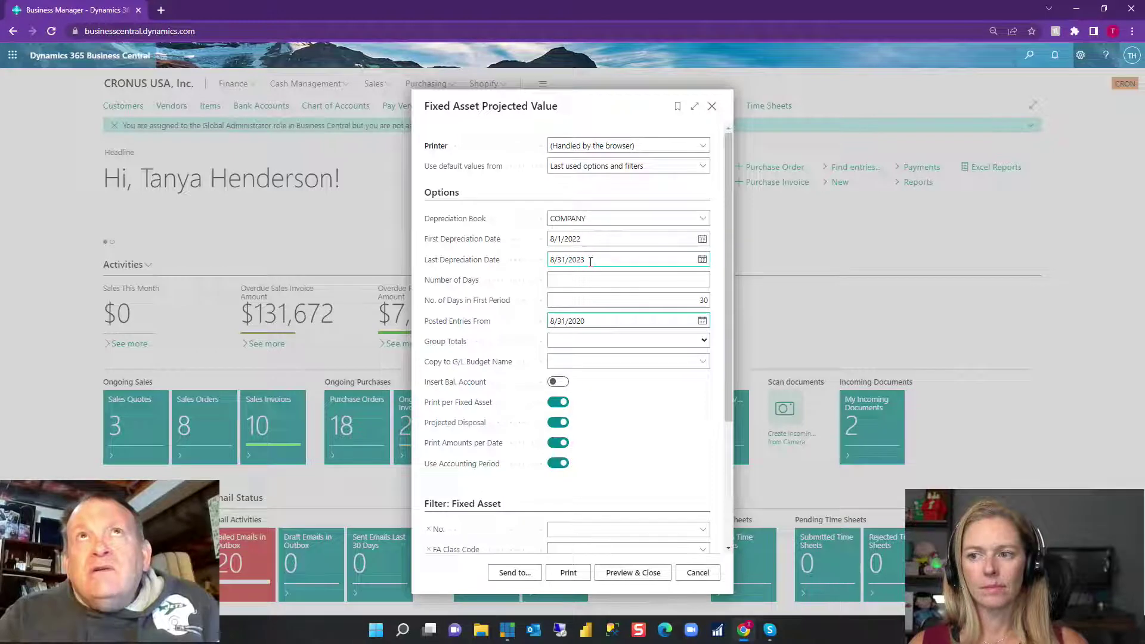
{"action": "left_click_drag", "start_coordinate": [597, 321], "coordinate": [525, 323]}
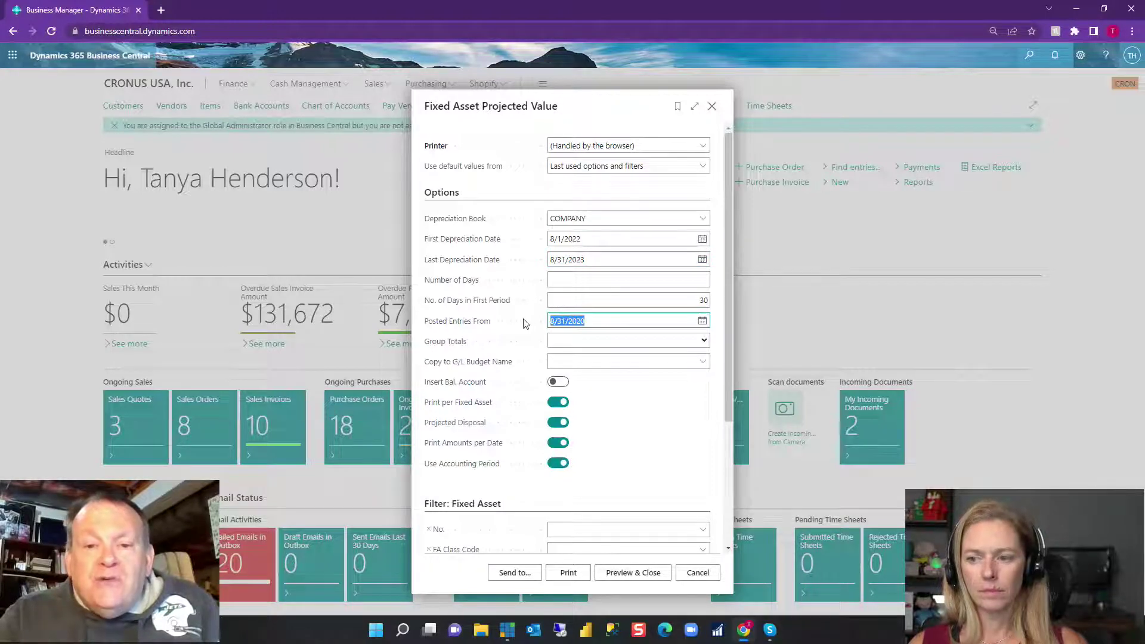
{"action": "type", "text": "073122"}
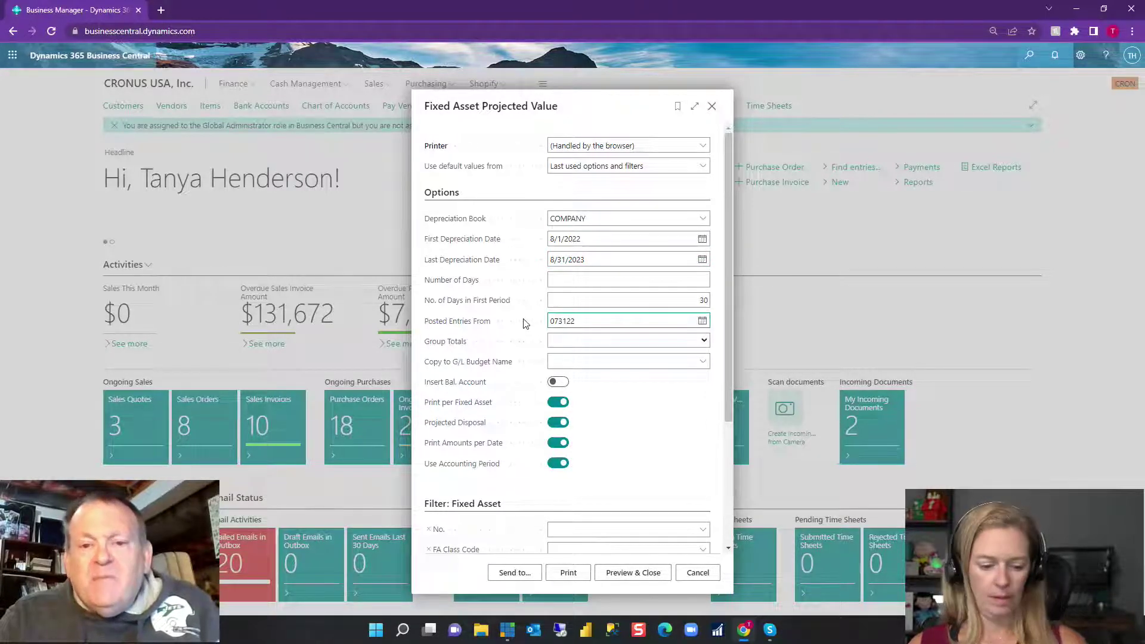
{"action": "key", "text": "Tab"}
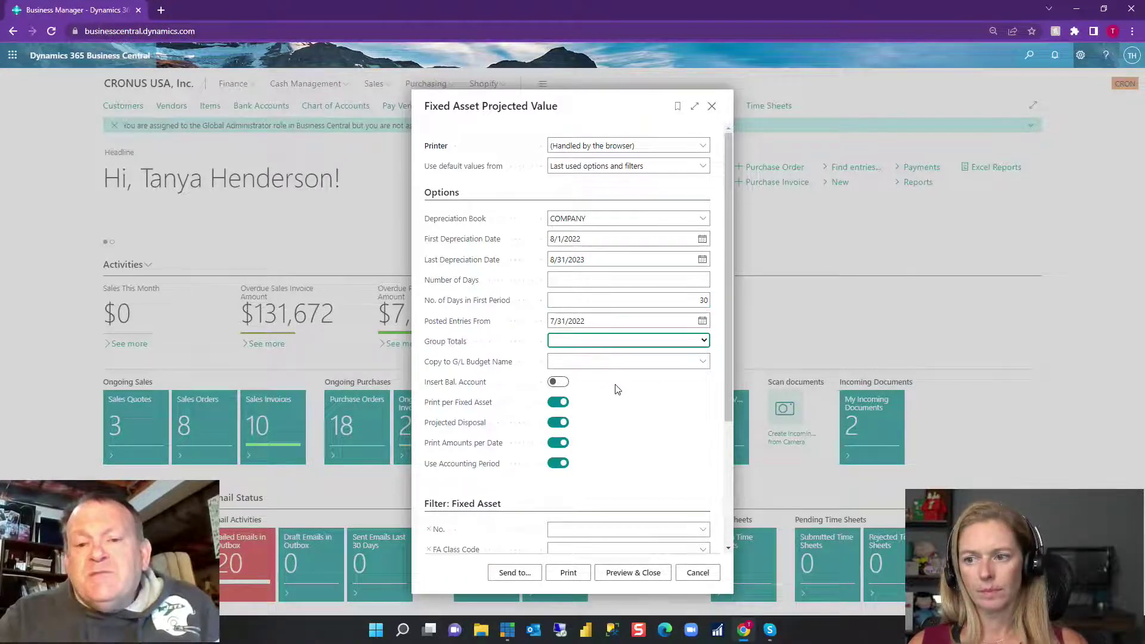
Preview the Fixed Asset Projected Value report and examine each asset's posting dates, depreciation days, amounts and book values on the first page
{"action": "left_click", "coordinate": [622, 573]}
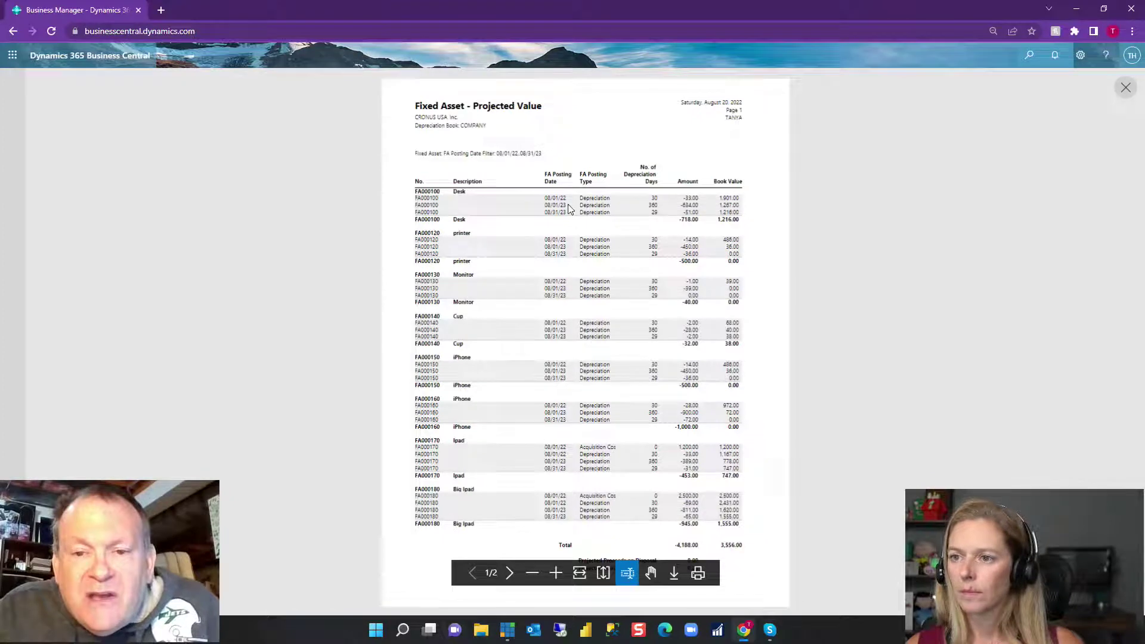
{"action": "left_click", "coordinate": [554, 572]}
{"action": "scroll", "coordinate": [756, 316], "scroll_direction": "up", "scroll_amount": 3}
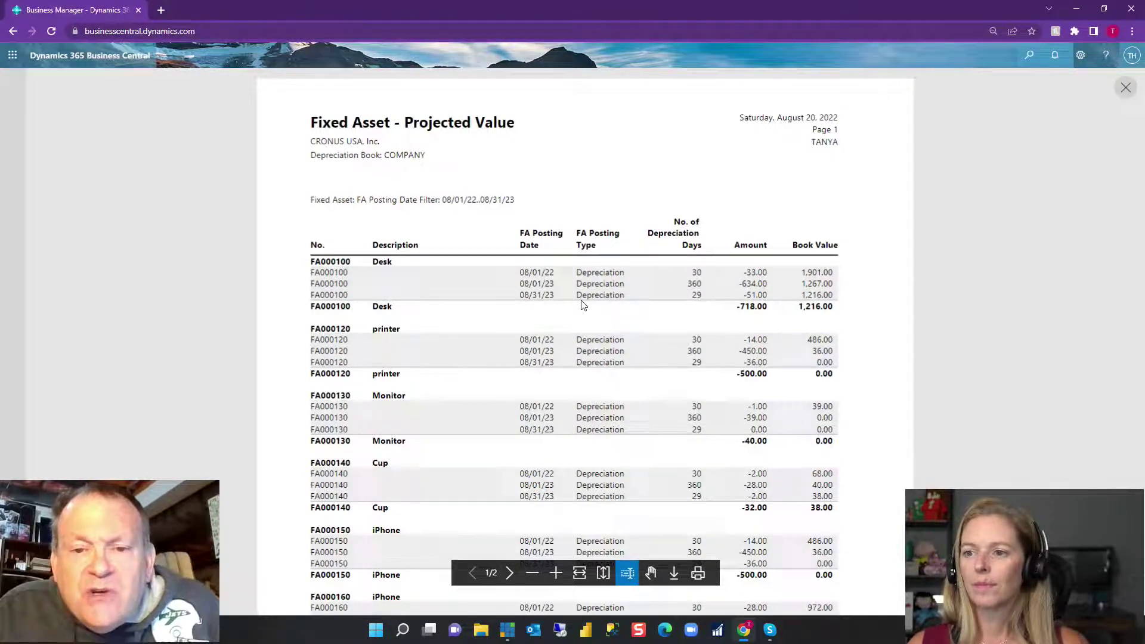
Close the current report preview, search for "proj" and open the options of the Fixed Asset Projected Value report
{"action": "left_click", "coordinate": [1126, 88]}
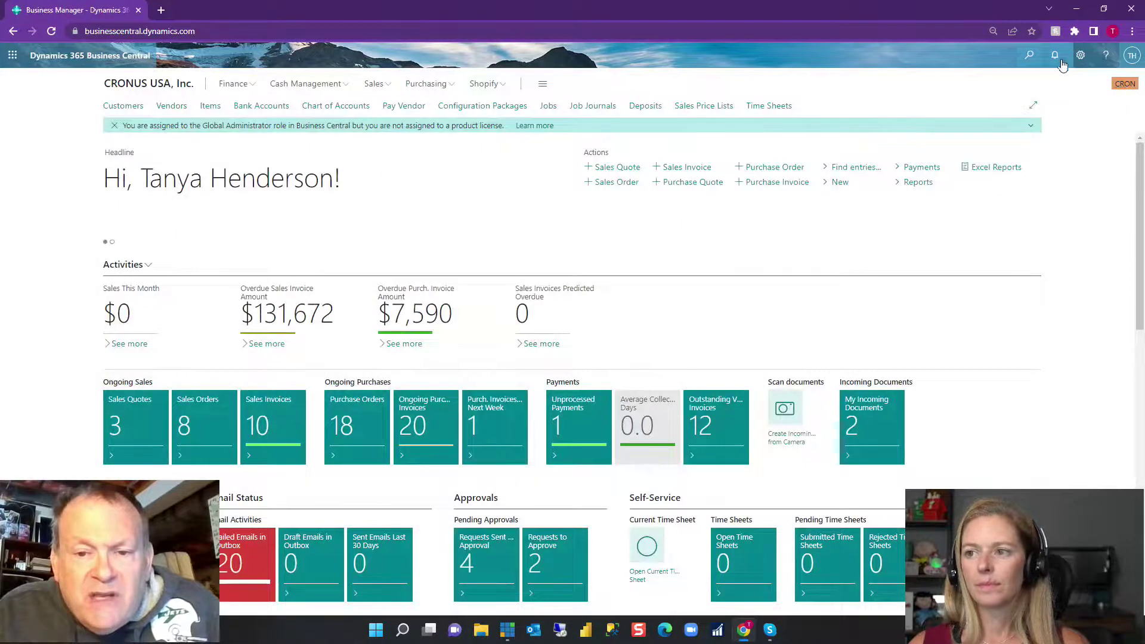
{"action": "left_click", "coordinate": [1029, 60]}
{"action": "type", "text": "prof"}
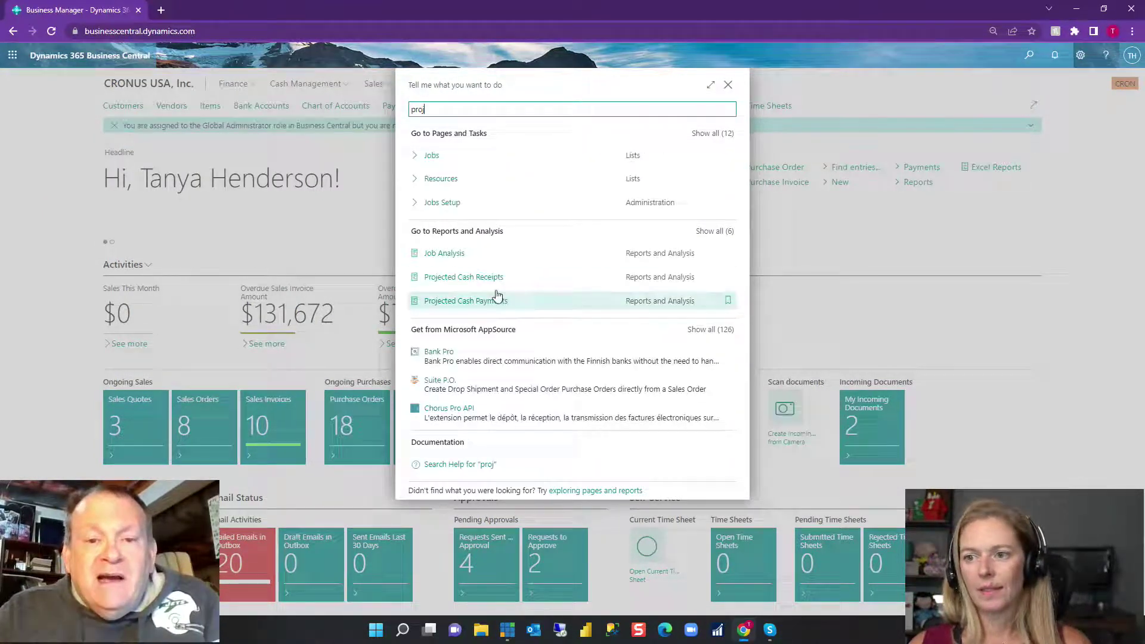
{"action": "left_click", "coordinate": [709, 232]}
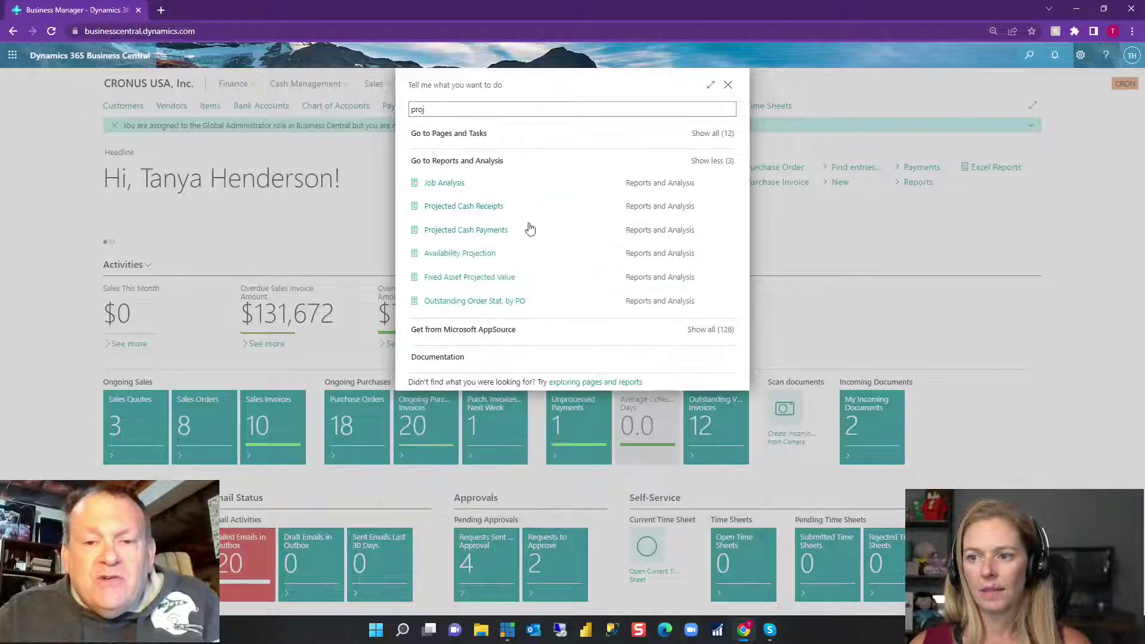
{"action": "left_click", "coordinate": [469, 278]}
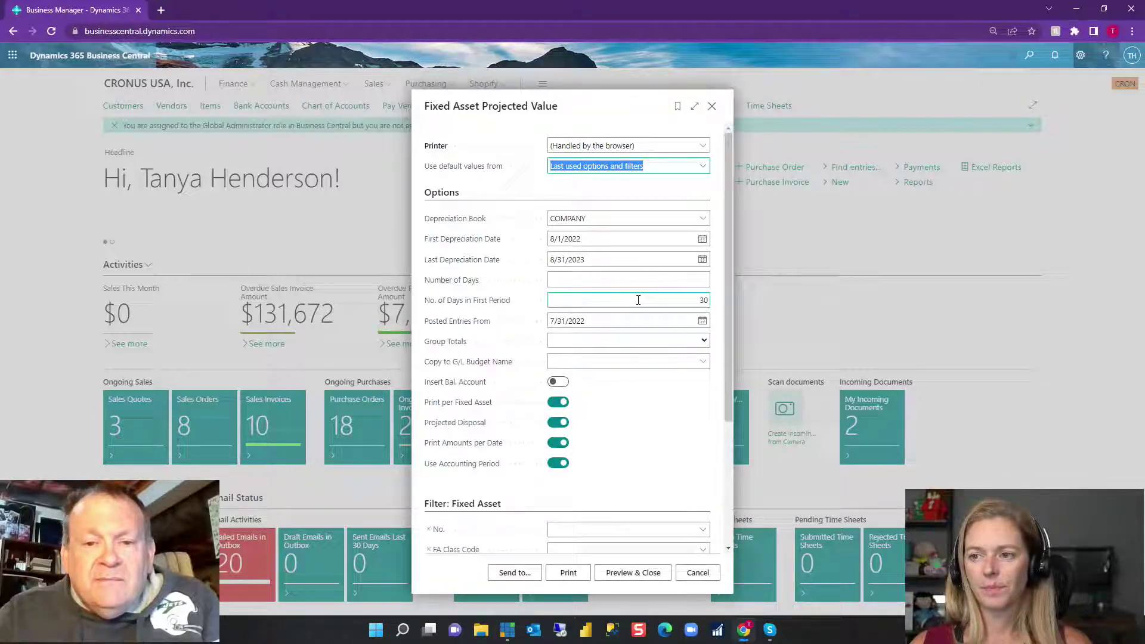
Set the report's Last Depreciation Date to 12/31/2022
{"action": "left_click", "coordinate": [609, 239]}
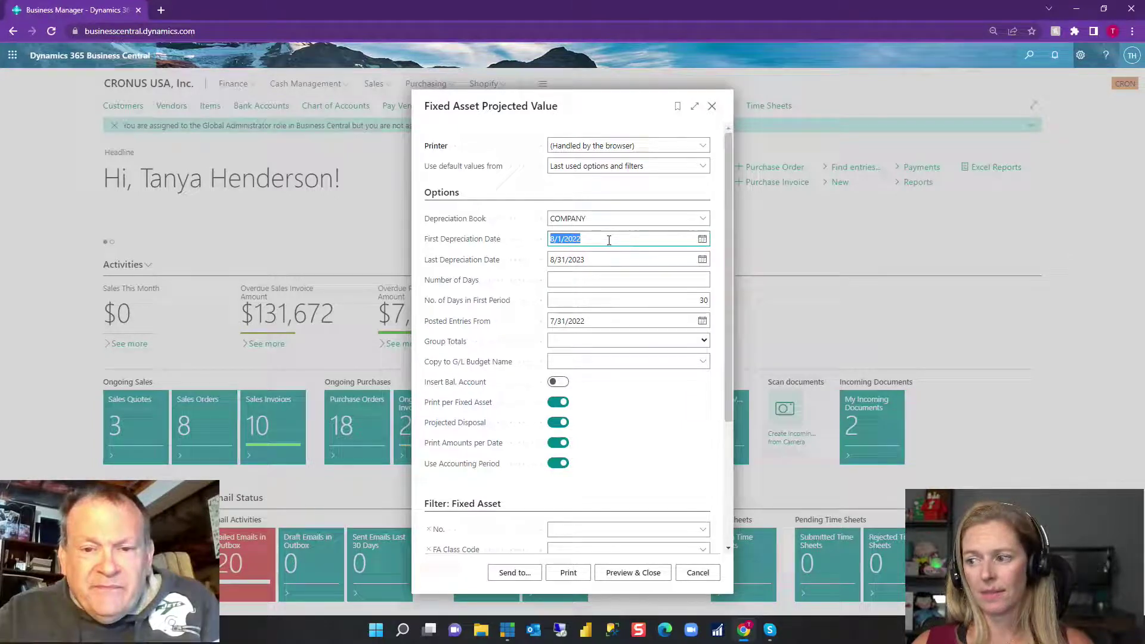
{"action": "left_click", "coordinate": [594, 260]}
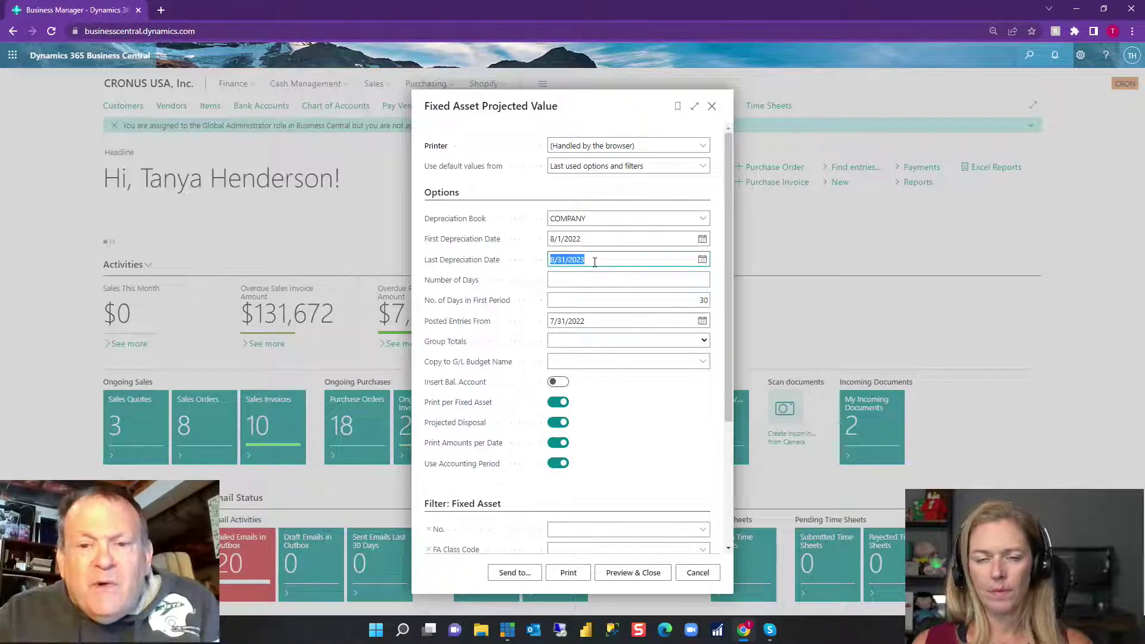
{"action": "type", "text": "12"}
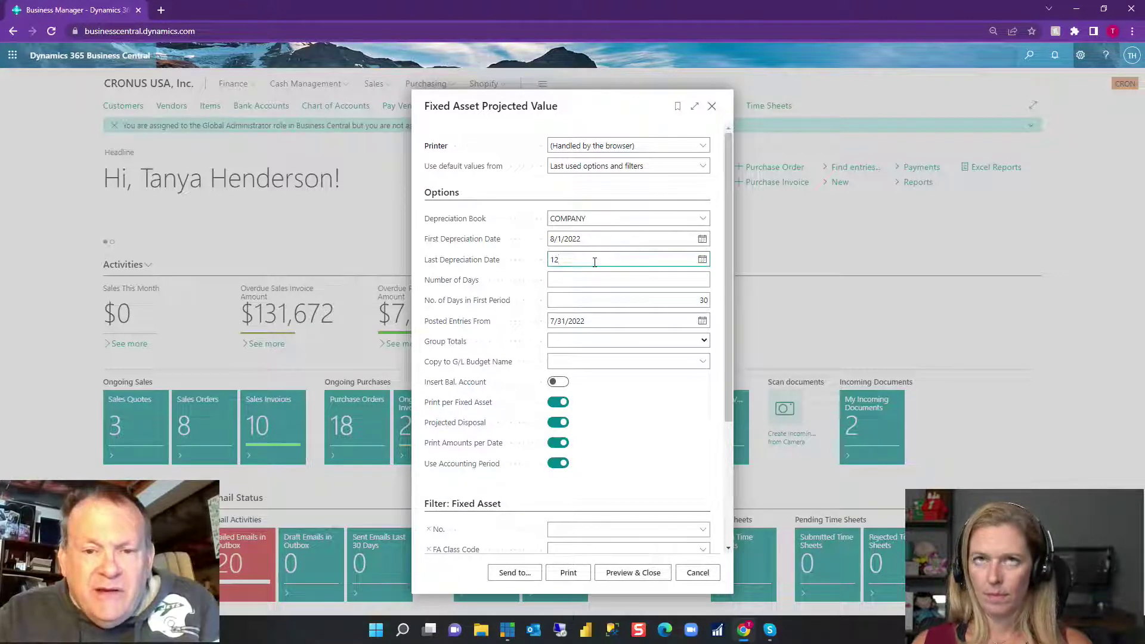
{"action": "type", "text": "3123"}
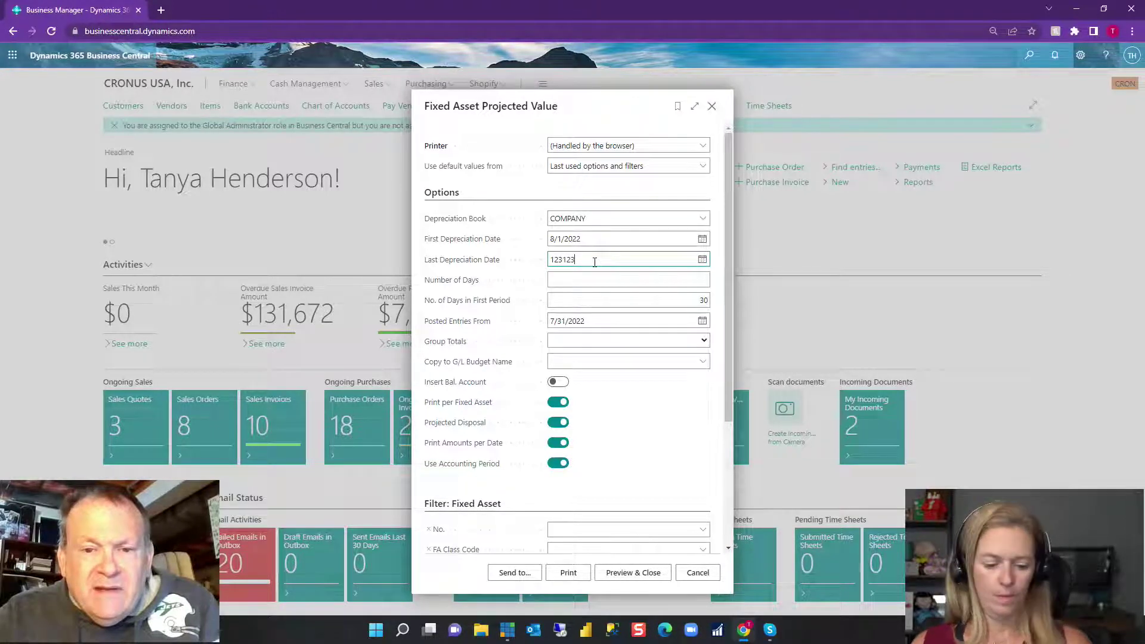
{"action": "key", "text": "BackSpace"}
{"action": "type", "text": "2"}
{"action": "key", "text": "Tab"}
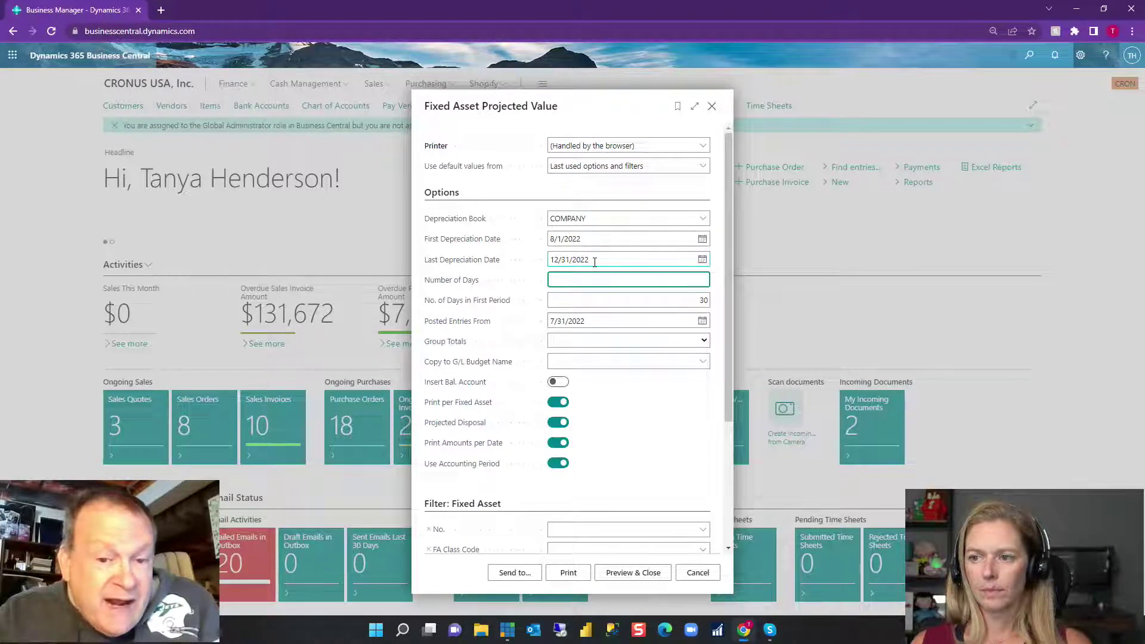
{"action": "key", "text": "Tab"}
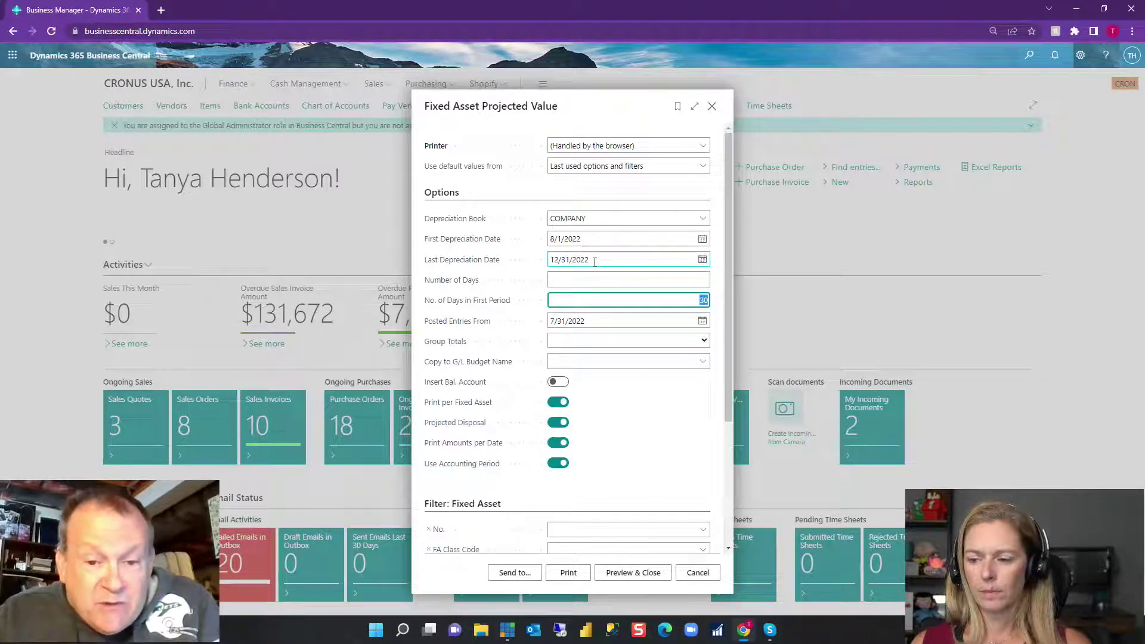
{"action": "key", "text": "Tab"}
{"action": "key", "text": "Tab"}
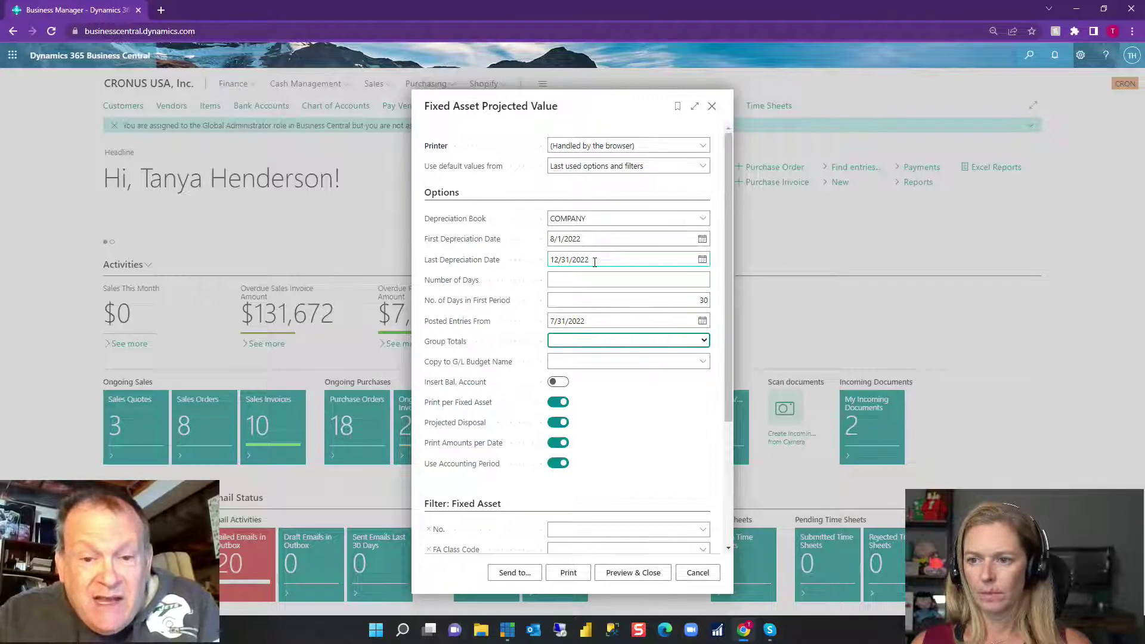
Turn off Use Accounting Period, preview the projected value report and enlarge it to review the depreciation lines
{"action": "scroll", "coordinate": [590, 396], "scroll_direction": "down", "scroll_amount": 2}
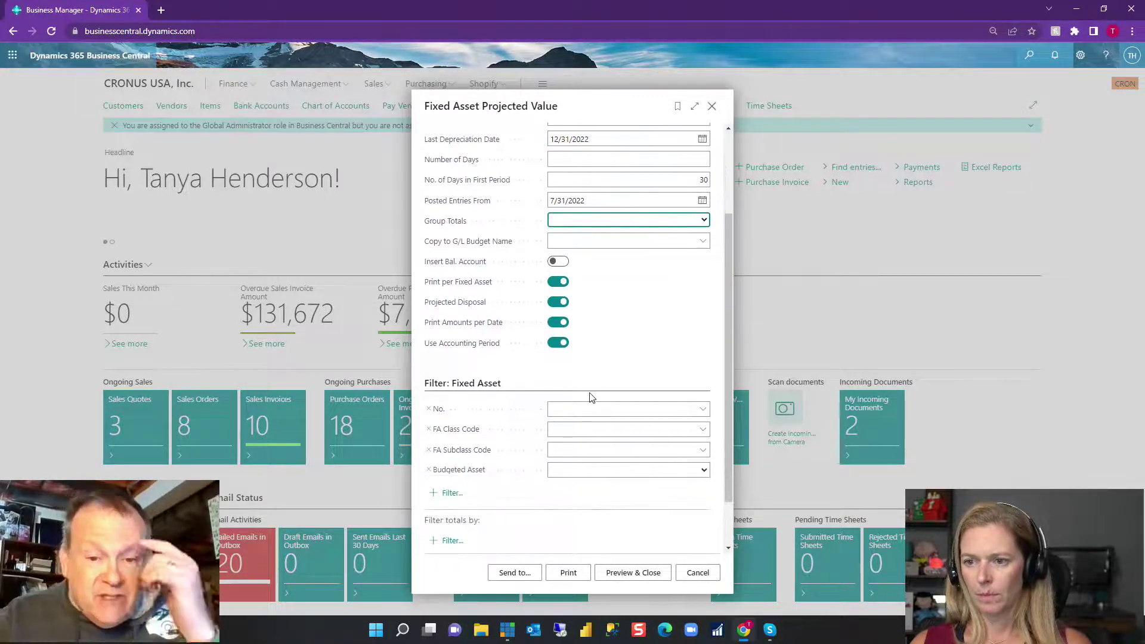
{"action": "left_click", "coordinate": [562, 345]}
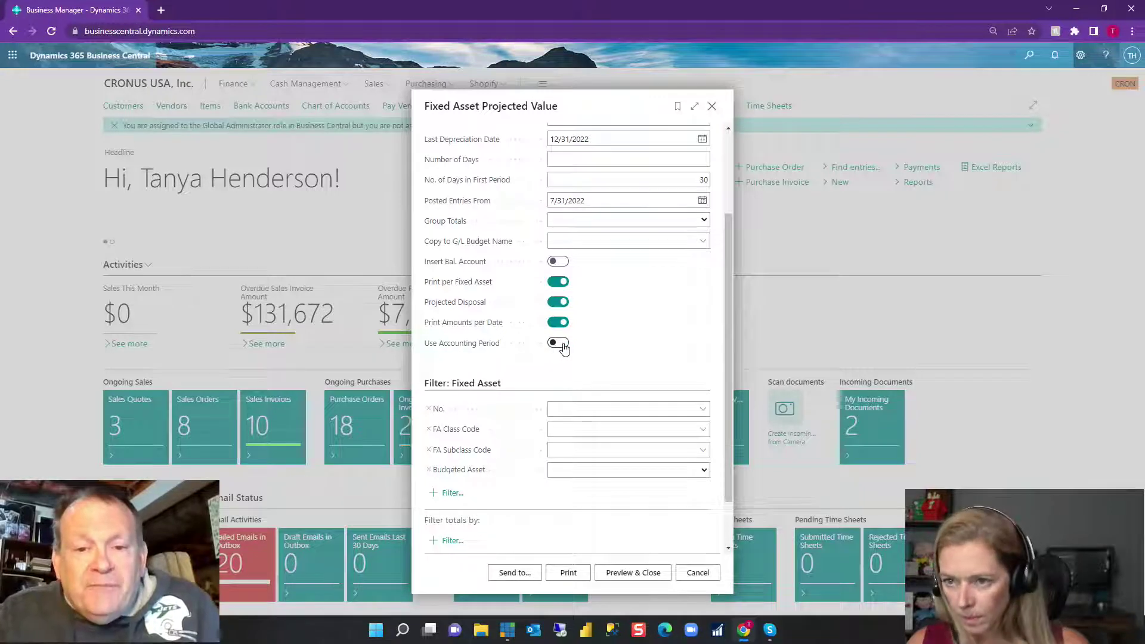
{"action": "left_click", "coordinate": [614, 573]}
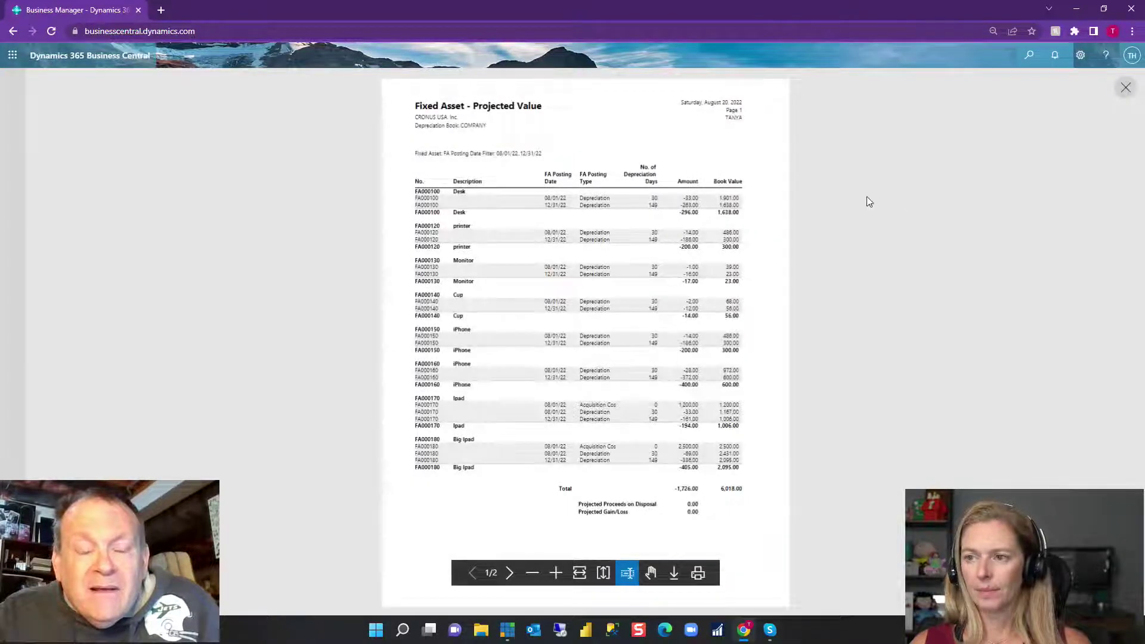
{"action": "left_click", "coordinate": [555, 573]}
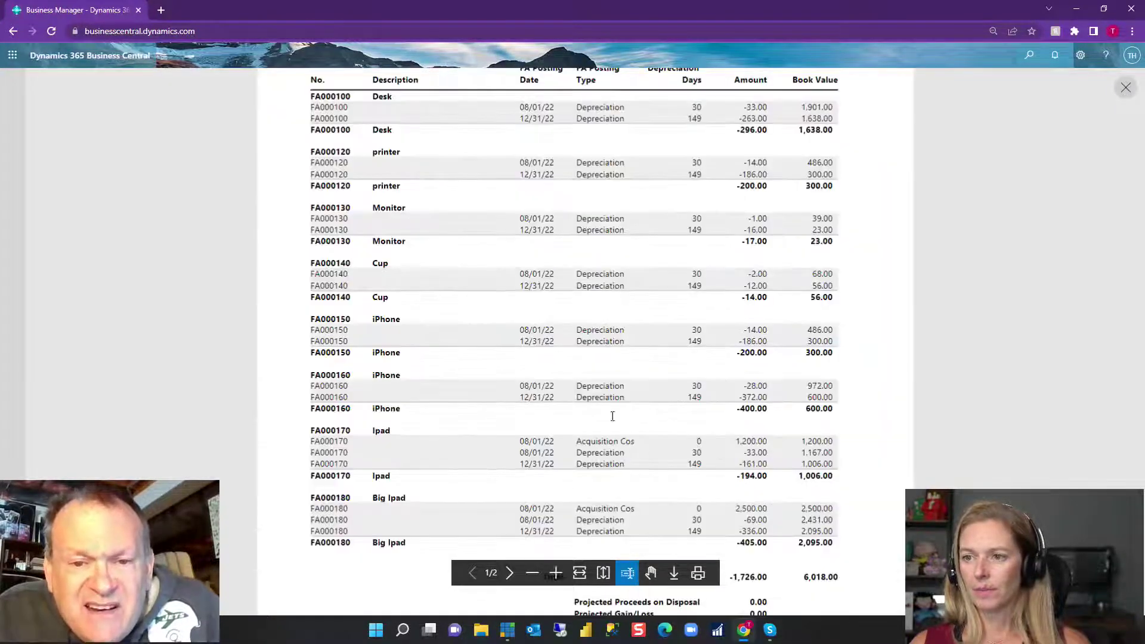
{"action": "scroll", "coordinate": [606, 381], "scroll_direction": "up", "scroll_amount": 3}
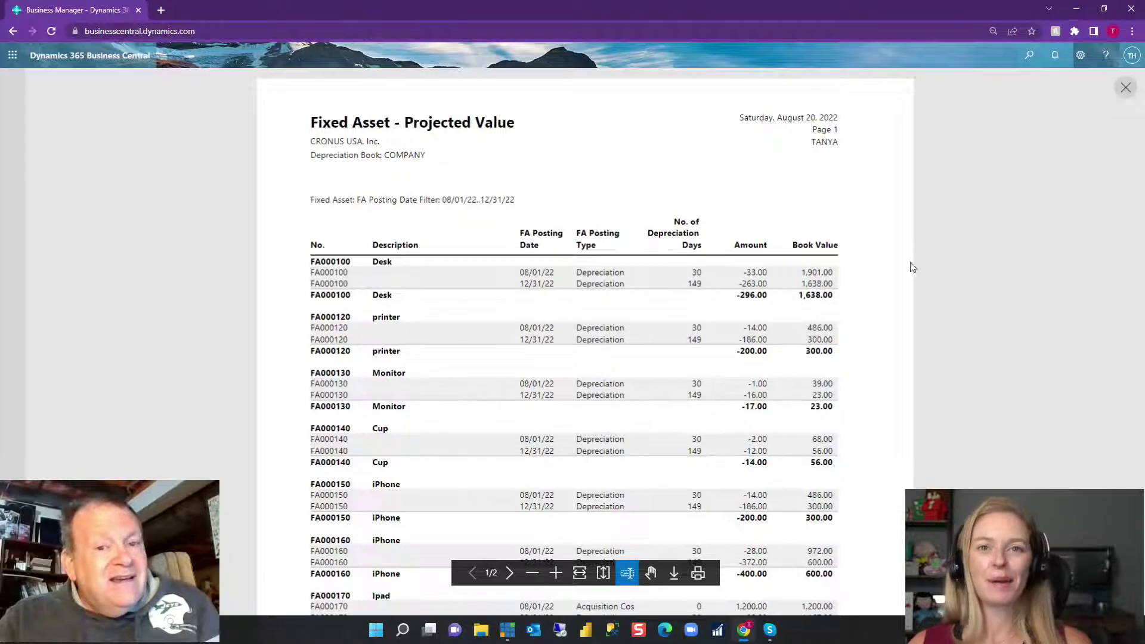
Close the preview and reopen the Fixed Asset Projected Value report options through a search for "proj"
{"action": "left_click", "coordinate": [1125, 87]}
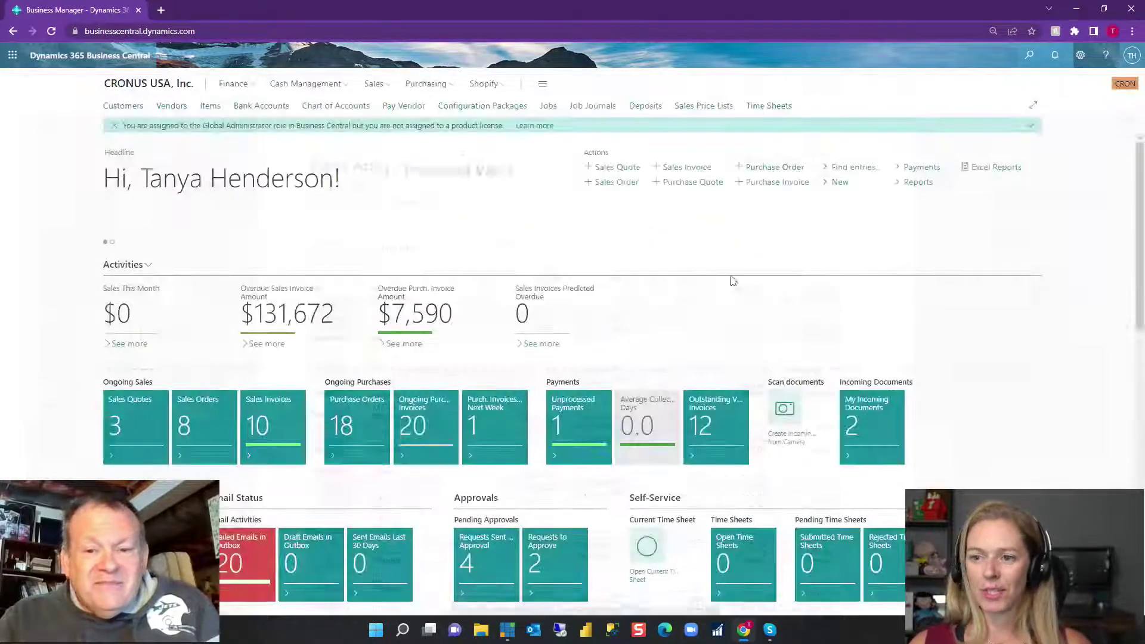
{"action": "left_click", "coordinate": [1027, 56]}
{"action": "type", "text": "proj"}
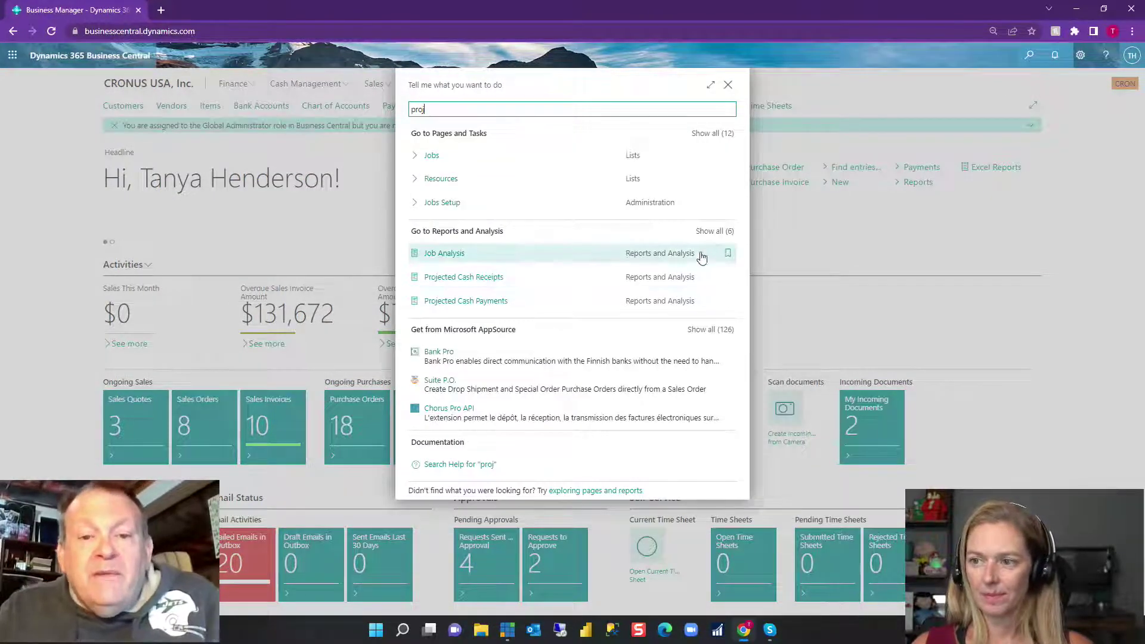
{"action": "left_click", "coordinate": [720, 231]}
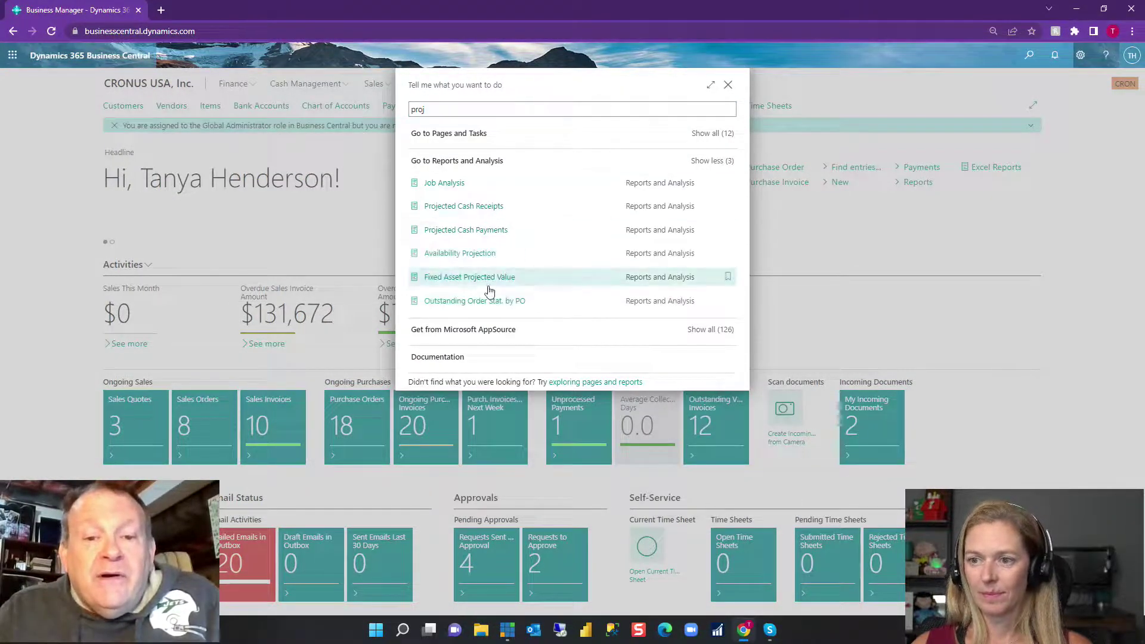
{"action": "left_click", "coordinate": [480, 276]}
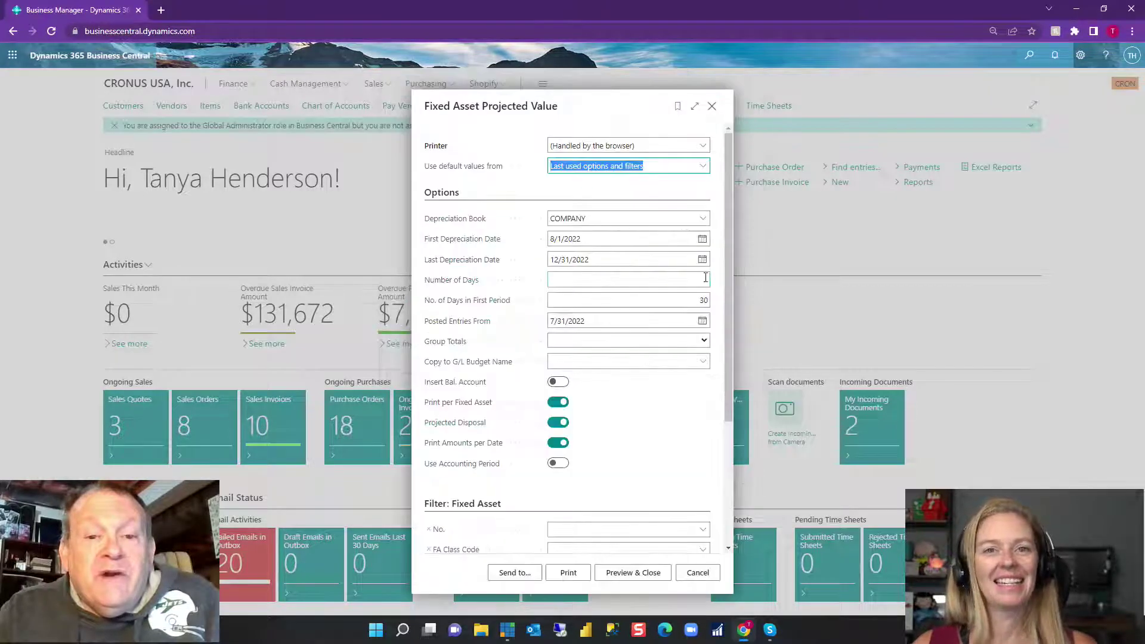
Set Number of Days to 30 and clear No. of Days in First Period in the report options
{"action": "left_click", "coordinate": [598, 238]}
{"action": "left_click", "coordinate": [599, 258]}
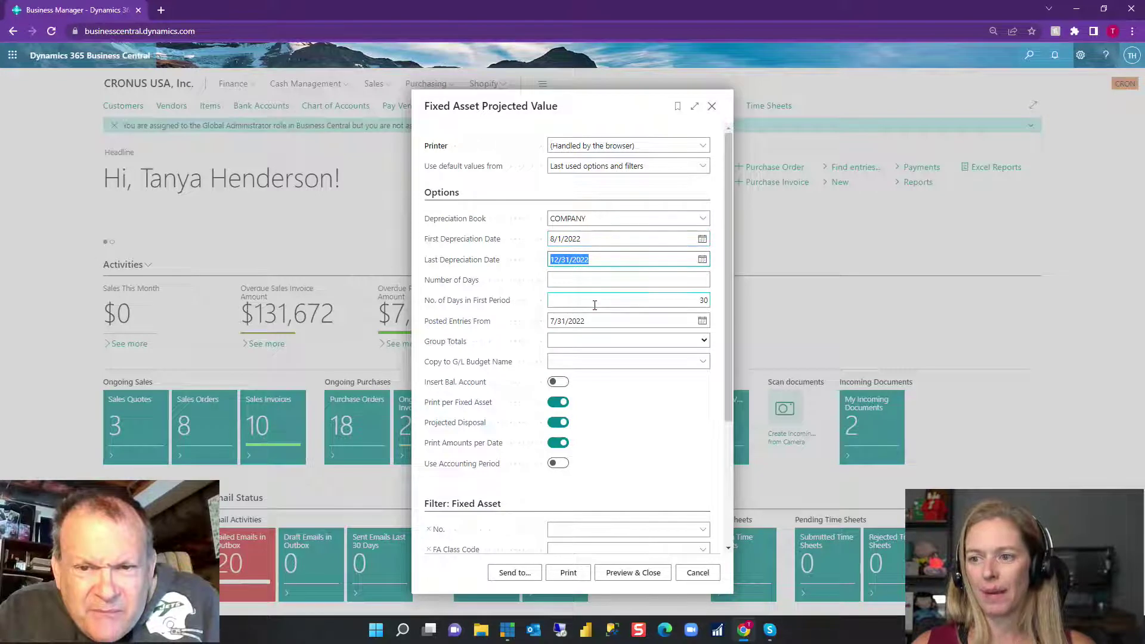
{"action": "key", "text": "Tab"}
{"action": "type", "text": "30"}
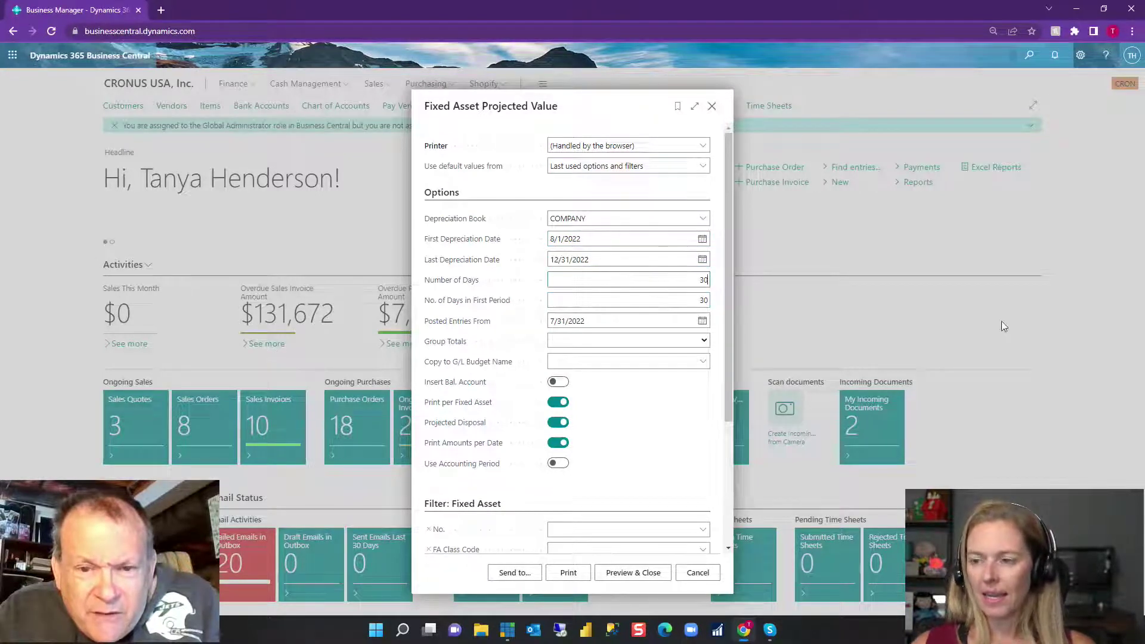
{"action": "key", "text": "Tab"}
{"action": "key", "text": "Tab"}
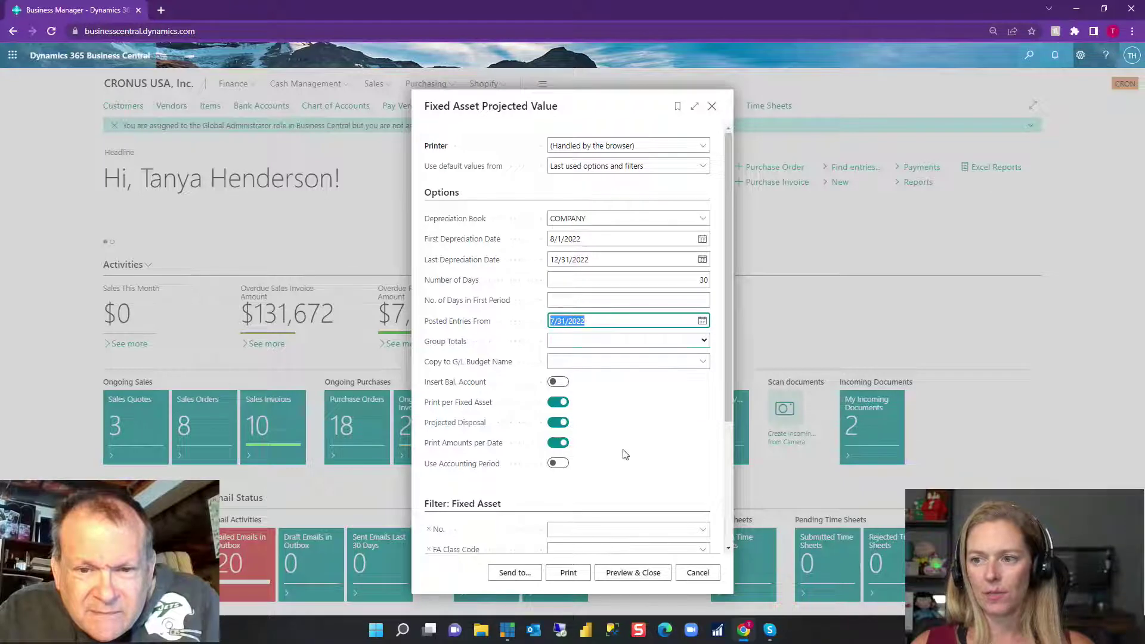
{"action": "left_click", "coordinate": [611, 344]}
{"action": "left_click", "coordinate": [611, 340]}
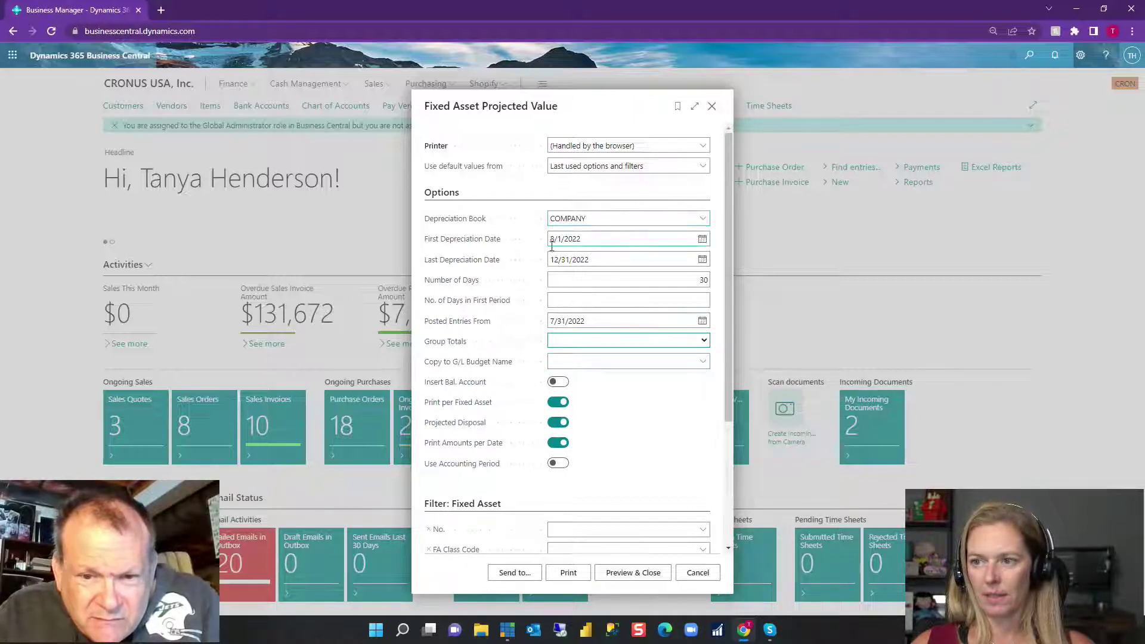
Preview the projected value report and enlarge it to review the periodic depreciation per asset
{"action": "scroll", "coordinate": [640, 421], "scroll_direction": "down", "scroll_amount": 2}
{"action": "scroll", "coordinate": [640, 421], "scroll_direction": "down", "scroll_amount": 2}
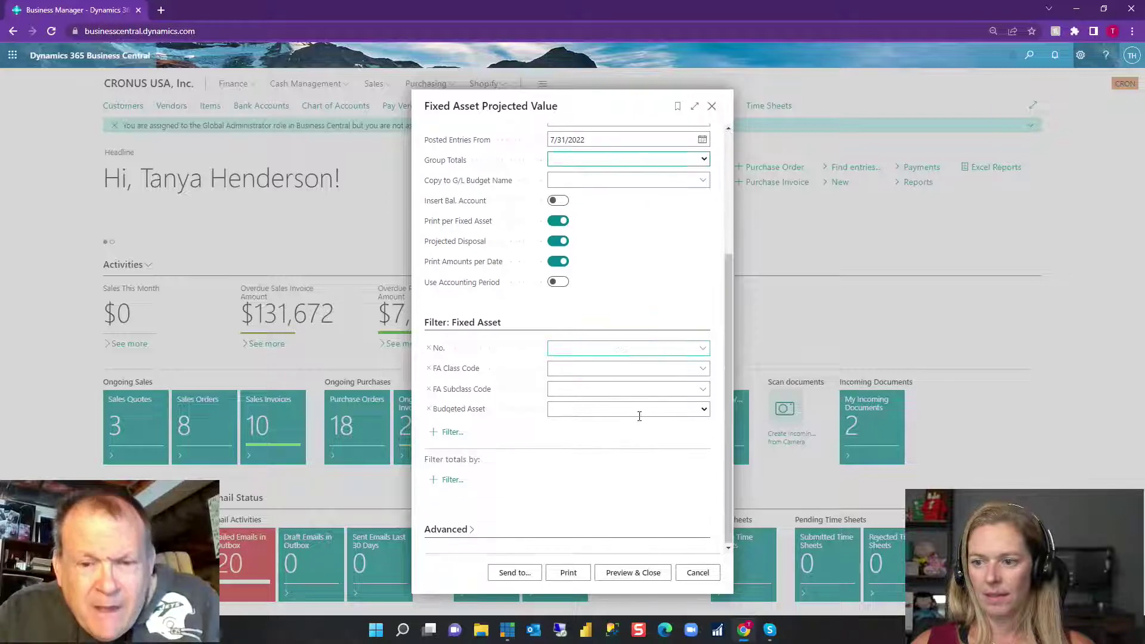
{"action": "left_click", "coordinate": [628, 575]}
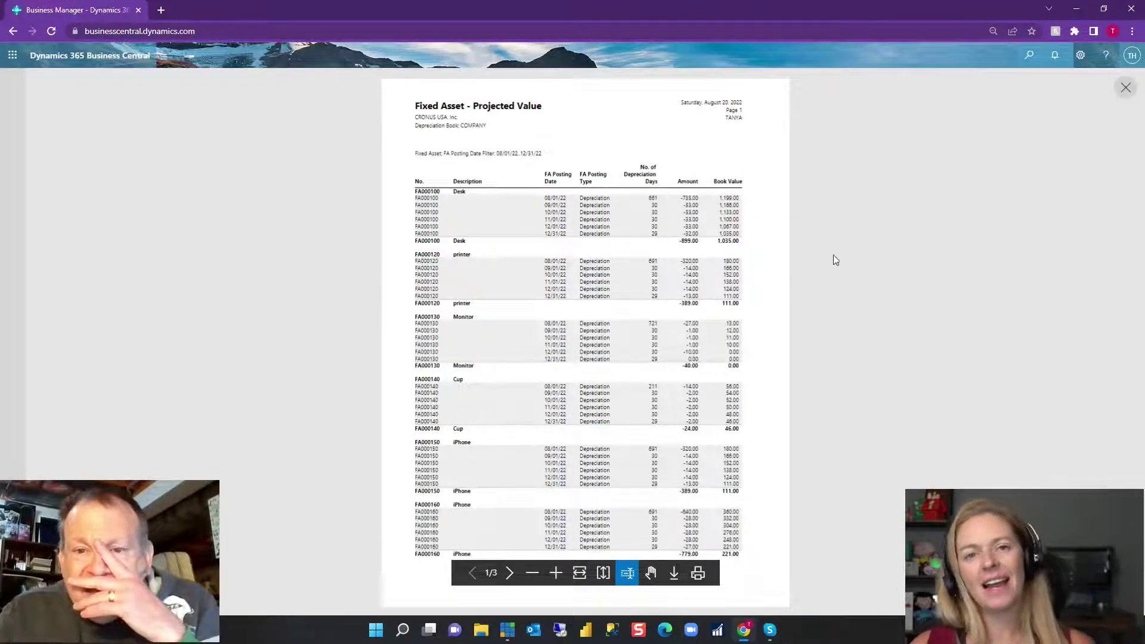
{"action": "left_click", "coordinate": [554, 574]}
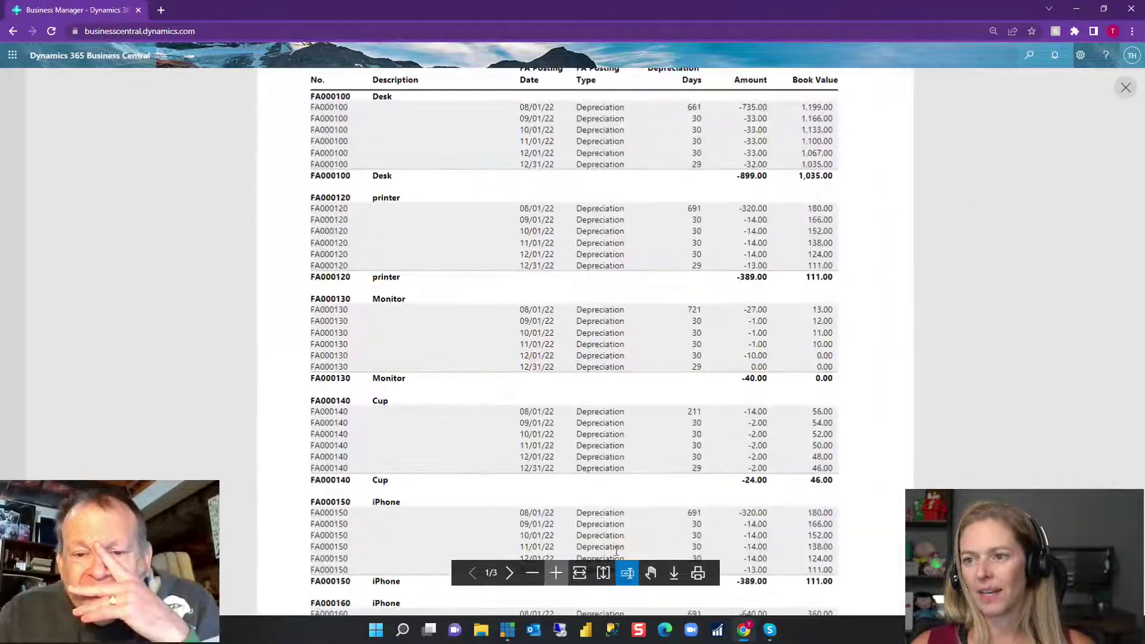
{"action": "scroll", "coordinate": [882, 401], "scroll_direction": "up", "scroll_amount": 3}
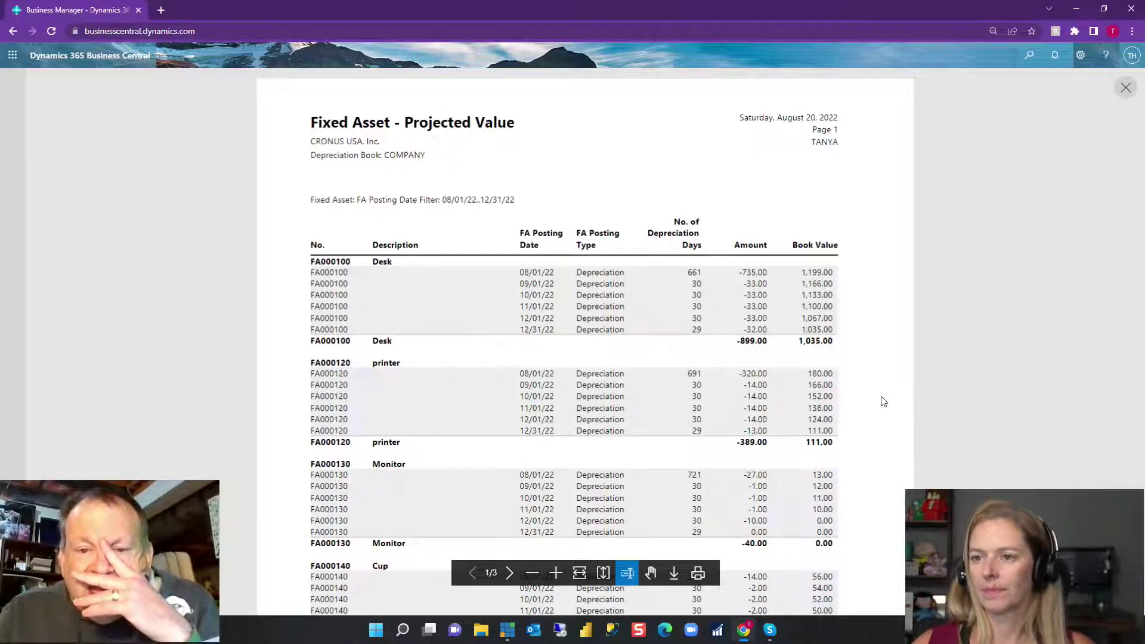
Leave the preview, reopen the Fixed Asset Projected Value report options and close them without running the report
{"action": "left_click", "coordinate": [1120, 89]}
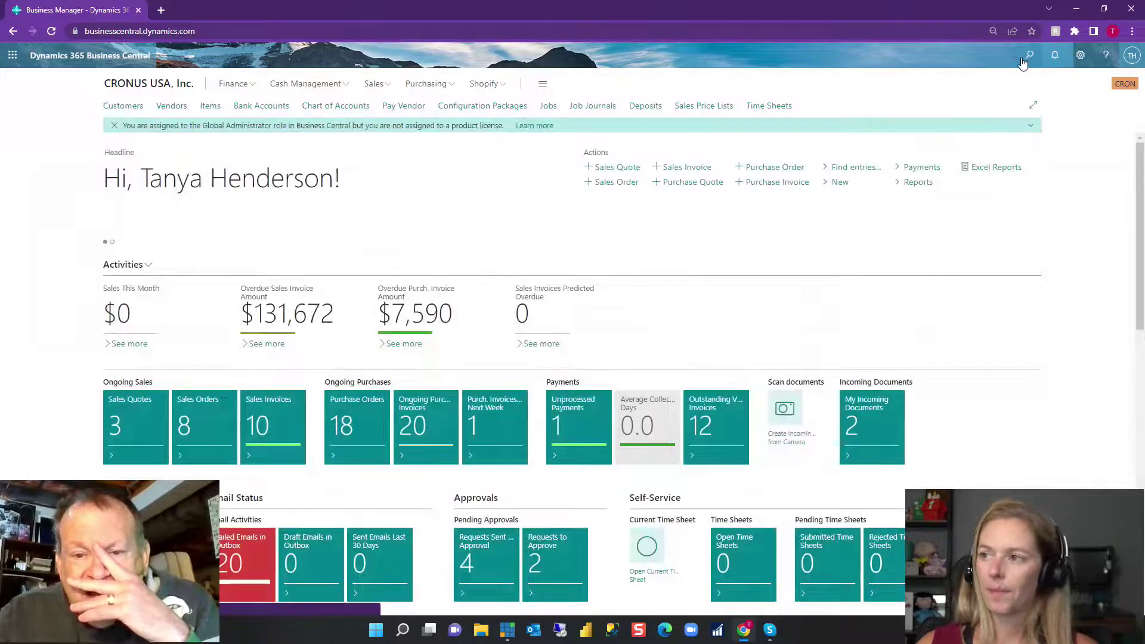
{"action": "left_click", "coordinate": [1022, 59]}
{"action": "type", "text": "proj"}
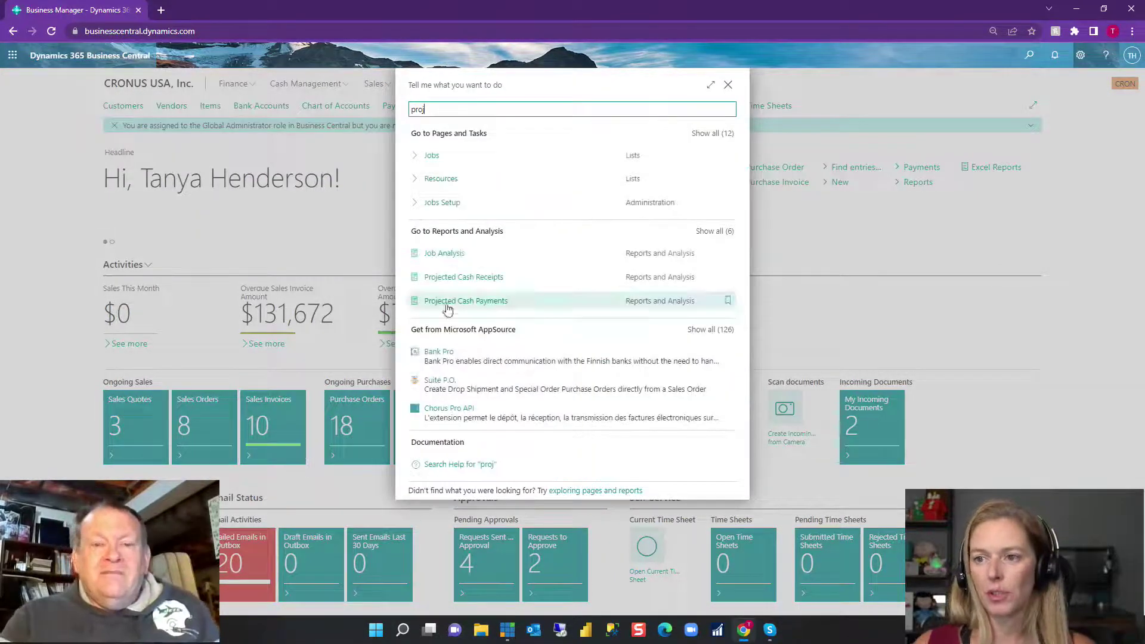
{"action": "left_click", "coordinate": [711, 238]}
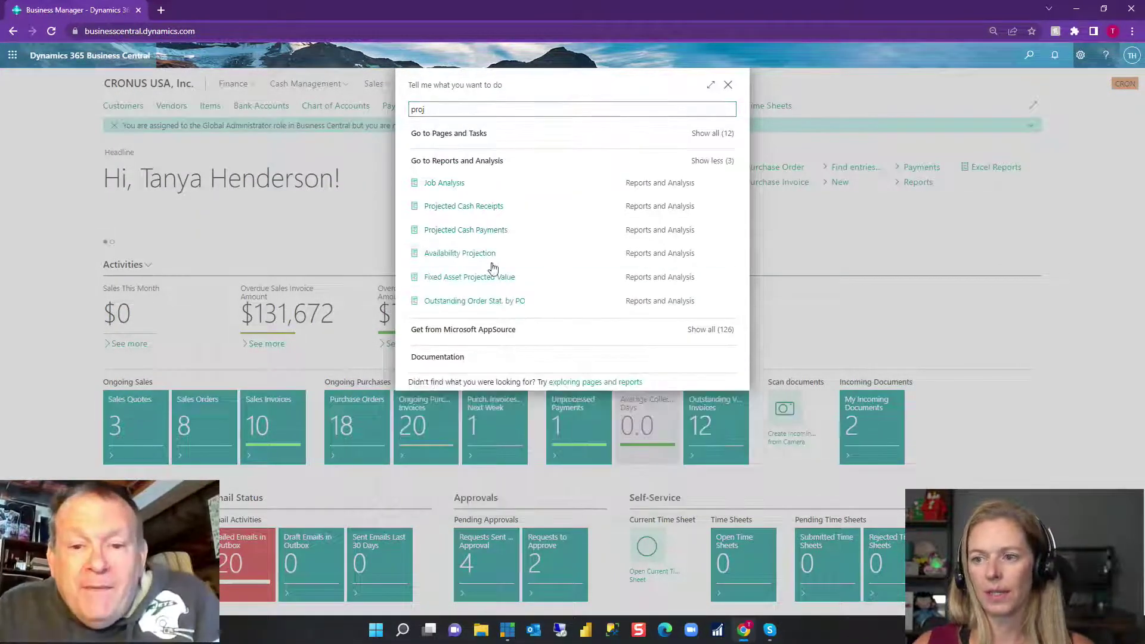
{"action": "left_click", "coordinate": [469, 277]}
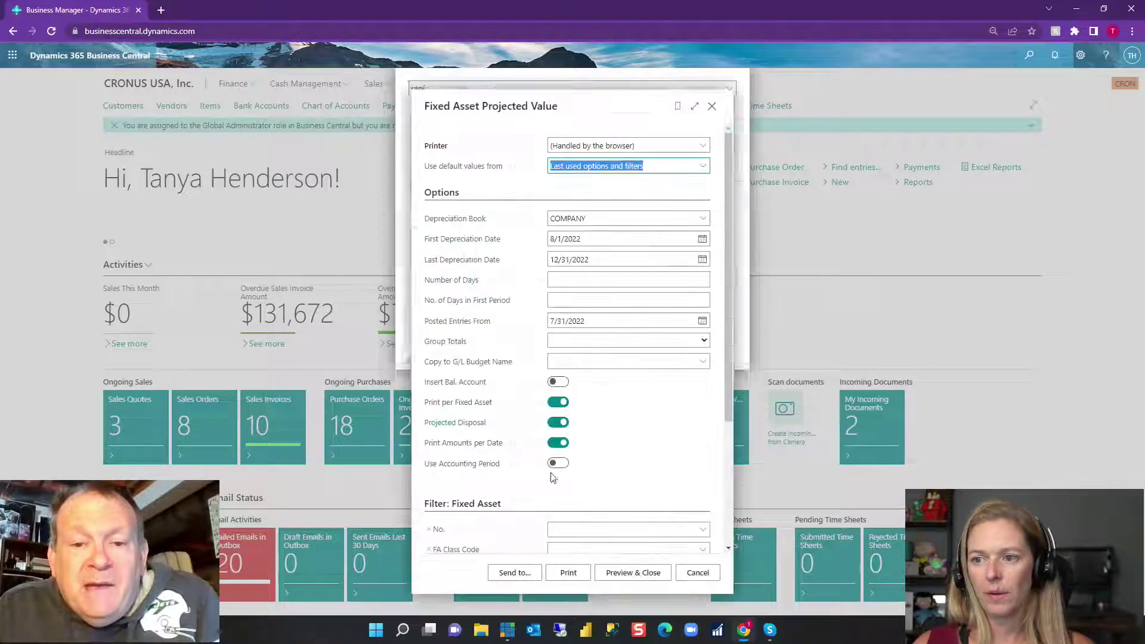
{"action": "left_click", "coordinate": [691, 280]}
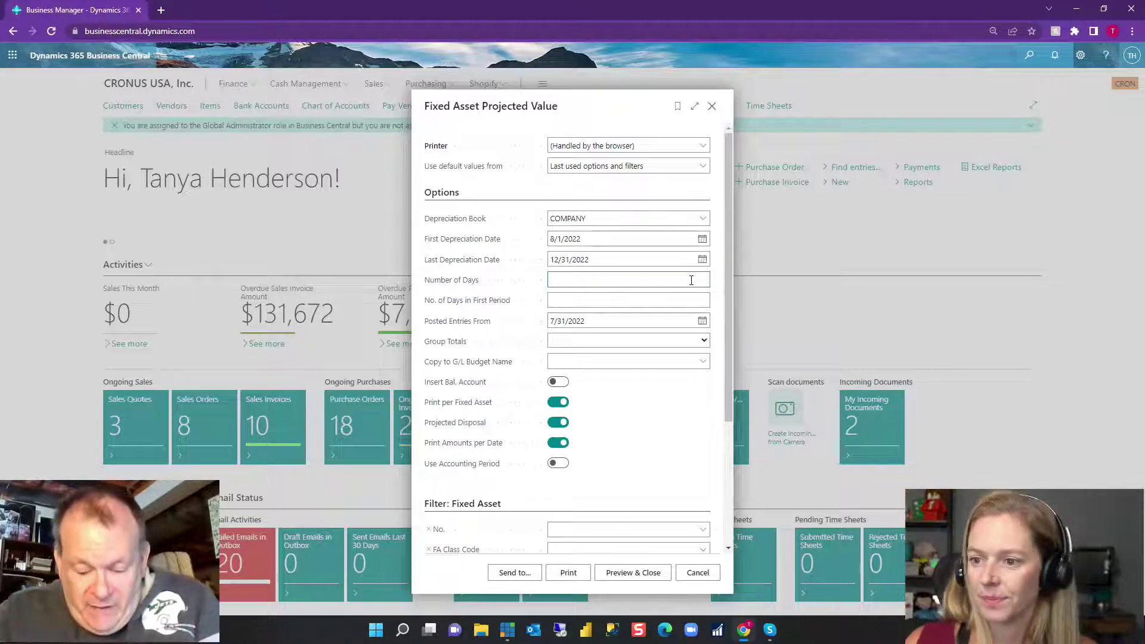
{"action": "left_click", "coordinate": [712, 106]}
Search for "depr", list all matching pages and tasks, and open Calculate Depreciation
{"action": "left_click", "coordinate": [1030, 56]}
{"action": "type", "text": "depr"}
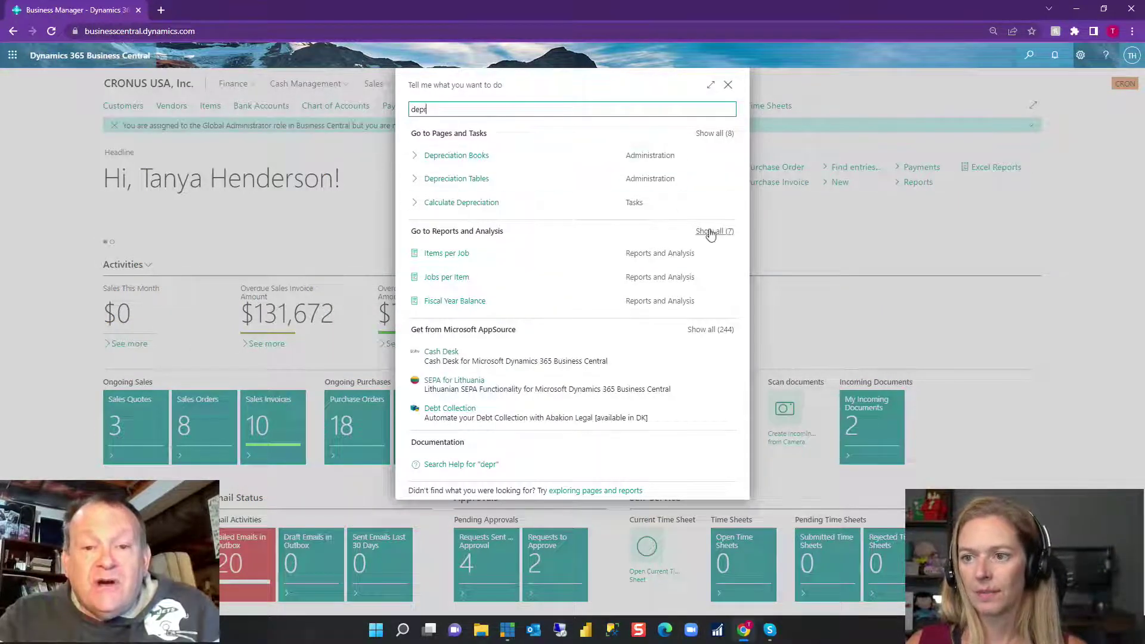
{"action": "left_click", "coordinate": [708, 137]}
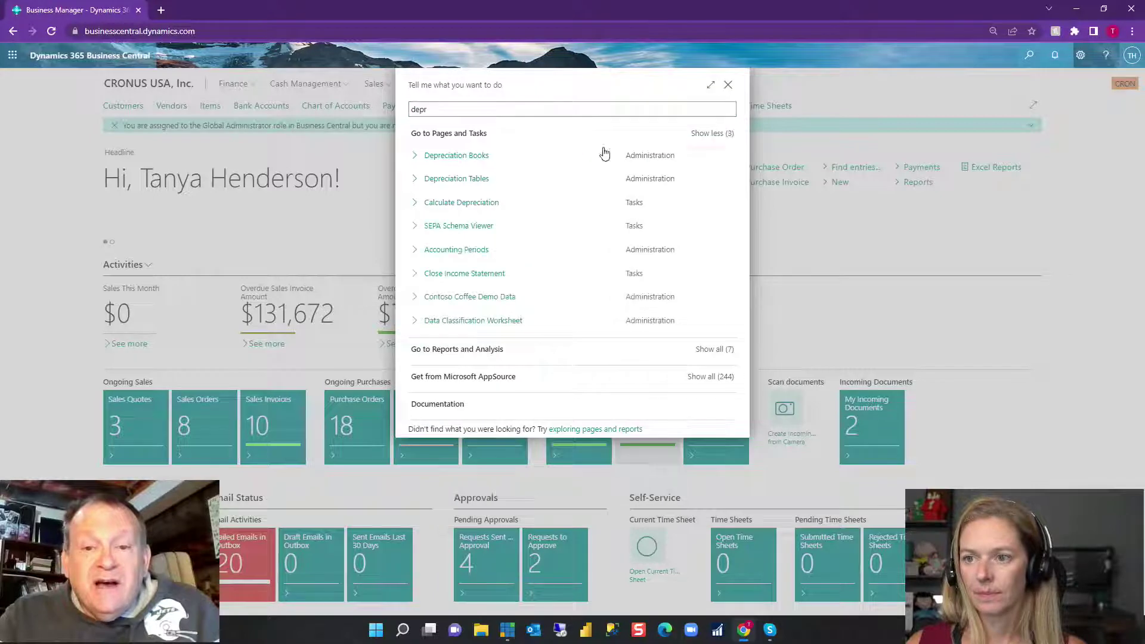
{"action": "left_click", "coordinate": [453, 204]}
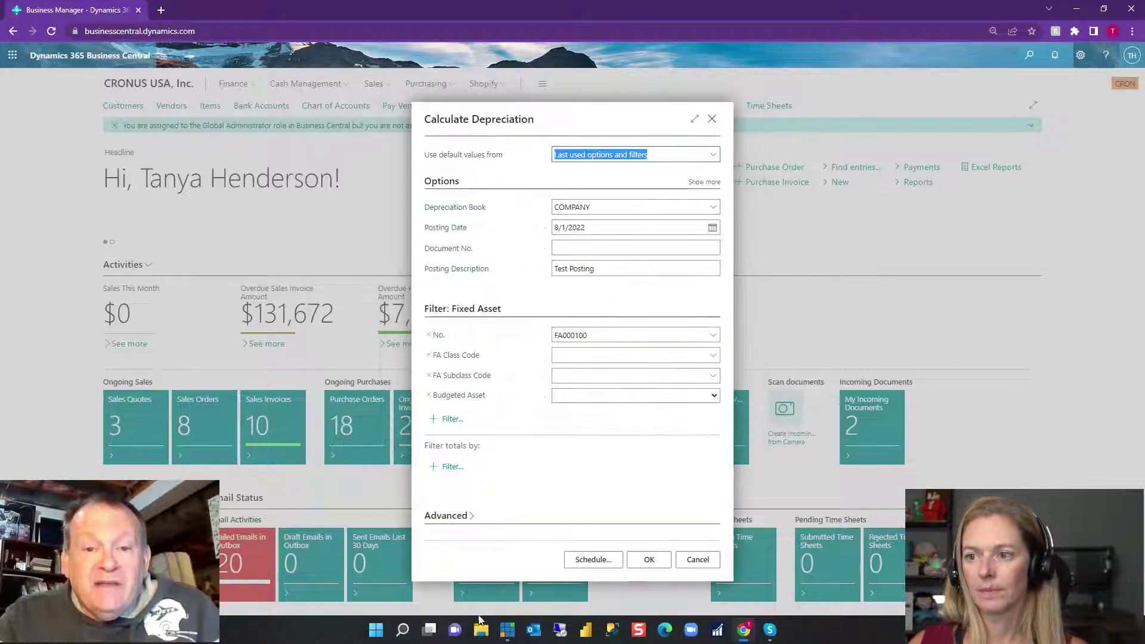
Set the depreciation run's Posting Date to 8/31/2022 and its Posting Description to "08312022 Depr"
{"action": "left_click", "coordinate": [635, 229]}
{"action": "type", "text": "8/31"}
{"action": "key", "text": "Tab"}
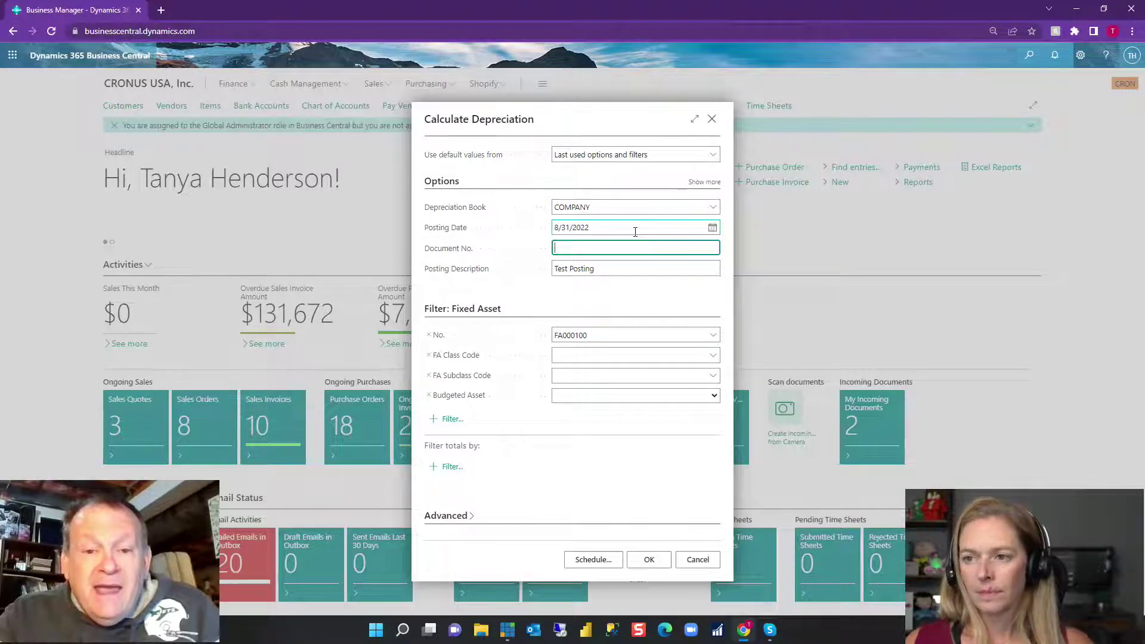
{"action": "key", "text": "Tab"}
{"action": "type", "text": "08312"}
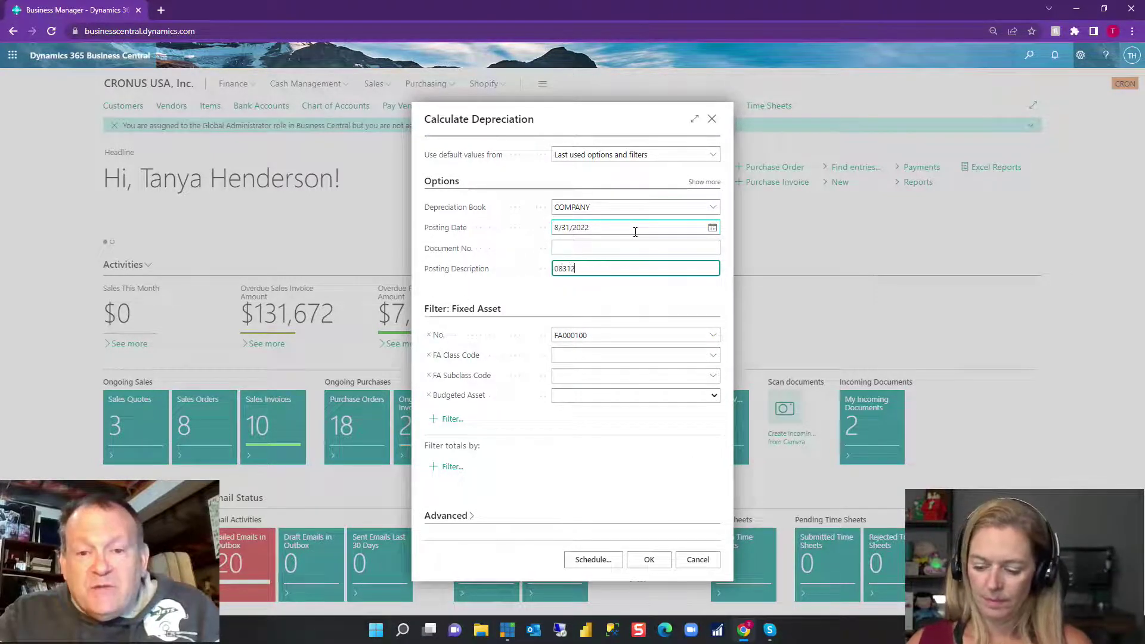
{"action": "type", "text": "022 Depr"}
{"action": "key", "text": "Tab"}
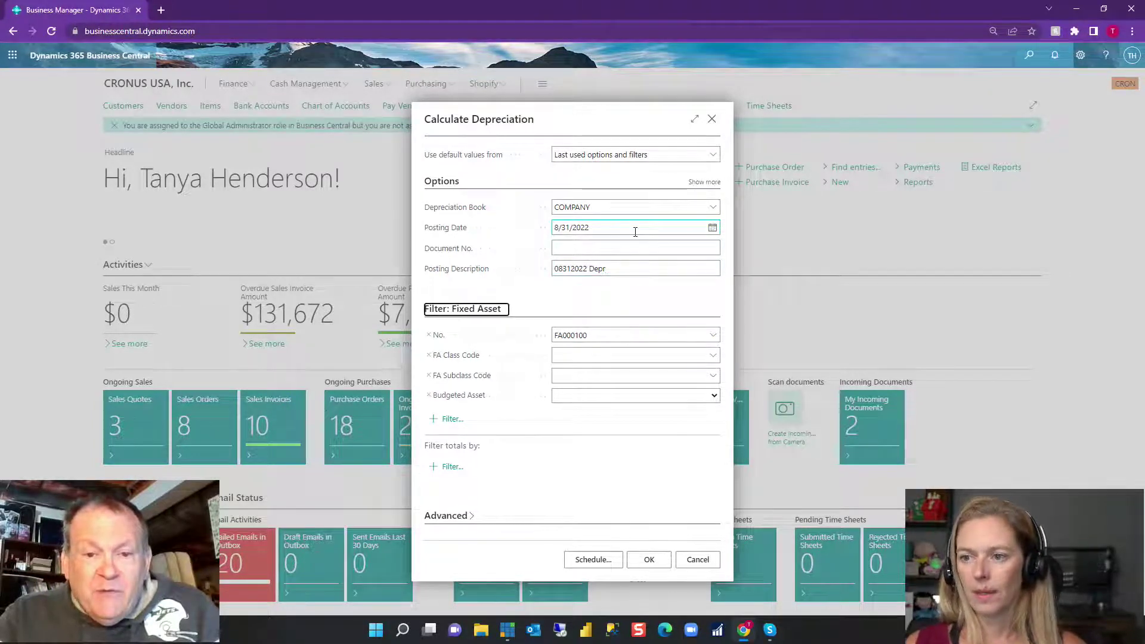
Clear the fixed asset No. filter, calculate depreciation for all assets and open the Fixed Asset G/L Journal
{"action": "left_click", "coordinate": [596, 334]}
{"action": "key", "text": "BackSpace"}
{"action": "key", "text": "Tab"}
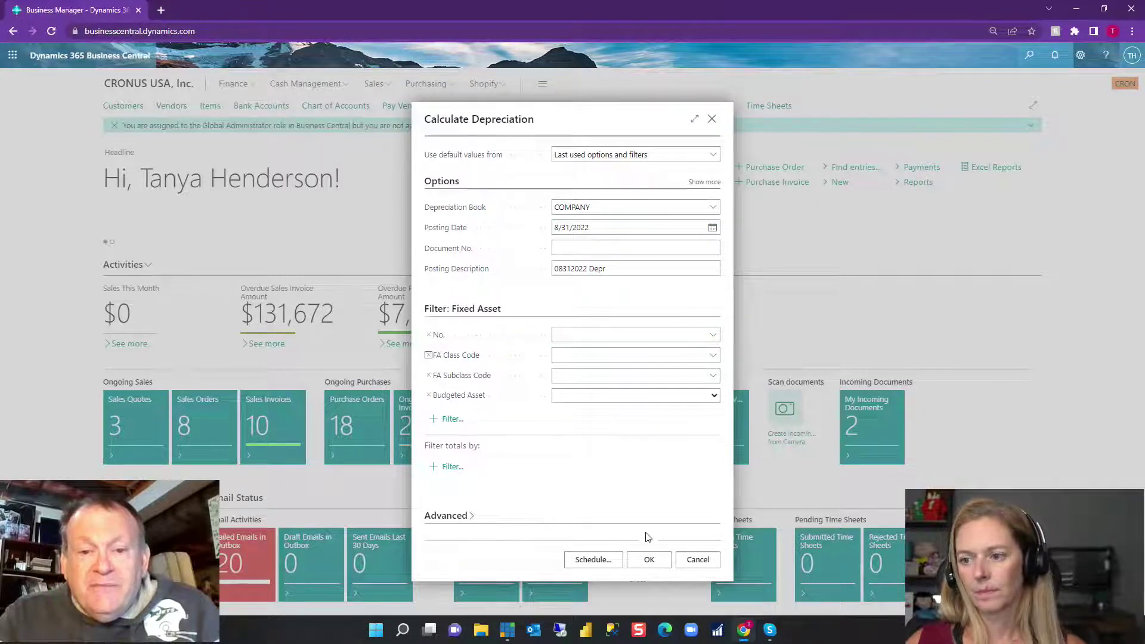
{"action": "left_click", "coordinate": [644, 558]}
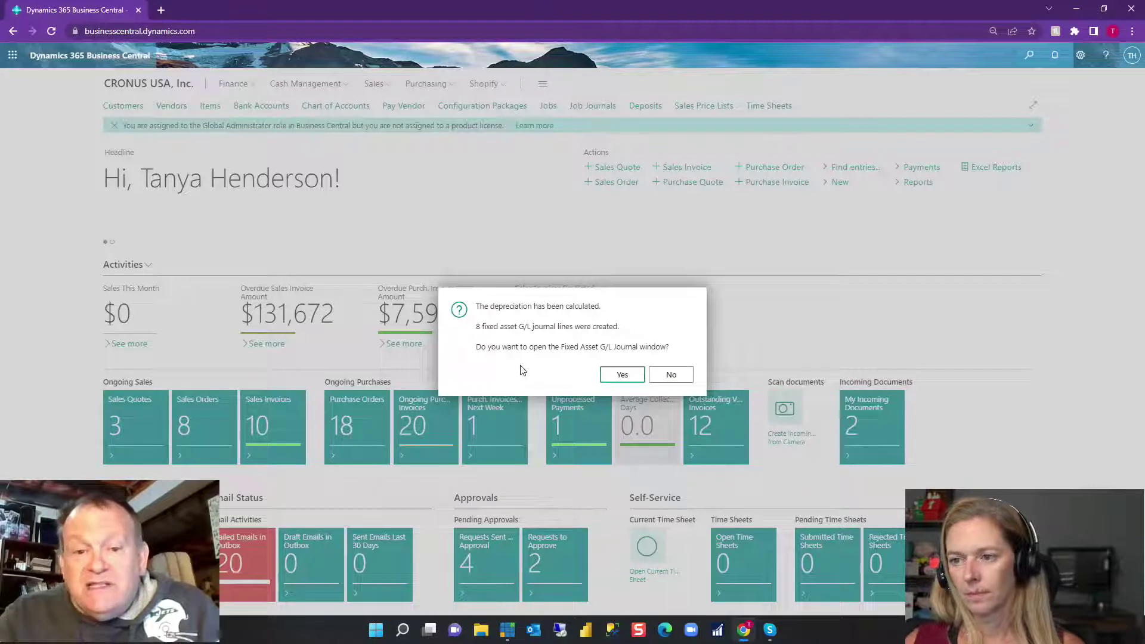
{"action": "left_click", "coordinate": [622, 384]}
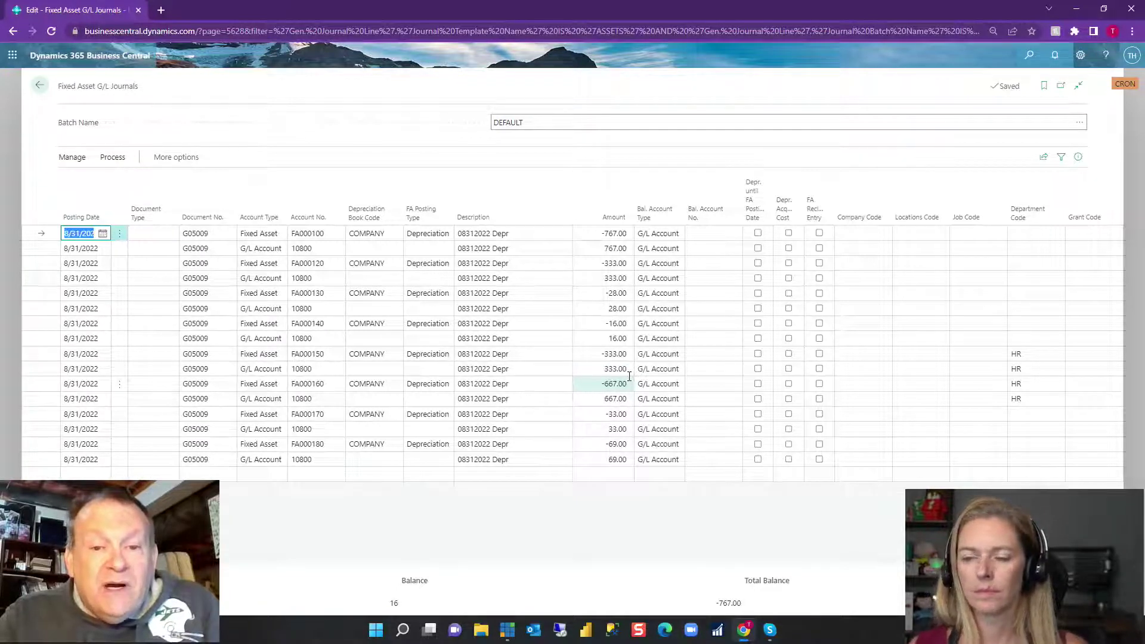
Select the first balancing G/L line and try to post the depreciation lines in the DEFAULT batch, accepting the posting date after the working date
{"action": "left_click", "coordinate": [52, 254]}
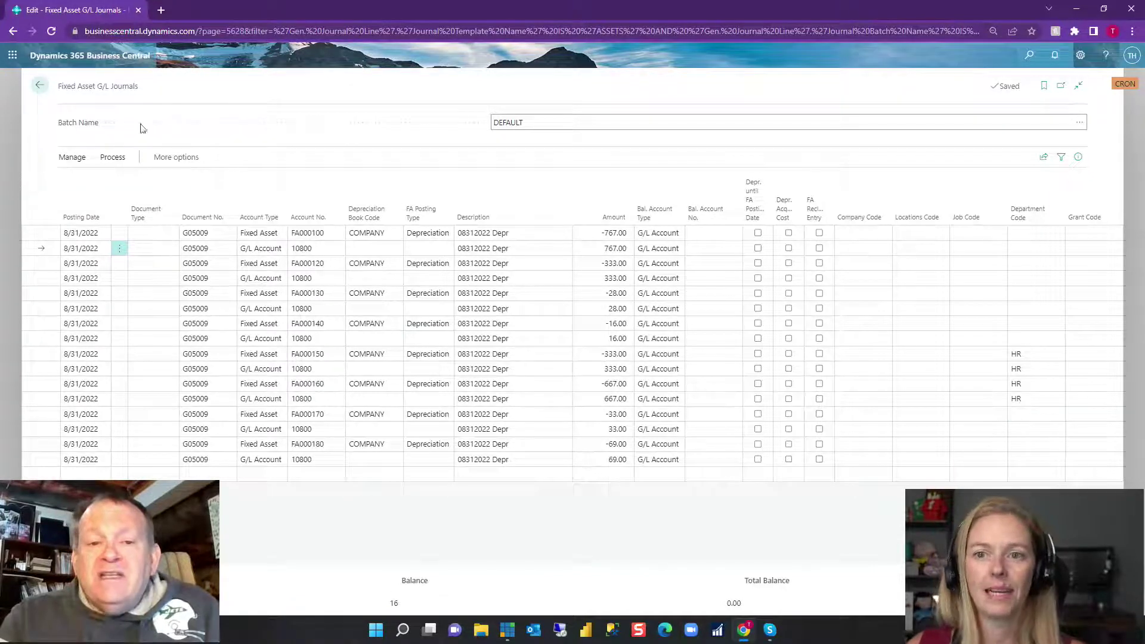
{"action": "left_click", "coordinate": [110, 158]}
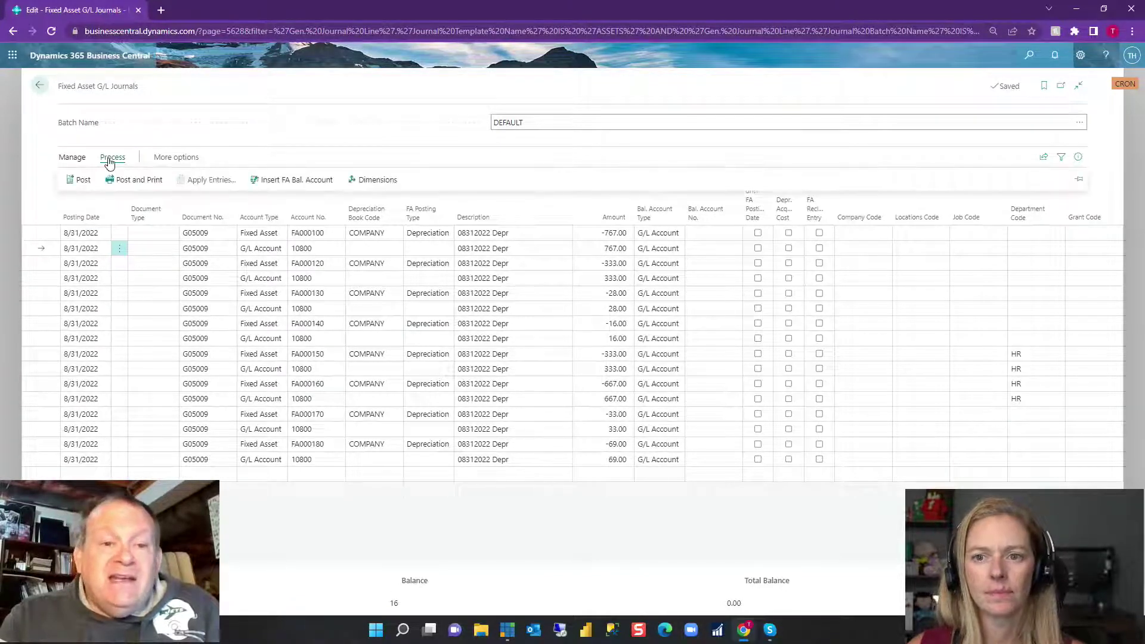
{"action": "left_click", "coordinate": [83, 180]}
{"action": "left_click", "coordinate": [608, 366]}
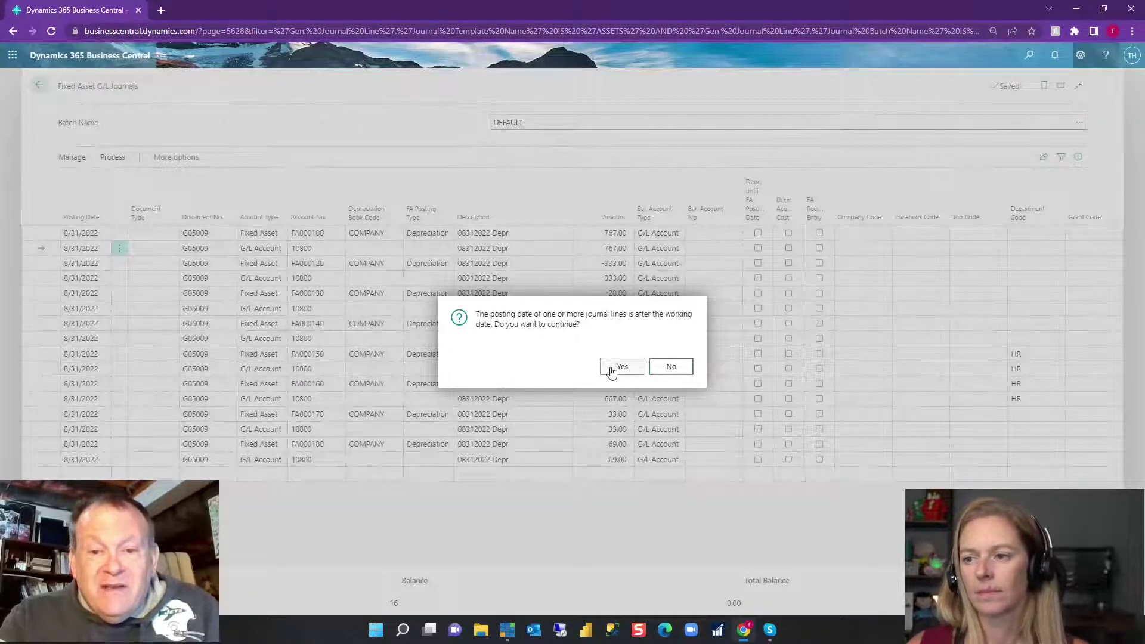
{"action": "left_click", "coordinate": [611, 371]}
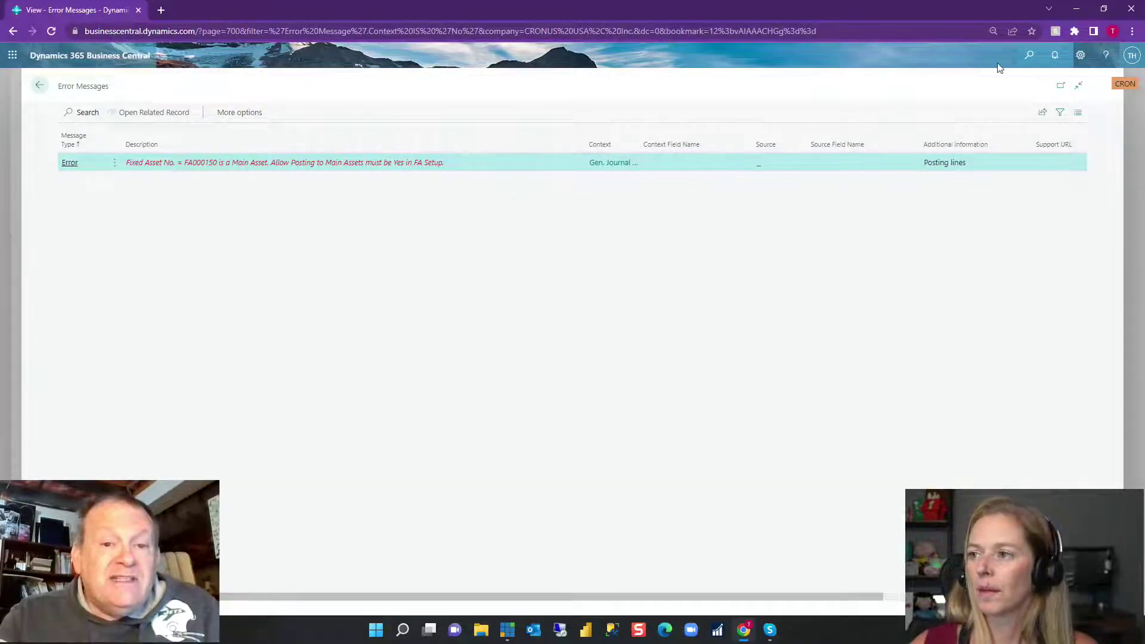
Open Fixed Asset Setup through a search for "fixed ass", show all general settings and turn on Allow Posting to Main Assets
{"action": "left_click", "coordinate": [1020, 56]}
{"action": "type", "text": "f"}
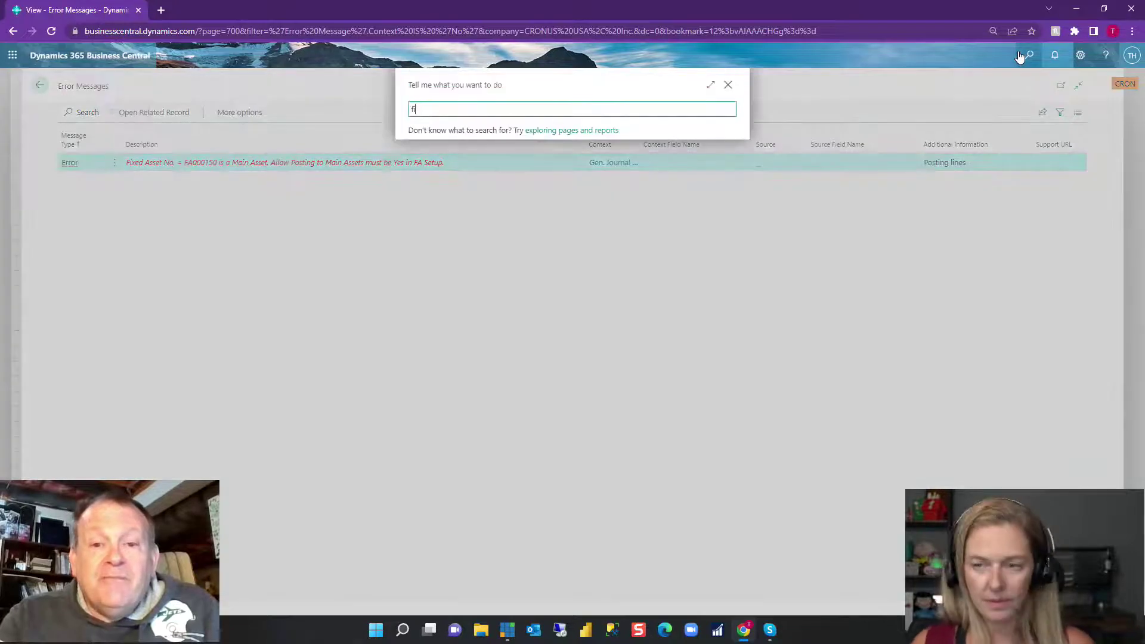
{"action": "type", "text": "ixed ass"}
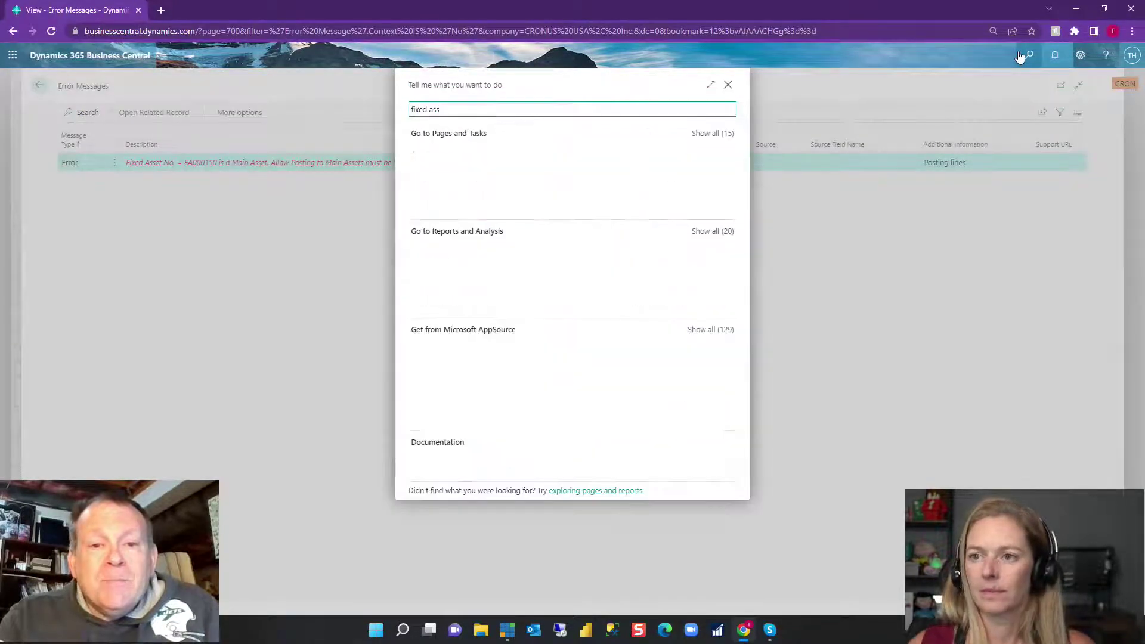
{"action": "left_click", "coordinate": [480, 180]}
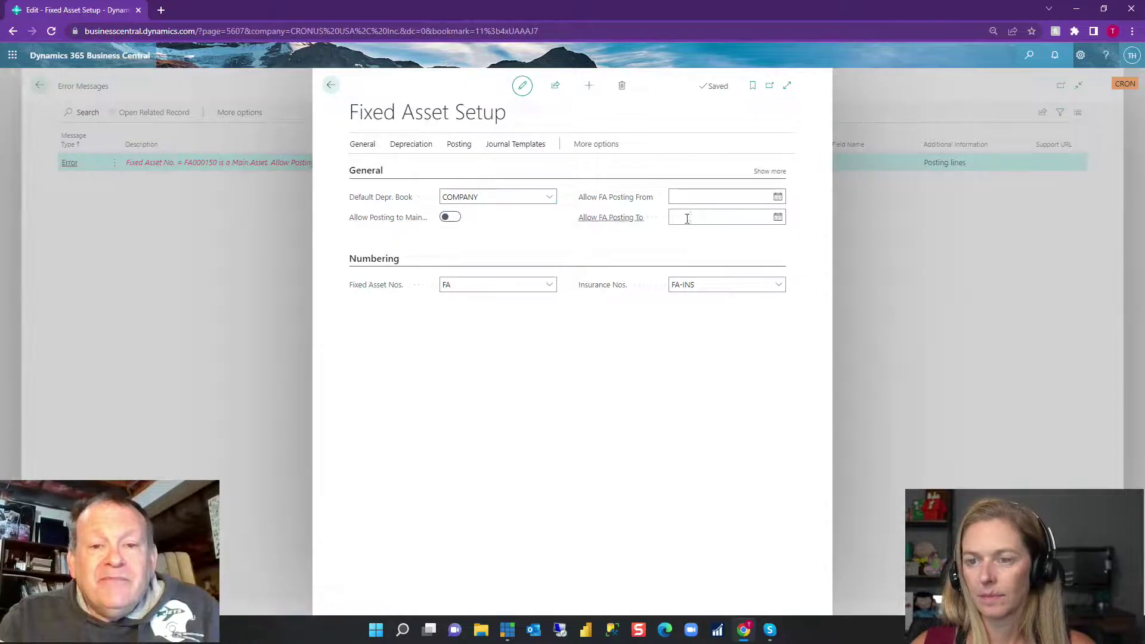
{"action": "left_click", "coordinate": [786, 85]}
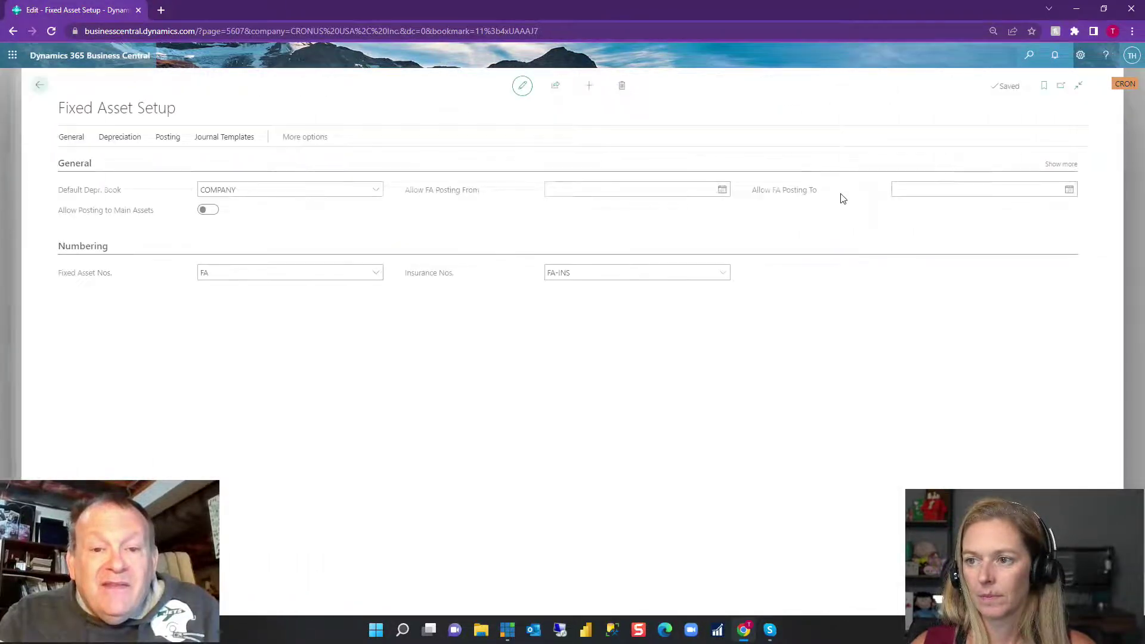
{"action": "left_click", "coordinate": [1064, 164]}
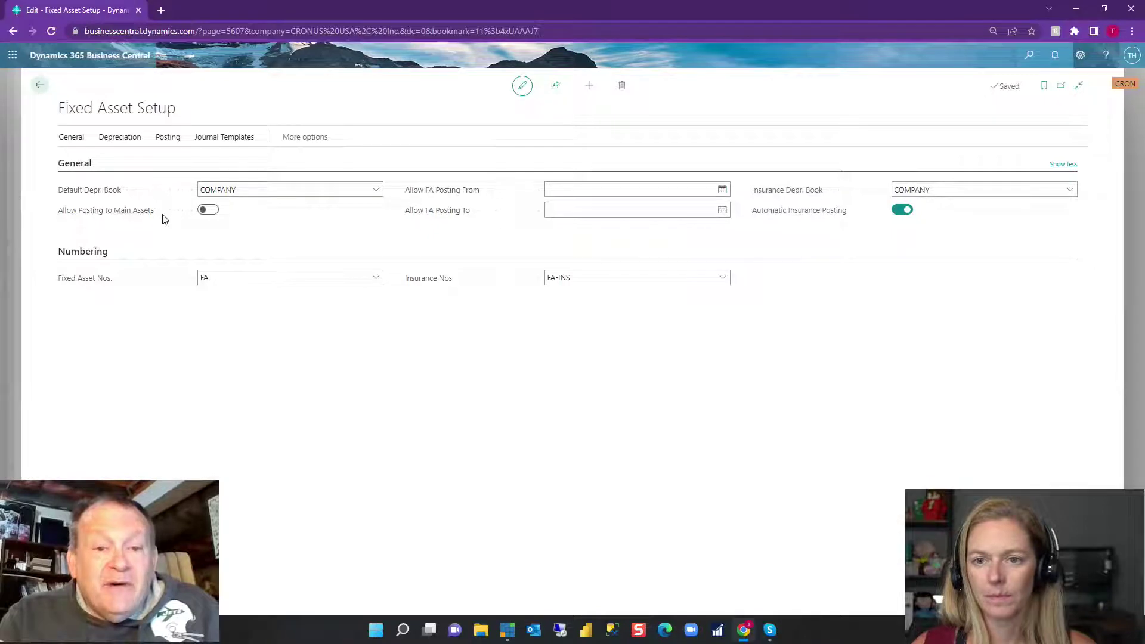
{"action": "left_click", "coordinate": [212, 209]}
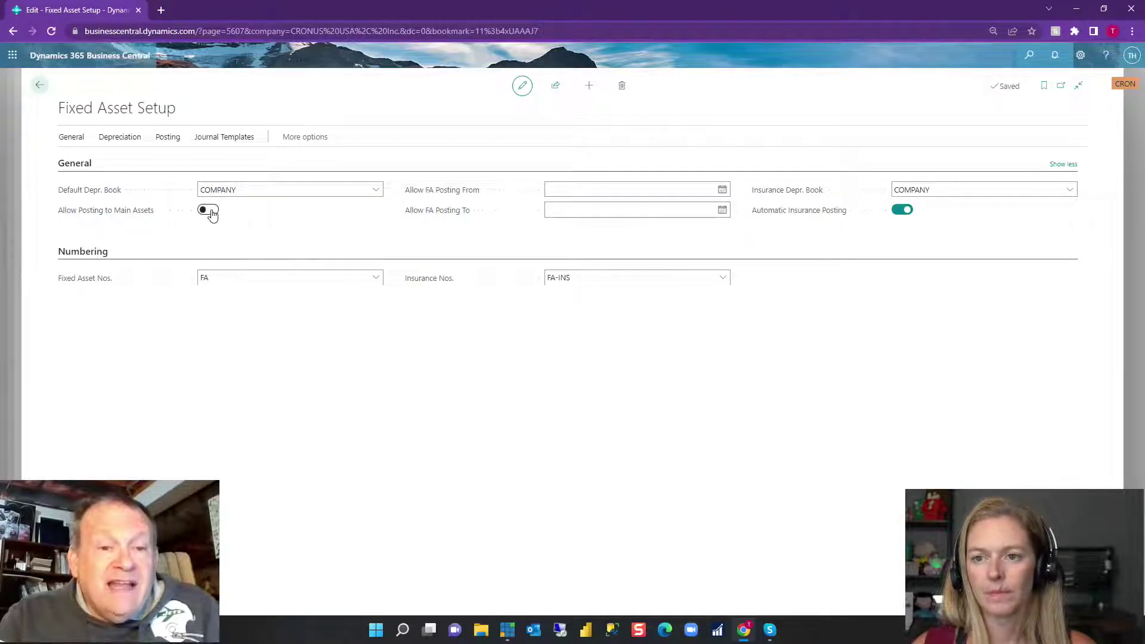
{"action": "left_click", "coordinate": [39, 85]}
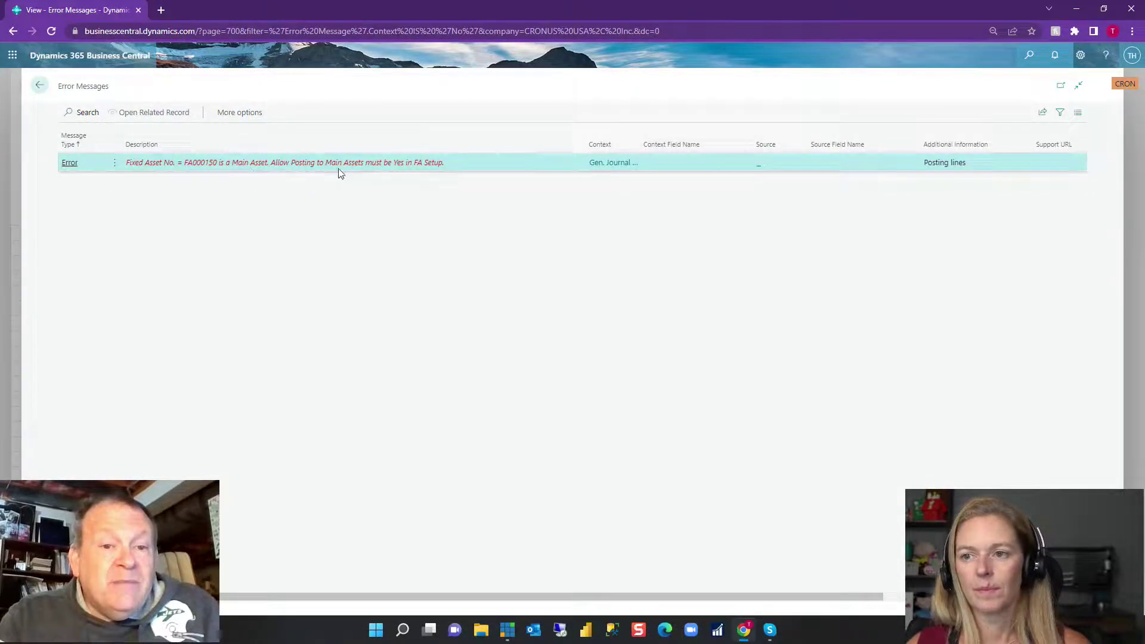
Return to the Fixed Asset G/L Journal and post the depreciation lines, accepting the posting date after the working date
{"action": "left_click", "coordinate": [41, 88]}
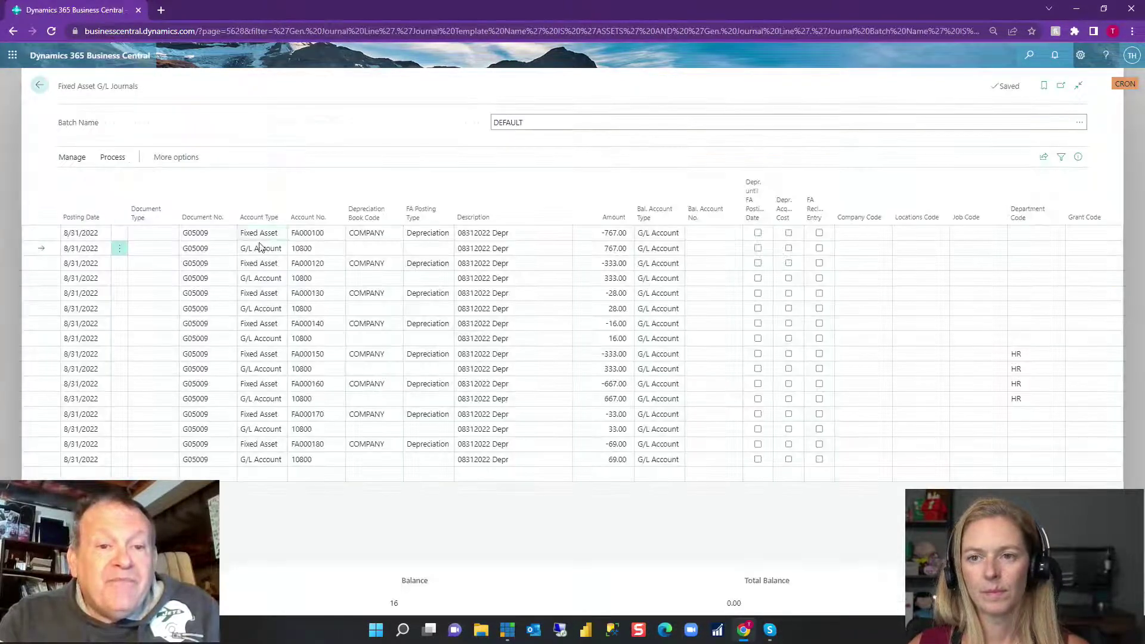
{"action": "left_click", "coordinate": [70, 158]}
{"action": "left_click", "coordinate": [113, 157]}
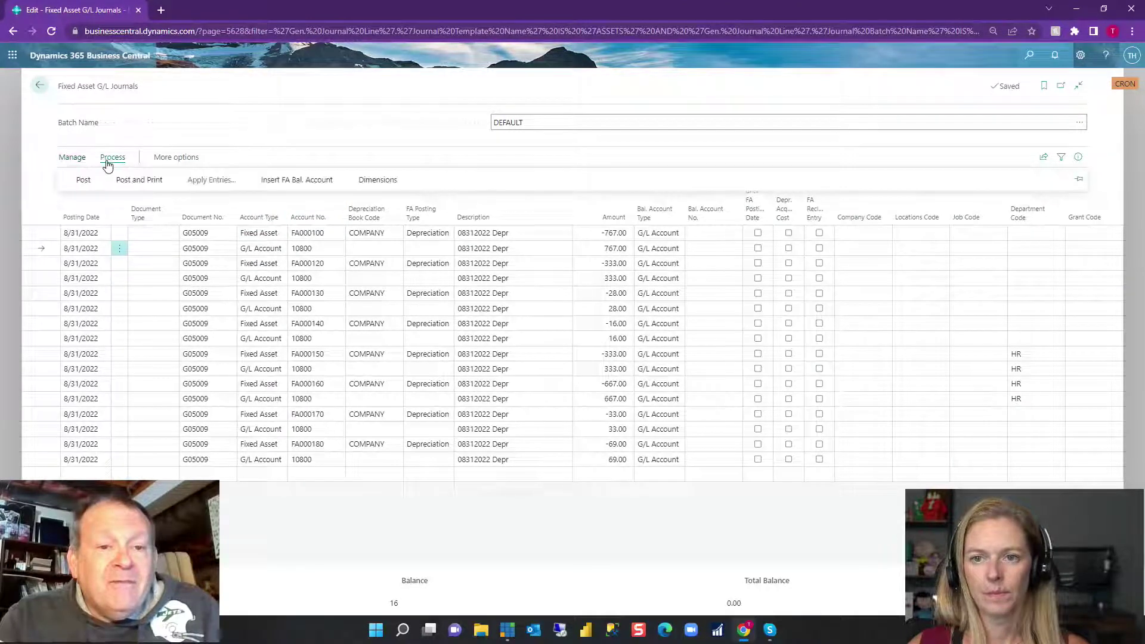
{"action": "left_click", "coordinate": [77, 180]}
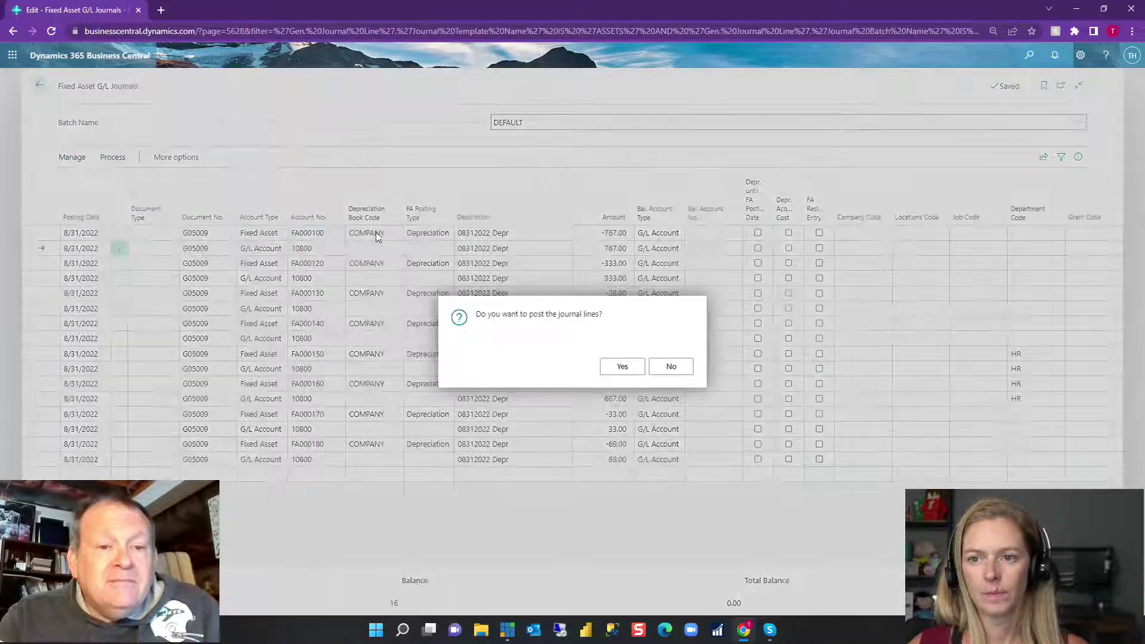
{"action": "left_click", "coordinate": [629, 373]}
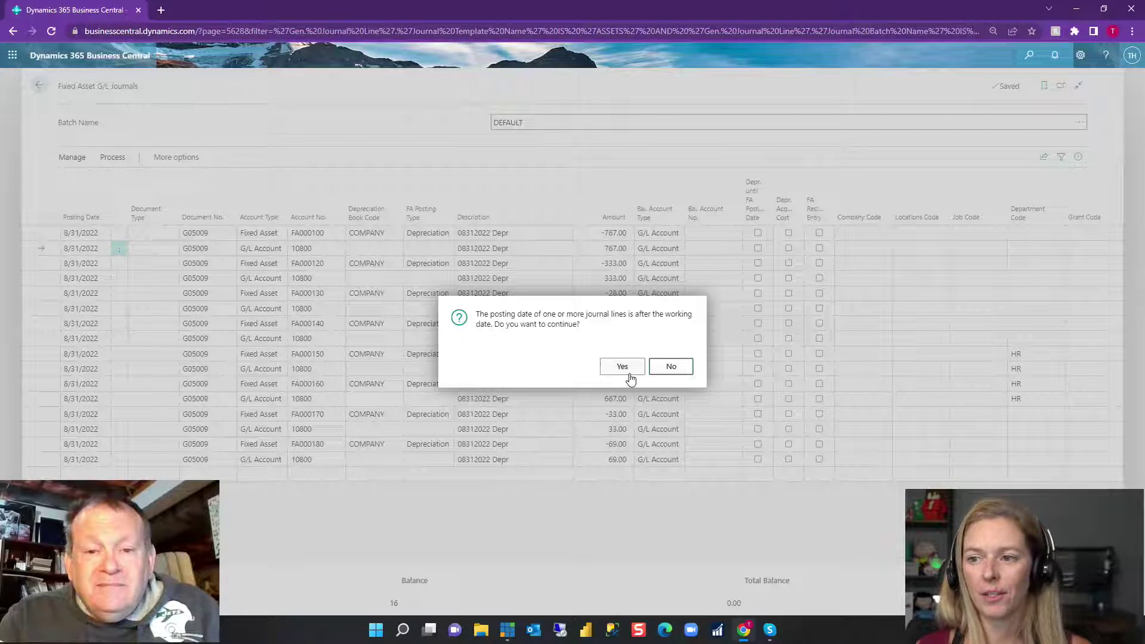
{"action": "left_click", "coordinate": [629, 372]}
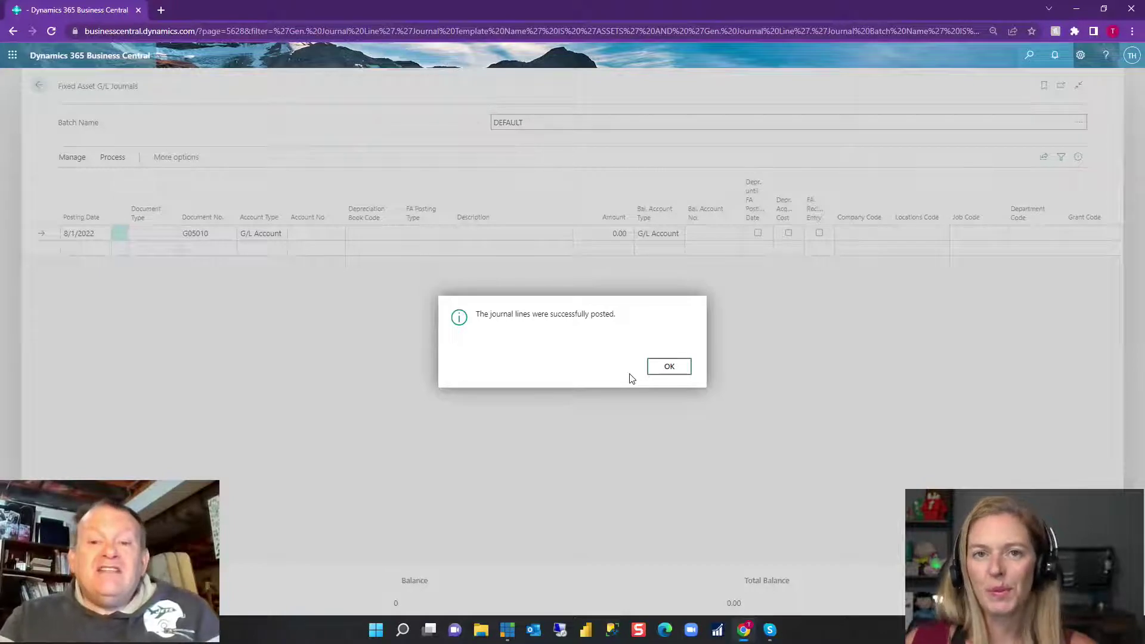
{"action": "left_click", "coordinate": [663, 371]}
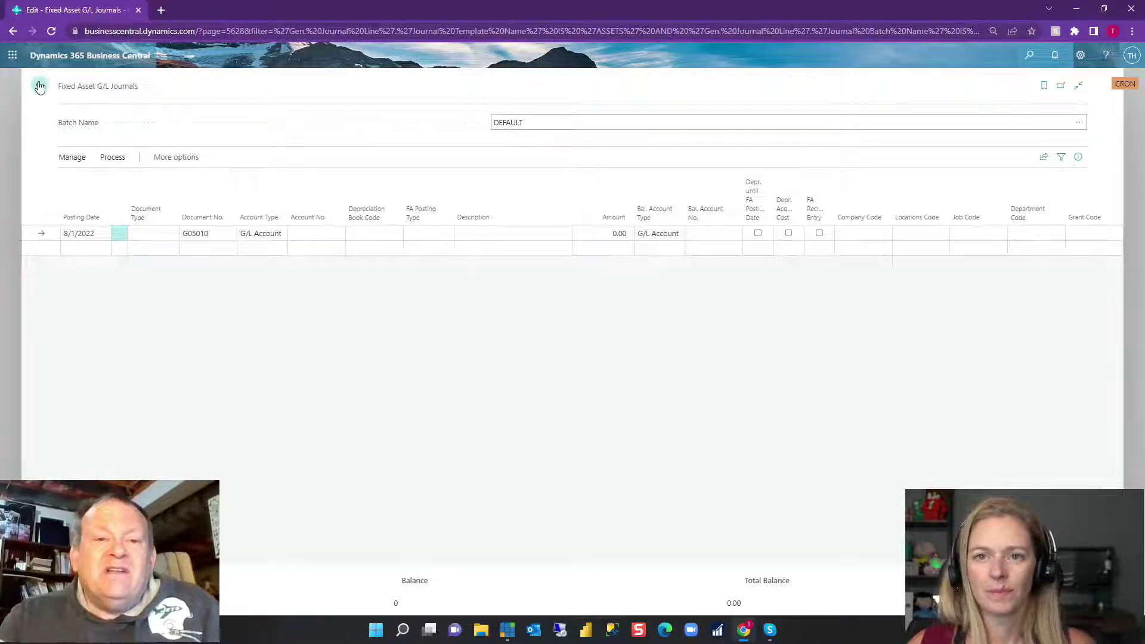
Leave the journal, search for "fixed", bookmark the Fixed Assets page and open its list
{"action": "left_click", "coordinate": [39, 85]}
{"action": "left_click", "coordinate": [1026, 56]}
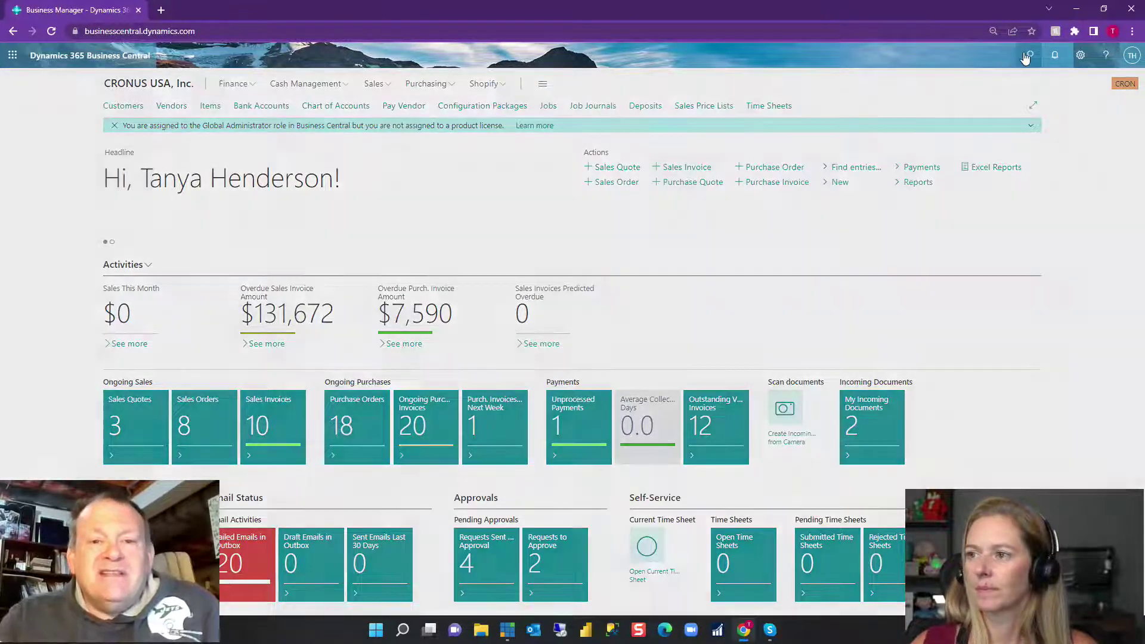
{"action": "type", "text": "fixed"}
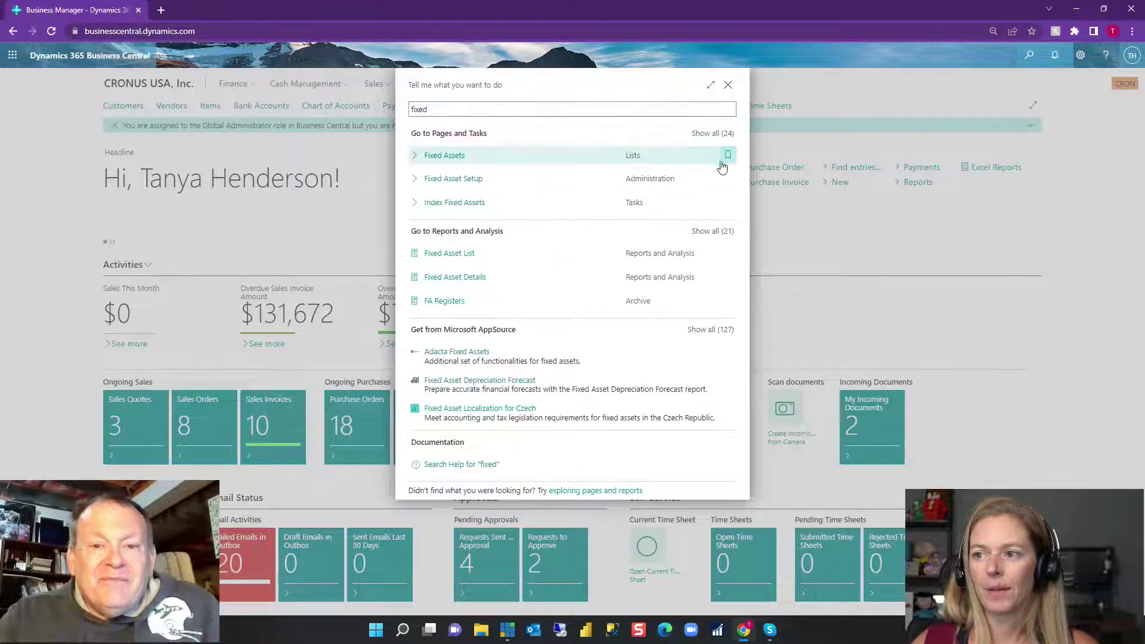
{"action": "left_click", "coordinate": [728, 155]}
{"action": "left_click", "coordinate": [444, 155]}
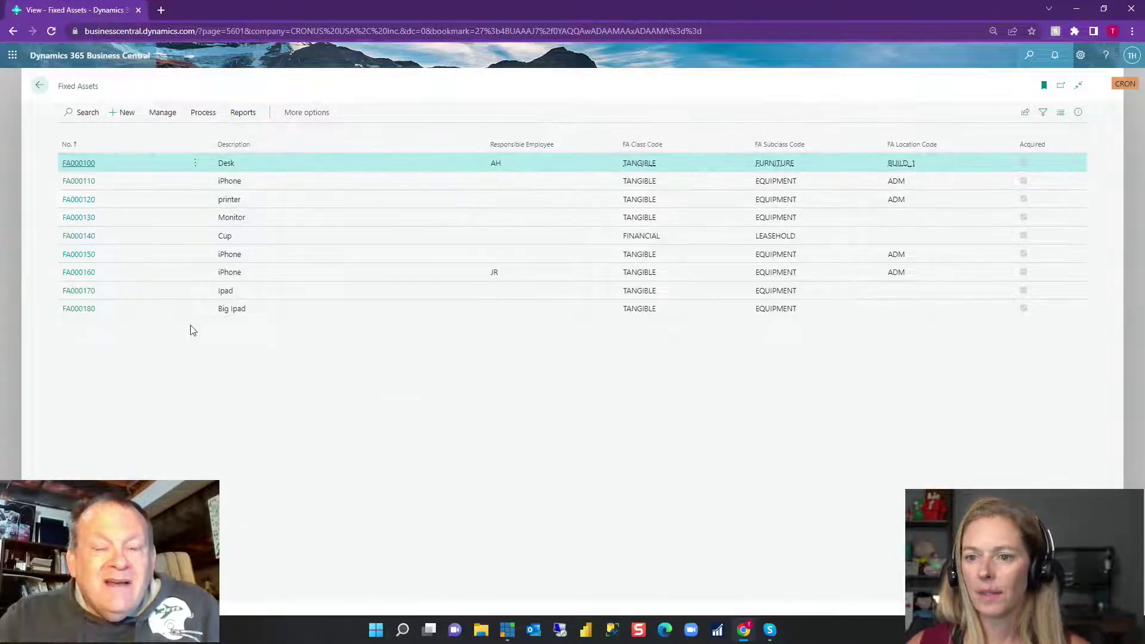
Examine the 8/31/2022 depreciation entry behind the book value of asset FA000180 Big Ipad, and return to the home page
{"action": "left_click", "coordinate": [83, 309]}
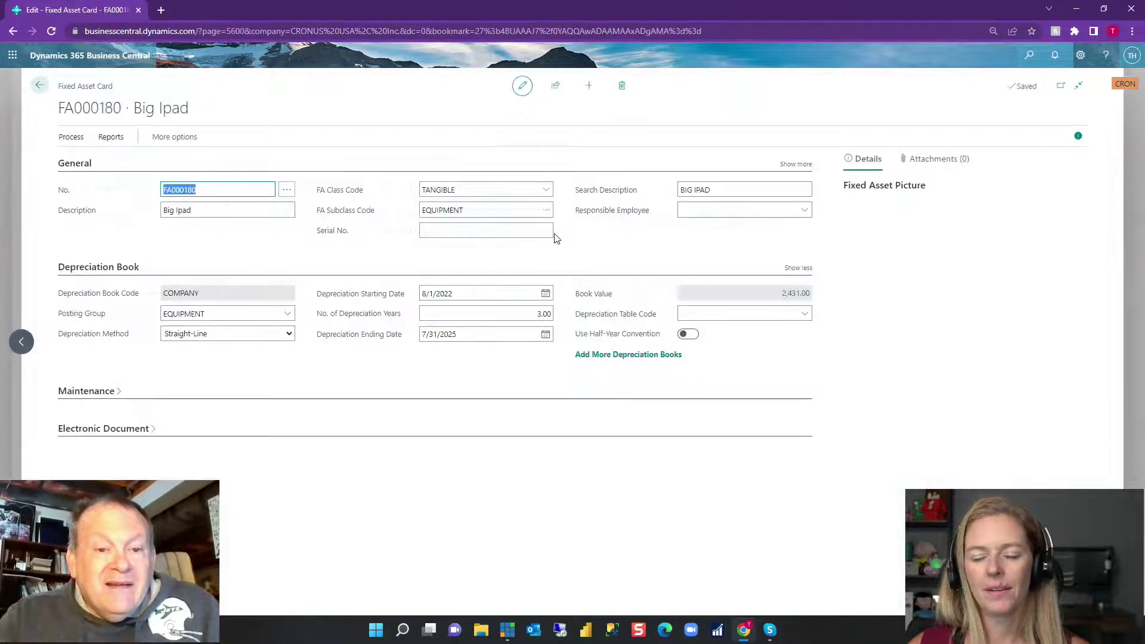
{"action": "left_click", "coordinate": [792, 303]}
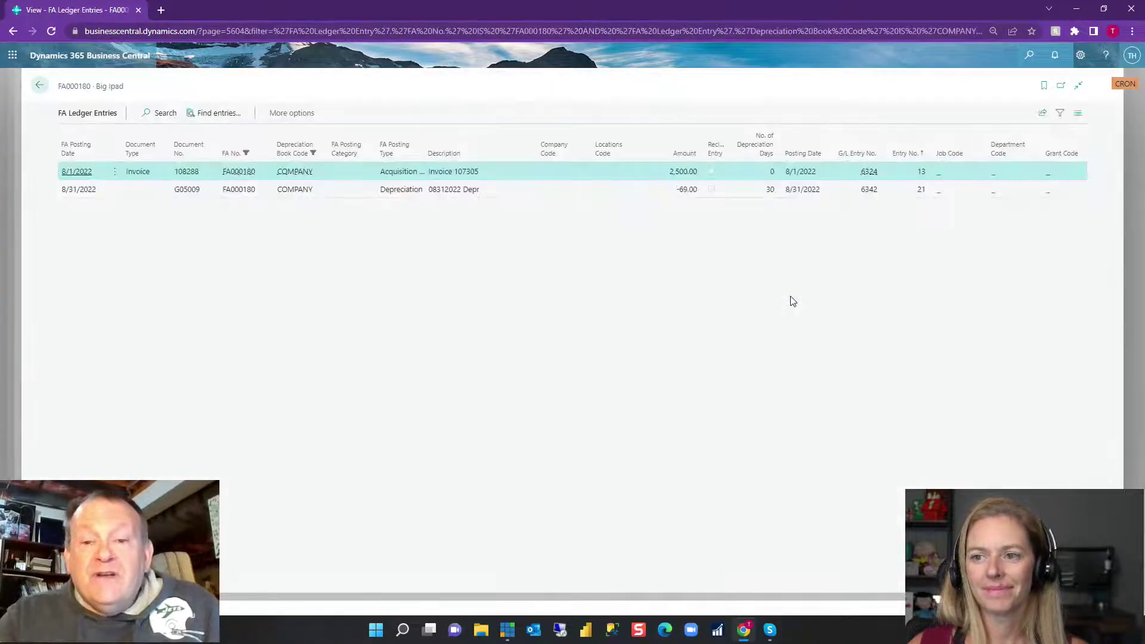
{"action": "left_click", "coordinate": [601, 190]}
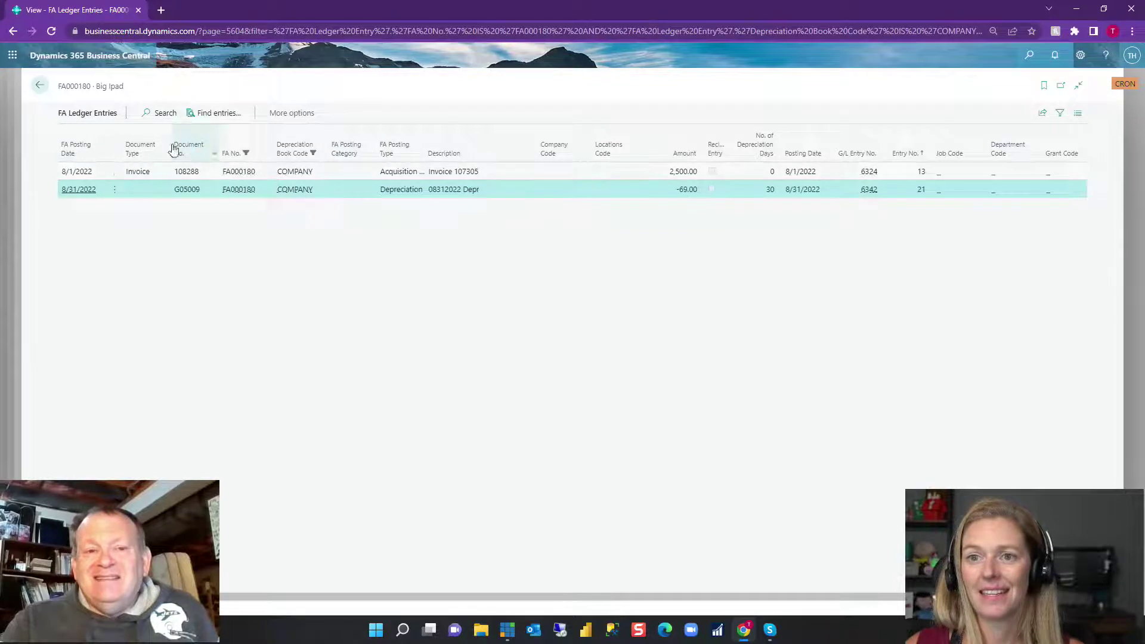
{"action": "left_click", "coordinate": [45, 87]}
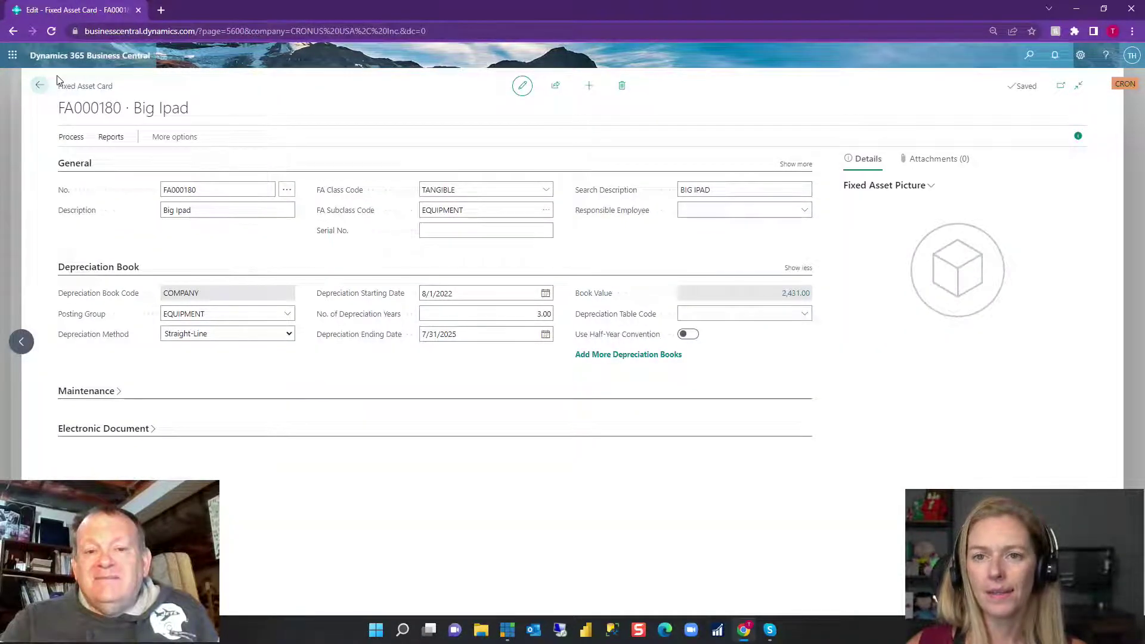
{"action": "left_click", "coordinate": [41, 87]}
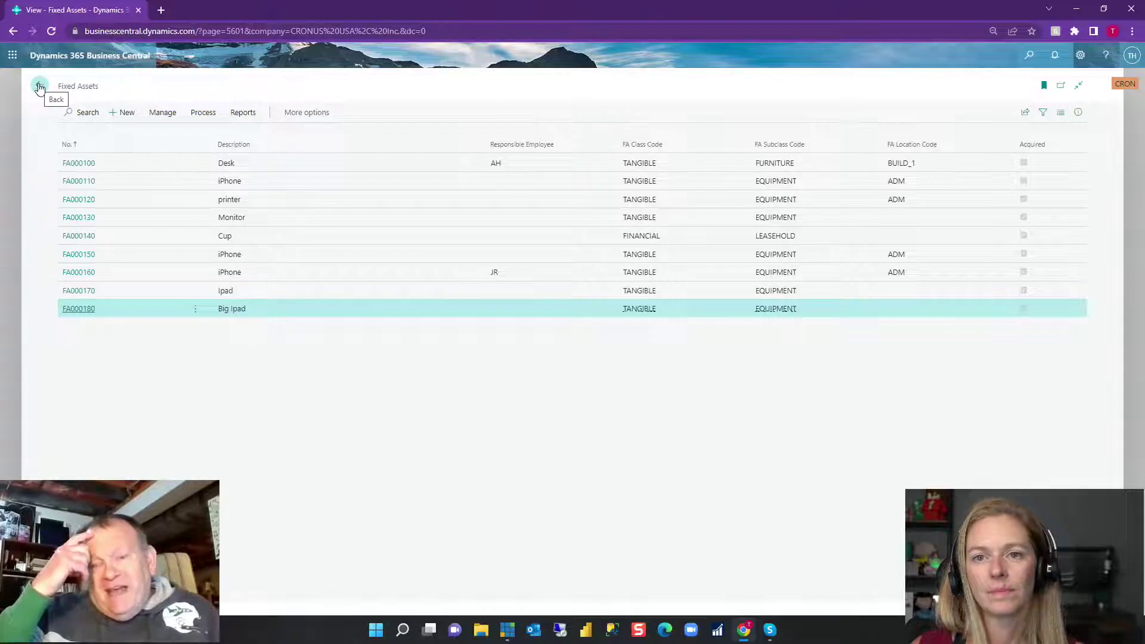
{"action": "left_click", "coordinate": [39, 87]}
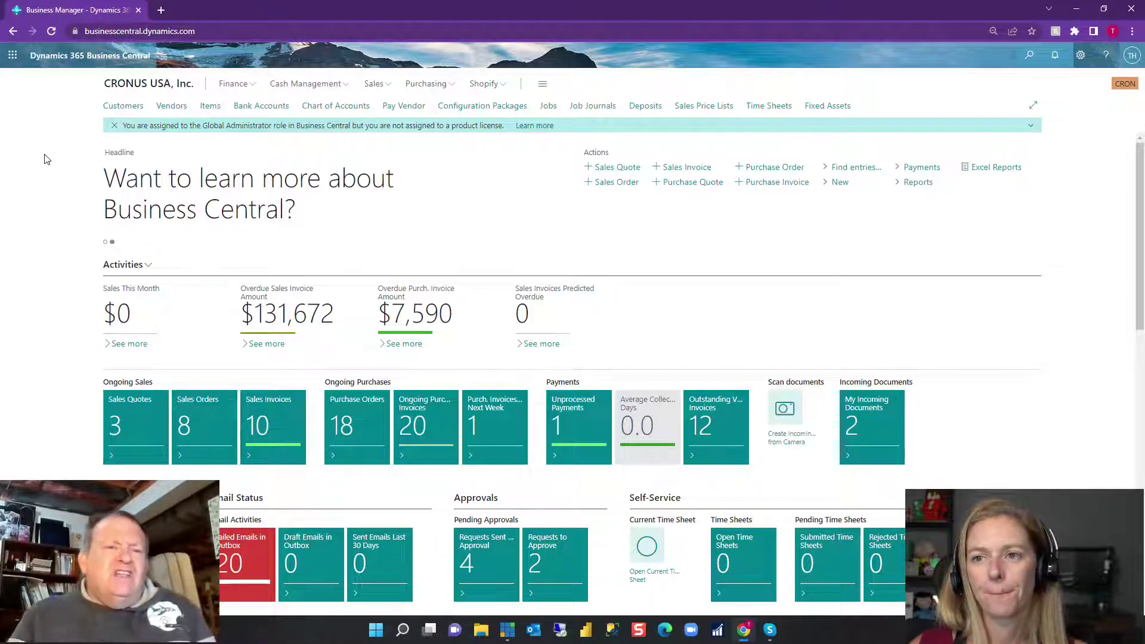
Create a new sales invoice from the Sales Invoices list for the customer Trey Research
{"action": "left_click", "coordinate": [374, 84]}
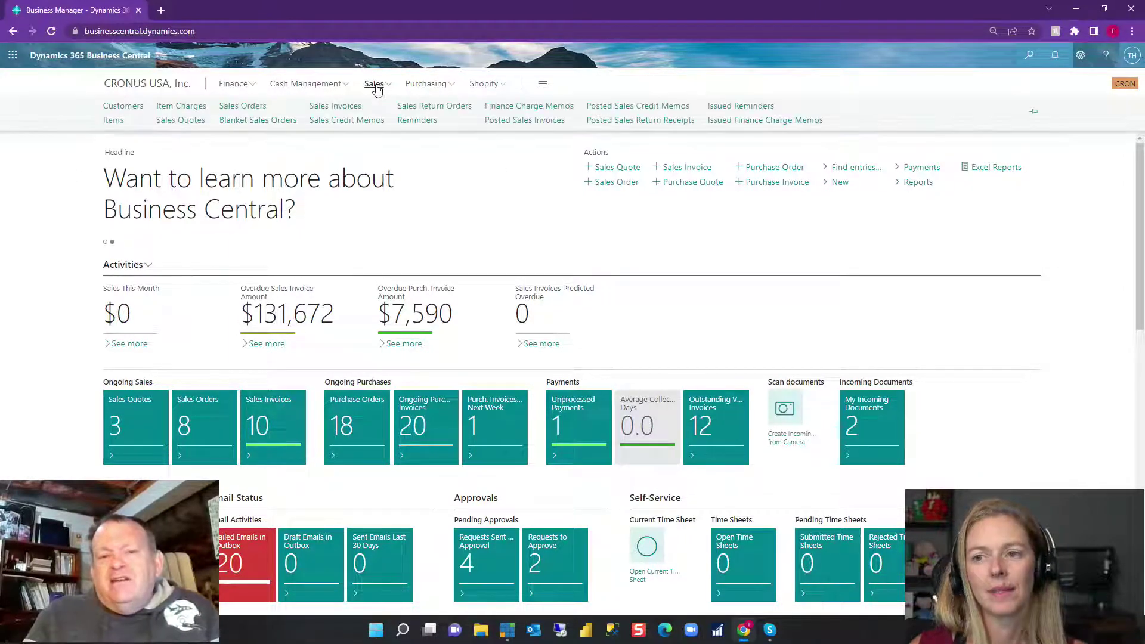
{"action": "left_click", "coordinate": [334, 111]}
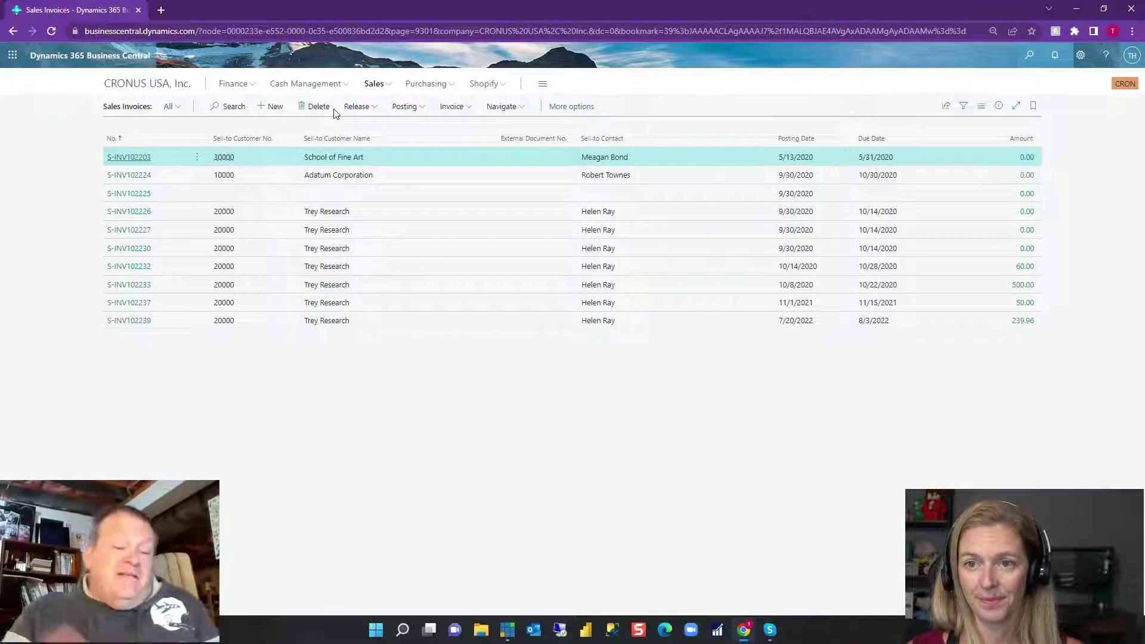
{"action": "left_click", "coordinate": [270, 111]}
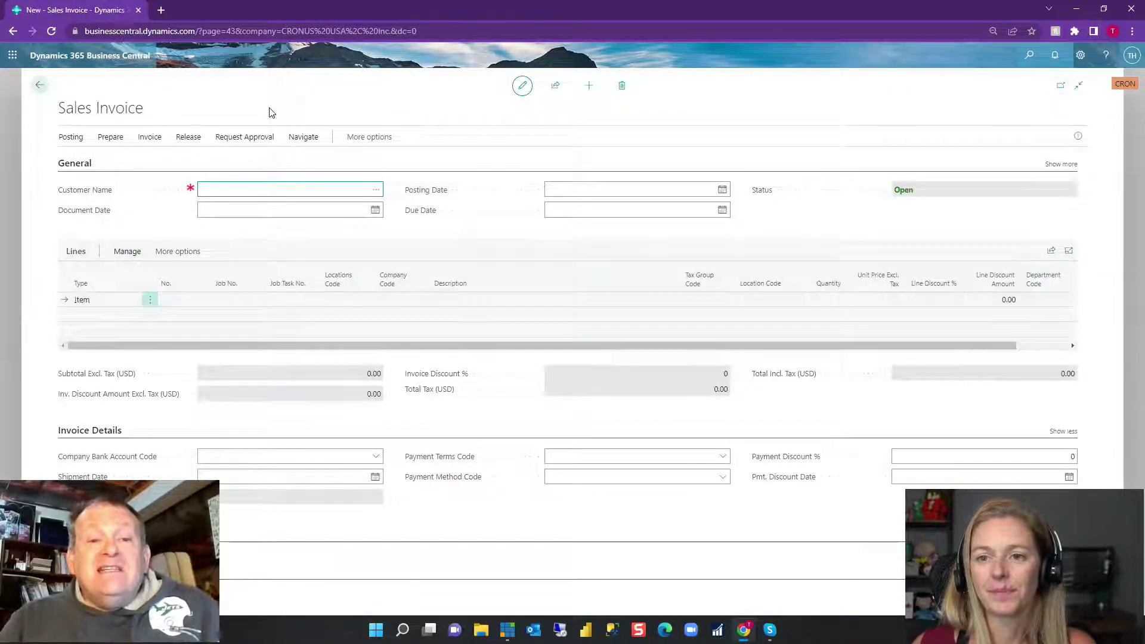
{"action": "type", "text": "try"}
{"action": "key", "text": "Tab"}
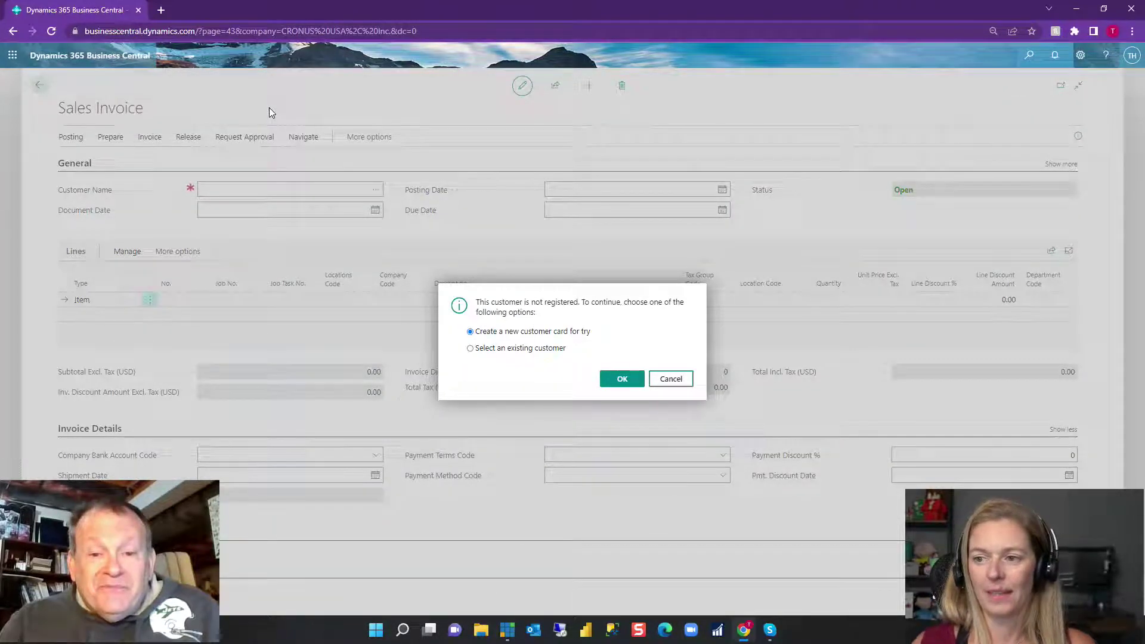
{"action": "left_click", "coordinate": [638, 379]}
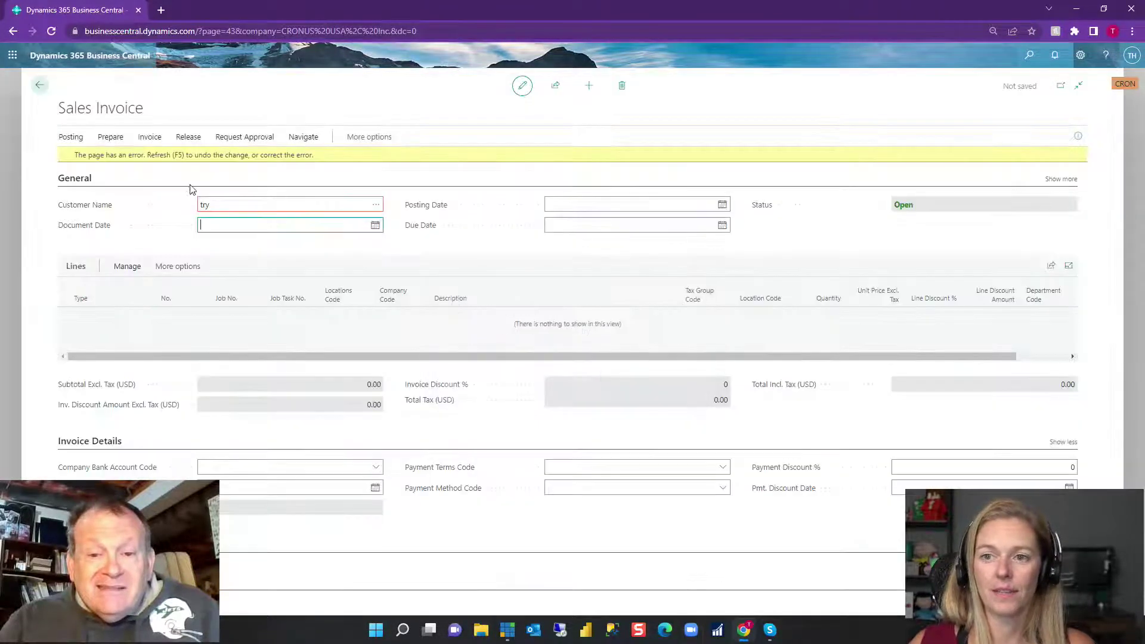
{"action": "left_click", "coordinate": [240, 205]}
{"action": "type", "text": "tre"}
{"action": "key", "text": "Tab"}
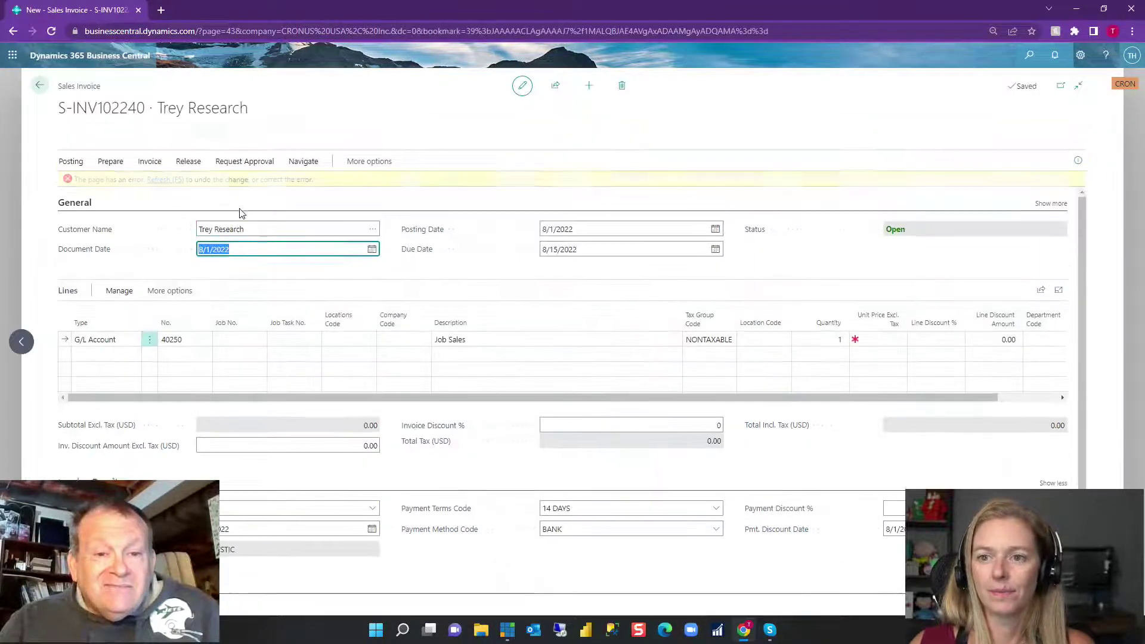
Change the first invoice line's type to Fixed Asset and select asset FA000180 Big Ipad
{"action": "key", "text": "Tab"}
{"action": "key", "text": "Tab"}
{"action": "key", "text": "Tab"}
{"action": "key", "text": "Tab"}
{"action": "key", "text": "Tab"}
{"action": "key", "text": "Tab"}
{"action": "key", "text": "Tab"}
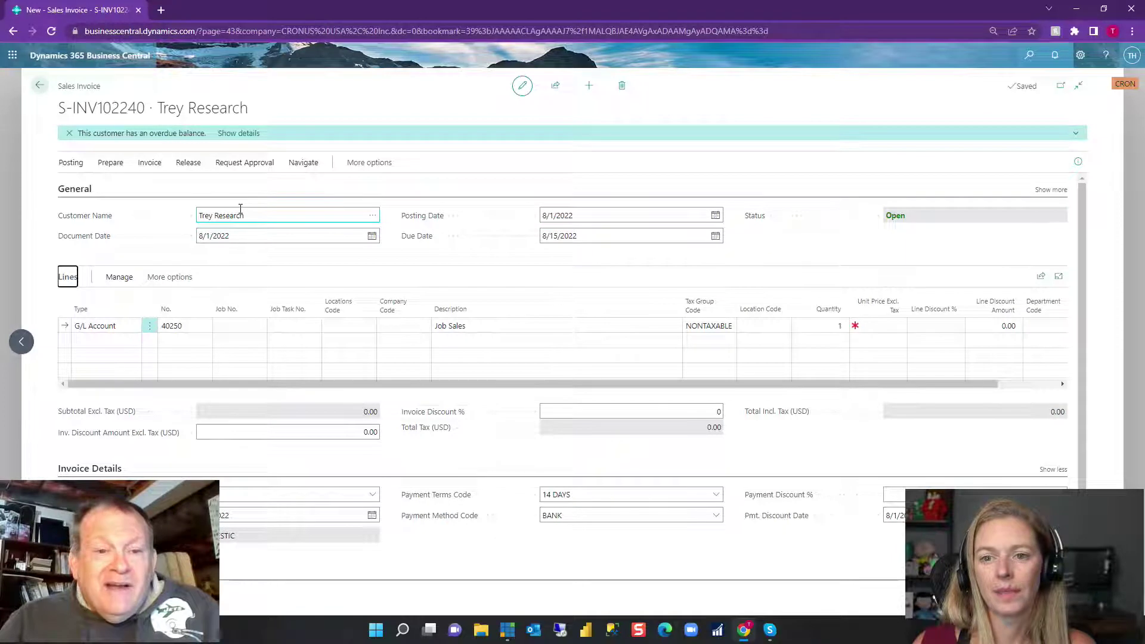
{"action": "key", "text": "Tab"}
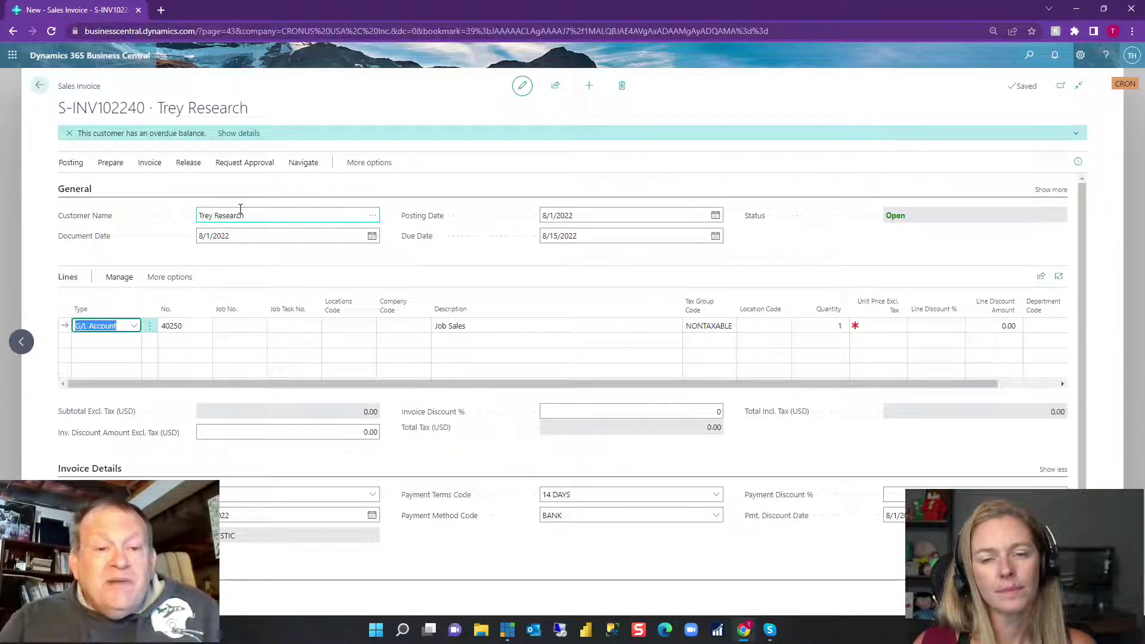
{"action": "left_click", "coordinate": [128, 327]}
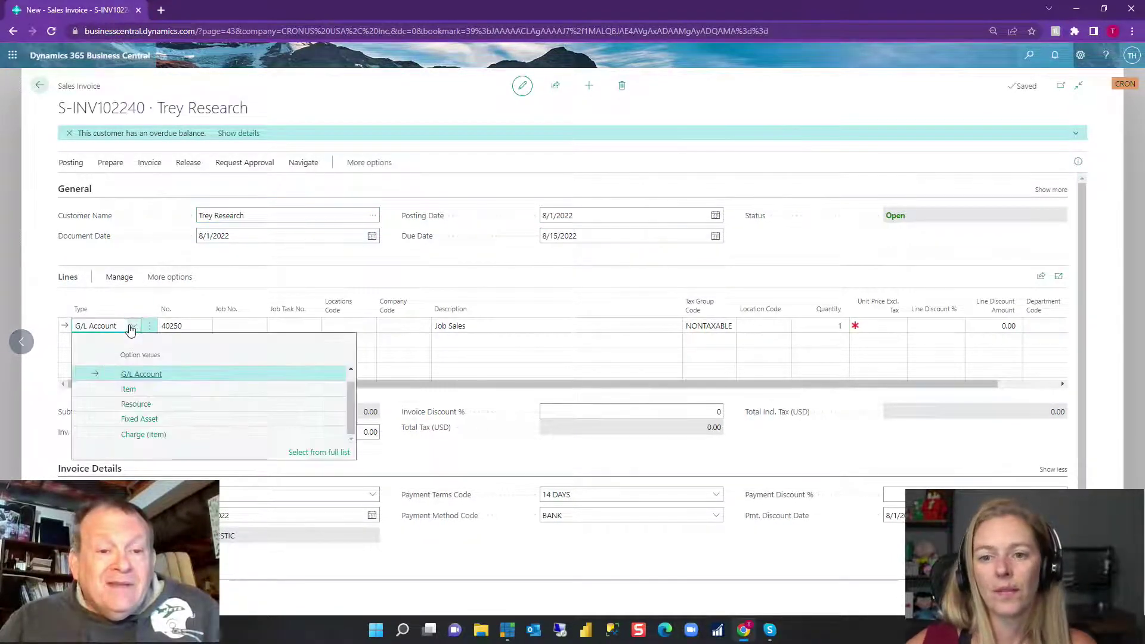
{"action": "left_click", "coordinate": [160, 421]}
{"action": "key", "text": "Tab"}
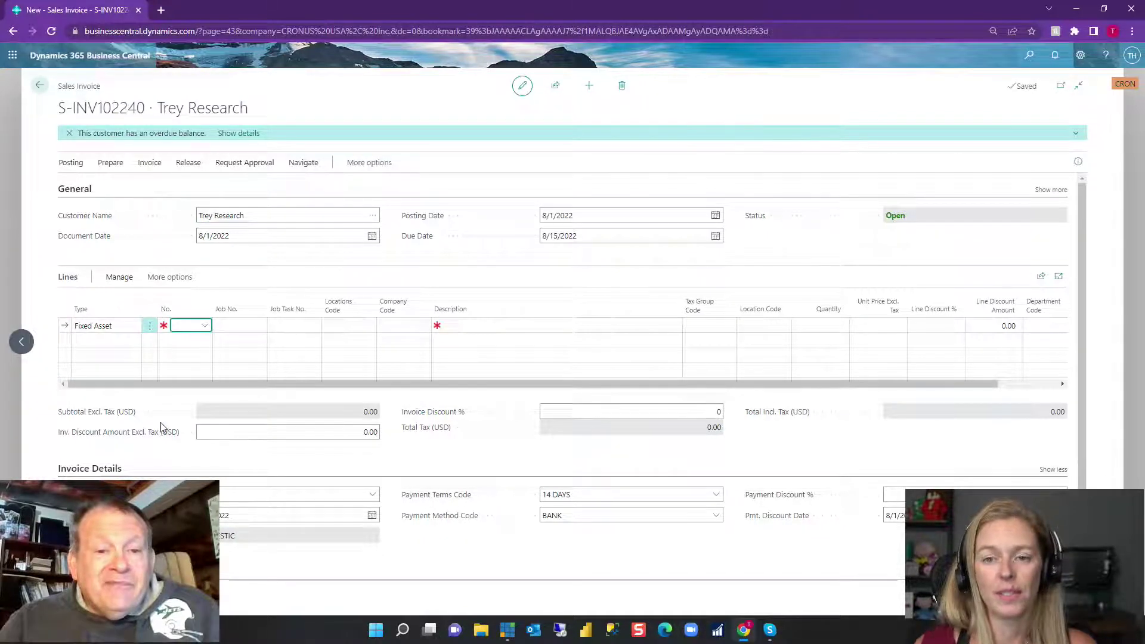
{"action": "left_click", "coordinate": [205, 326]}
{"action": "scroll", "coordinate": [314, 427], "scroll_direction": "down", "scroll_amount": 2}
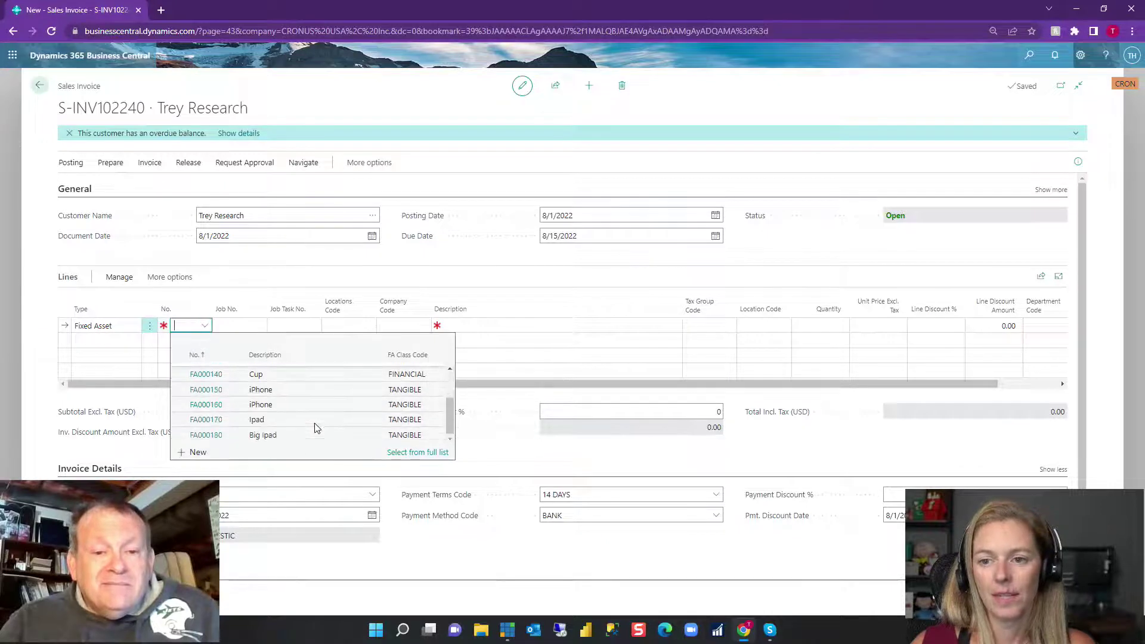
{"action": "left_click", "coordinate": [285, 442]}
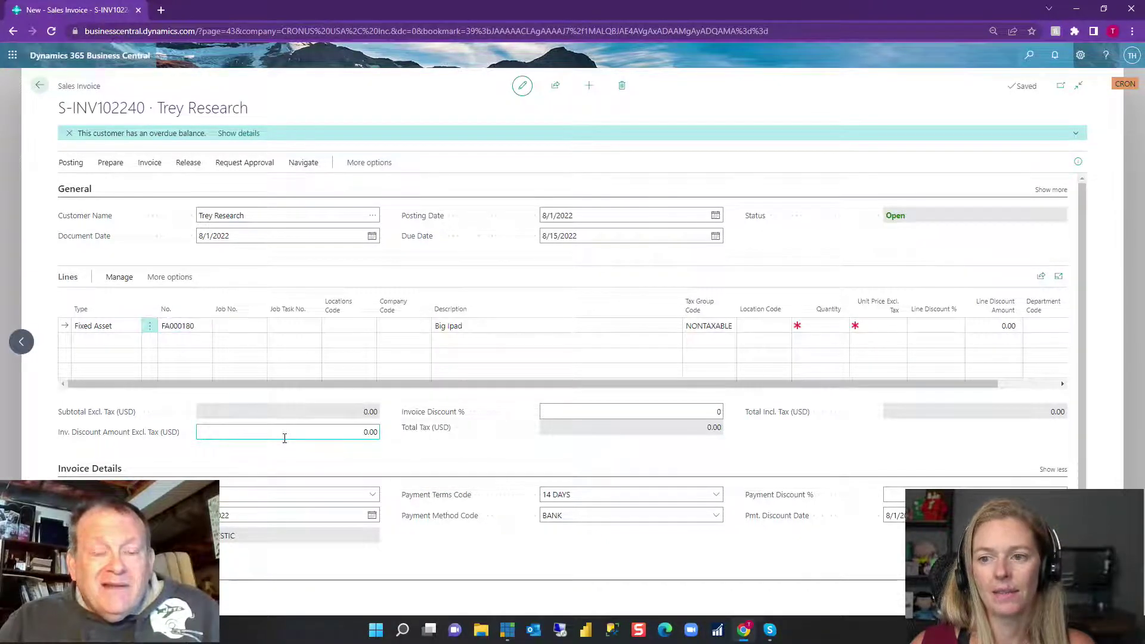
Give the Big Ipad line a quantity of 1 and a unit price excluding tax of 2,800
{"action": "left_click", "coordinate": [819, 327]}
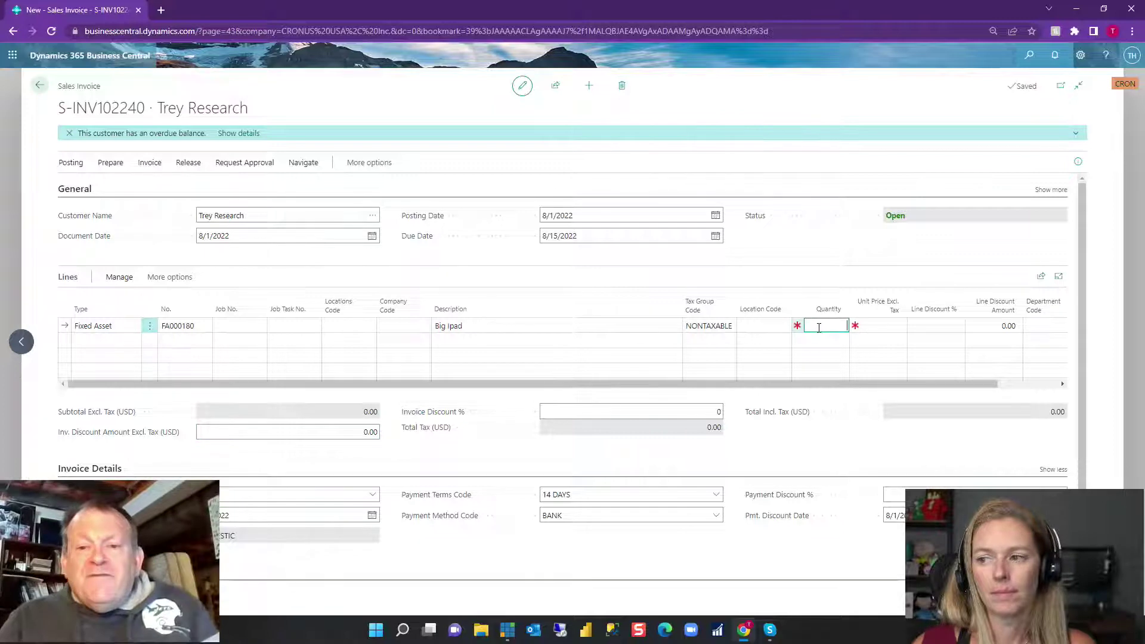
{"action": "type", "text": "1"}
{"action": "key", "text": "Tab"}
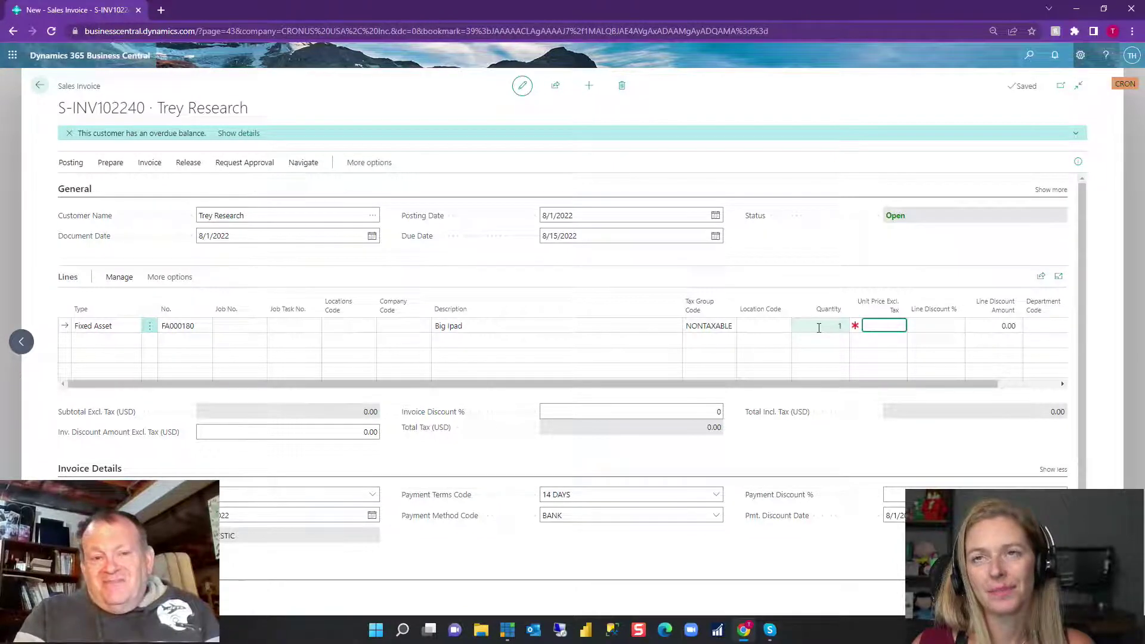
{"action": "type", "text": "2"}
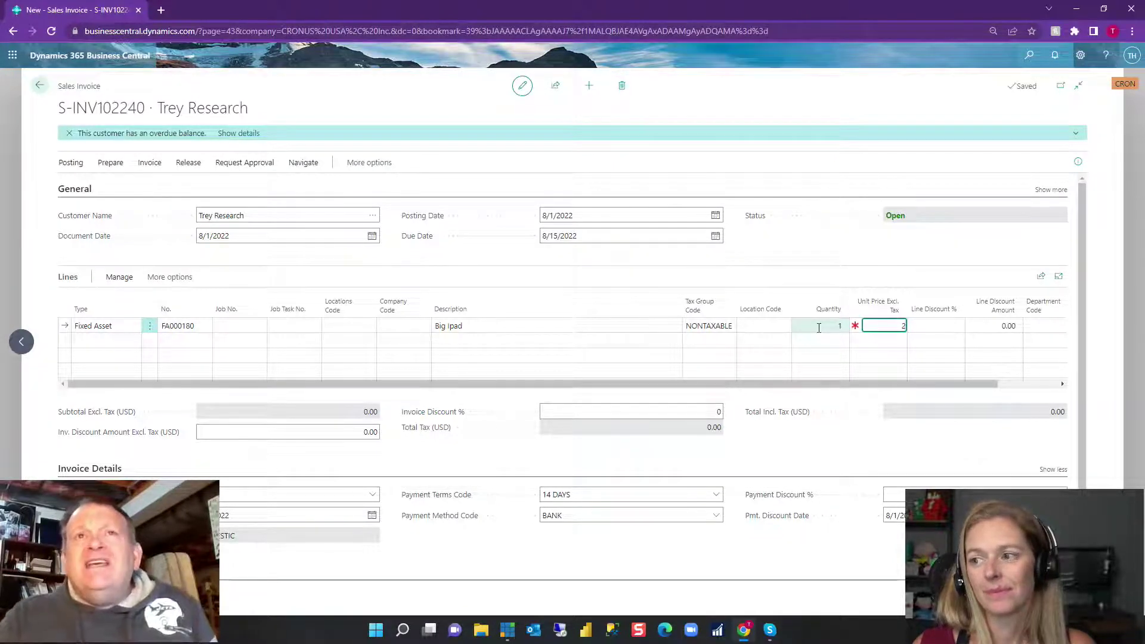
{"action": "type", "text": ",800"}
{"action": "key", "text": "Tab"}
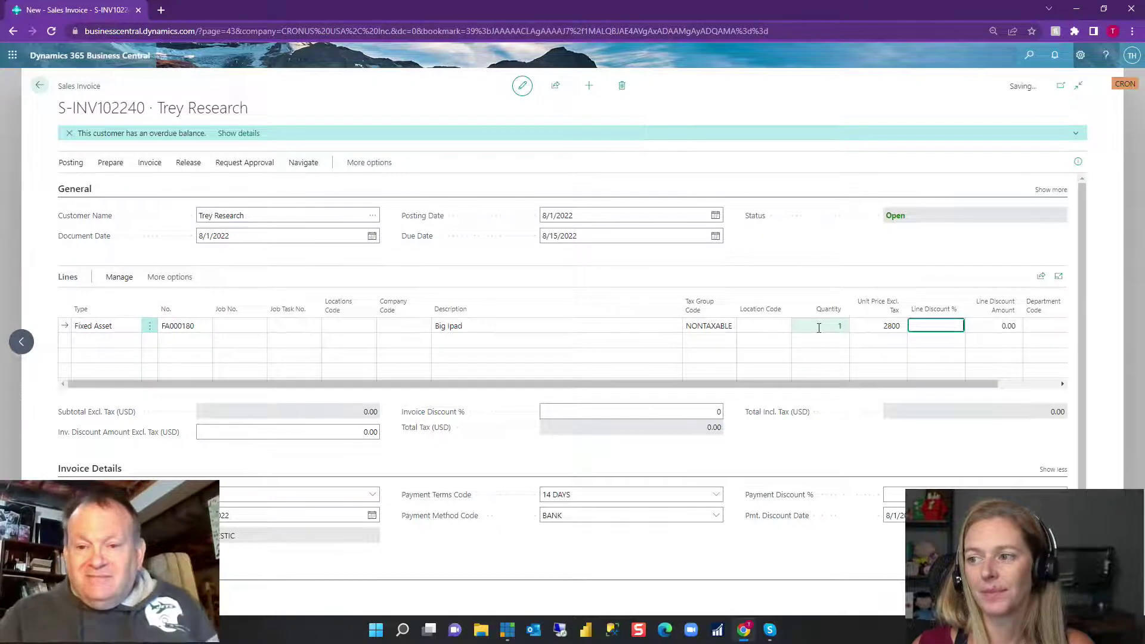
{"action": "key", "text": "Down"}
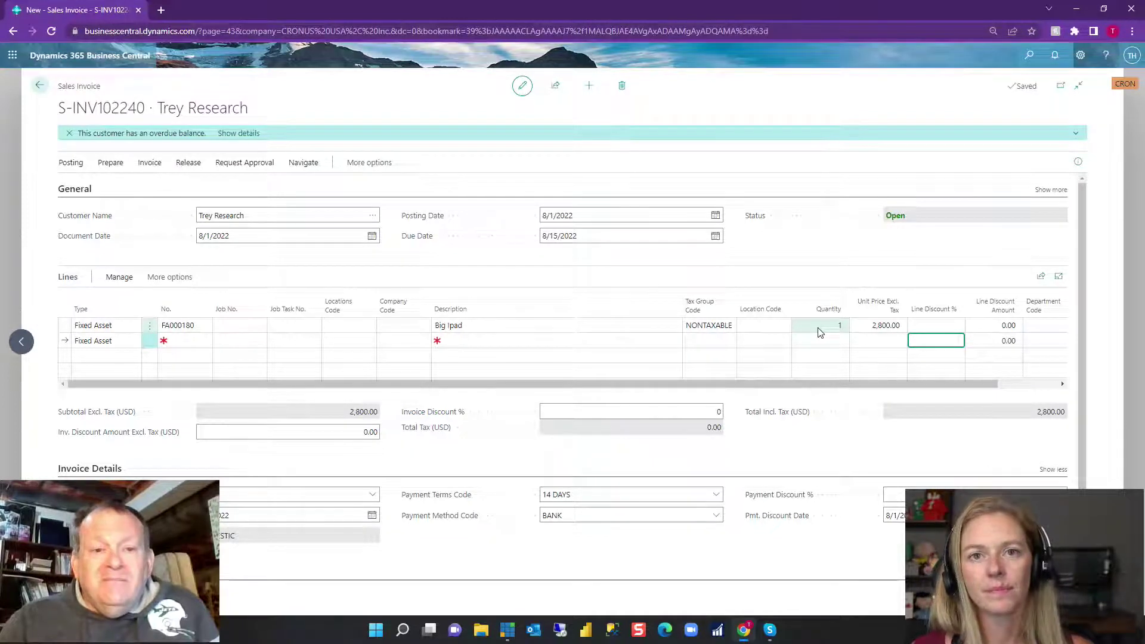
Try to post the sales invoice for the Big Ipad, close the error messages and exit the unposted document
{"action": "left_click", "coordinate": [68, 167]}
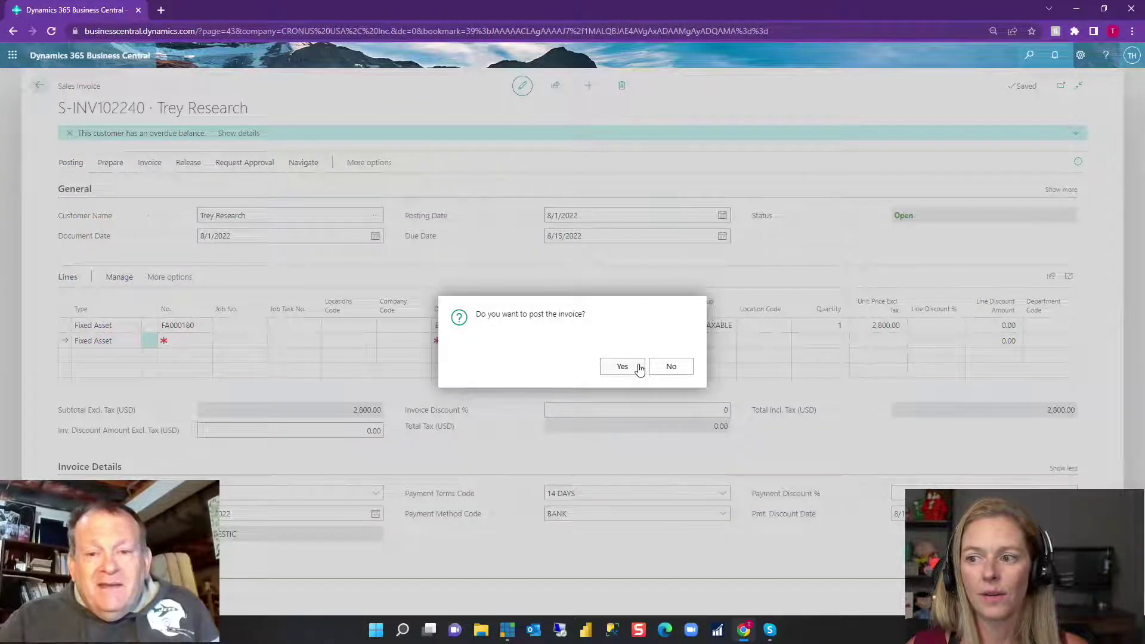
{"action": "left_click", "coordinate": [622, 366]}
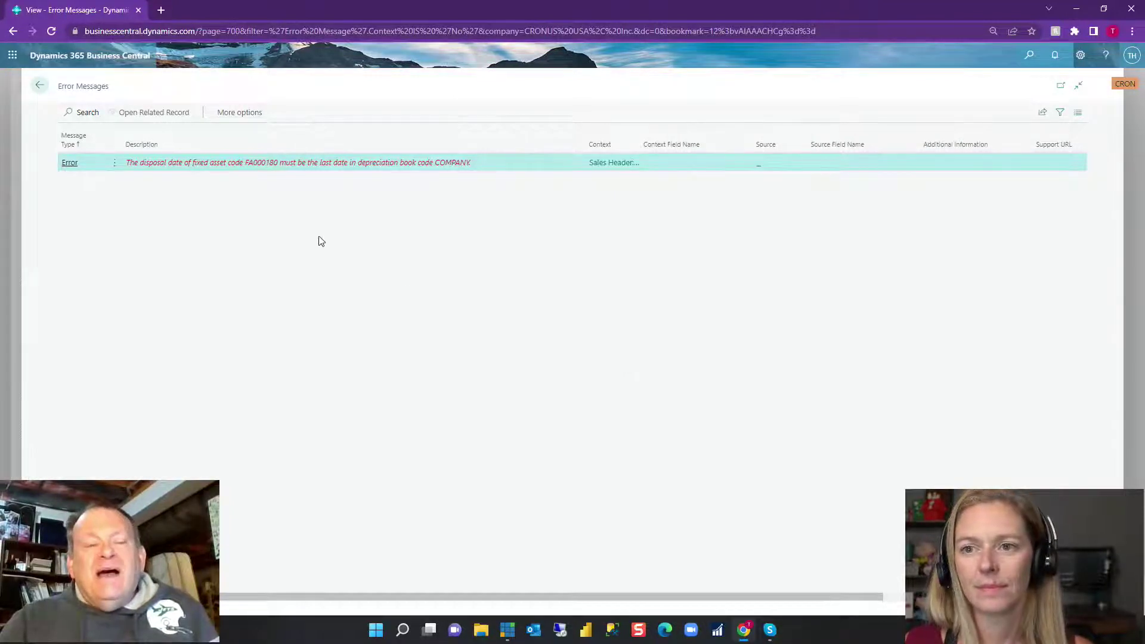
{"action": "left_click", "coordinate": [36, 87]}
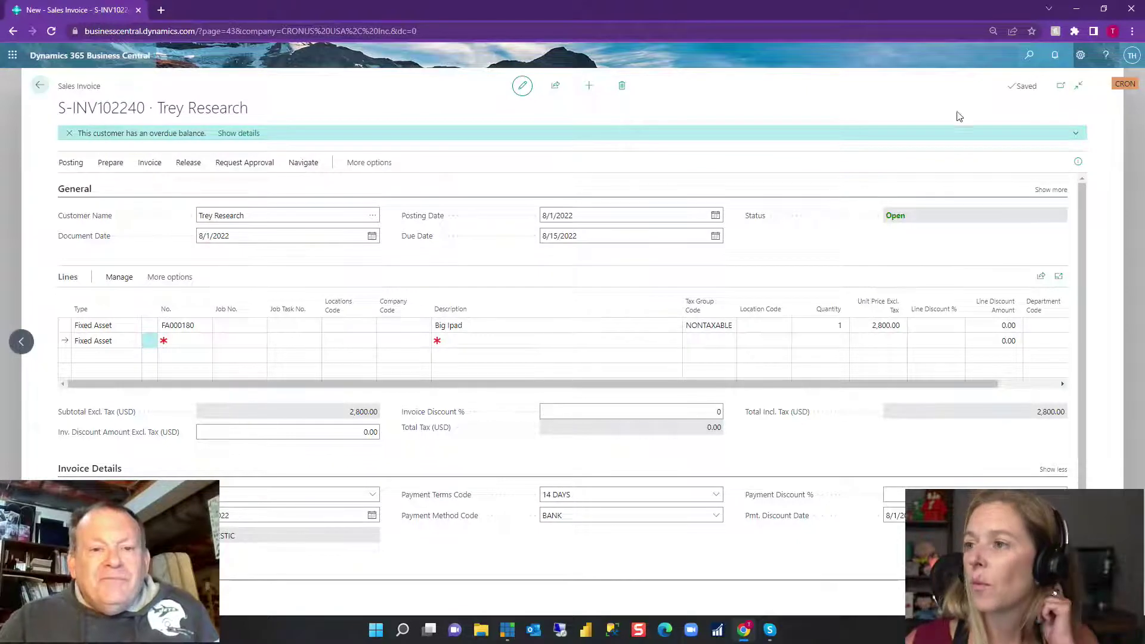
{"action": "left_click", "coordinate": [39, 85]}
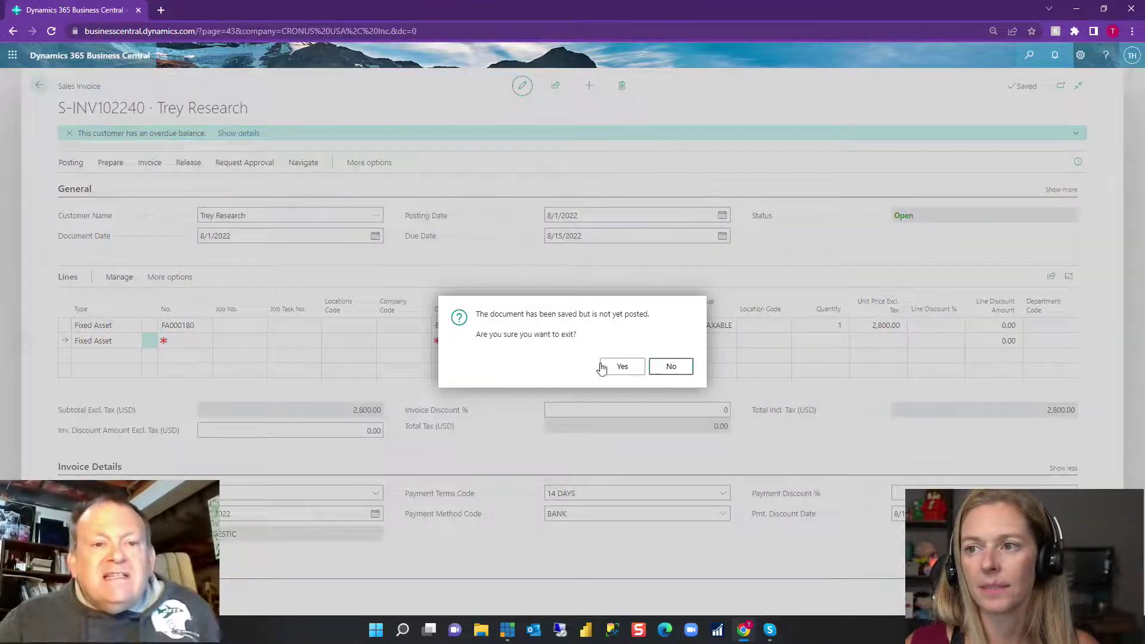
{"action": "left_click", "coordinate": [622, 366]}
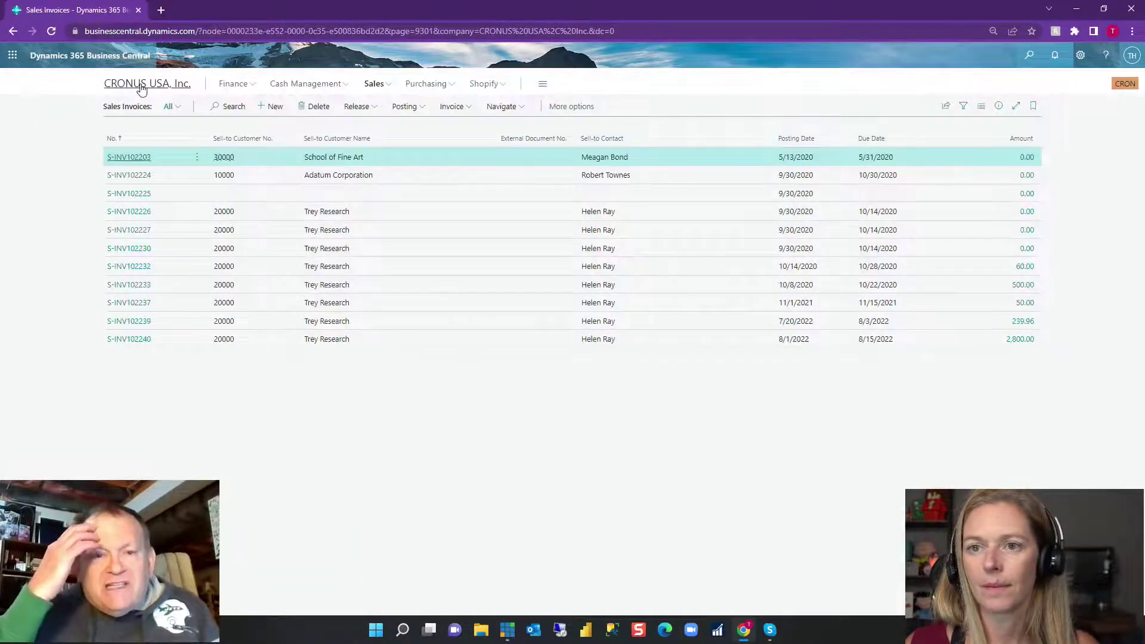
View the Fixed Assets list from the home page, and go back to the home page
{"action": "left_click", "coordinate": [143, 88]}
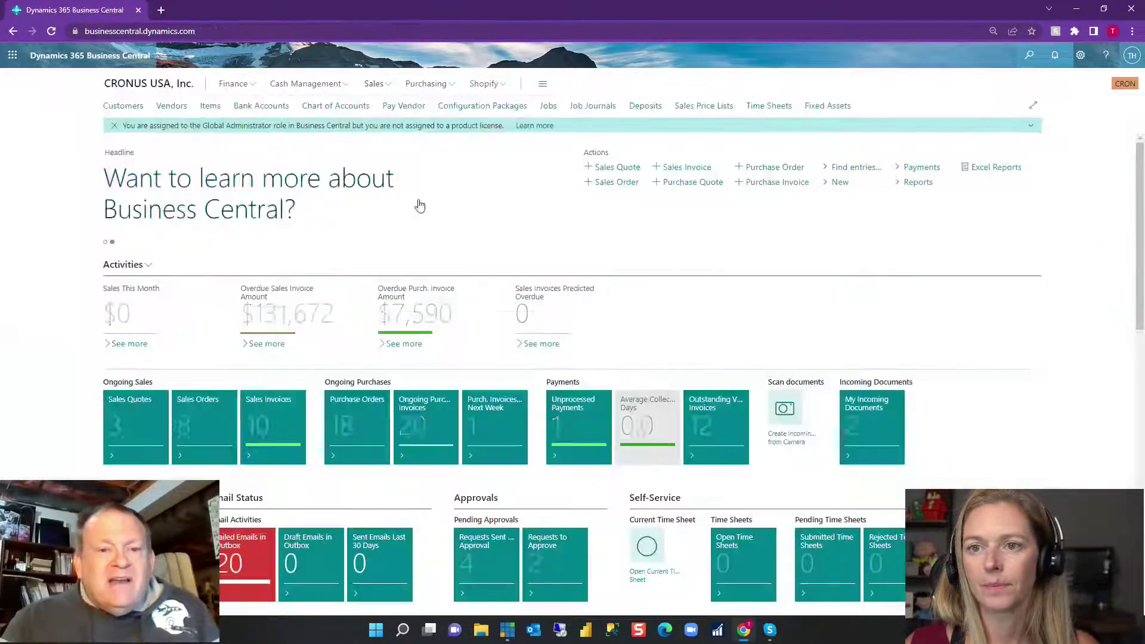
{"action": "left_click", "coordinate": [825, 107]}
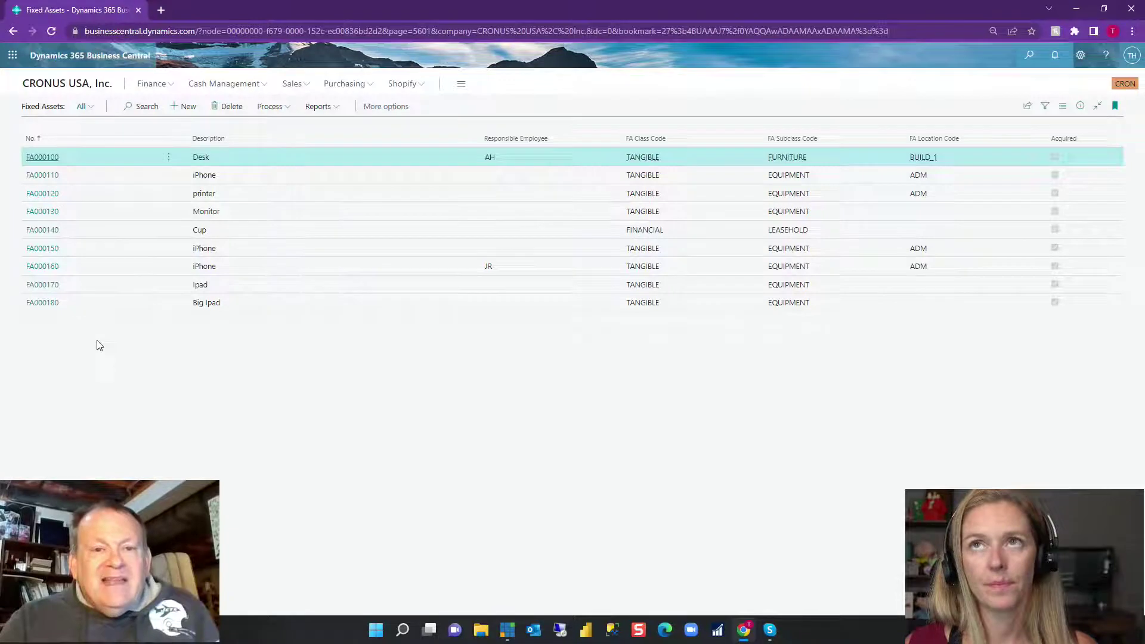
{"action": "left_click", "coordinate": [50, 85]}
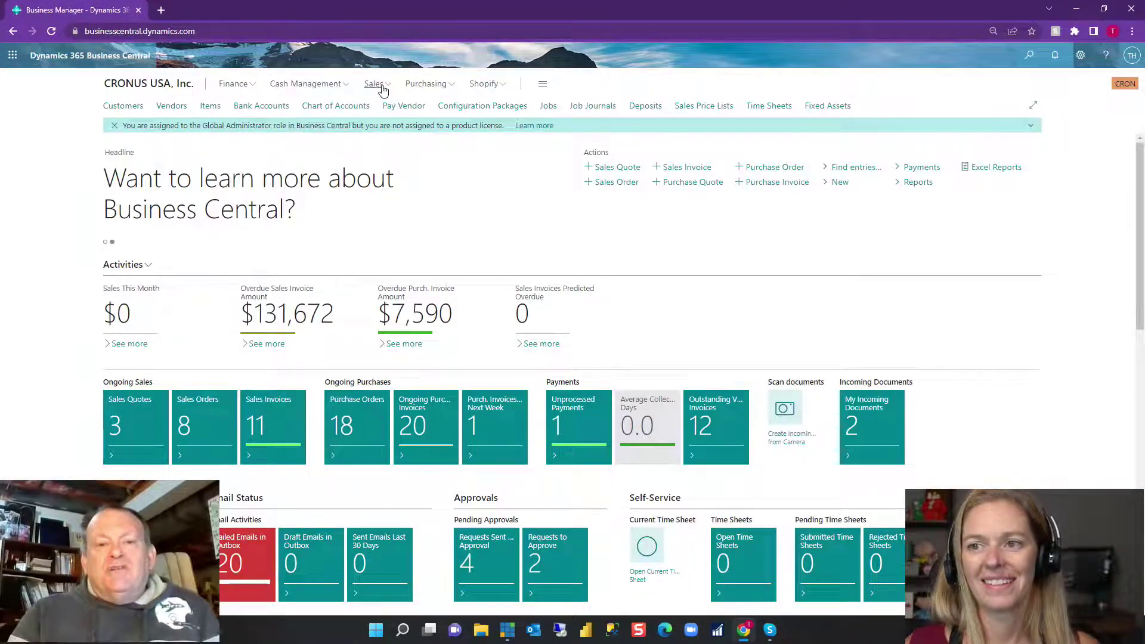
Reopen the 2,800.00 Trey Research sales invoice and set both its document date and posting date to 9/1/2022, acknowledging the price notice
{"action": "left_click", "coordinate": [382, 89]}
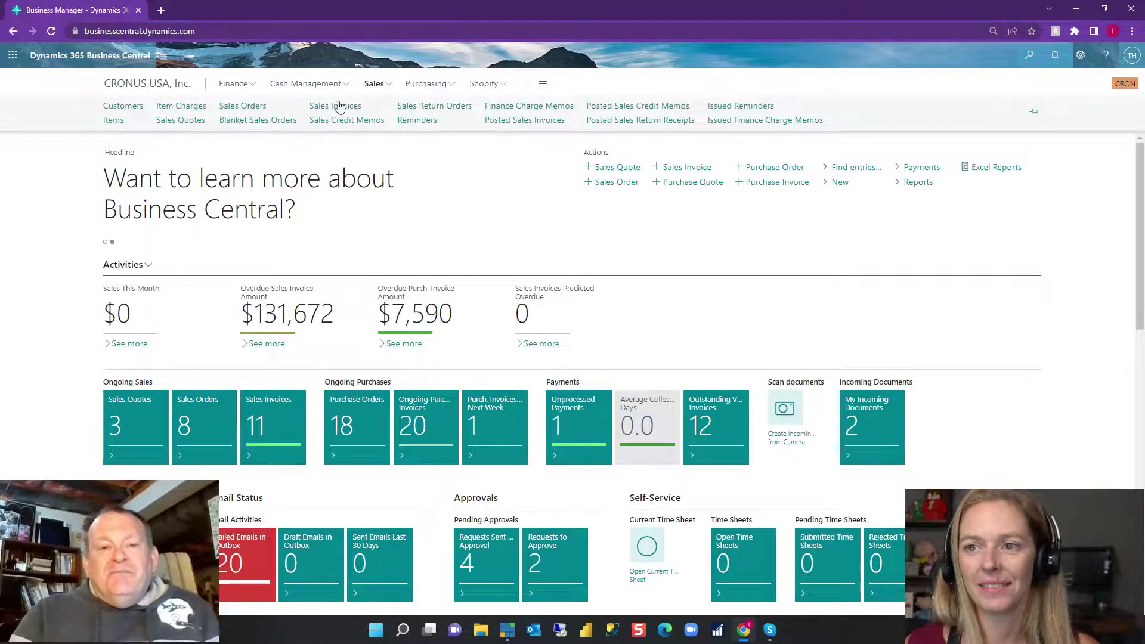
{"action": "left_click", "coordinate": [340, 106]}
{"action": "left_click", "coordinate": [122, 344]}
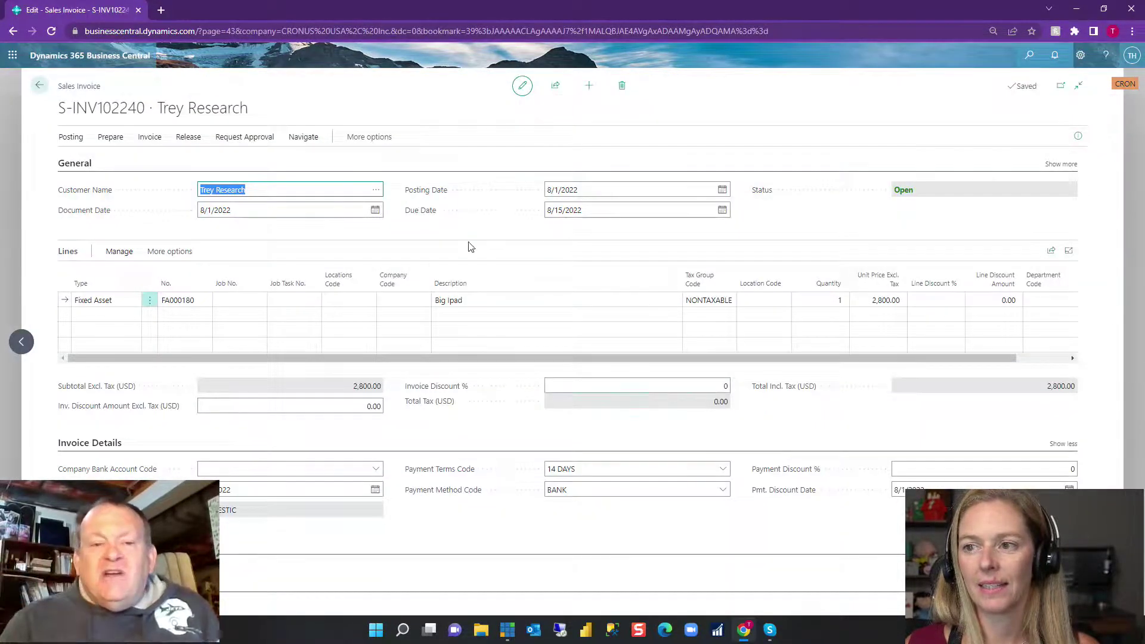
{"action": "left_click", "coordinate": [239, 211]}
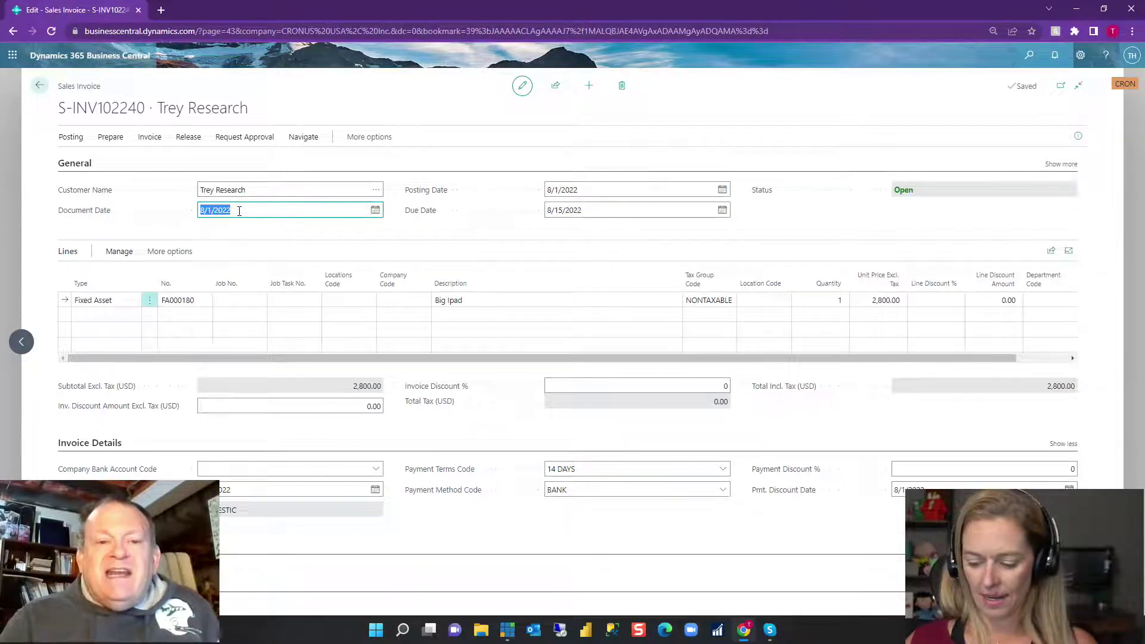
{"action": "type", "text": "09"}
{"action": "type", "text": "01"}
{"action": "key", "text": "Tab"}
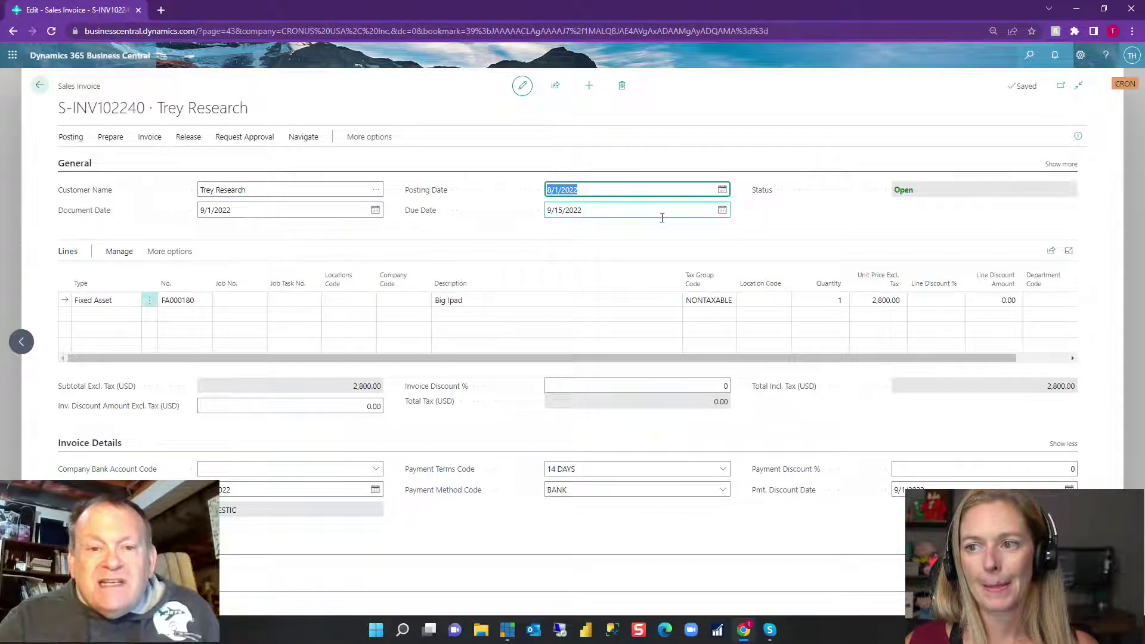
{"action": "type", "text": "0901"}
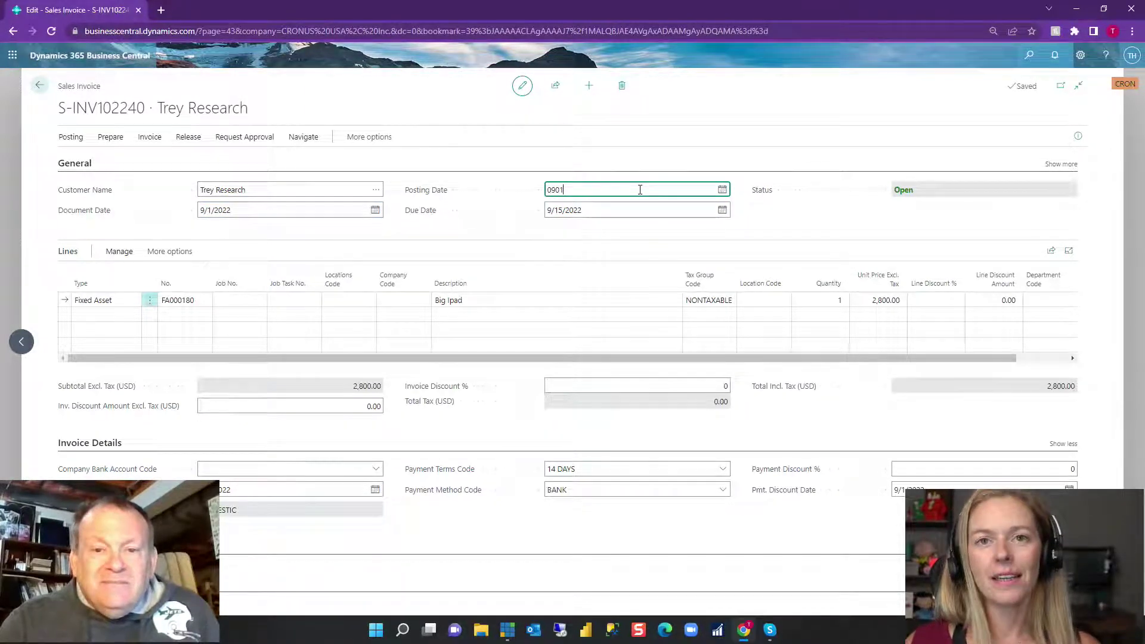
{"action": "key", "text": "Tab"}
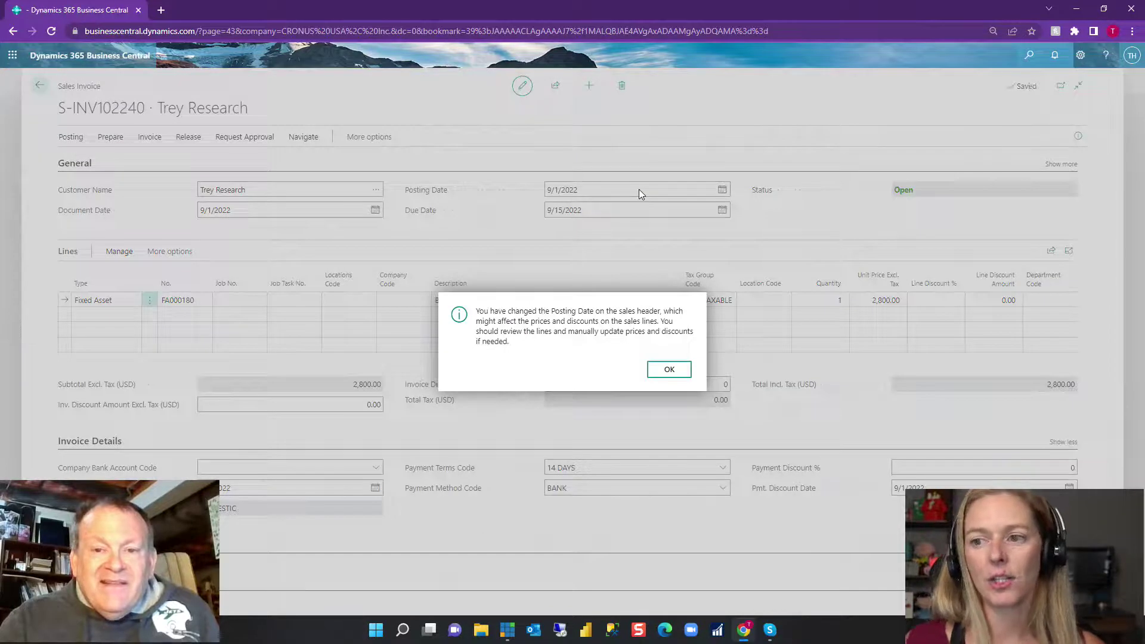
{"action": "left_click", "coordinate": [668, 369]}
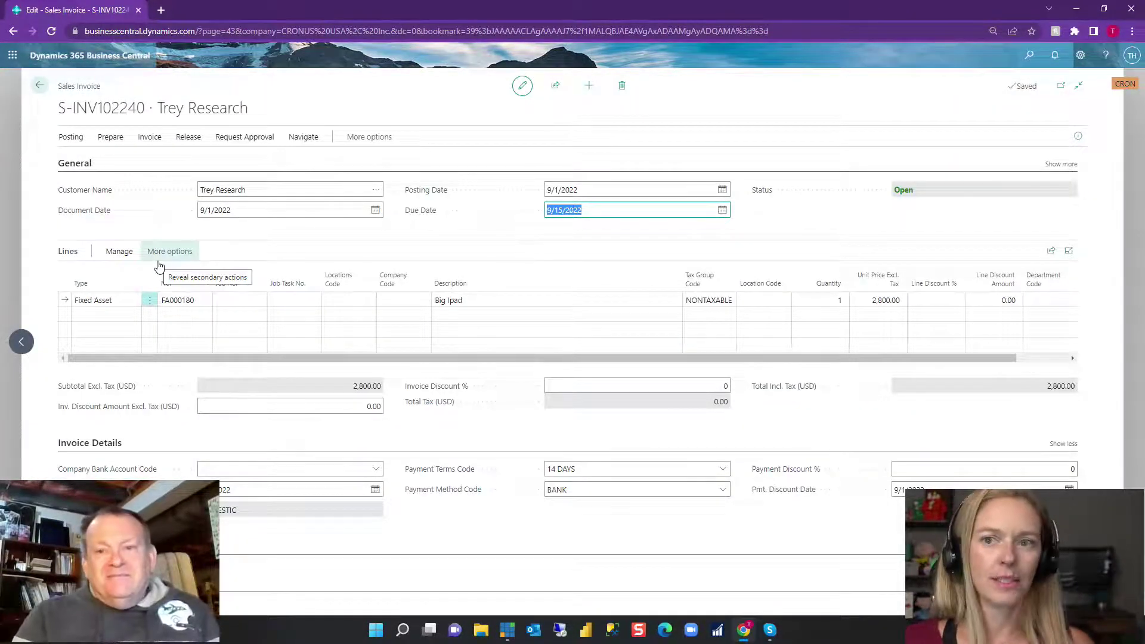
Post the Big Ipad sales invoice and decline opening the posted document
{"action": "left_click", "coordinate": [70, 136]}
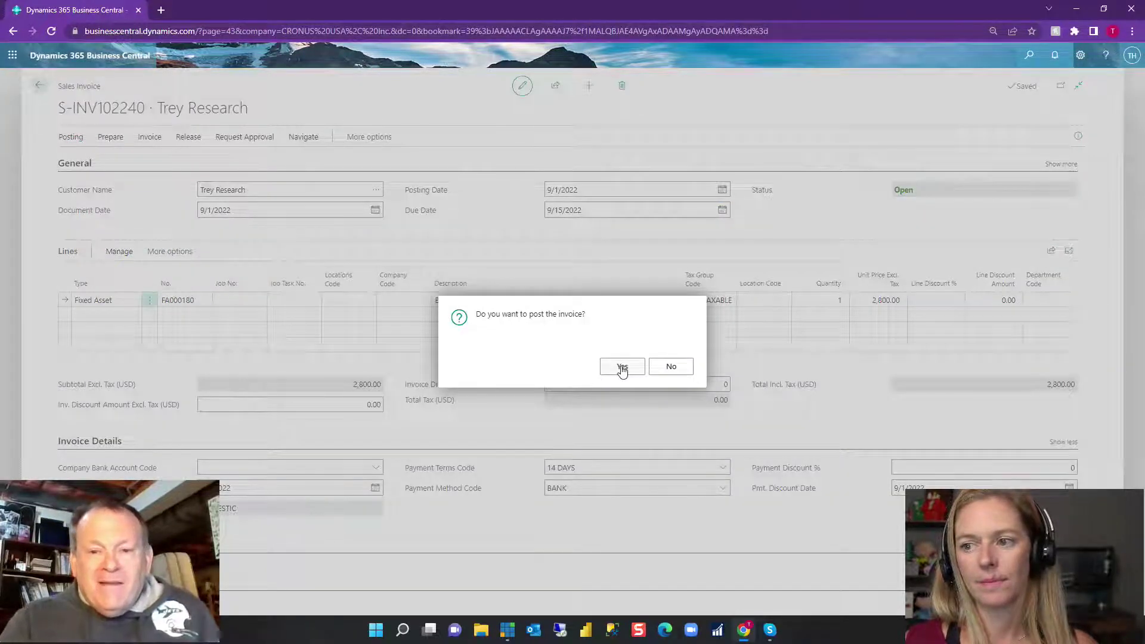
{"action": "left_click", "coordinate": [619, 367]}
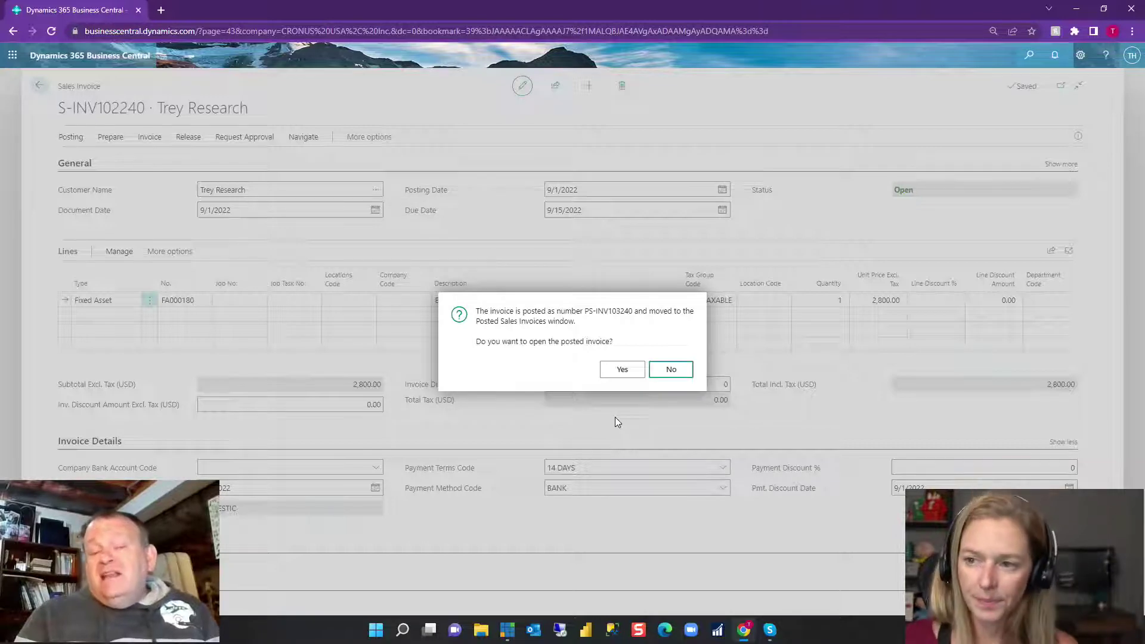
{"action": "left_click", "coordinate": [655, 371]}
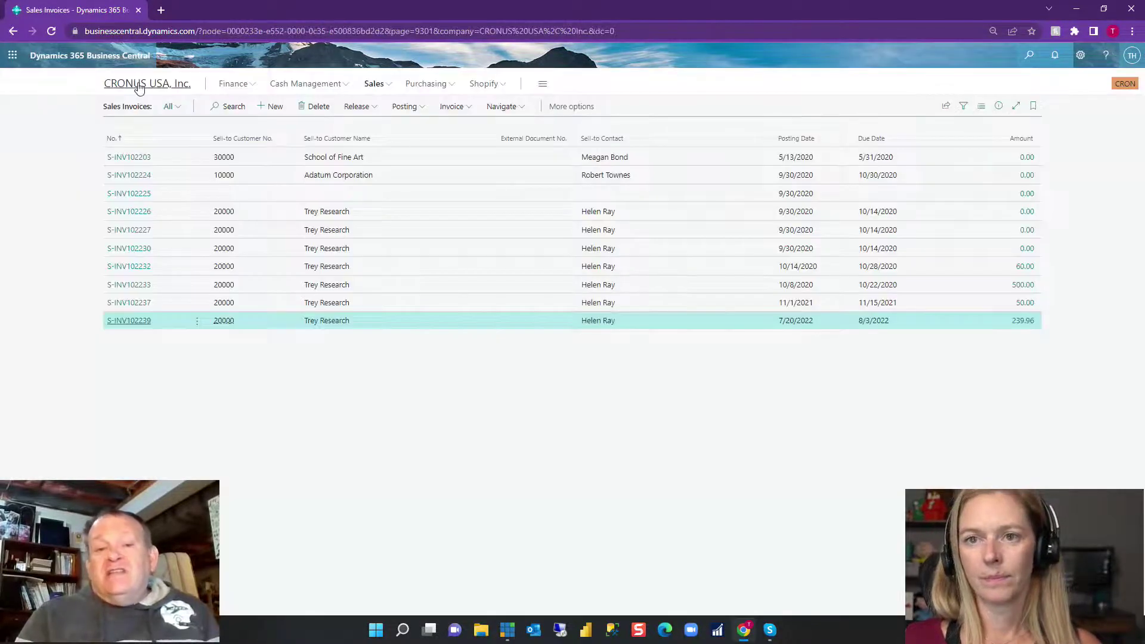
Return to the home page, open the FA000180 Big Ipad card from the Fixed Assets list and view the entries behind its book value
{"action": "left_click", "coordinate": [119, 85]}
{"action": "left_click", "coordinate": [829, 105]}
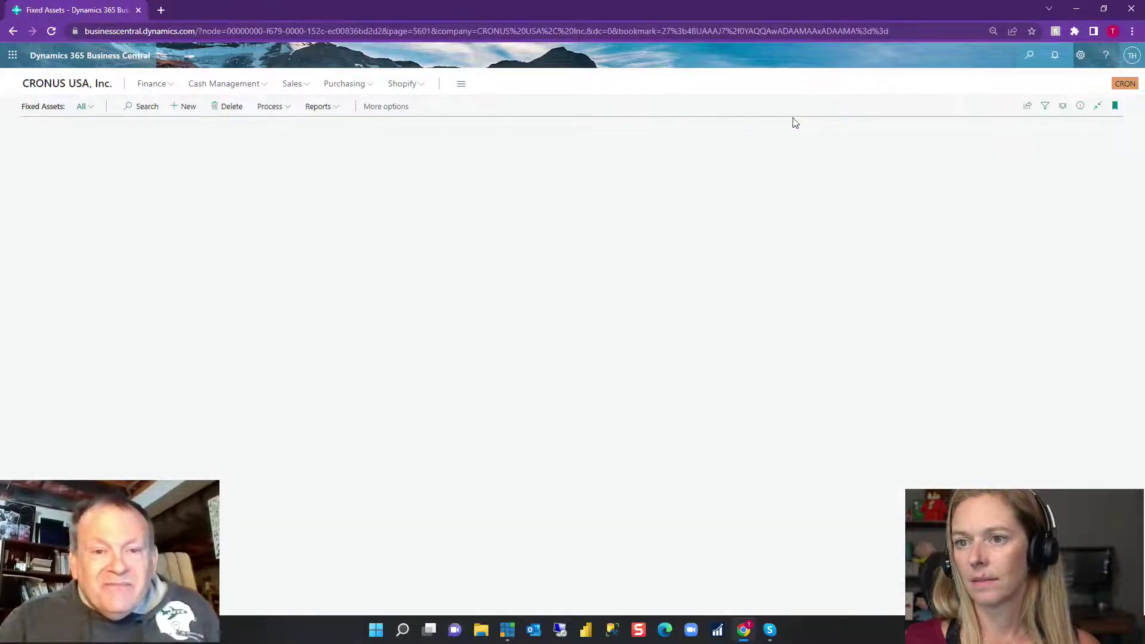
{"action": "left_click", "coordinate": [44, 304]}
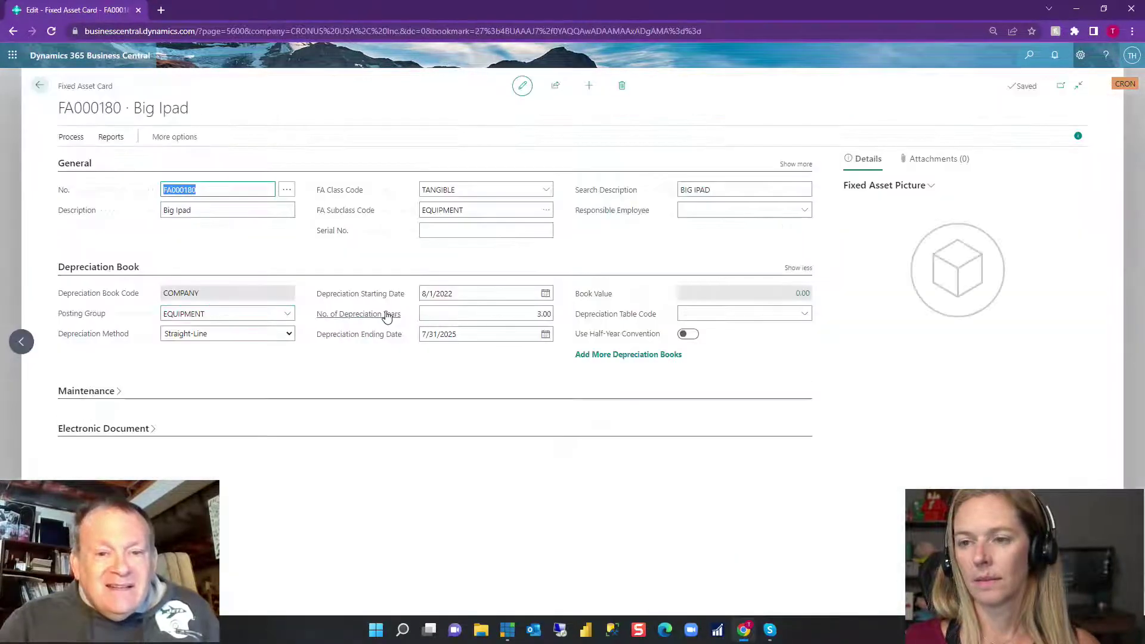
{"action": "left_click", "coordinate": [803, 294]}
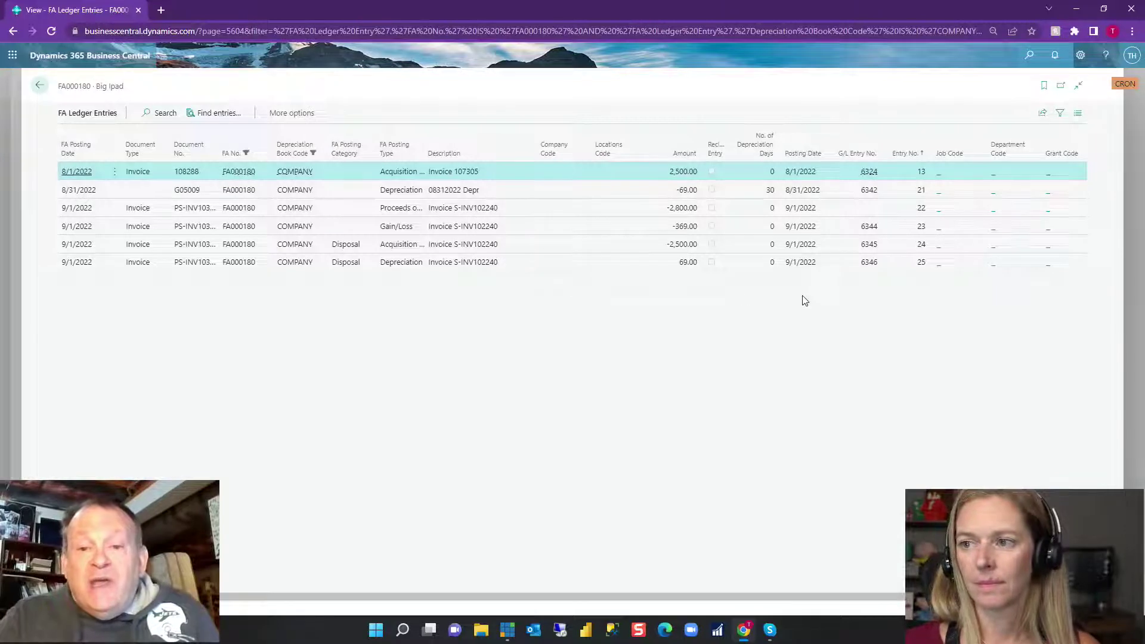
Examine the Big Ipad's acquisition, depreciation, proceeds, gain/loss and disposal ledger entries, and return to the home page
{"action": "left_click", "coordinate": [598, 232]}
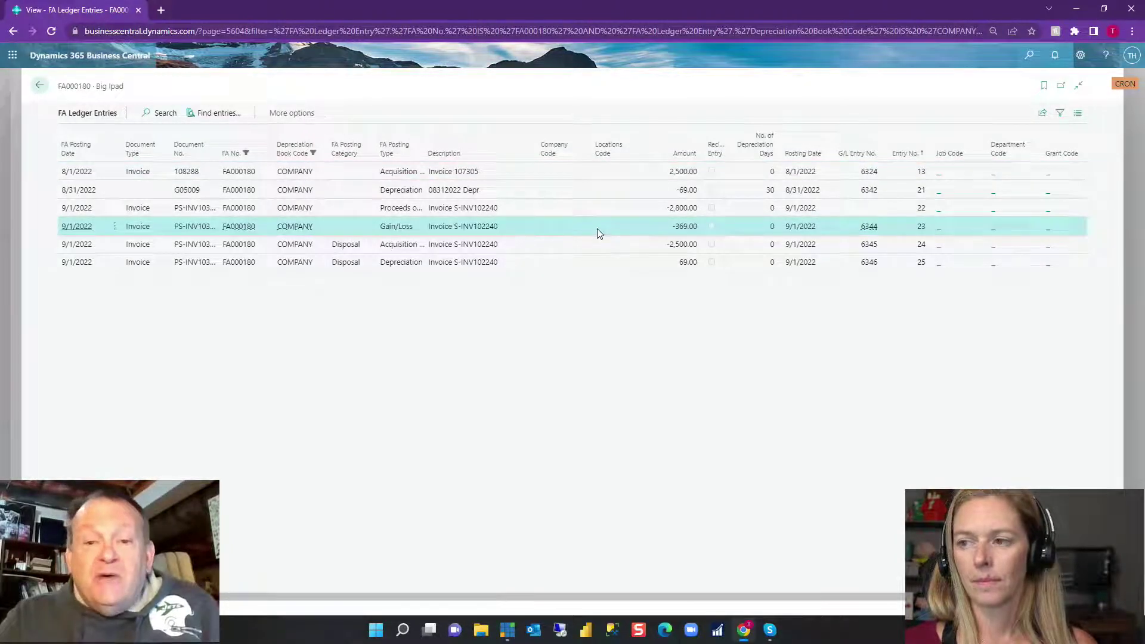
{"action": "left_click", "coordinate": [591, 179]}
{"action": "left_click", "coordinate": [592, 192]}
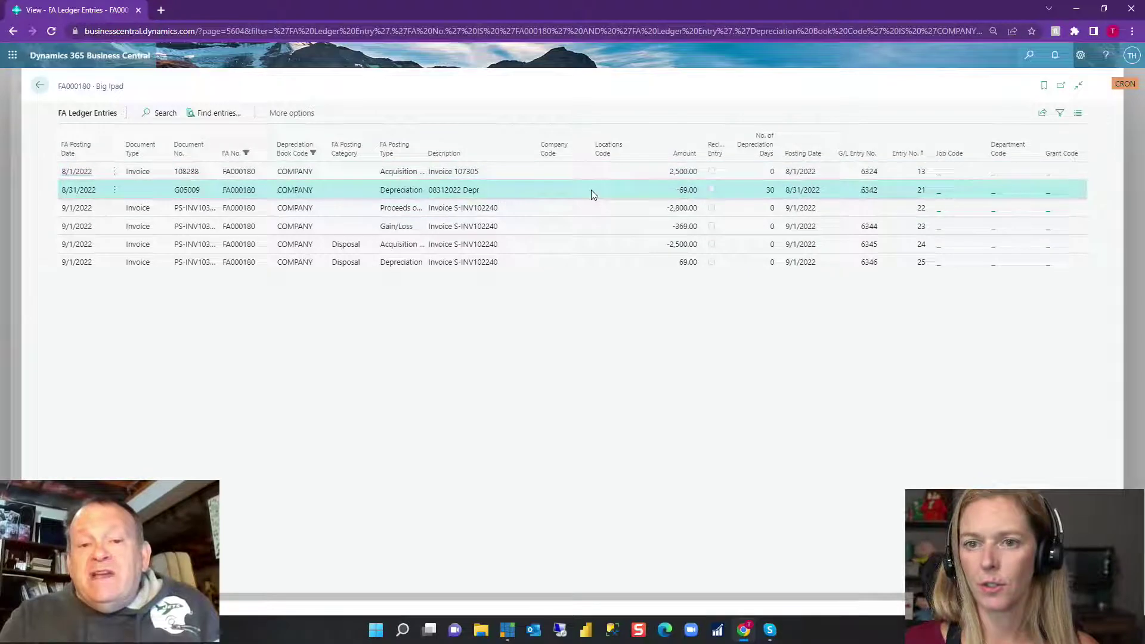
{"action": "left_click", "coordinate": [585, 209]}
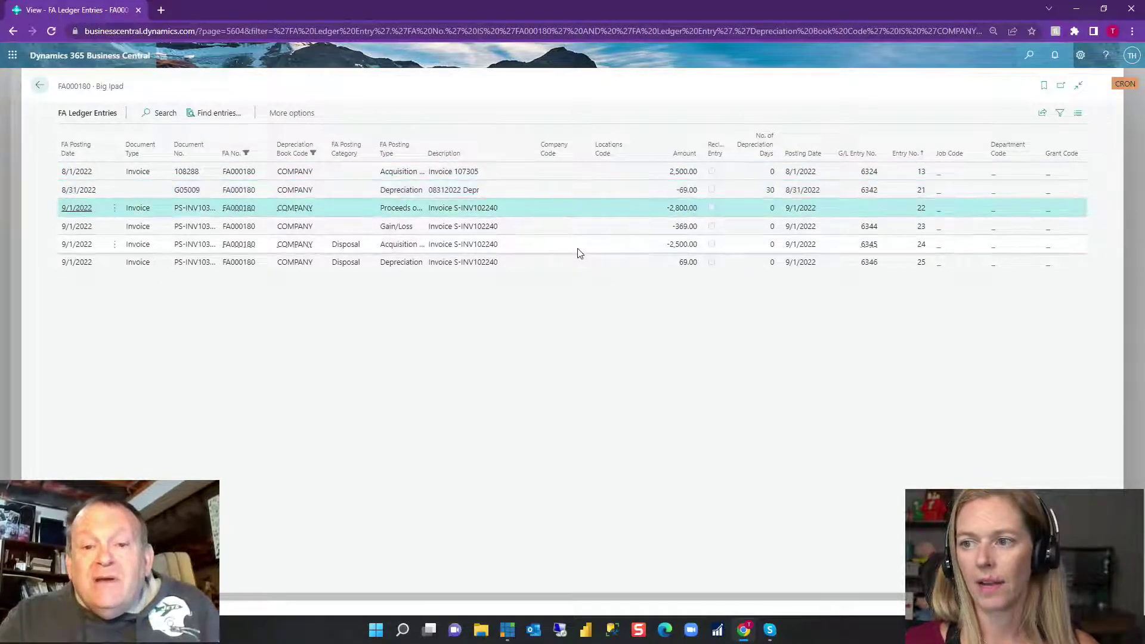
{"action": "left_click", "coordinate": [571, 269], "text": "shift"}
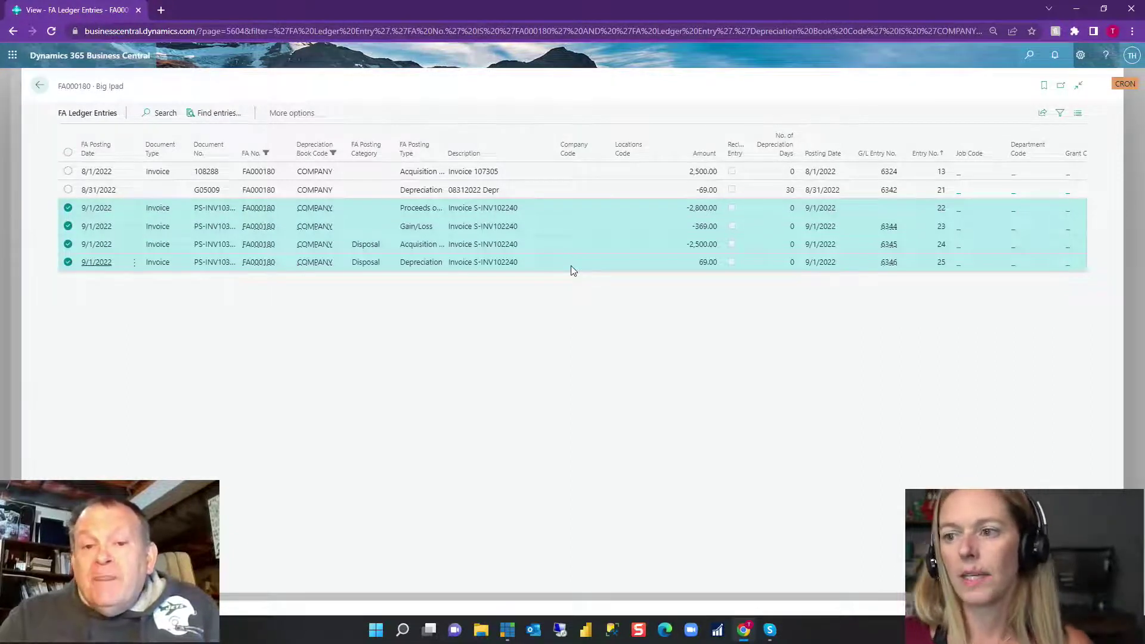
{"action": "left_click", "coordinate": [570, 266]}
{"action": "left_click", "coordinate": [584, 246], "text": "shift"}
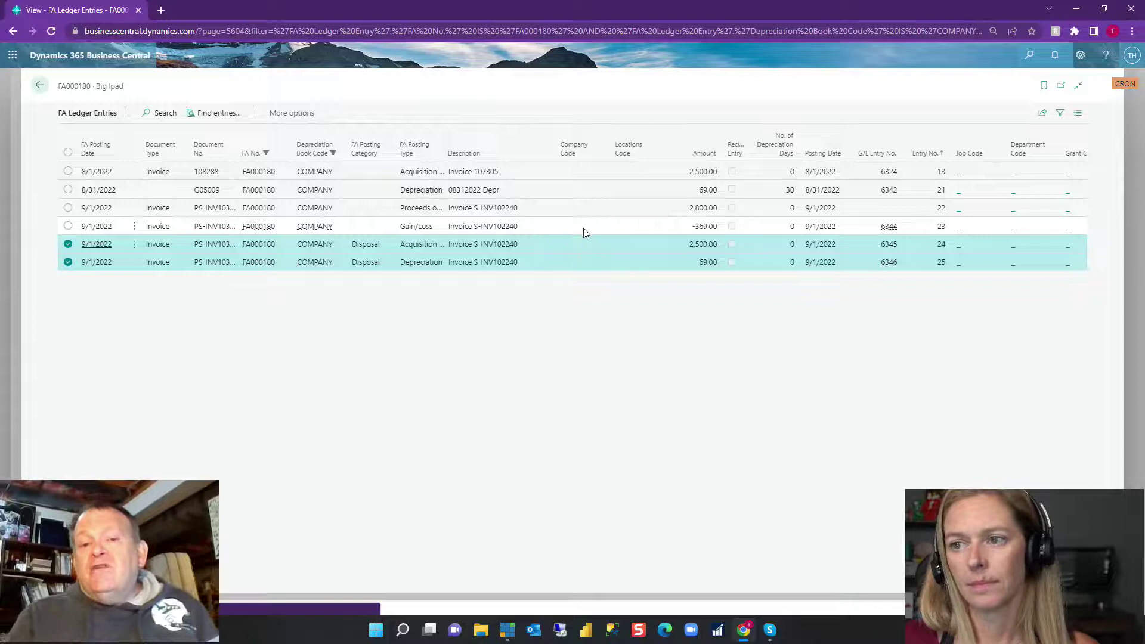
{"action": "left_click", "coordinate": [584, 229]}
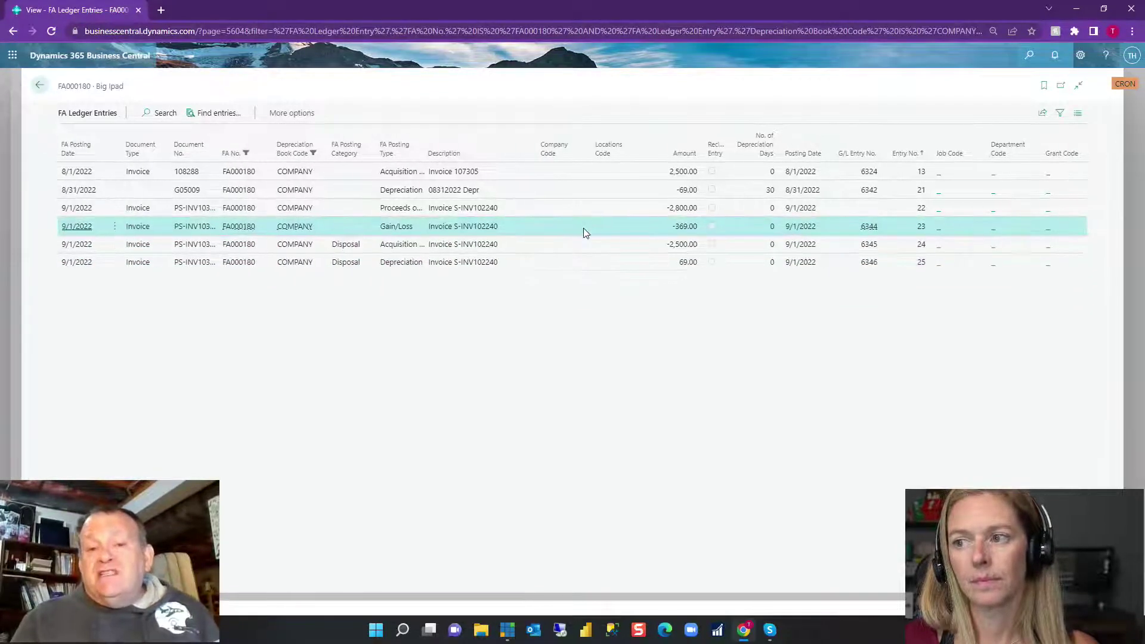
{"action": "left_click", "coordinate": [584, 209], "text": "shift"}
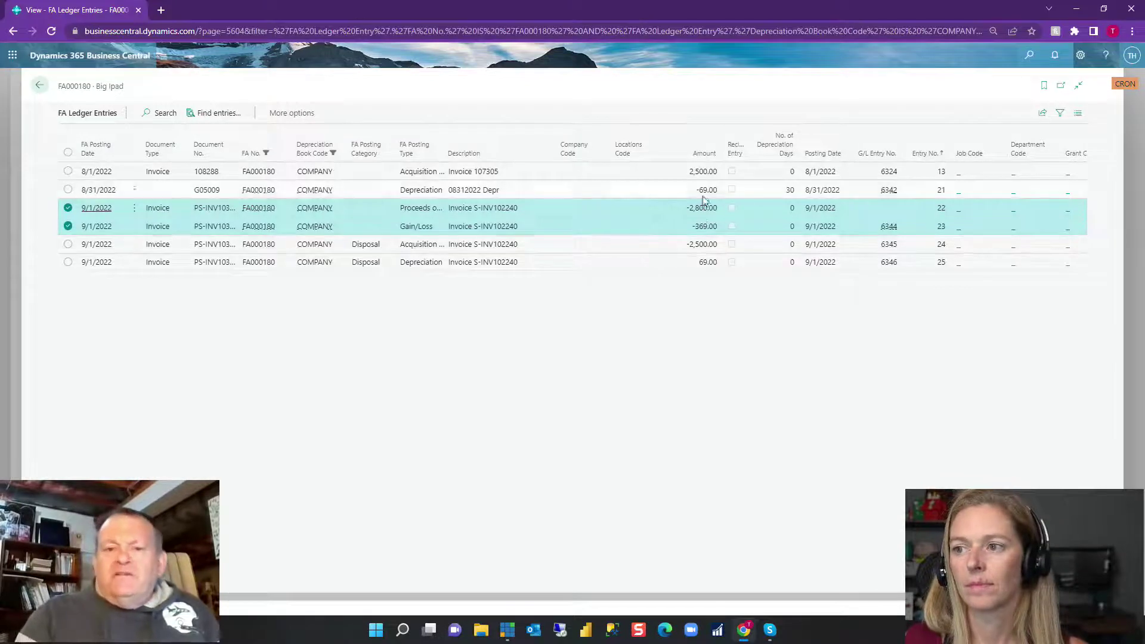
{"action": "left_click", "coordinate": [39, 87]}
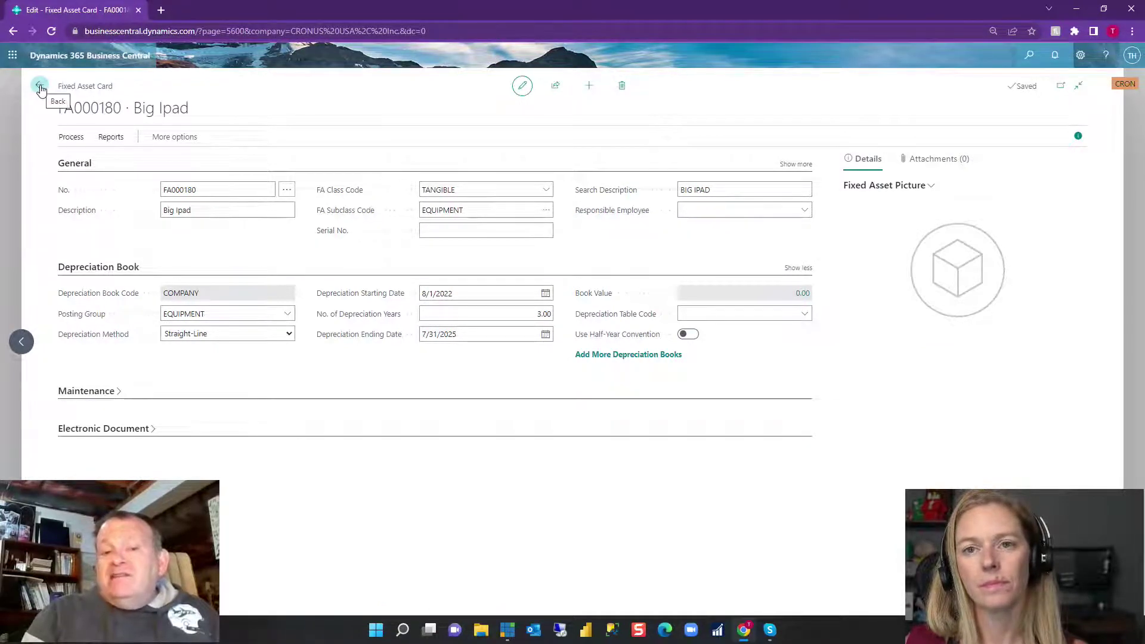
{"action": "left_click", "coordinate": [40, 89]}
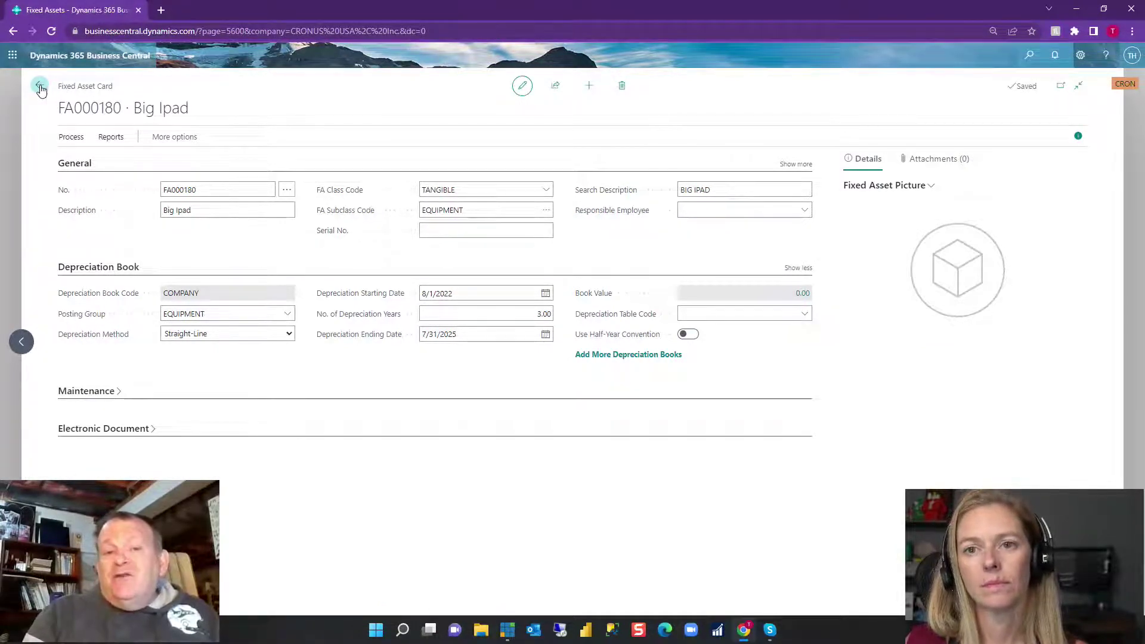
{"action": "left_click", "coordinate": [51, 88]}
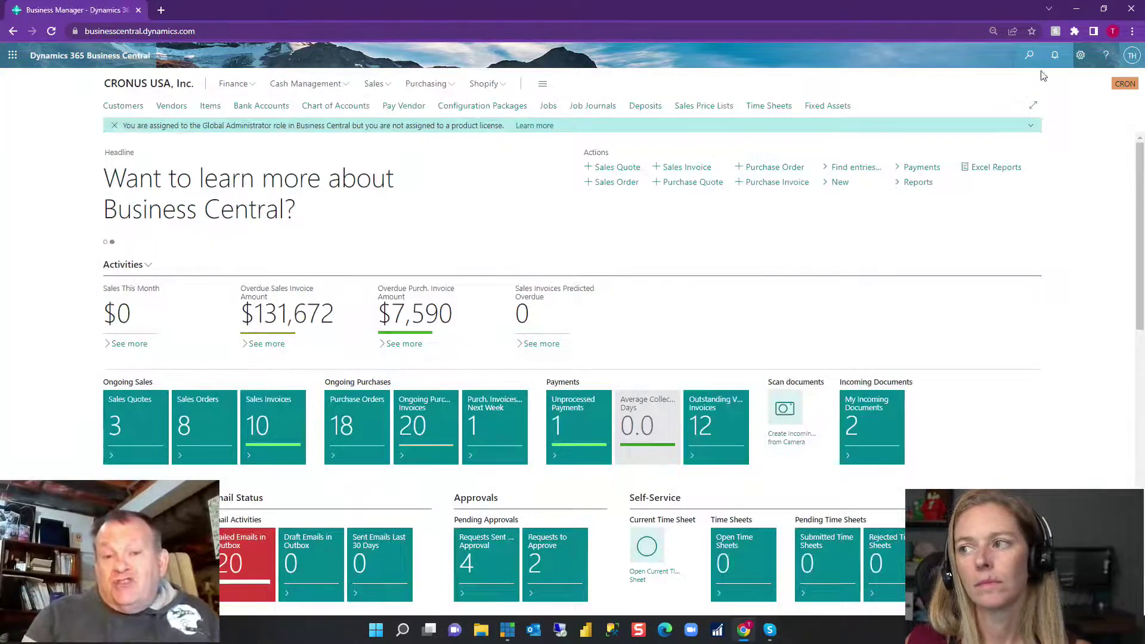
Search for "fixed", expand the full list of matching pages and tasks, and open the Fixed Asset G/L Journals page
{"action": "type", "text": "fixe3d"}
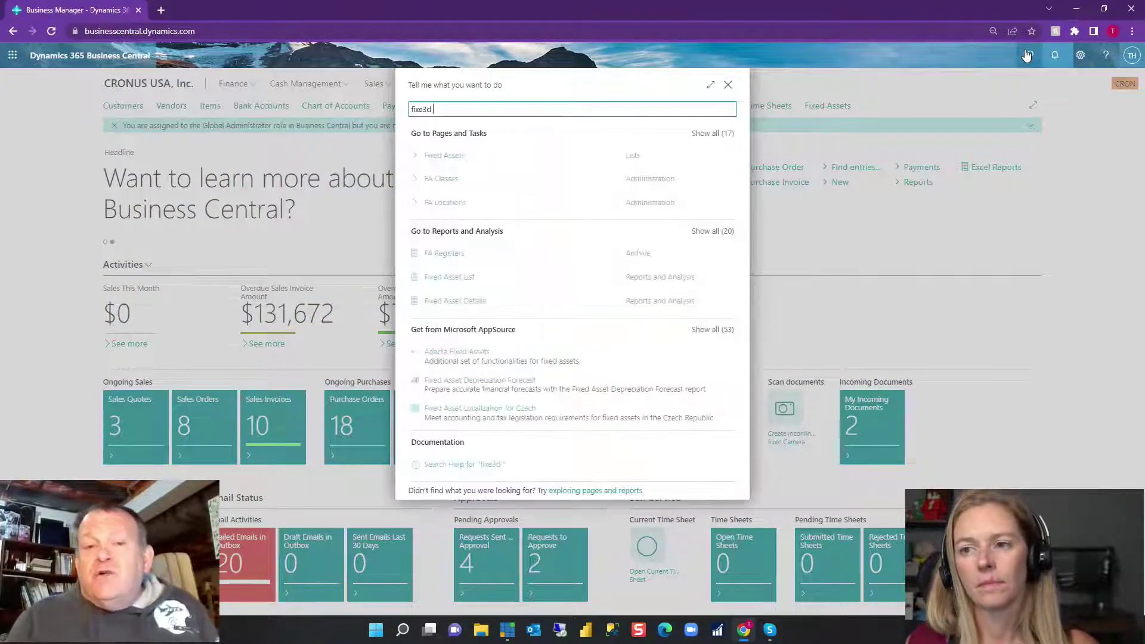
{"action": "key", "text": "BackSpace"}
{"action": "key", "text": "BackSpace"}
{"action": "type", "text": "e"}
{"action": "key", "text": "BackSpace"}
{"action": "type", "text": "d"}
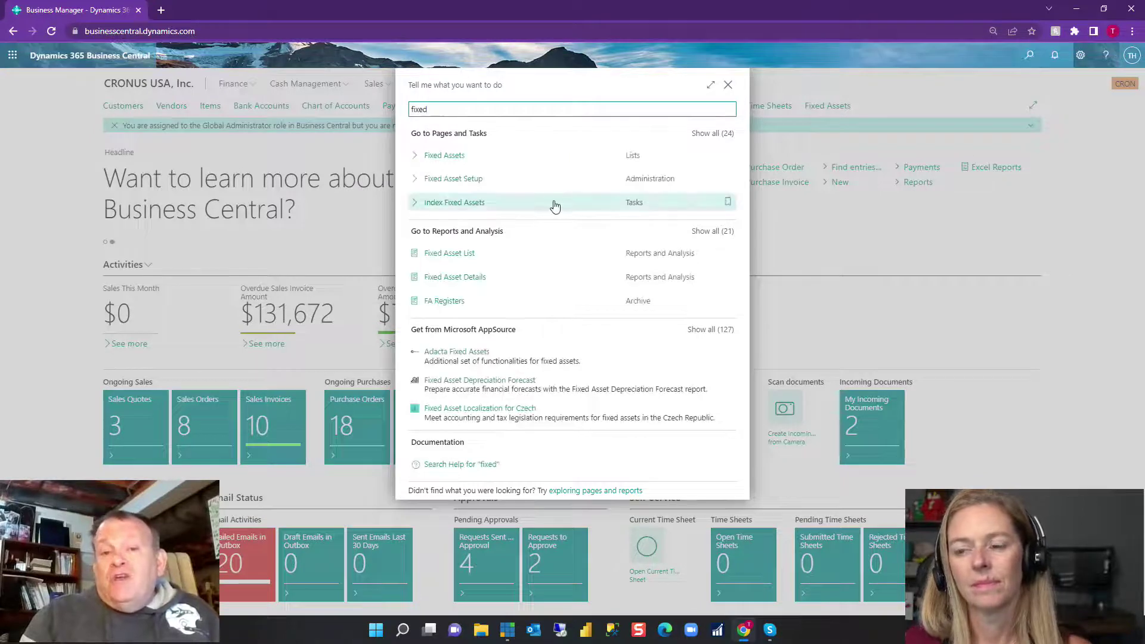
{"action": "left_click", "coordinate": [705, 141]}
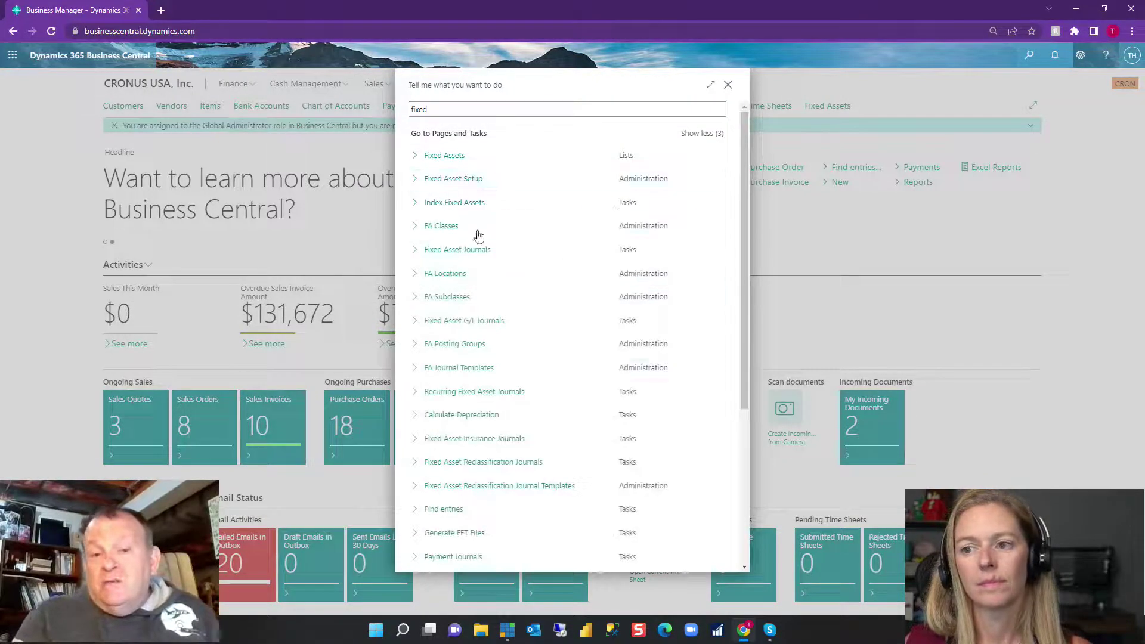
{"action": "left_click", "coordinate": [461, 322]}
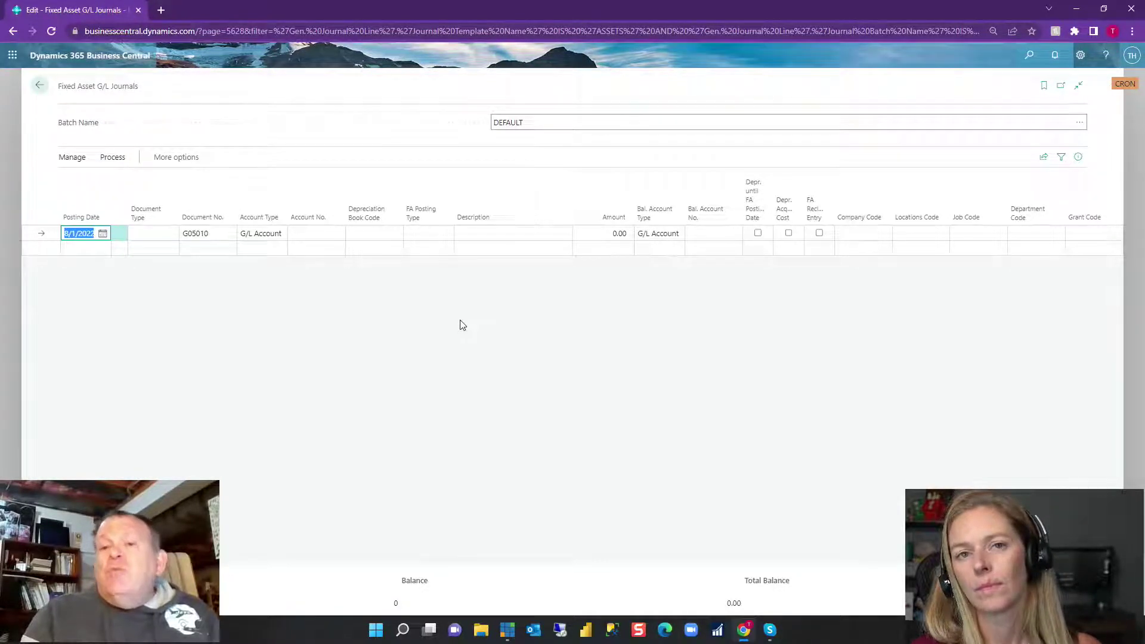
Set the first journal line's account type to Fixed Asset and its account number to FA000170, Ipad
{"action": "key", "text": "Tab"}
{"action": "key", "text": "Tab"}
{"action": "key", "text": "Tab"}
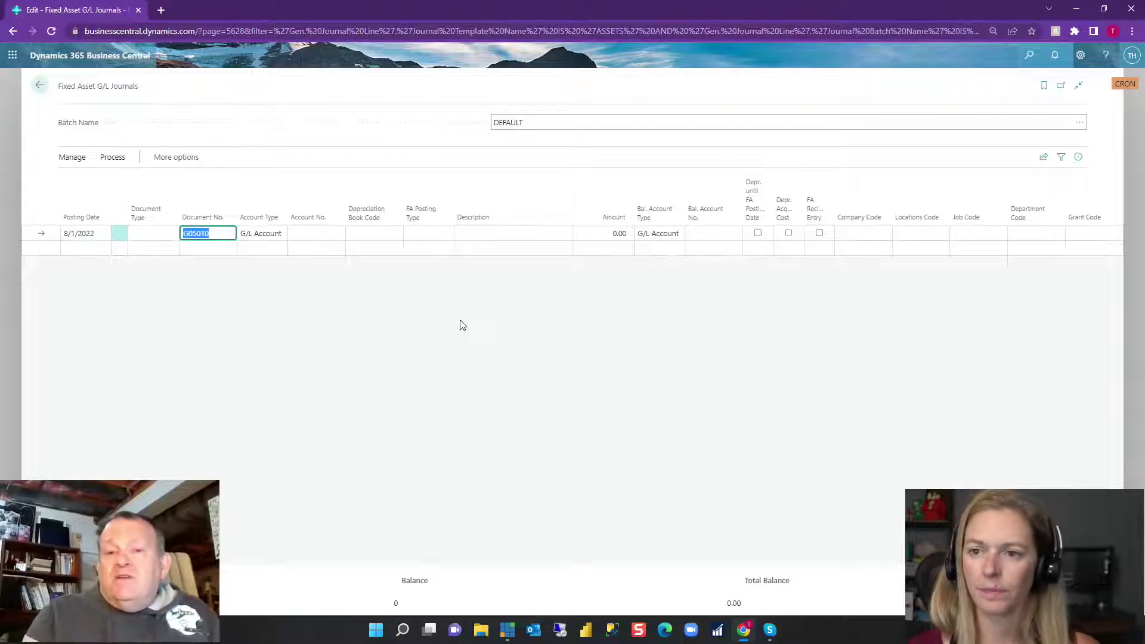
{"action": "type", "text": "f"}
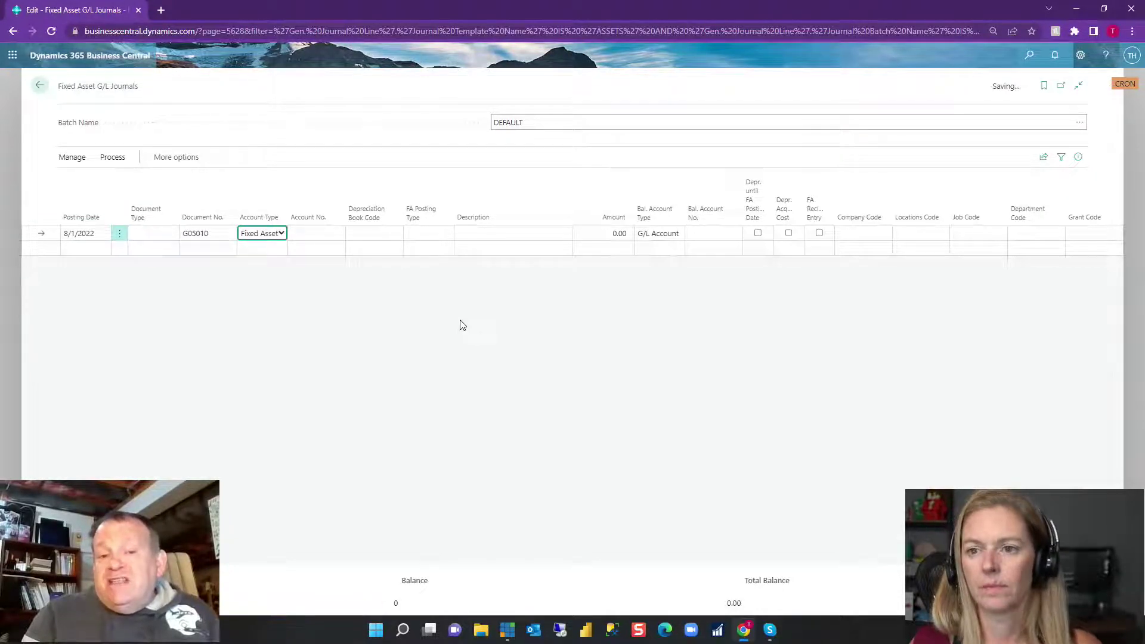
{"action": "key", "text": "Tab"}
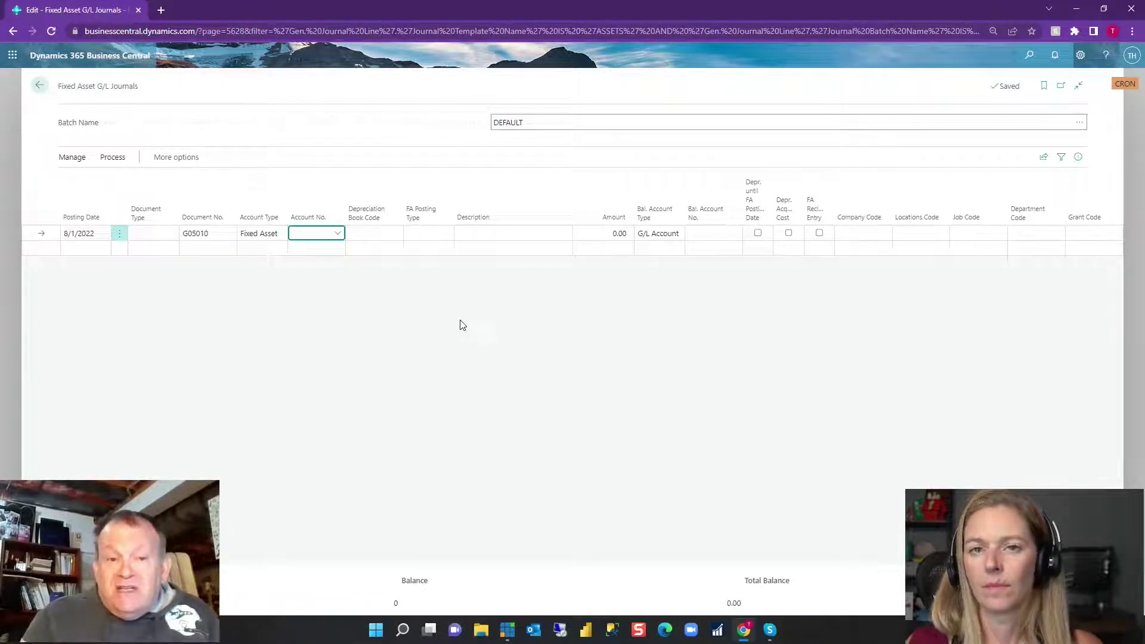
{"action": "left_click", "coordinate": [338, 234]}
{"action": "scroll", "coordinate": [366, 339], "scroll_direction": "down", "scroll_amount": 2}
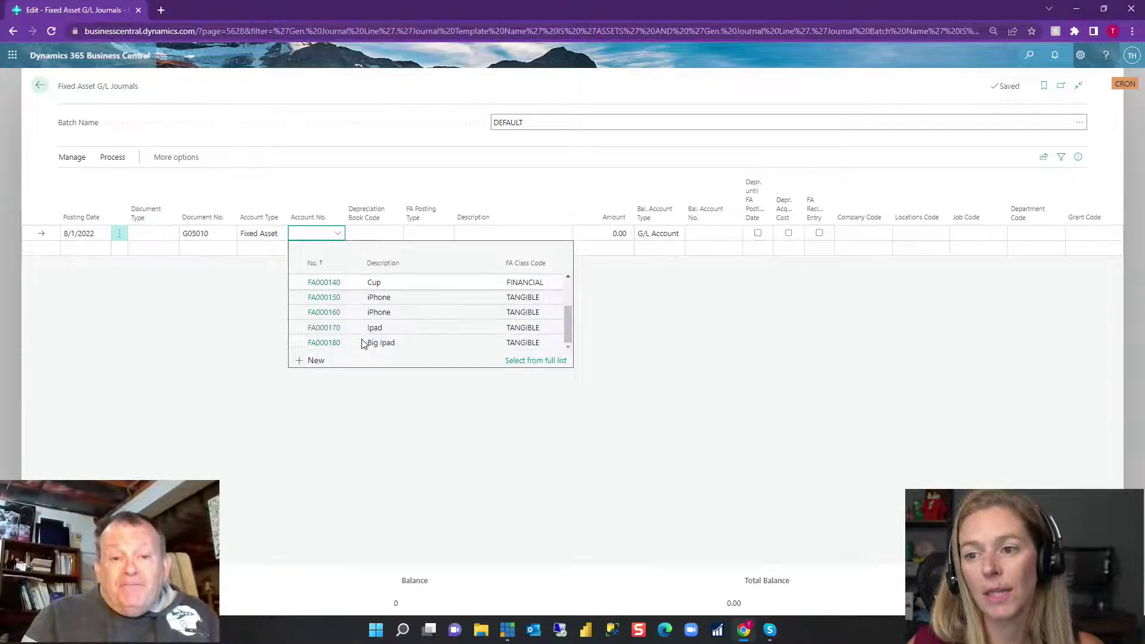
{"action": "left_click", "coordinate": [424, 329]}
Enter an amount of -1,200 on the Ipad journal line
{"action": "key", "text": "Tab"}
{"action": "key", "text": "Tab"}
{"action": "key", "text": "Tab"}
{"action": "key", "text": "Tab"}
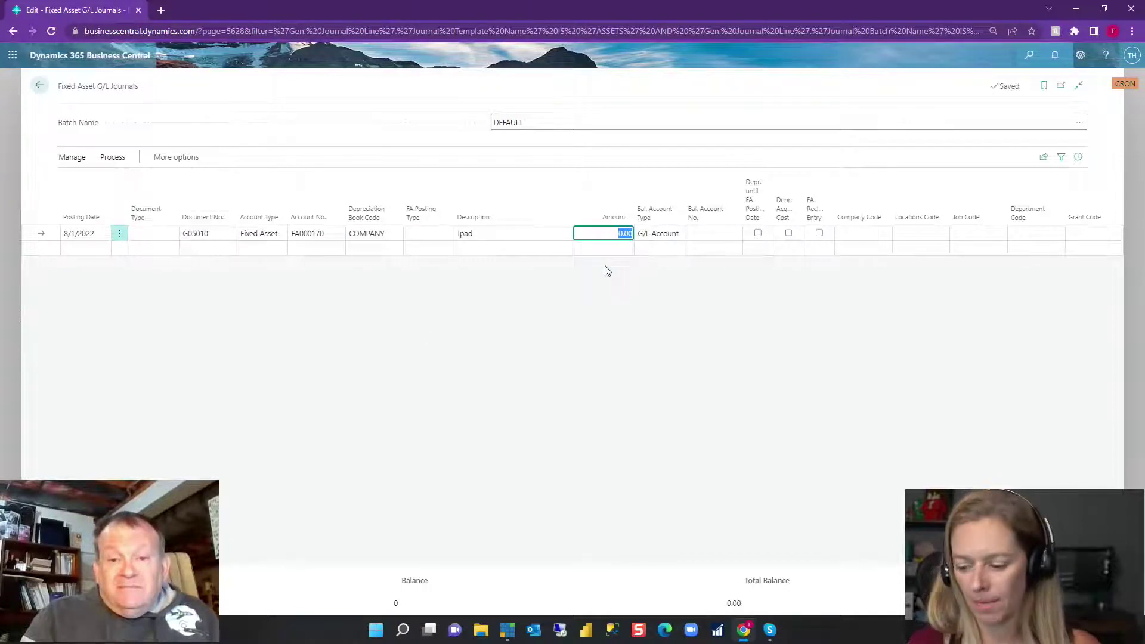
{"action": "type", "text": "-1,2"}
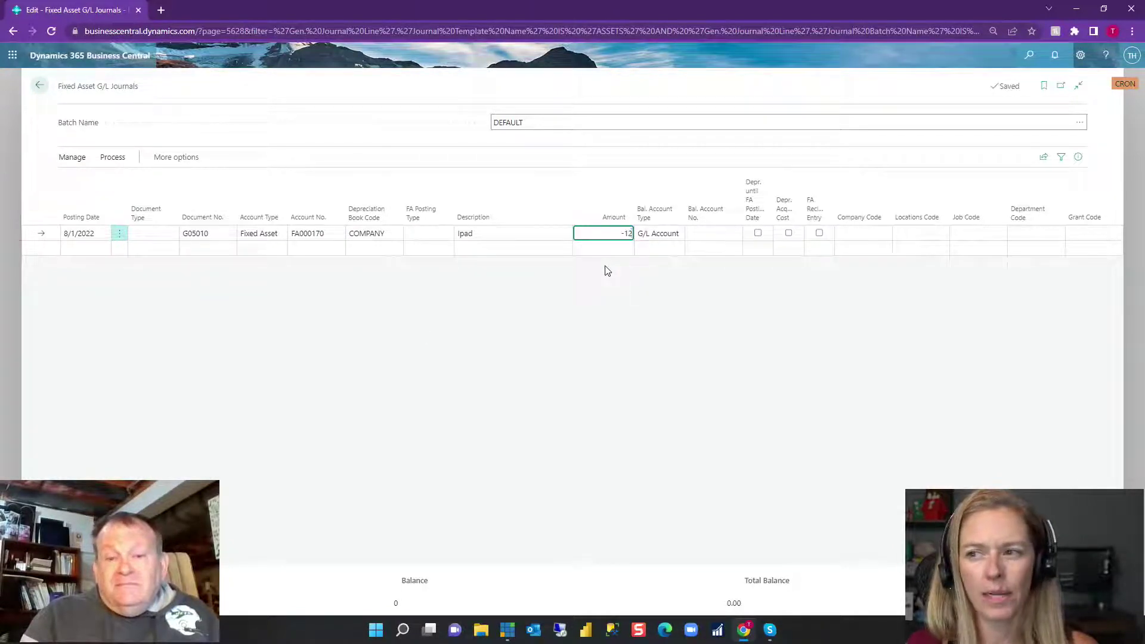
{"action": "type", "text": "00"}
{"action": "key", "text": "Tab"}
{"action": "key", "text": "Down"}
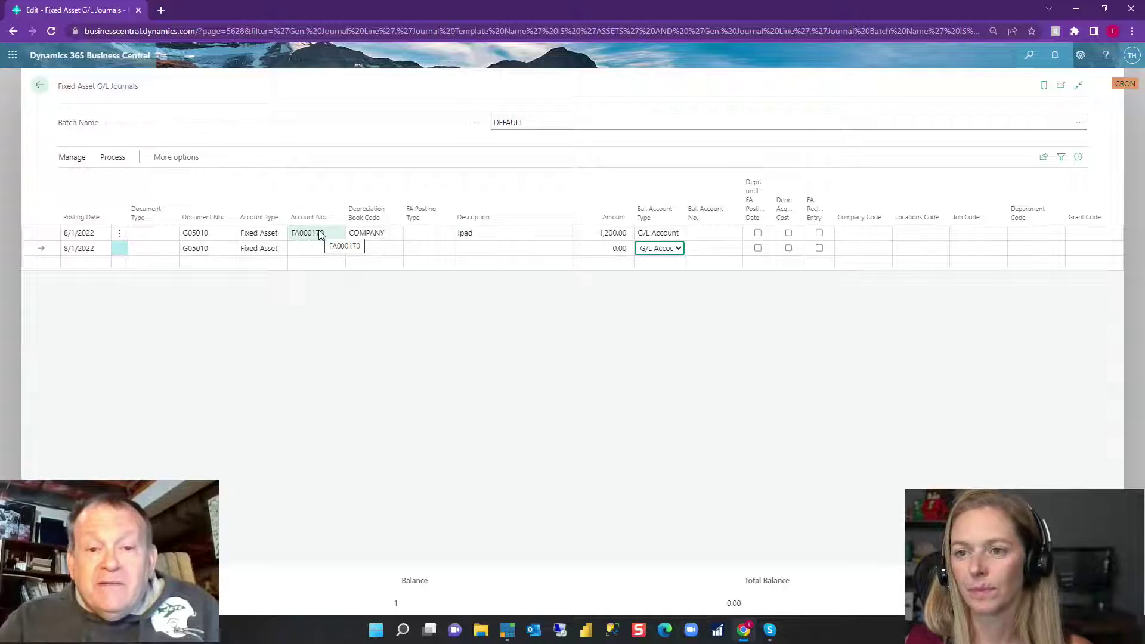
Set the FA posting type of the Ipad journal line to Disposal
{"action": "left_click", "coordinate": [270, 233]}
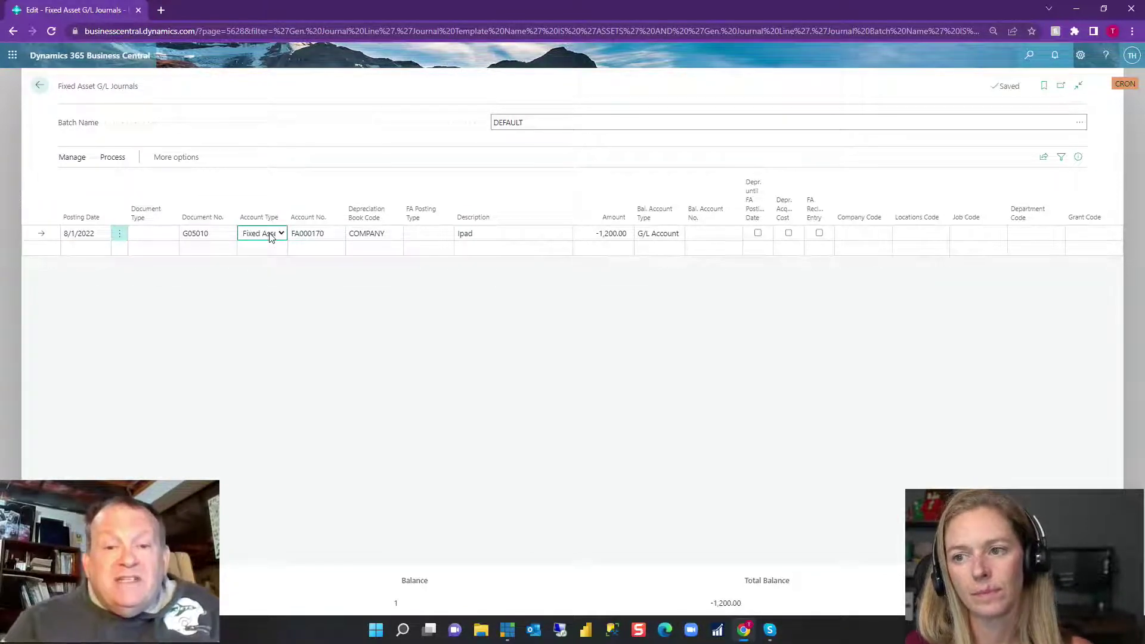
{"action": "left_click", "coordinate": [444, 234]}
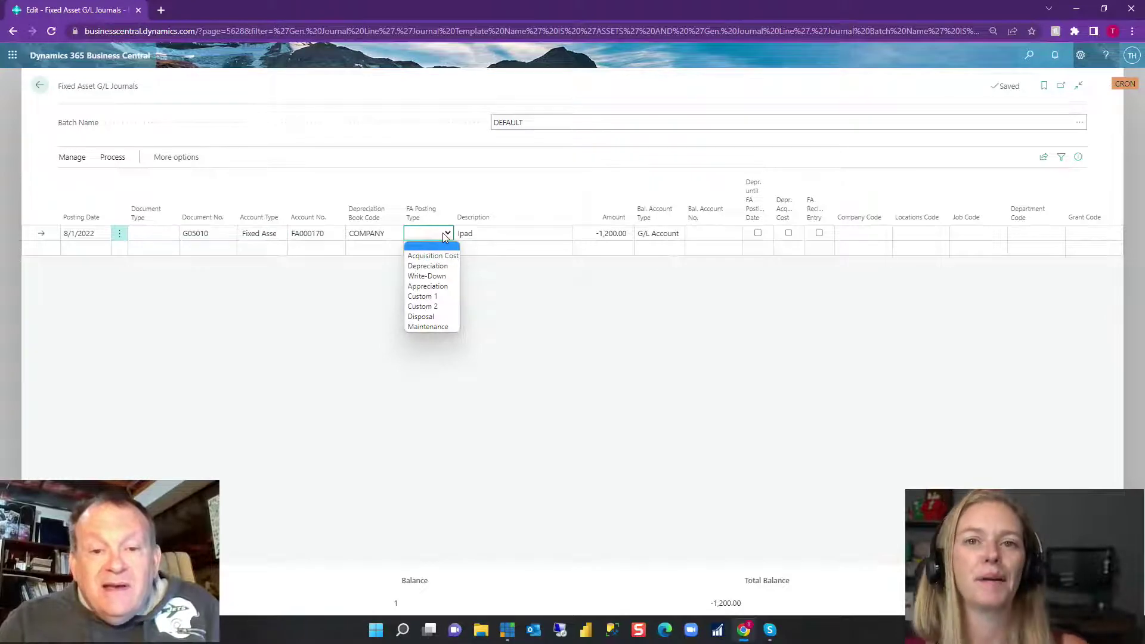
{"action": "left_click", "coordinate": [435, 316]}
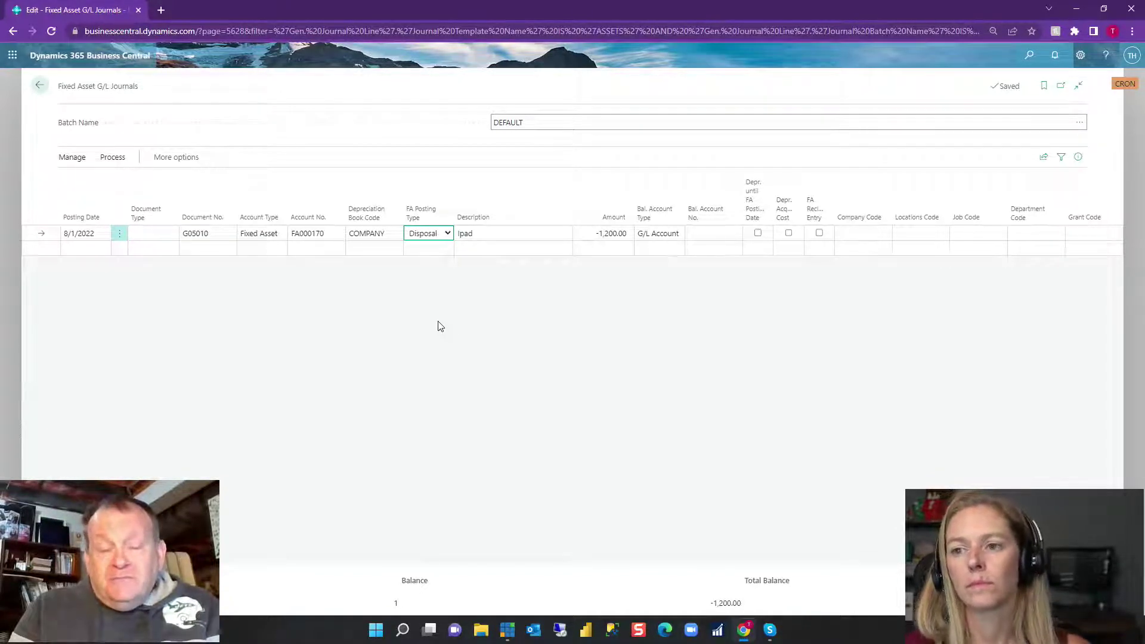
{"action": "left_click", "coordinate": [438, 234]}
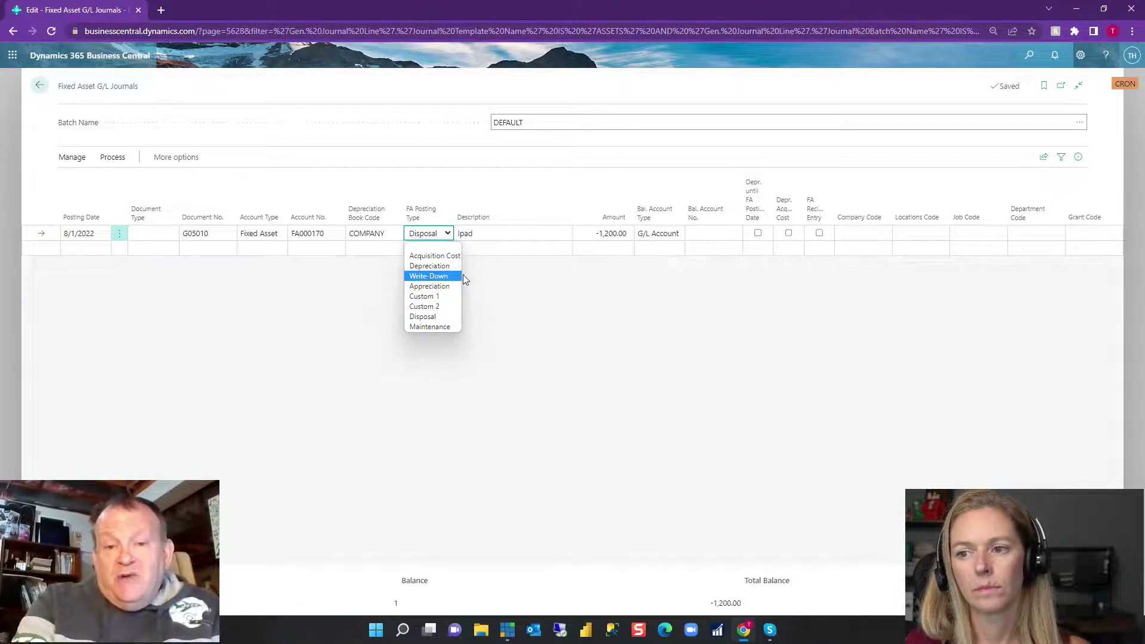
{"action": "left_click", "coordinate": [432, 316]}
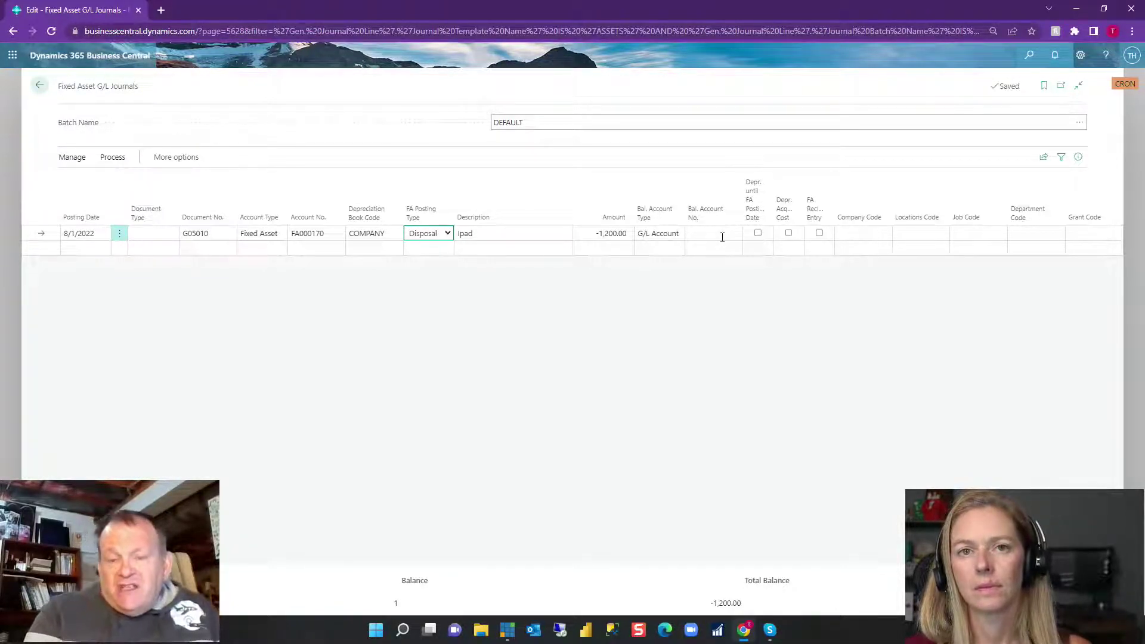
Set the Ipad line's balancing account type to Bank Account and its balancing account number to CHECKING
{"action": "left_click", "coordinate": [666, 236]}
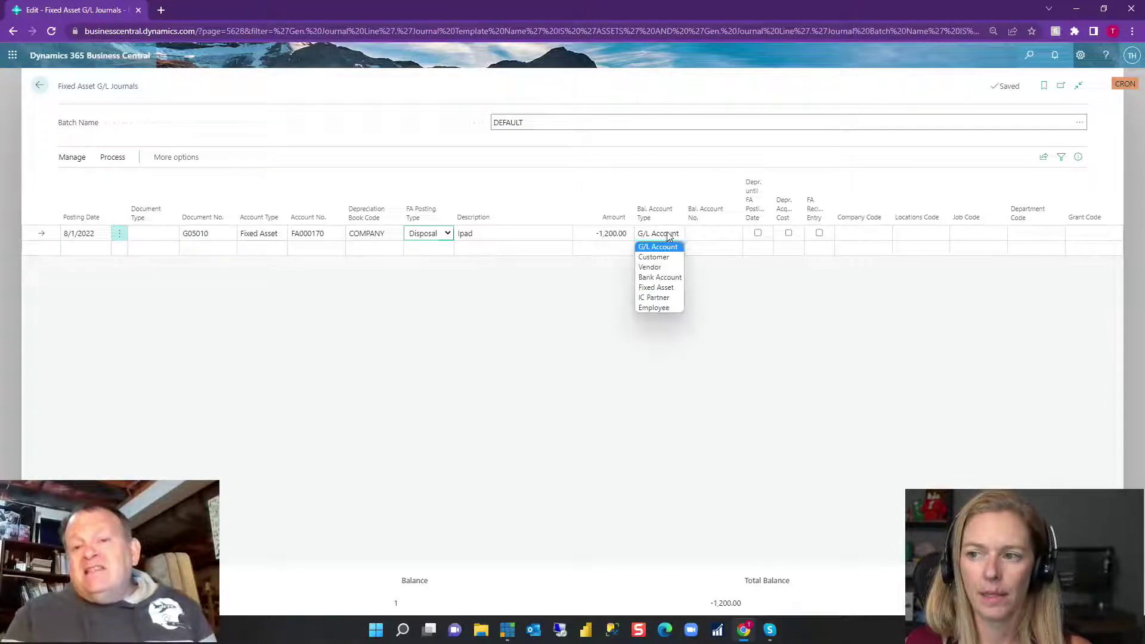
{"action": "left_click", "coordinate": [671, 279]}
{"action": "left_click", "coordinate": [718, 233]}
{"action": "left_click", "coordinate": [735, 232]}
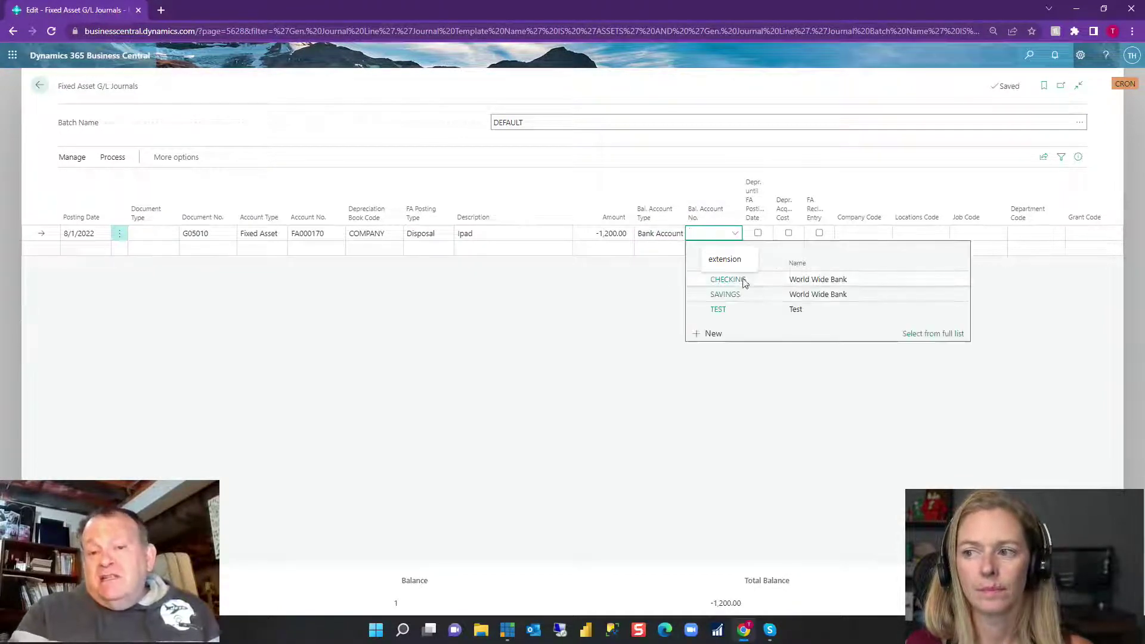
{"action": "left_click", "coordinate": [724, 280]}
Change the amount on the Ipad journal line to -50
{"action": "left_click", "coordinate": [609, 234]}
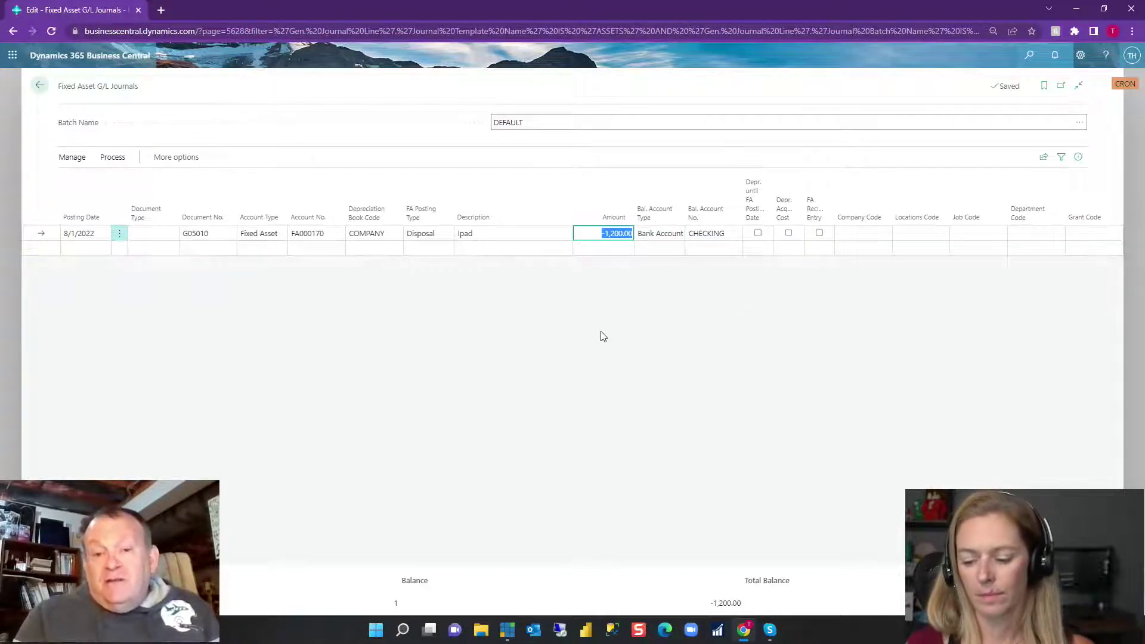
{"action": "type", "text": "-50"}
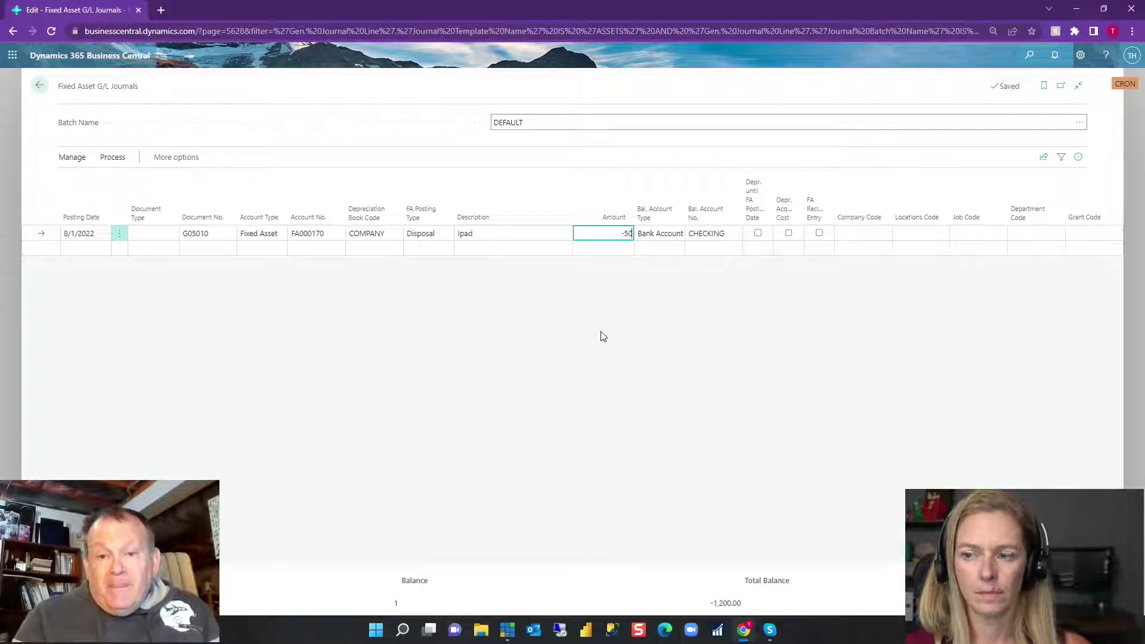
{"action": "key", "text": "Down"}
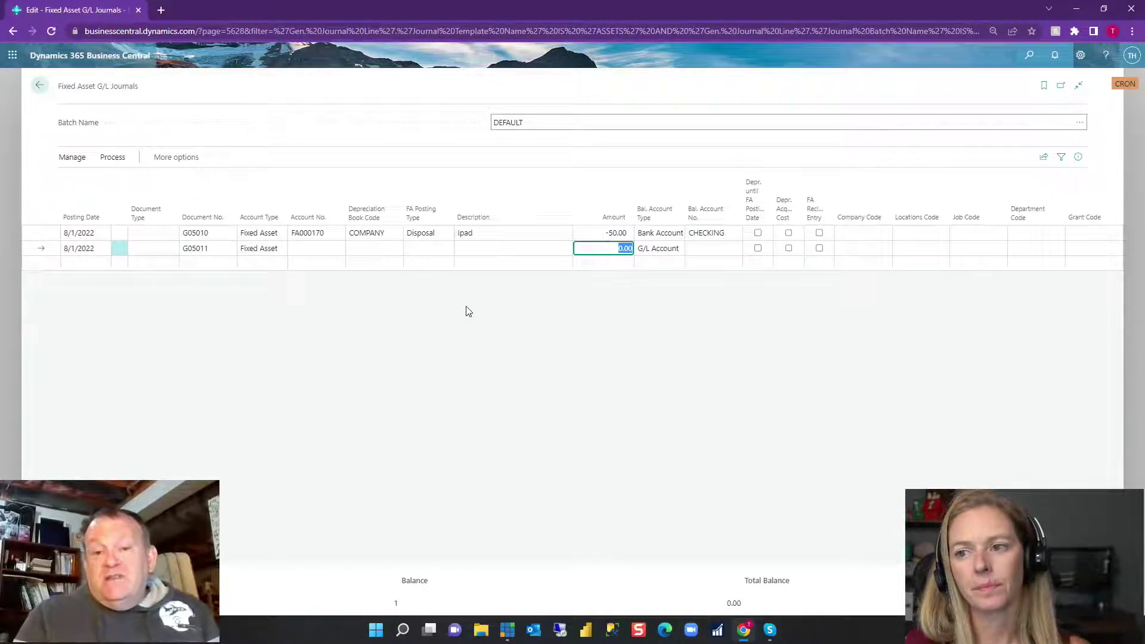
{"action": "left_click", "coordinate": [121, 155]}
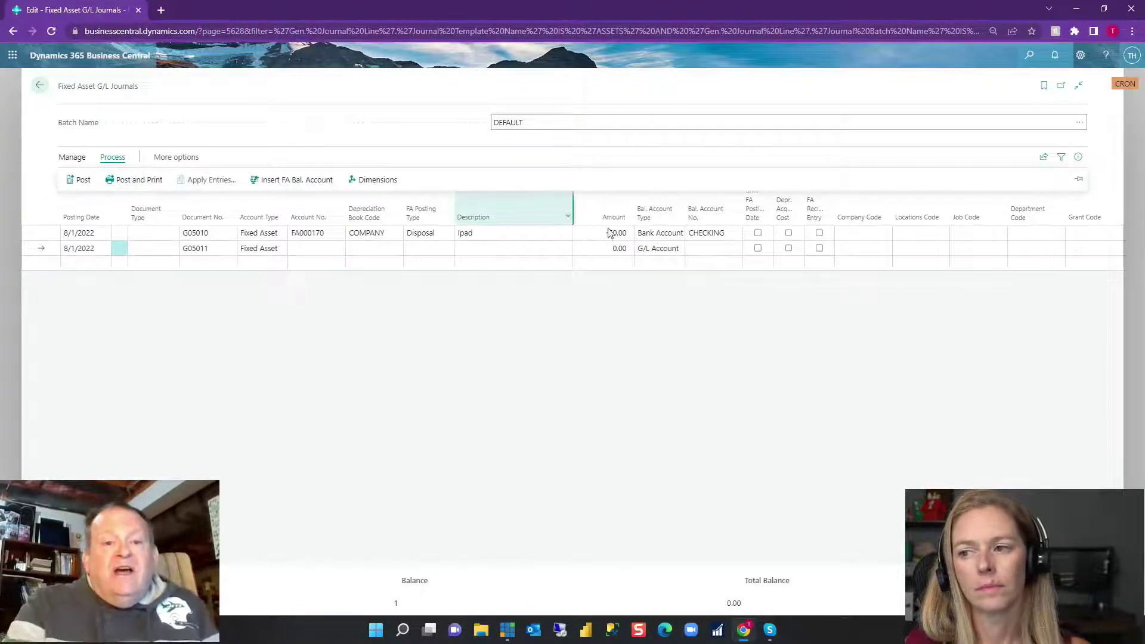
Set the posting date of the Ipad journal line to 9/1/2022
{"action": "left_click", "coordinate": [89, 233]}
{"action": "type", "text": "9"}
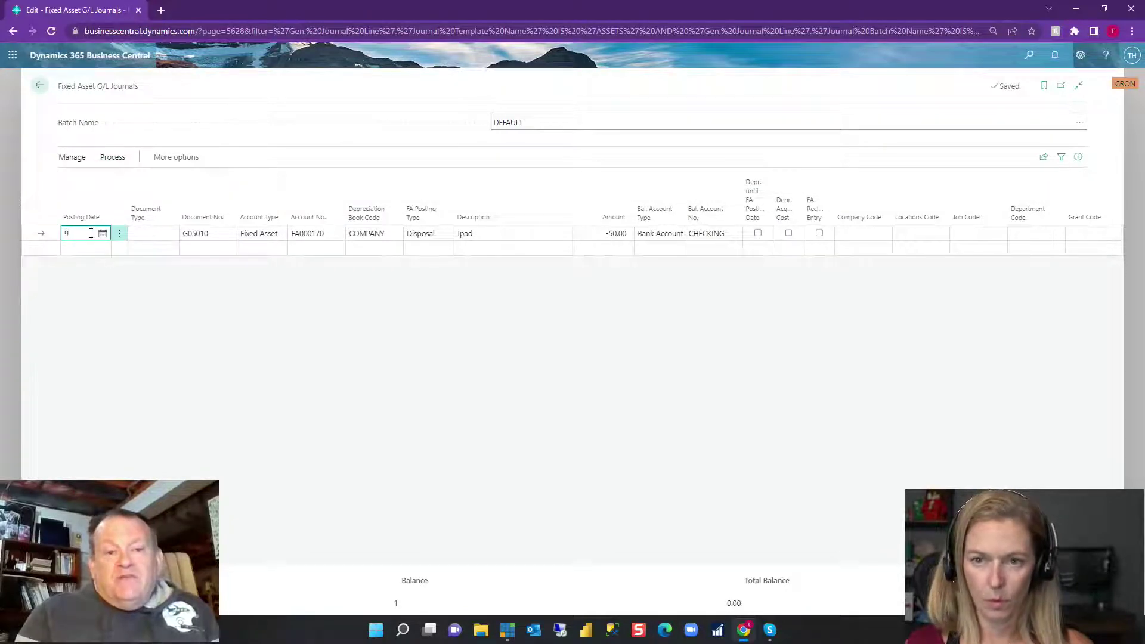
{"action": "type", "text": "9/1"}
{"action": "key", "text": "Tab"}
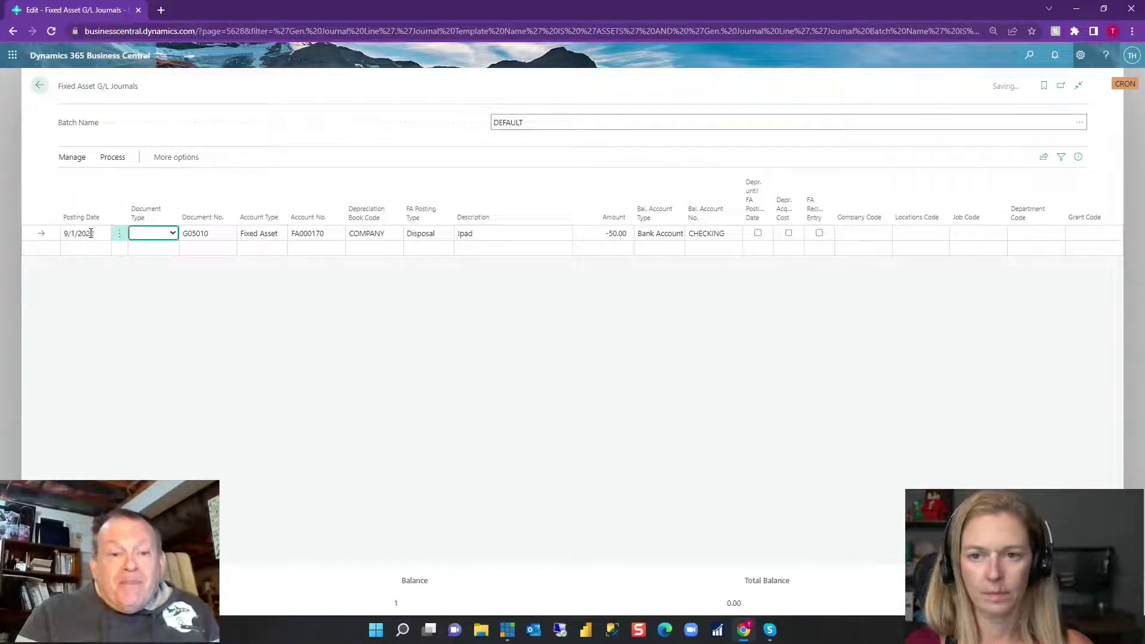
Preview the posting of the Ipad disposal, continuing past the working date check, and open its G/L entries
{"action": "left_click", "coordinate": [163, 156]}
{"action": "left_click", "coordinate": [165, 158]}
{"action": "left_click", "coordinate": [159, 180]}
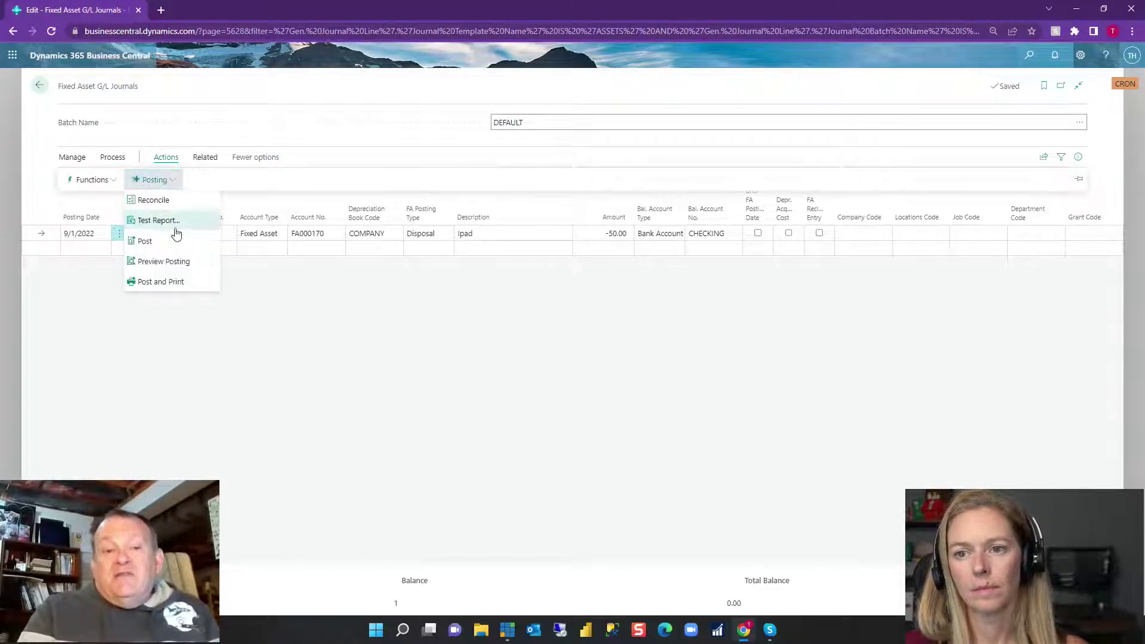
{"action": "left_click", "coordinate": [188, 262]}
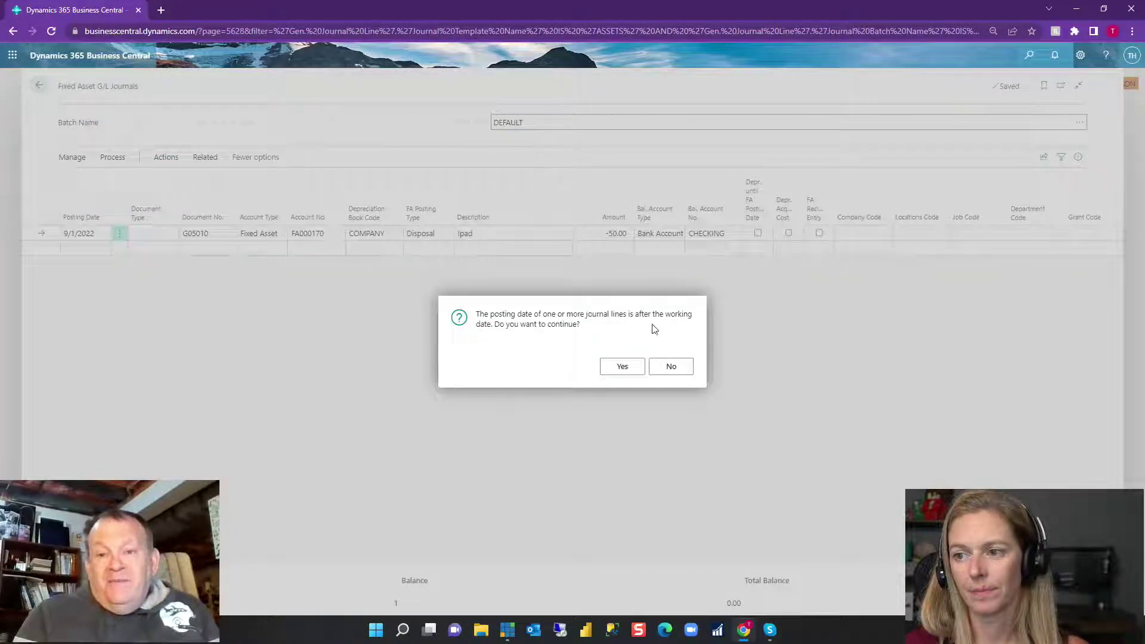
{"action": "left_click", "coordinate": [614, 371]}
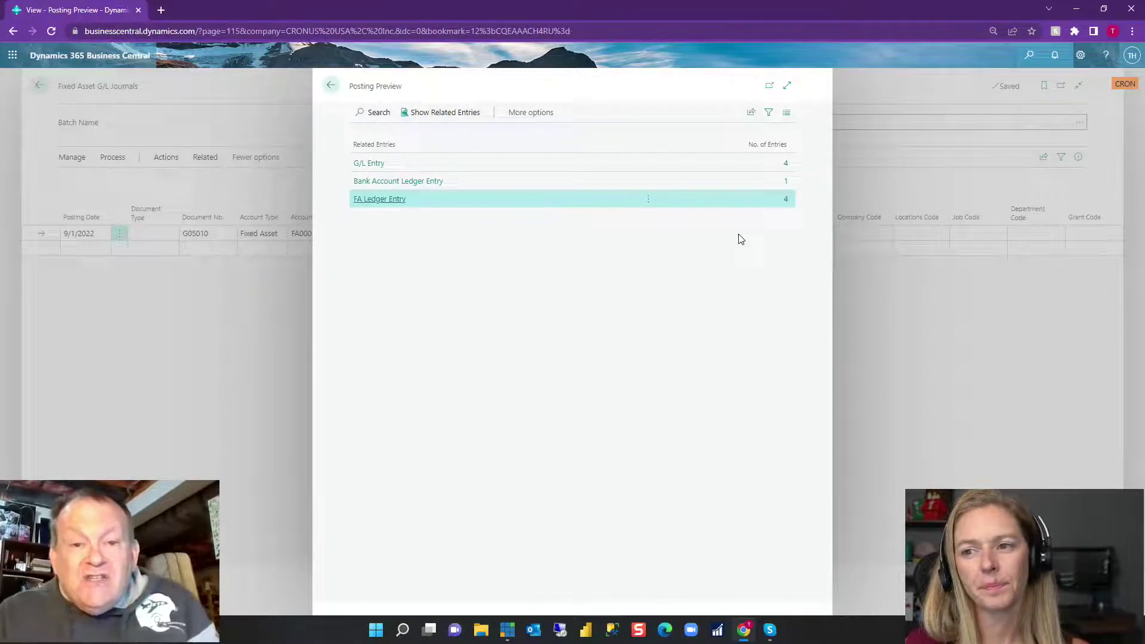
{"action": "left_click", "coordinate": [787, 168]}
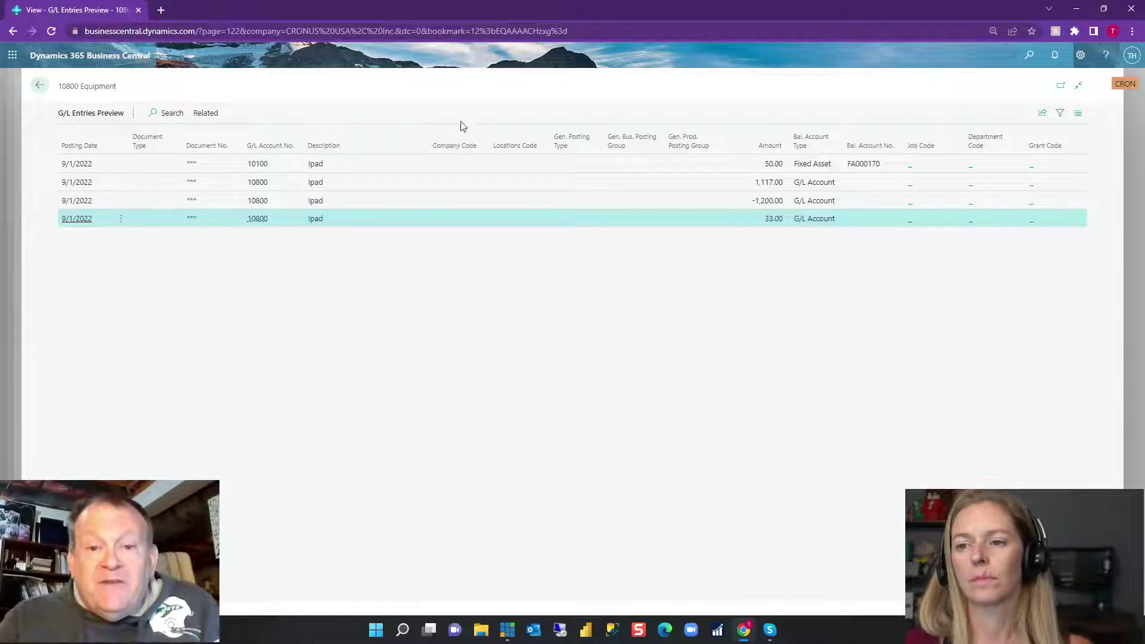
Examine the checking account and equipment account entries in the G/L preview, and return to the Fixed Asset G/L Journal
{"action": "left_click", "coordinate": [464, 164]}
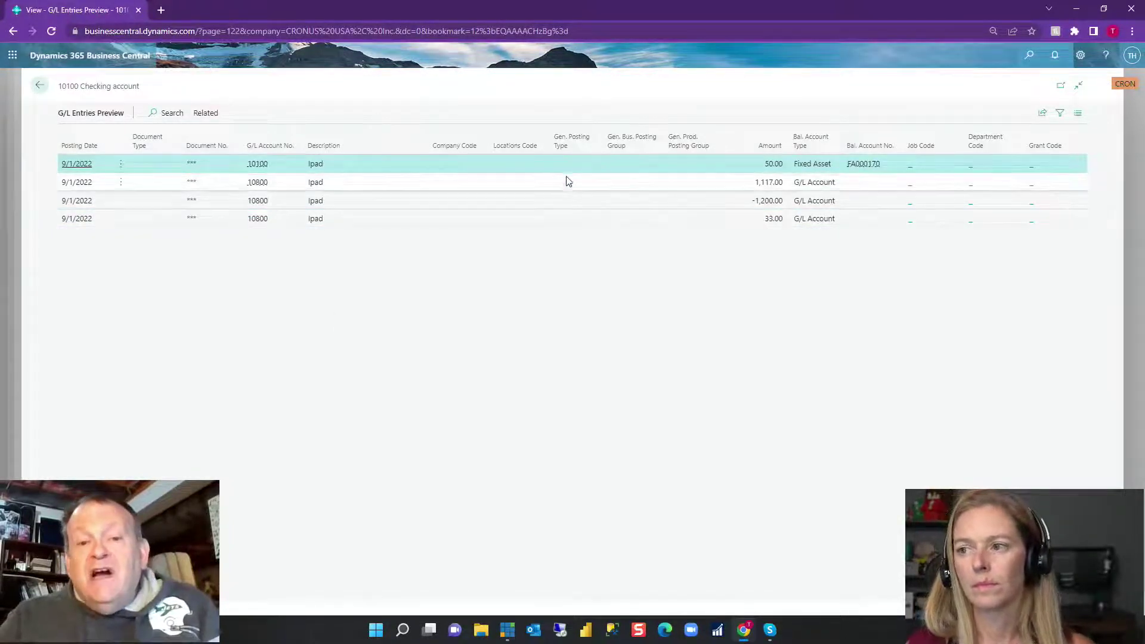
{"action": "left_click", "coordinate": [555, 200]}
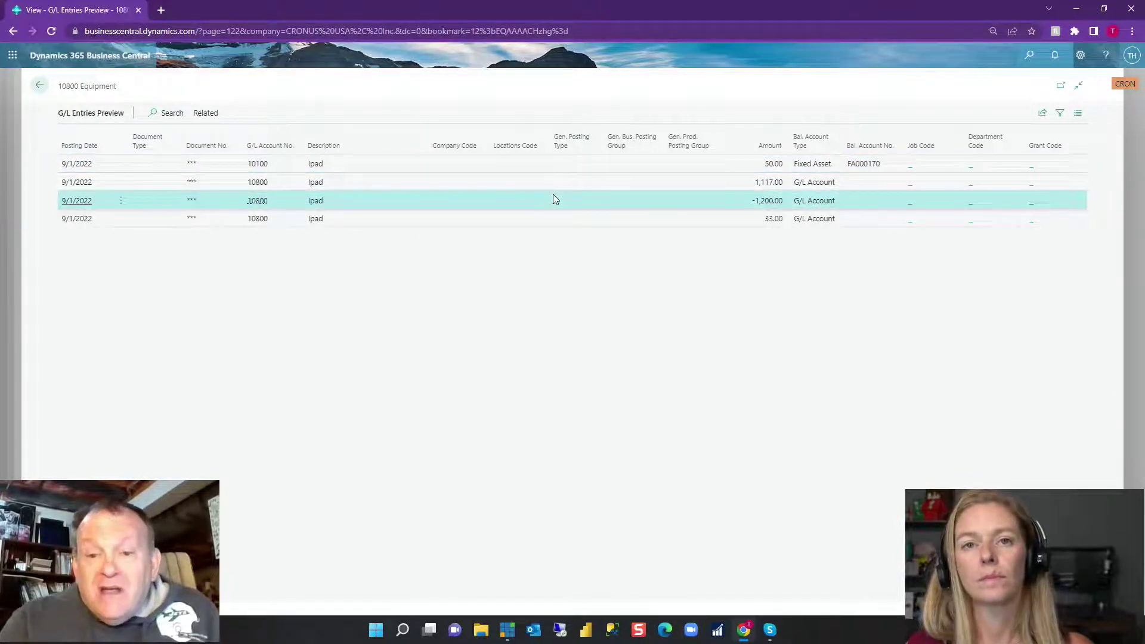
{"action": "left_click", "coordinate": [602, 184]}
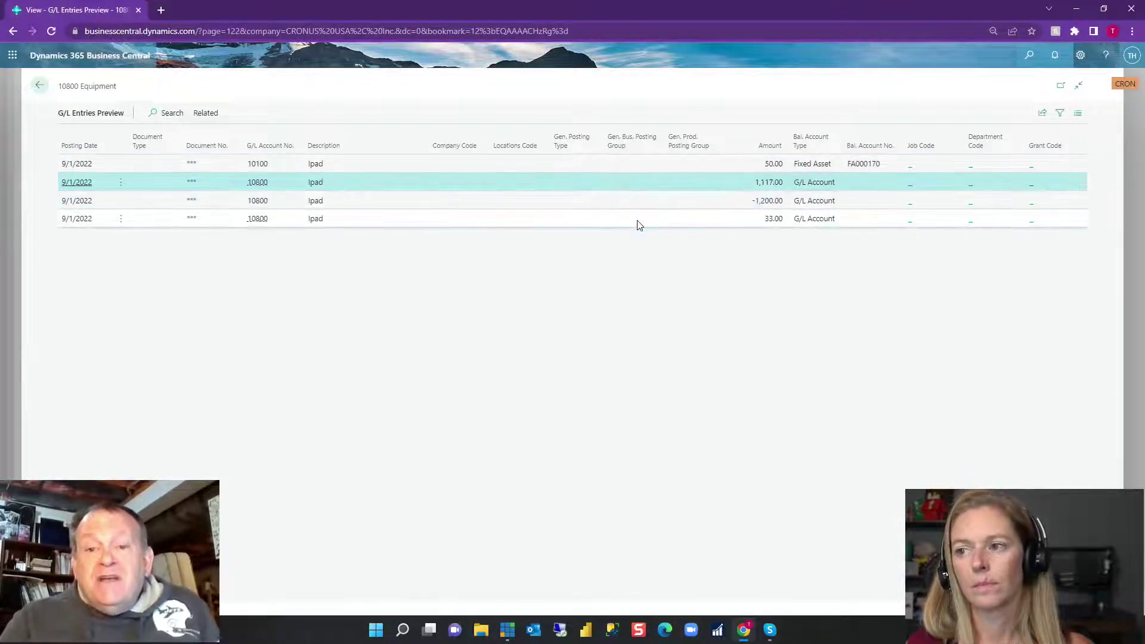
{"action": "left_click", "coordinate": [636, 220], "text": "ctrl"}
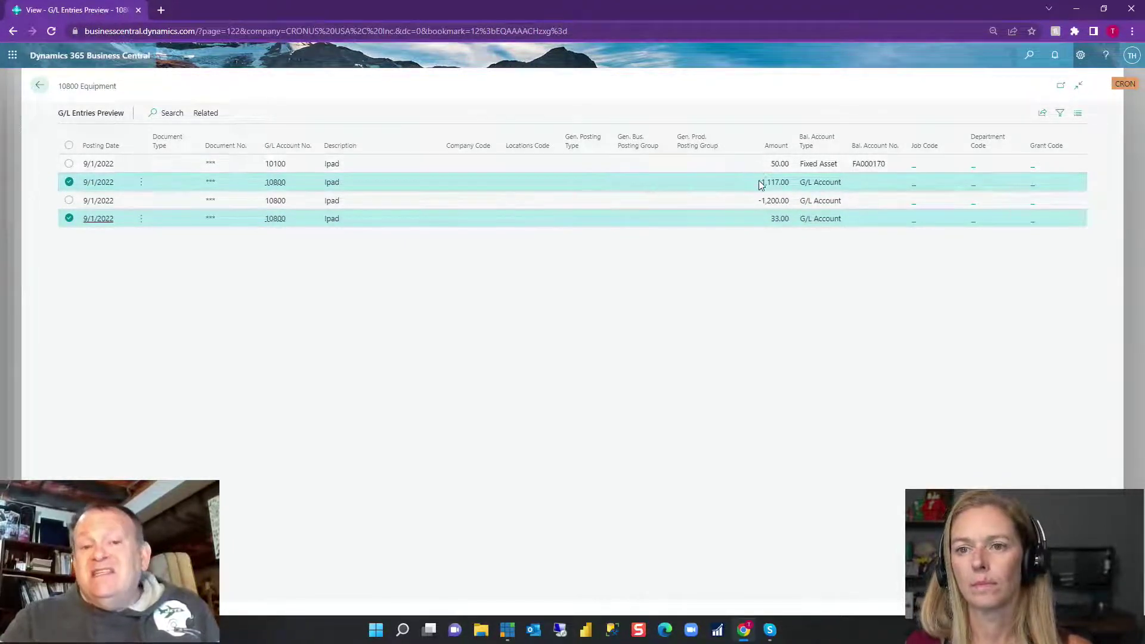
{"action": "left_click", "coordinate": [47, 87]}
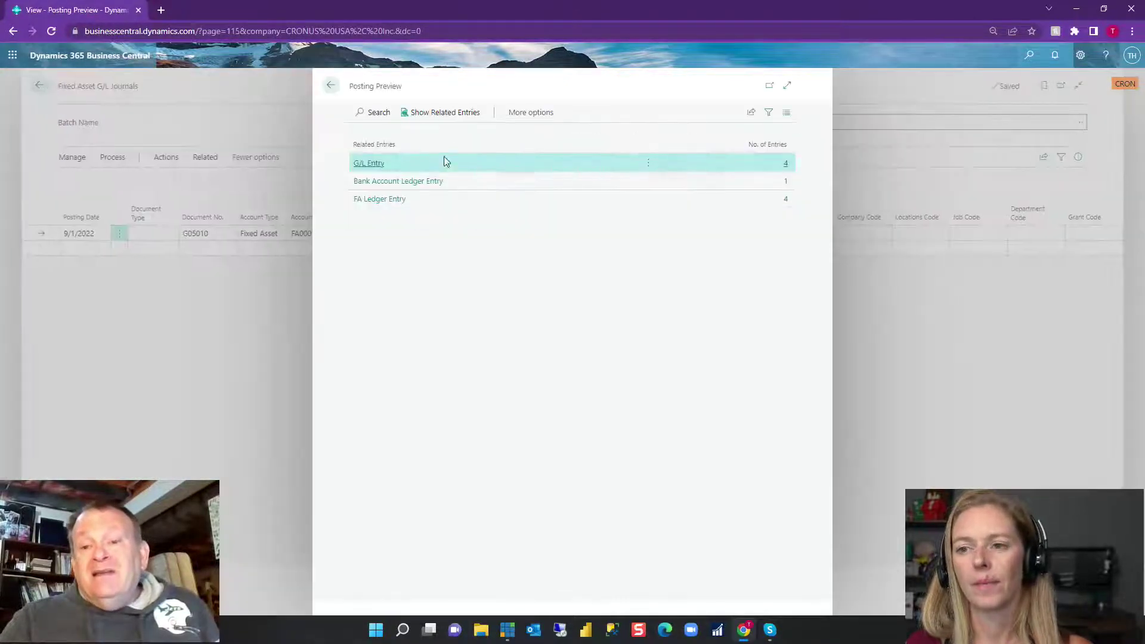
{"action": "left_click", "coordinate": [332, 87]}
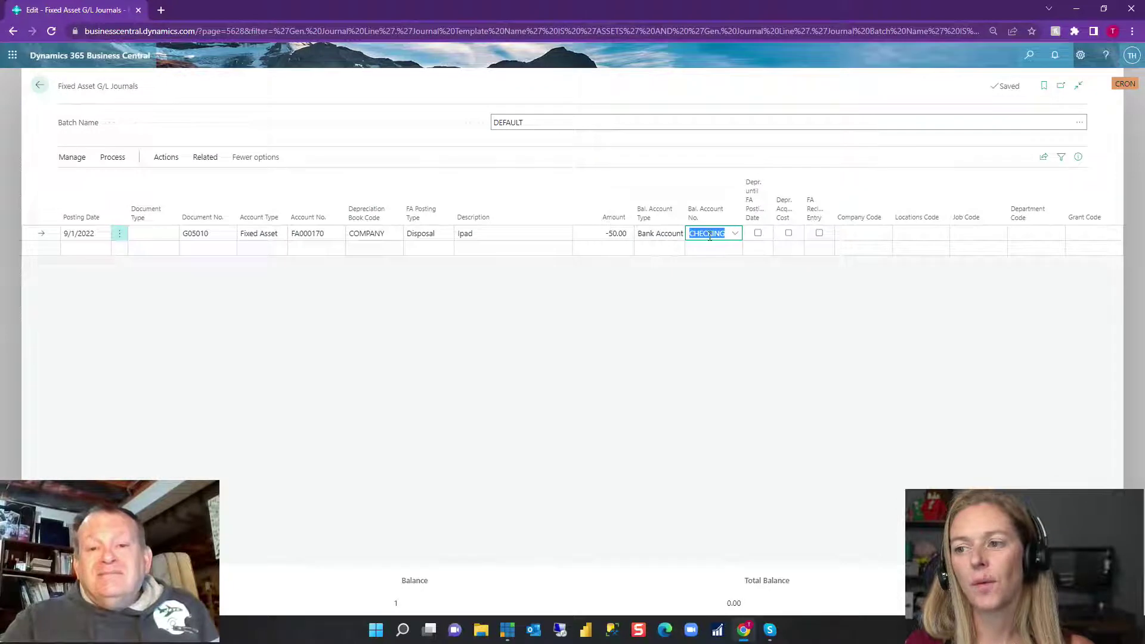
Set the Ipad line's balancing account type to G/L Account with no account number, and its amount to -1,200
{"action": "left_click", "coordinate": [668, 234]}
{"action": "left_click", "coordinate": [661, 248]}
{"action": "left_click", "coordinate": [605, 236]}
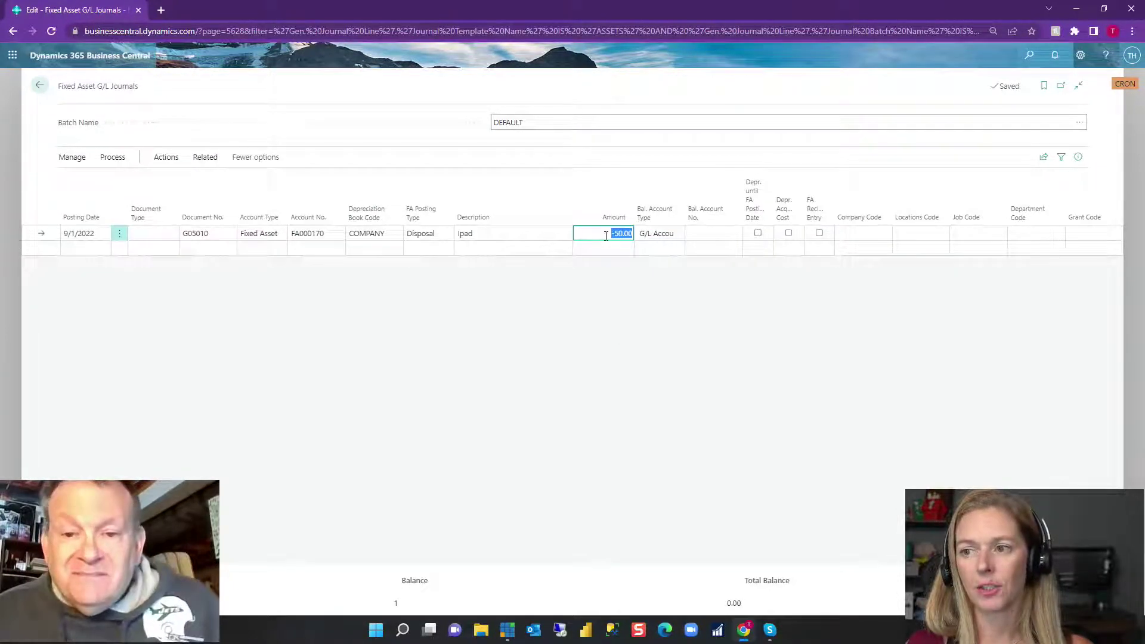
{"action": "type", "text": "-"}
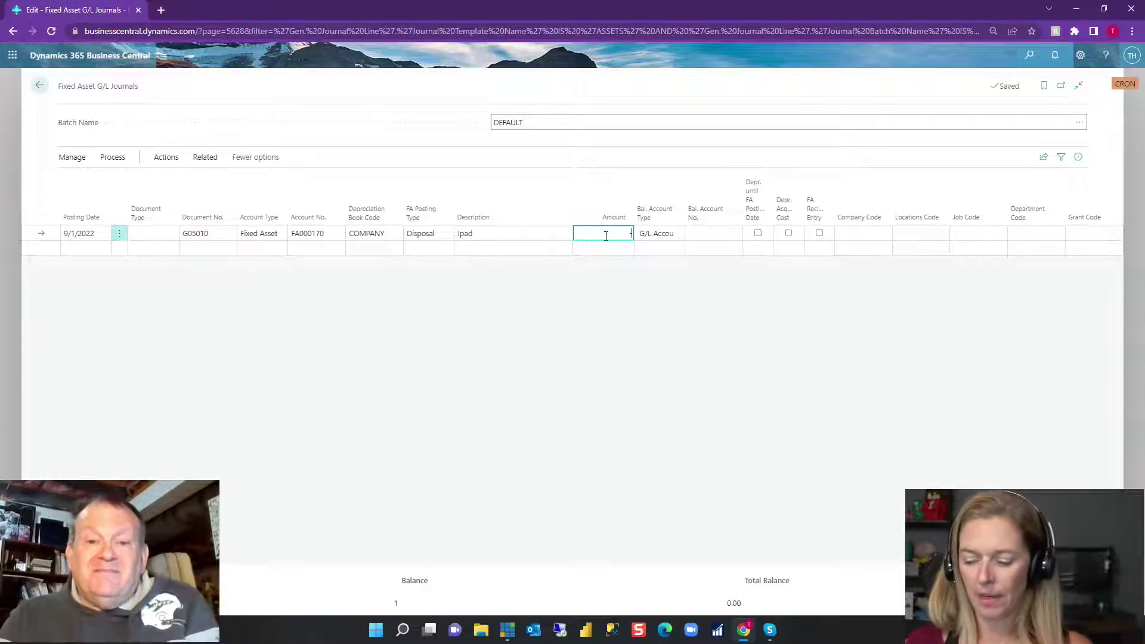
{"action": "type", "text": "00"}
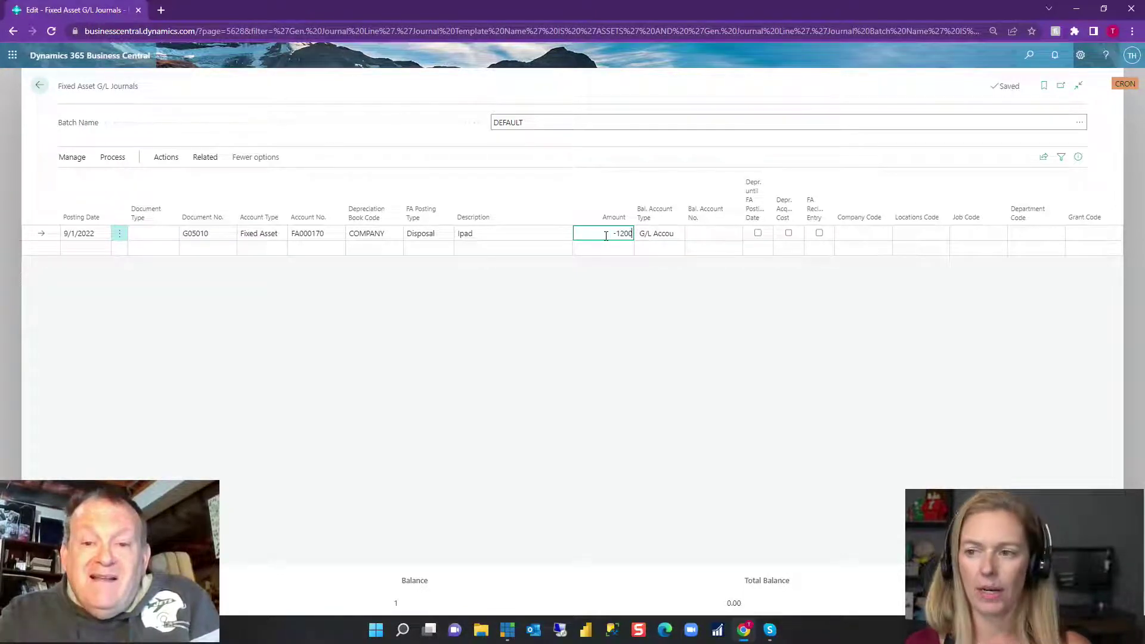
{"action": "key", "text": "Down"}
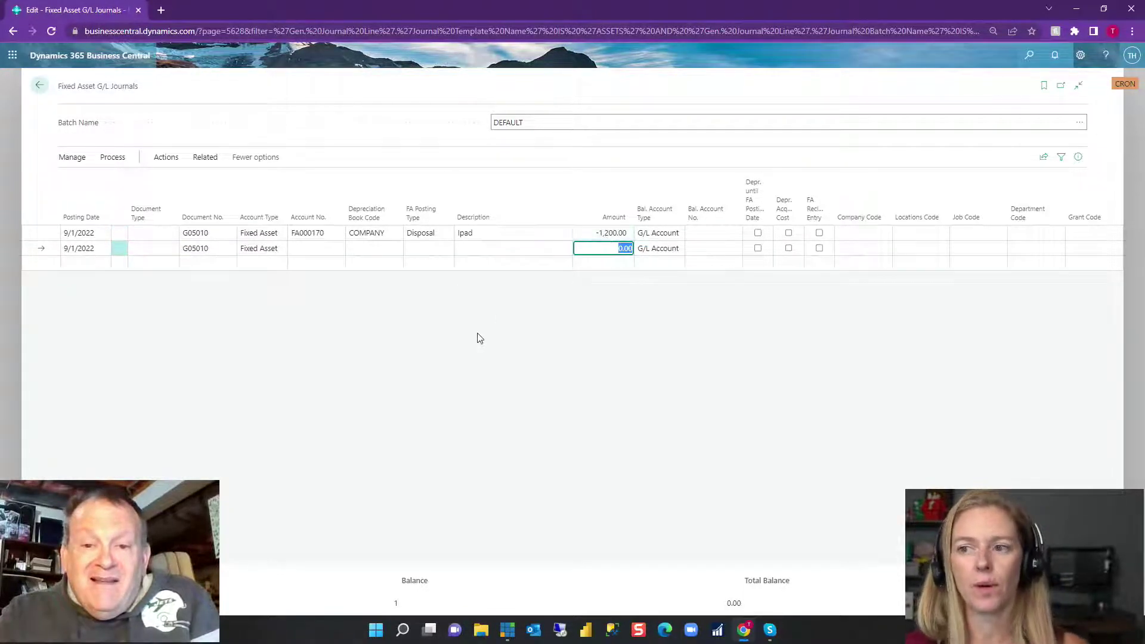
Try to preview the posting of the Ipad disposal without a balancing account number, and return to the journal
{"action": "left_click", "coordinate": [167, 157]}
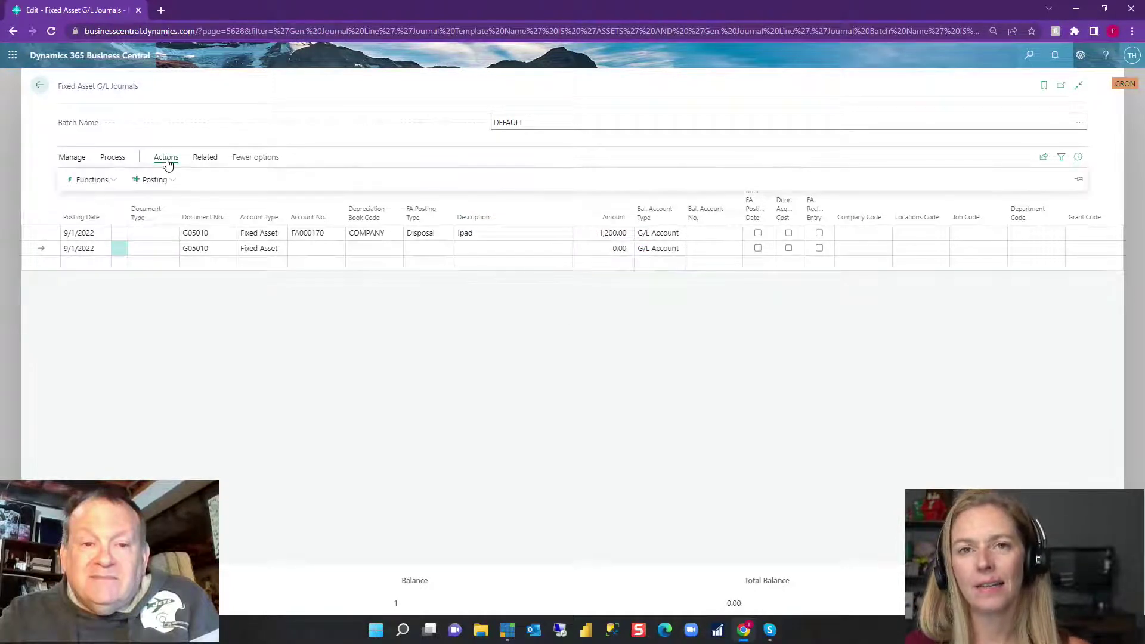
{"action": "left_click", "coordinate": [154, 180]}
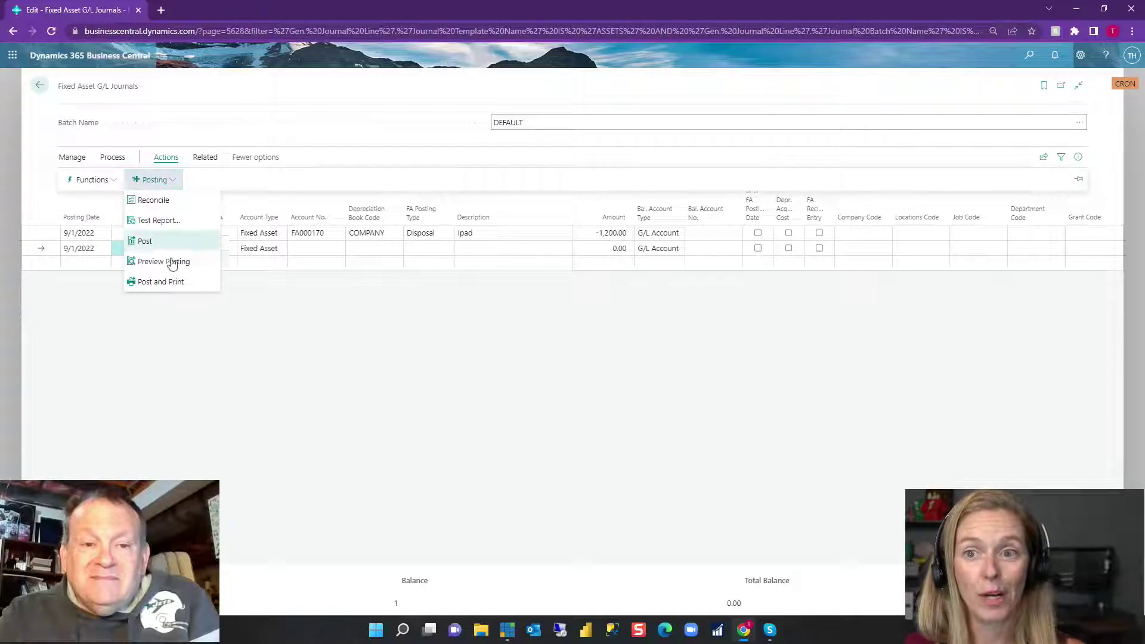
{"action": "left_click", "coordinate": [191, 268]}
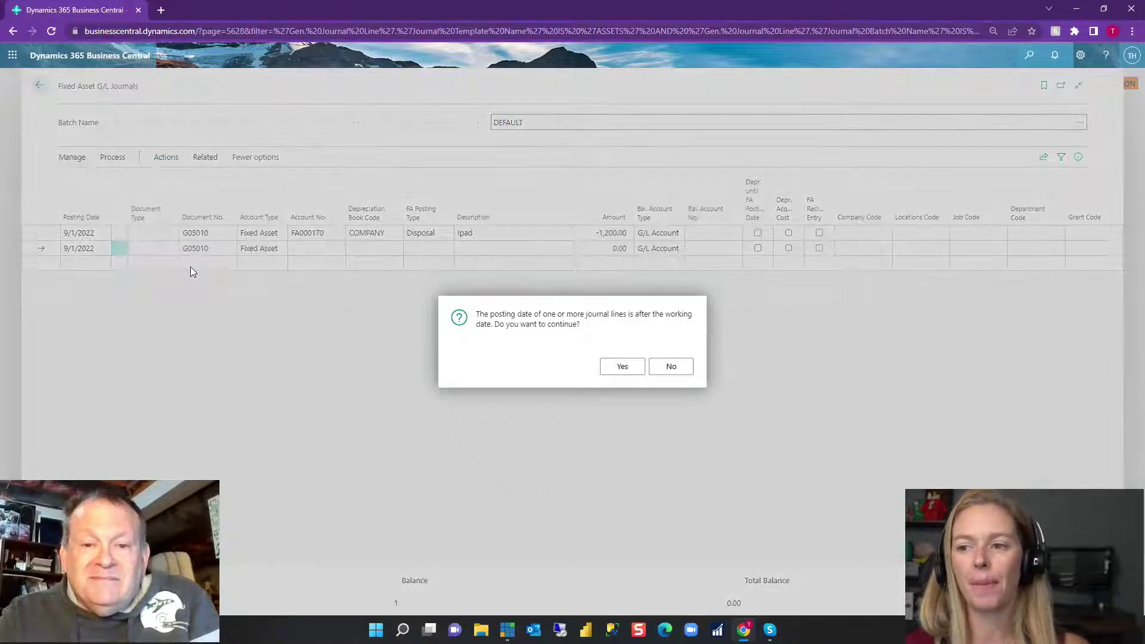
{"action": "left_click", "coordinate": [620, 366]}
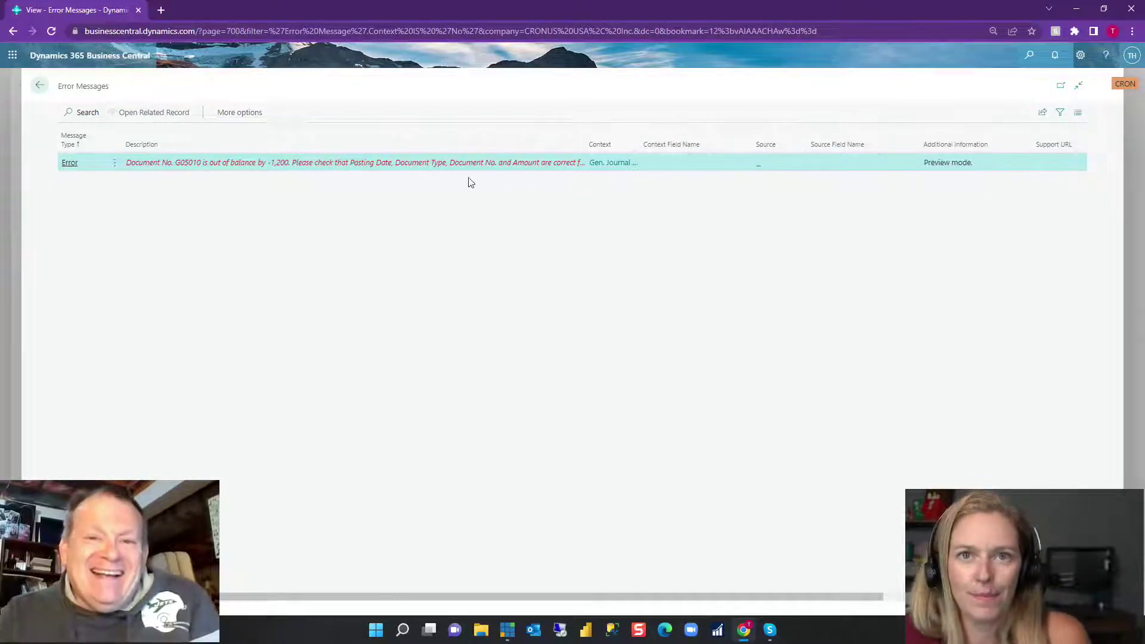
{"action": "left_click", "coordinate": [40, 85]}
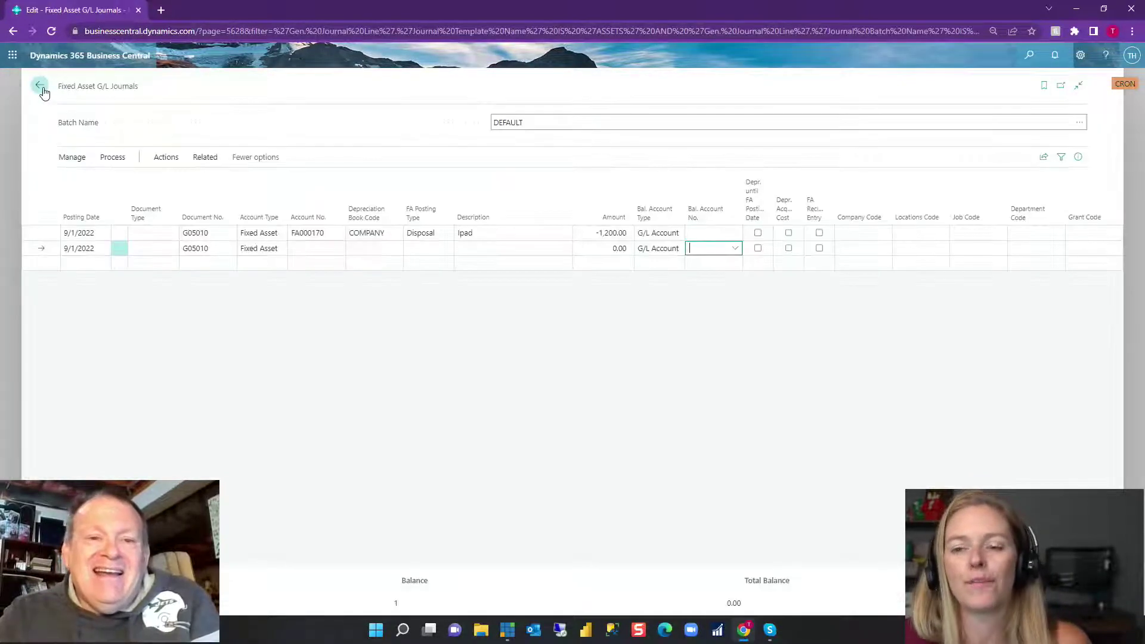
Clear the amount on the Ipad journal line so the asset is disposed of without proceeds
{"action": "left_click", "coordinate": [584, 234]}
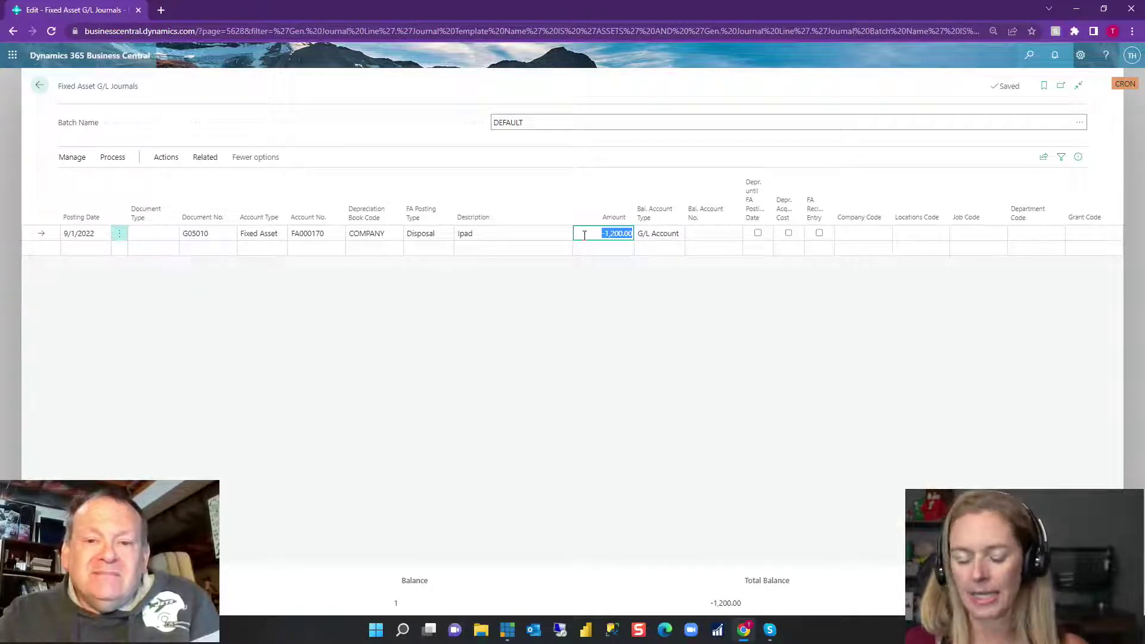
{"action": "key", "text": "Delete"}
{"action": "key", "text": "Tab"}
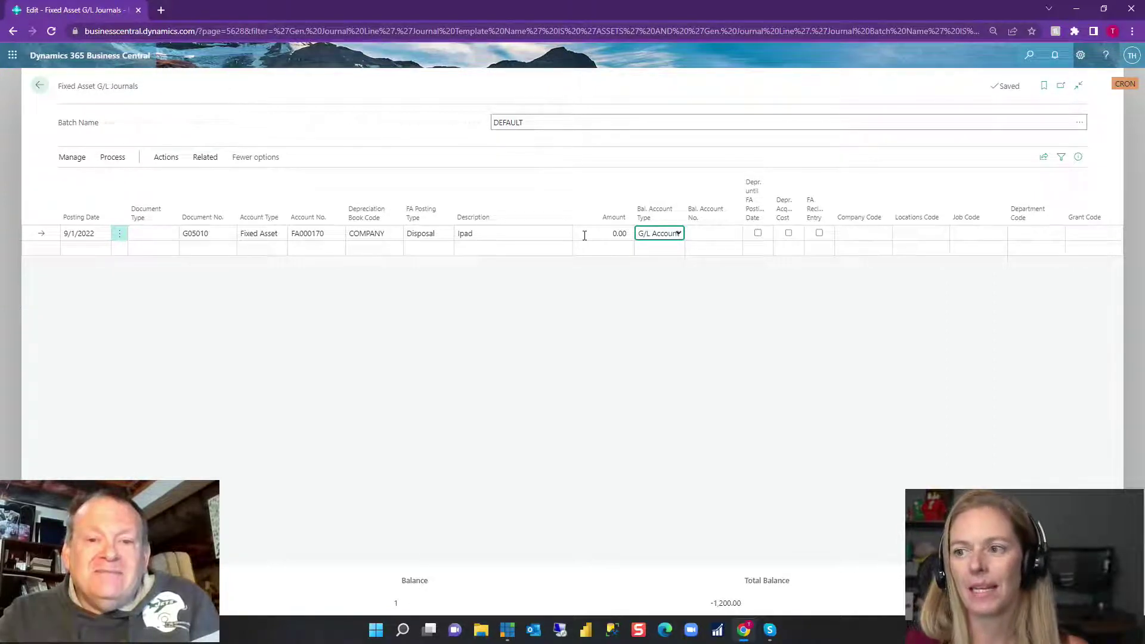
Preview the posting of the zero-amount Ipad disposal, examine its G/L entries, and return to the journal
{"action": "left_click", "coordinate": [105, 161]}
{"action": "left_click", "coordinate": [164, 158]}
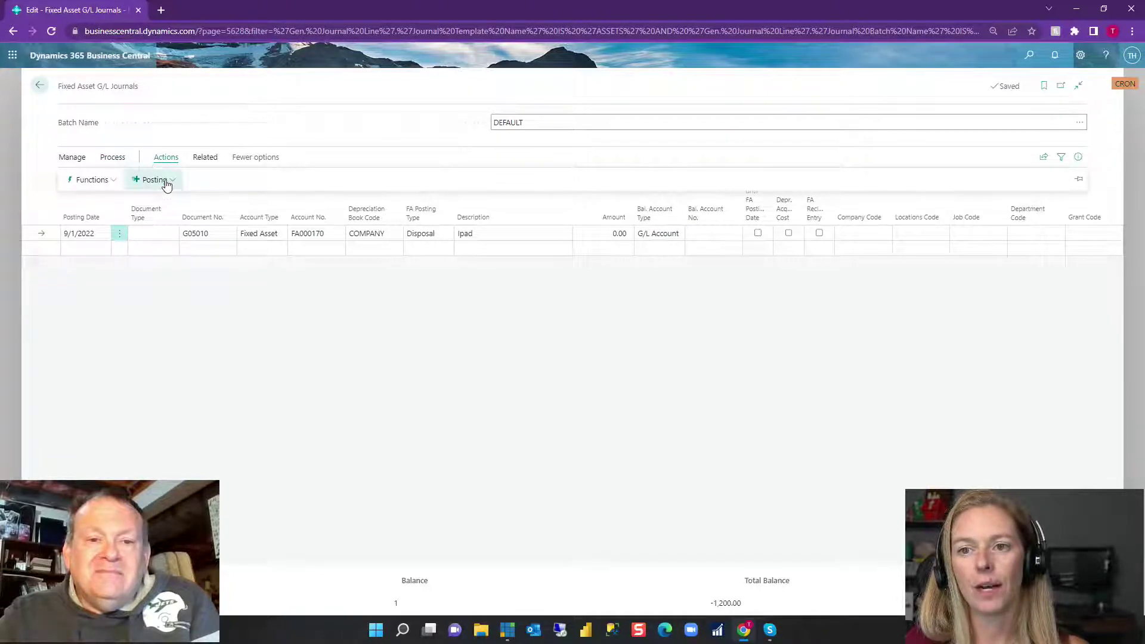
{"action": "left_click", "coordinate": [166, 182]}
{"action": "left_click", "coordinate": [161, 263]}
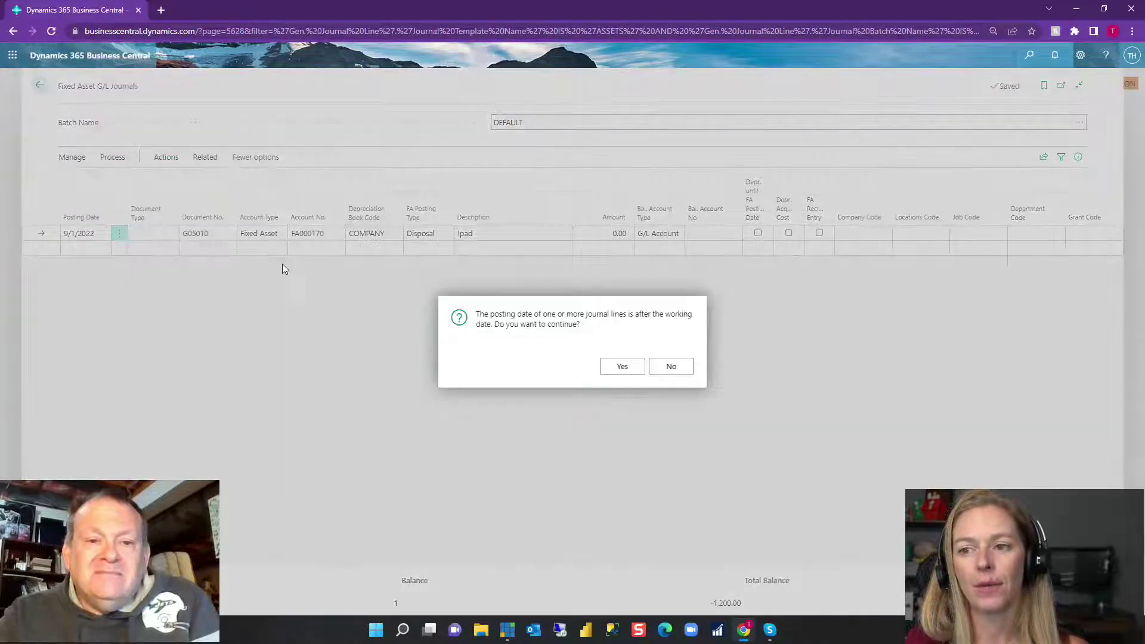
{"action": "left_click", "coordinate": [614, 368]}
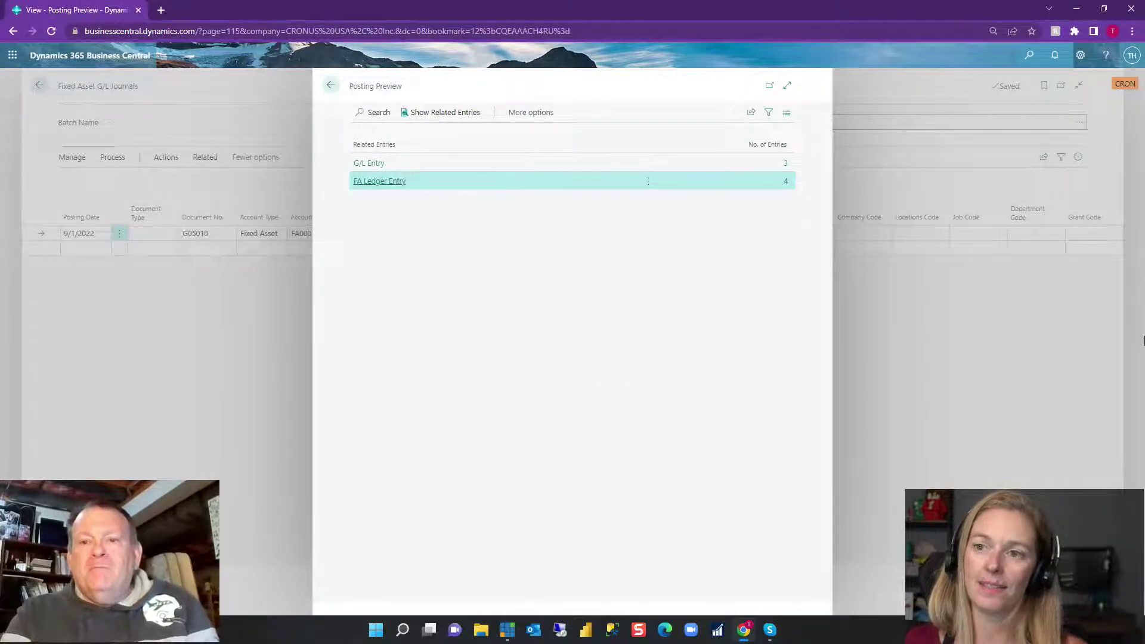
{"action": "left_click", "coordinate": [787, 165]}
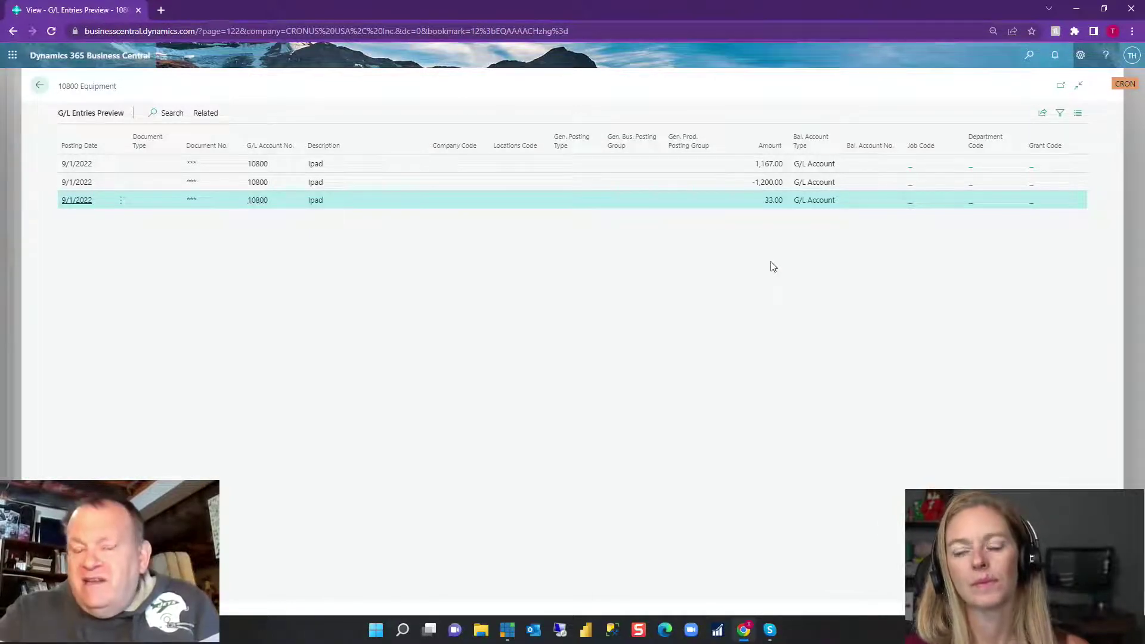
{"action": "left_click", "coordinate": [41, 86]}
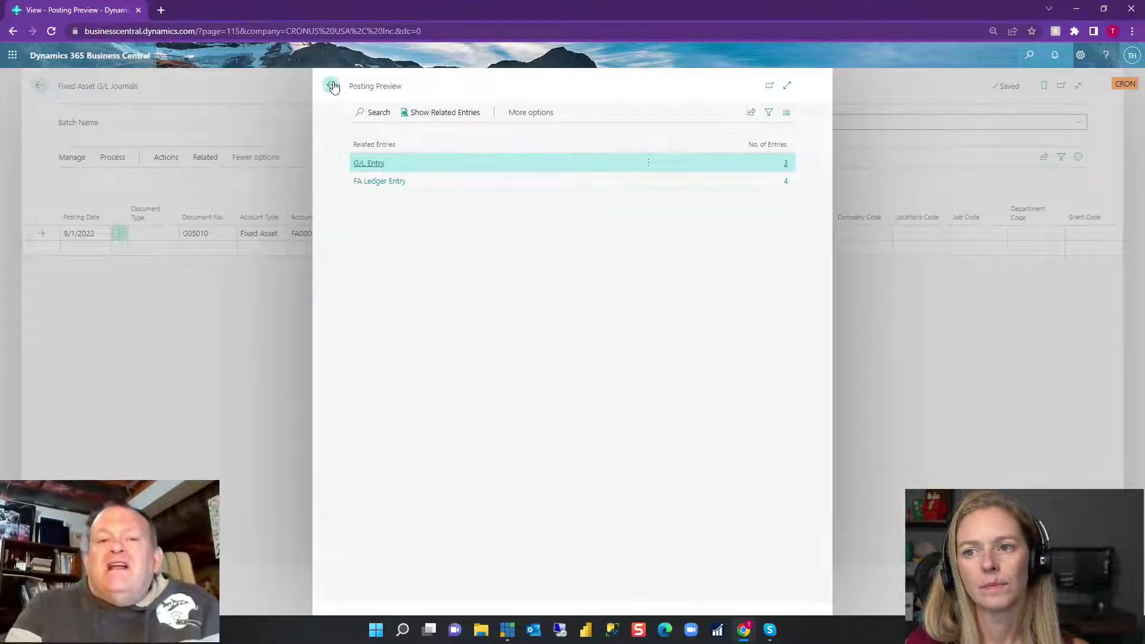
{"action": "left_click", "coordinate": [332, 85]}
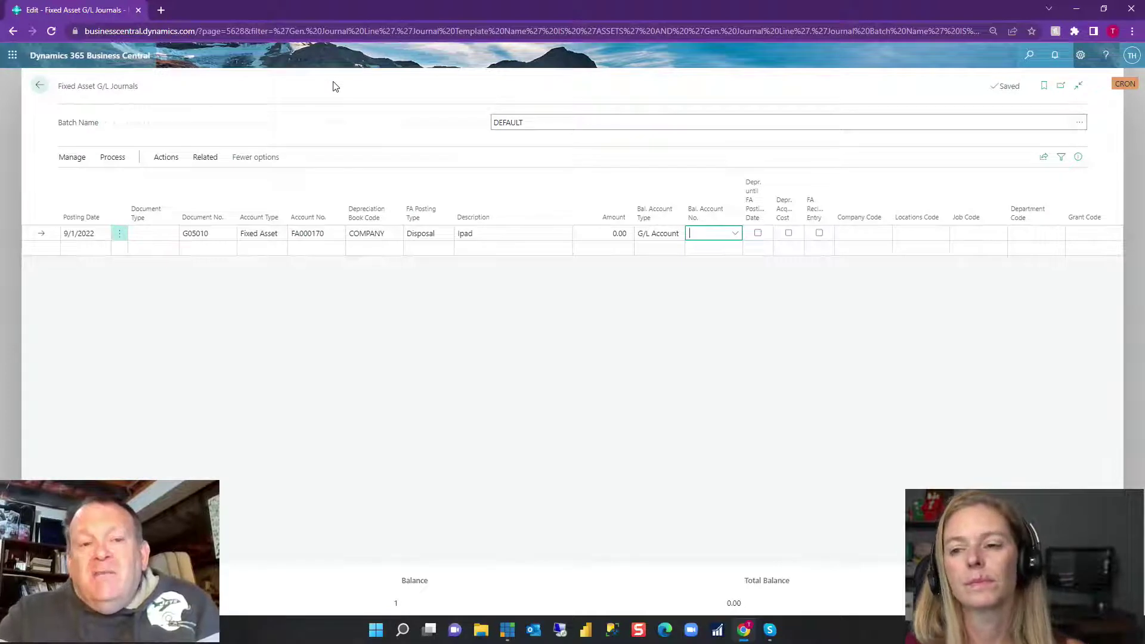
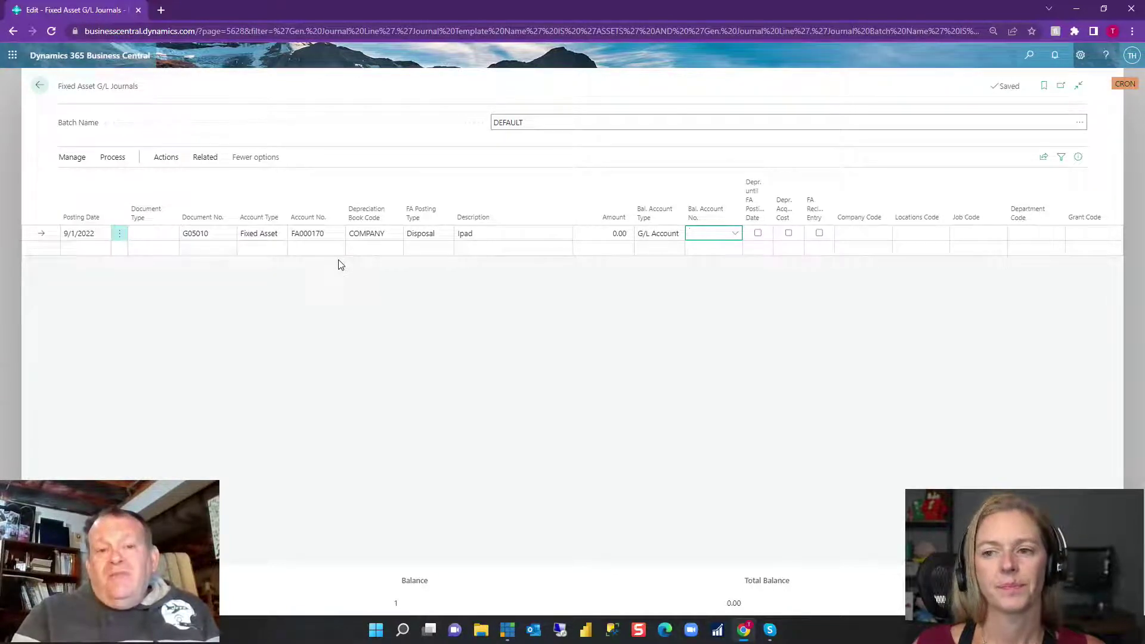
Set the Ipad journal line's FA posting type to Appreciation and its amount to 200
{"action": "left_click", "coordinate": [444, 237]}
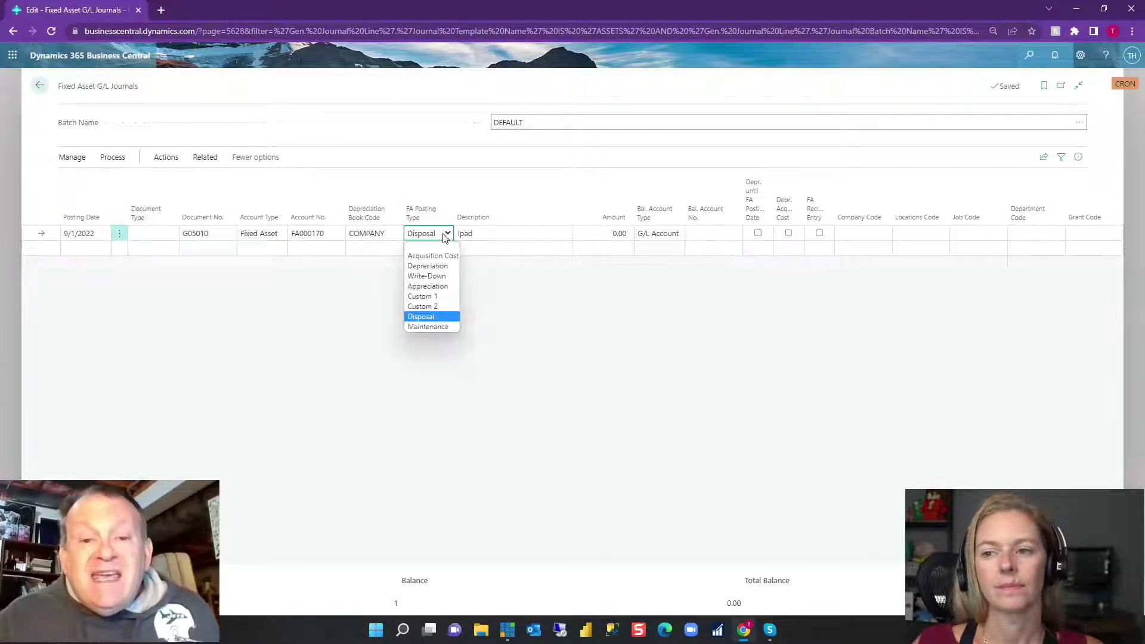
{"action": "left_click", "coordinate": [447, 254]}
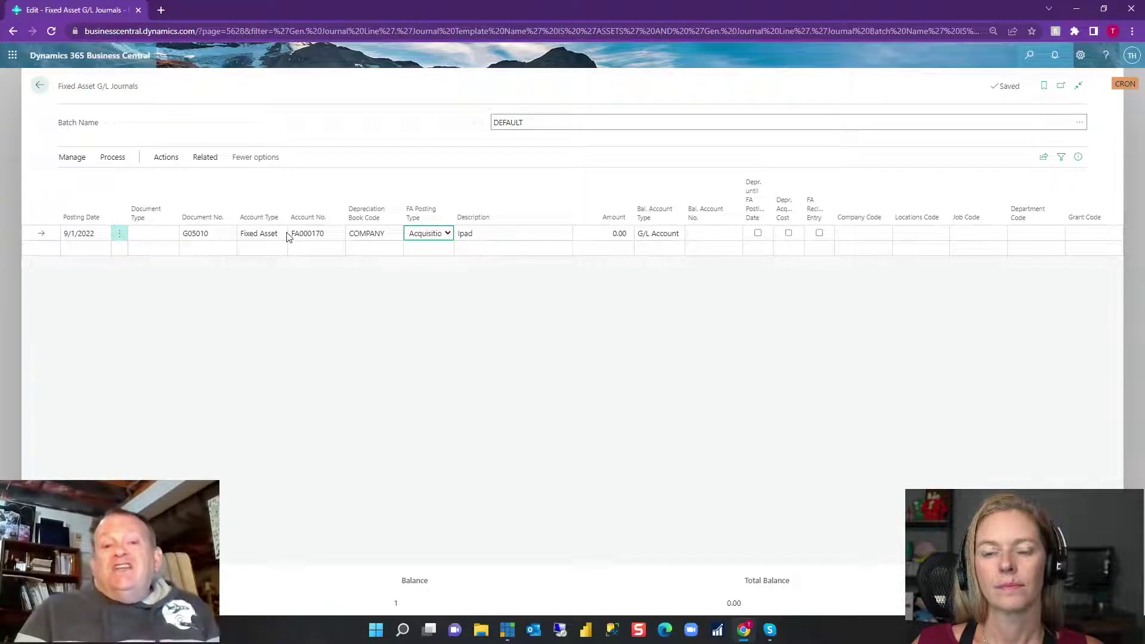
{"action": "left_click", "coordinate": [444, 237]}
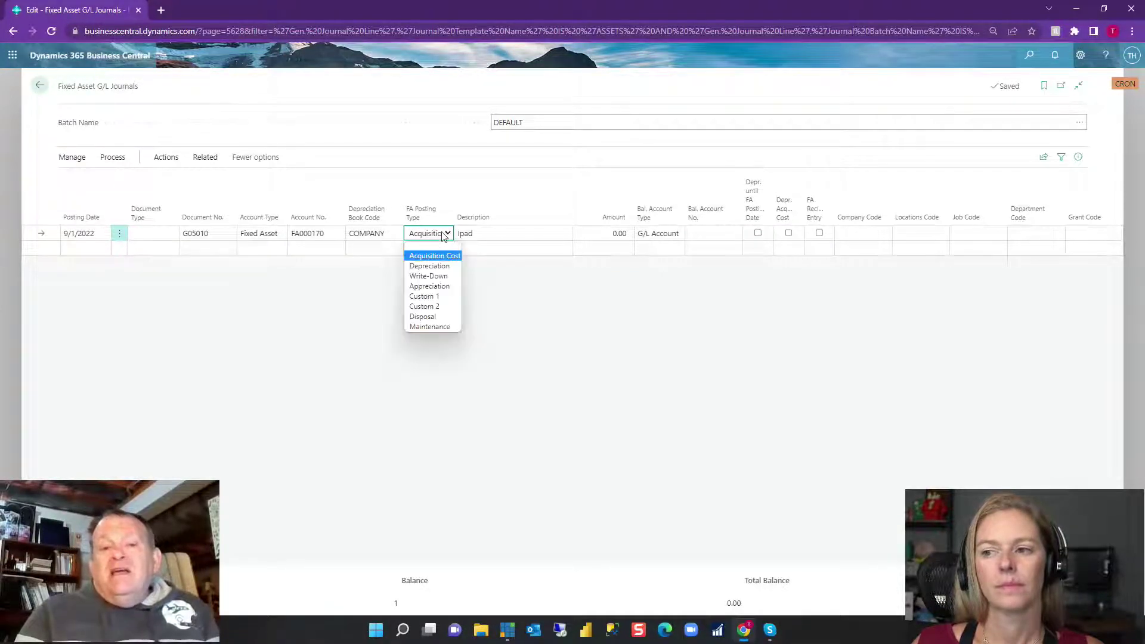
{"action": "left_click", "coordinate": [443, 287]}
{"action": "left_click", "coordinate": [602, 232]}
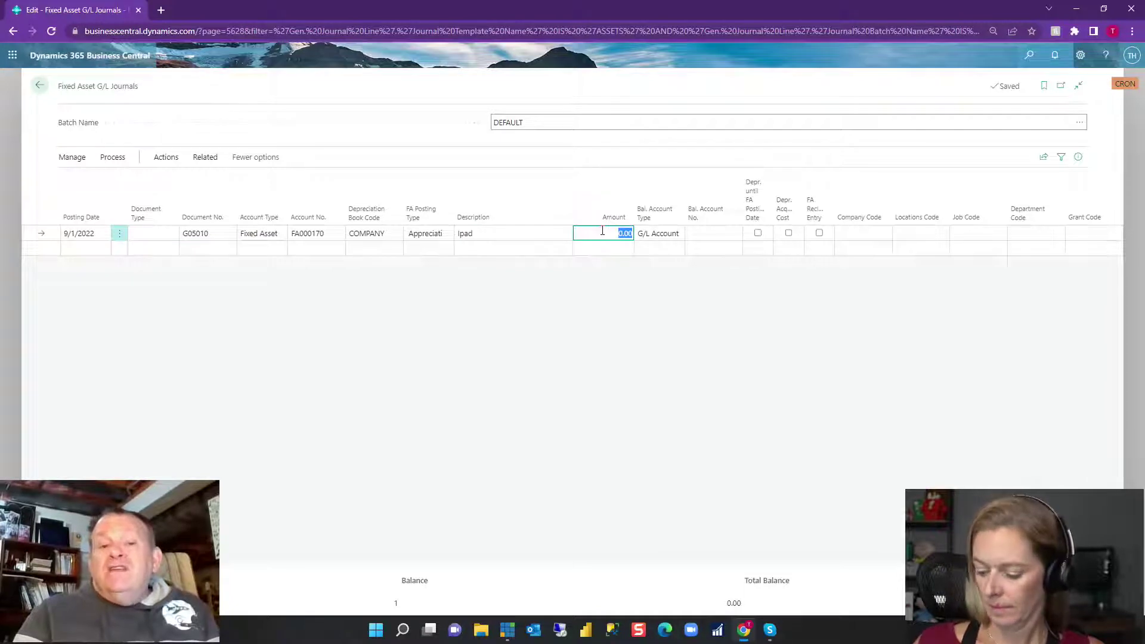
{"action": "type", "text": "200"}
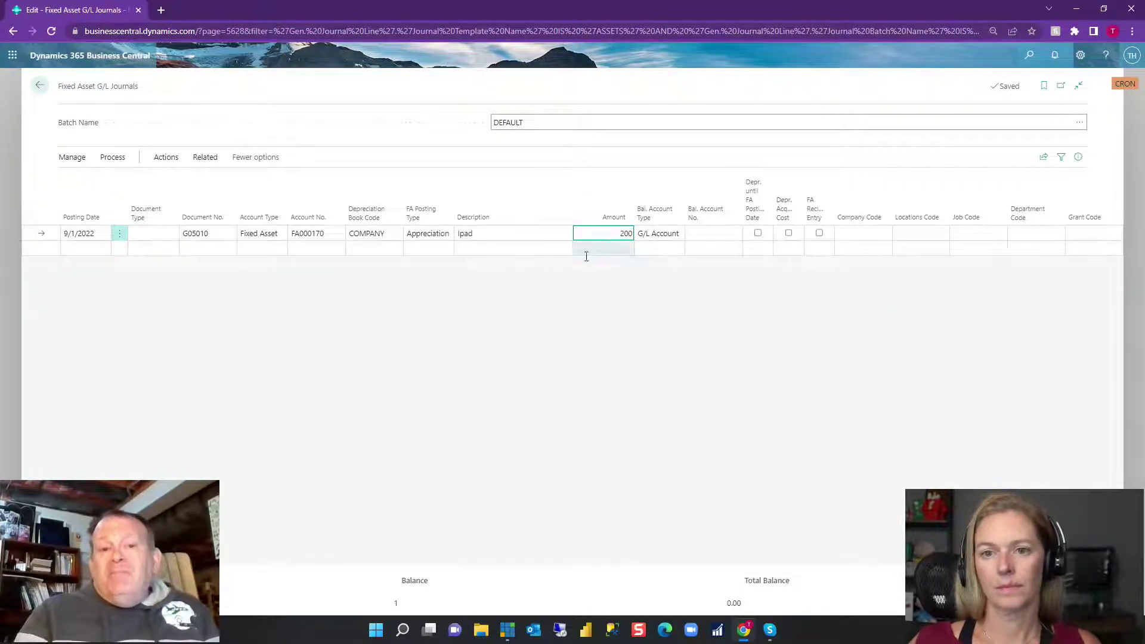
Set the posting date of the Ipad appreciation line to 10/1/2022
{"action": "left_click", "coordinate": [93, 233]}
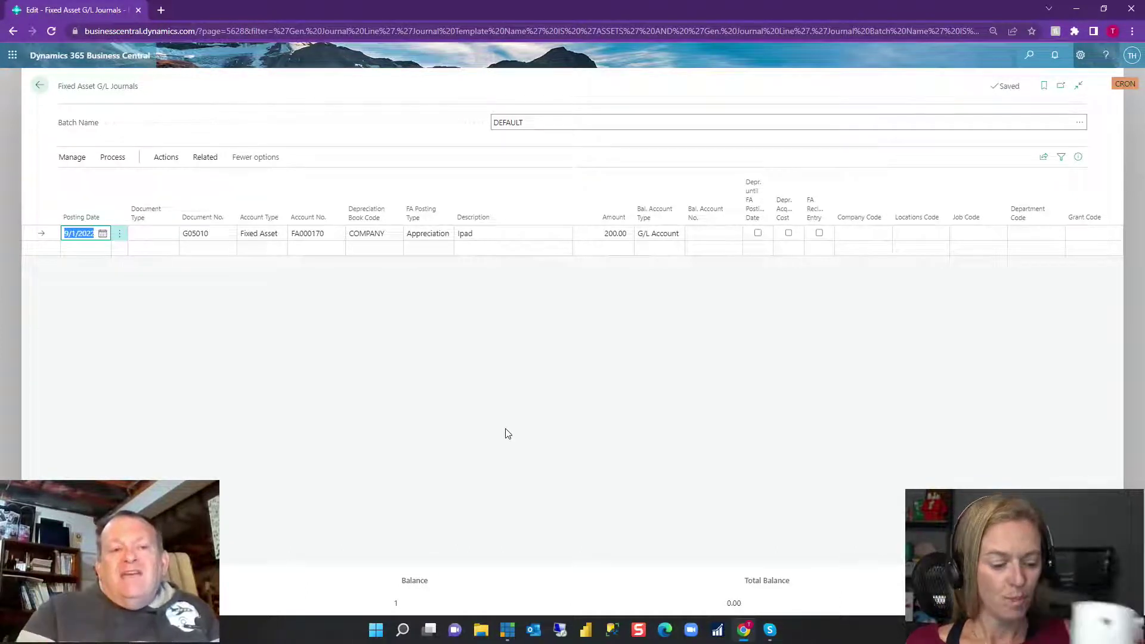
{"action": "type", "text": "10"}
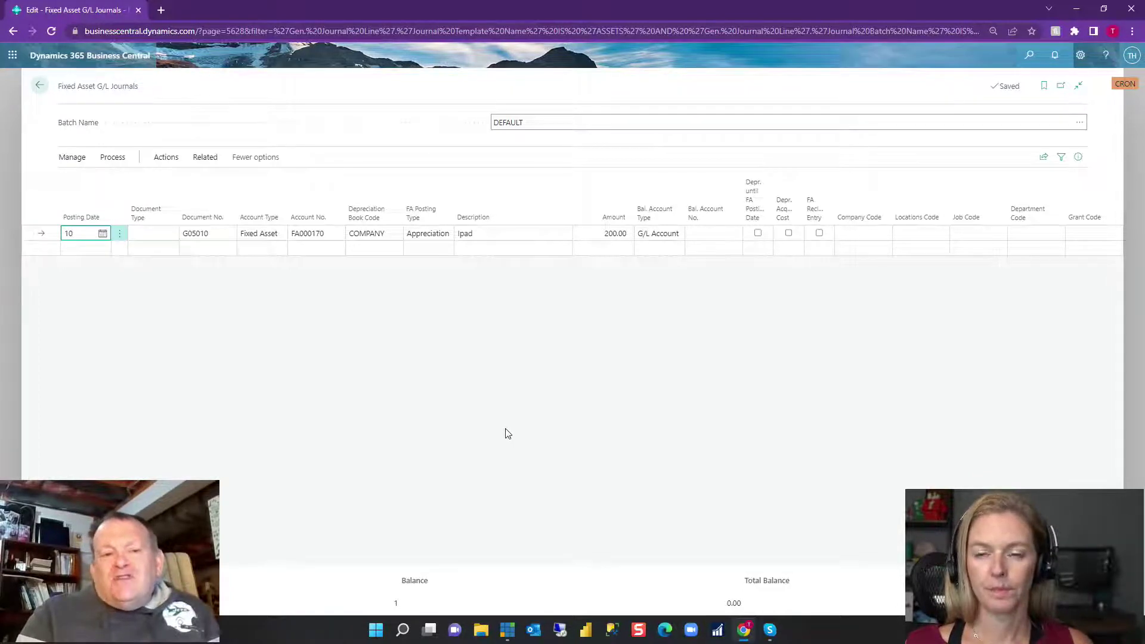
{"action": "type", "text": "01"}
{"action": "key", "text": "Tab"}
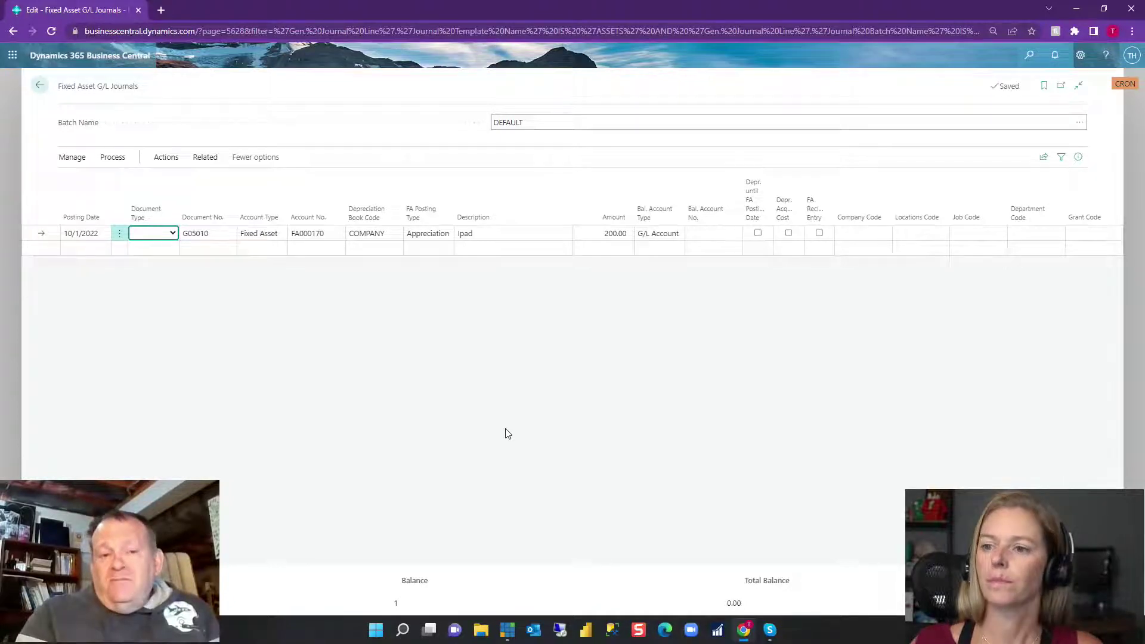
Try to post the Ipad appreciation line without a balancing account number, and return to the journal
{"action": "left_click", "coordinate": [86, 159]}
{"action": "left_click", "coordinate": [106, 159]}
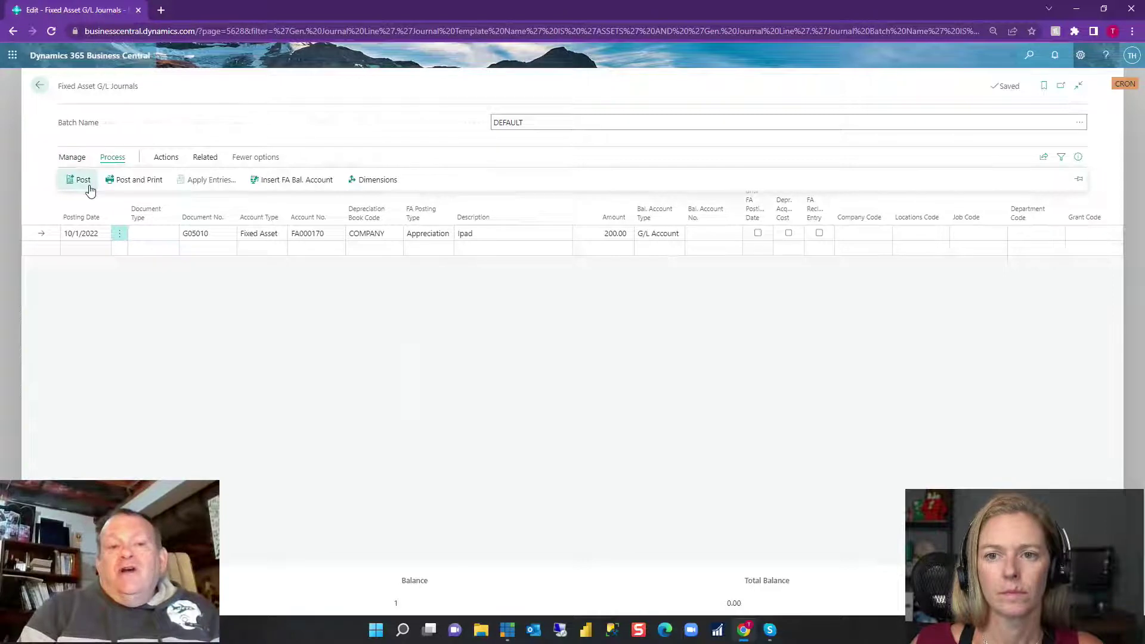
{"action": "left_click", "coordinate": [83, 180]}
{"action": "left_click", "coordinate": [618, 368]}
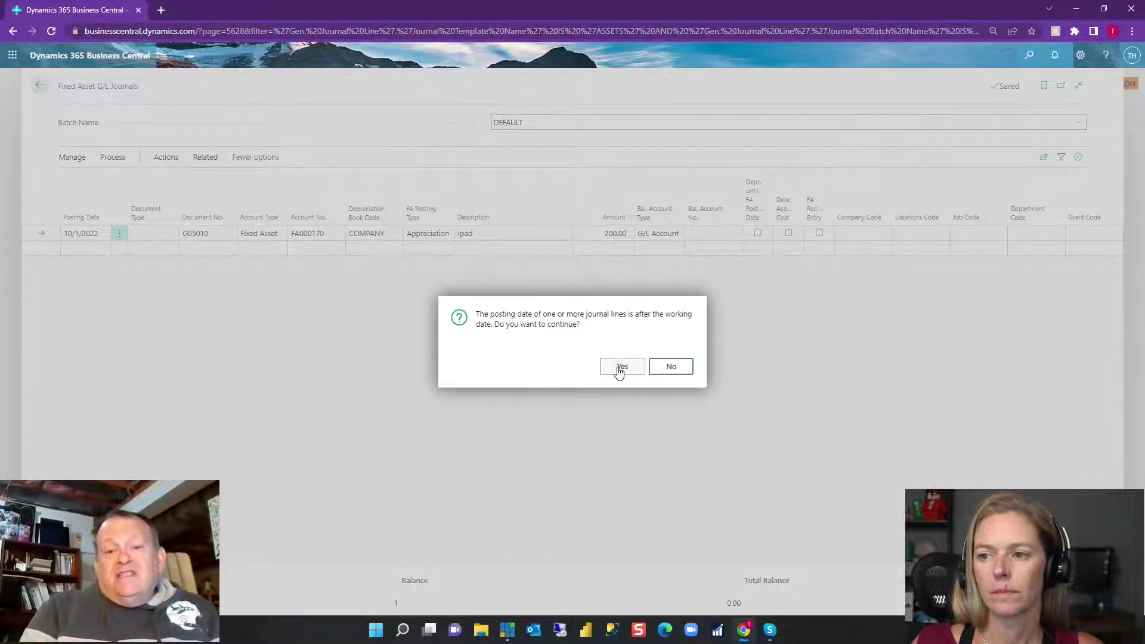
{"action": "left_click", "coordinate": [619, 367]}
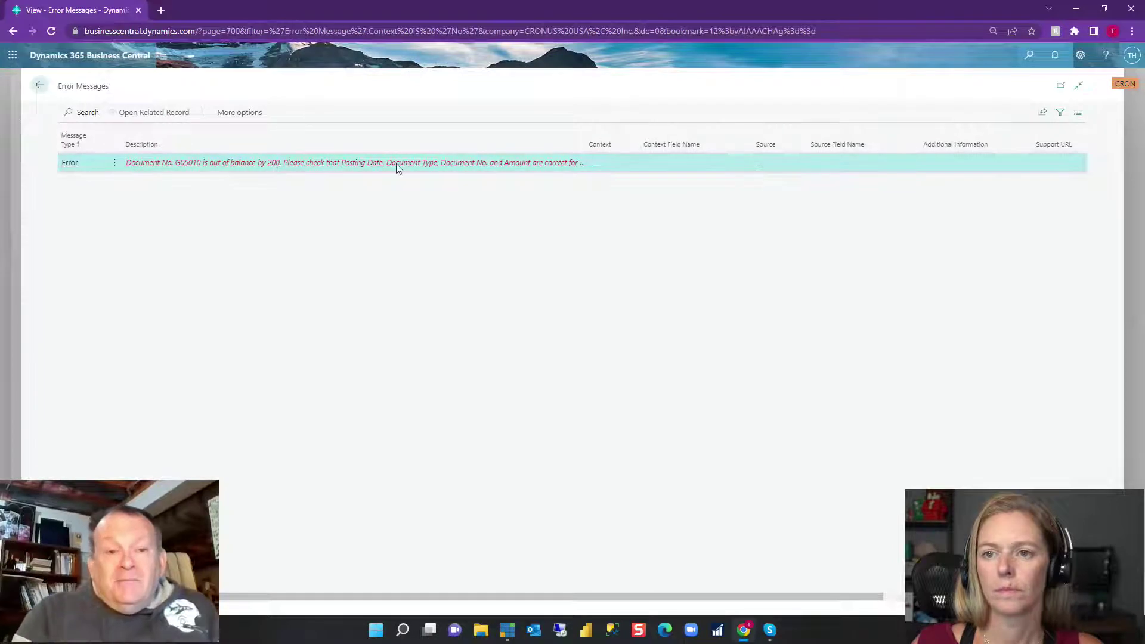
{"action": "left_click", "coordinate": [40, 85]}
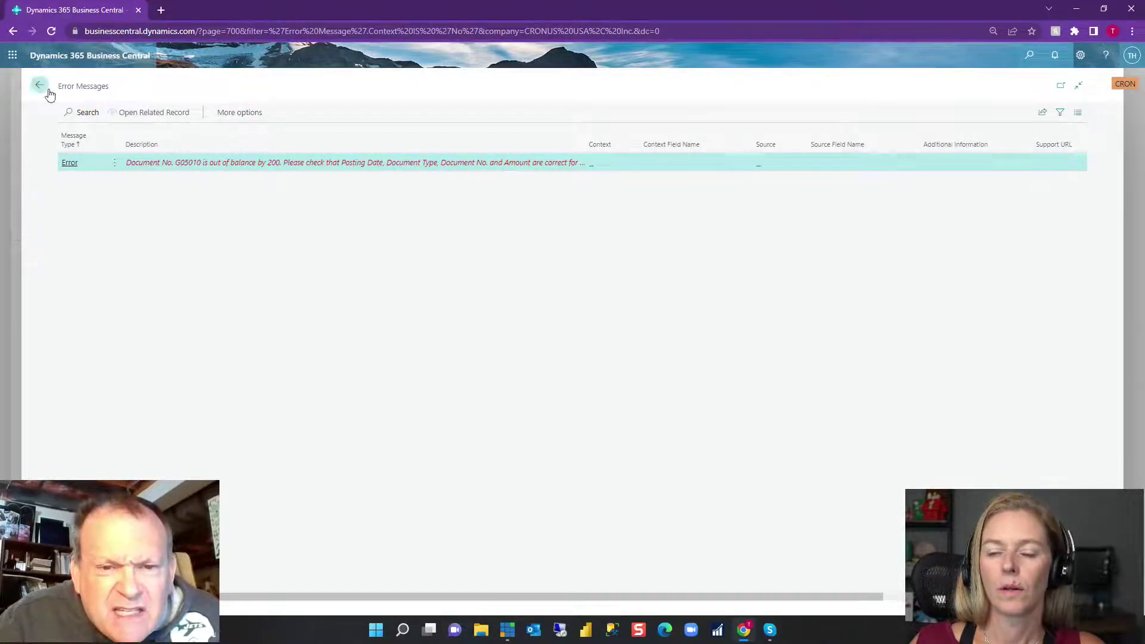
Set the balancing account number of the Ipad appreciation line to G/L account 10800
{"action": "left_click", "coordinate": [711, 234]}
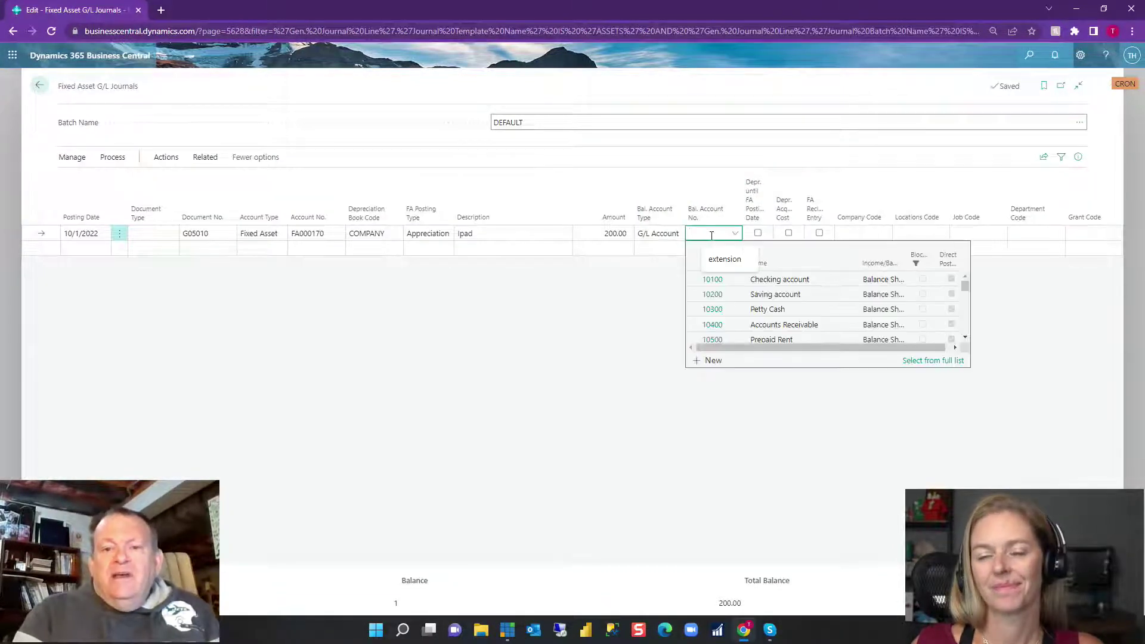
{"action": "type", "text": "10800"}
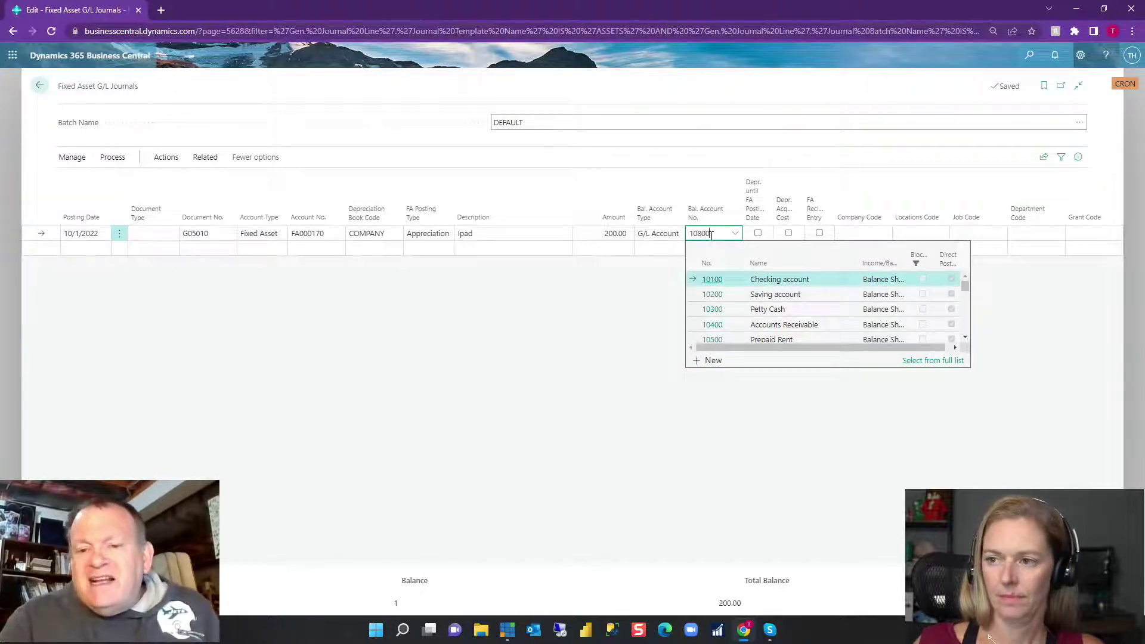
{"action": "key", "text": "Tab"}
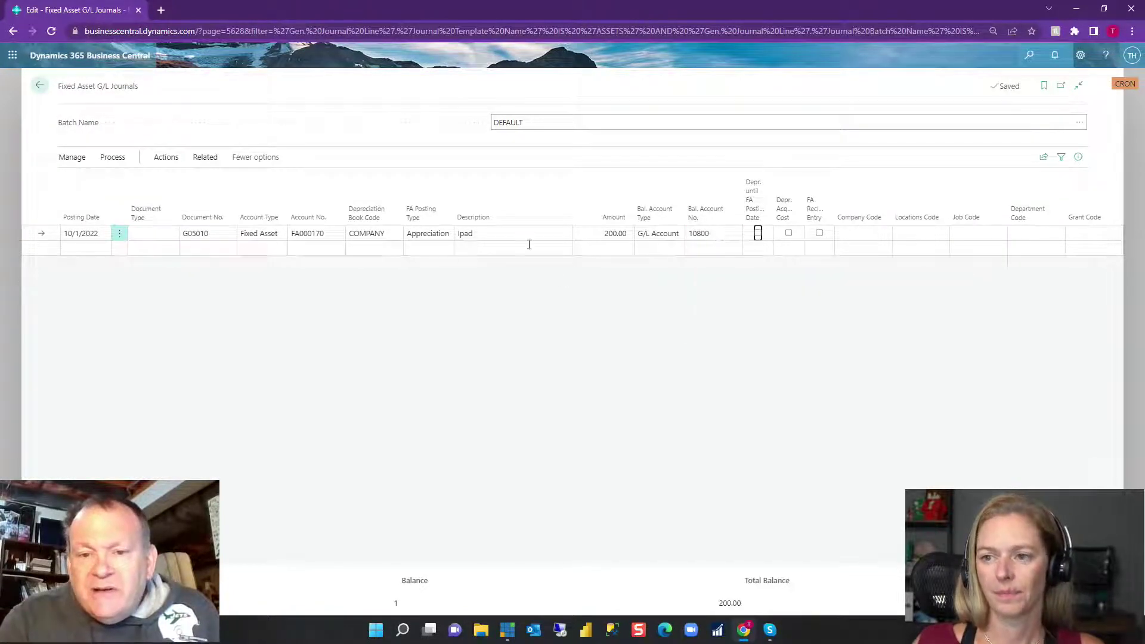
Try to post the Ipad appreciation against balancing account 10800, and return to the journal
{"action": "left_click", "coordinate": [112, 157]}
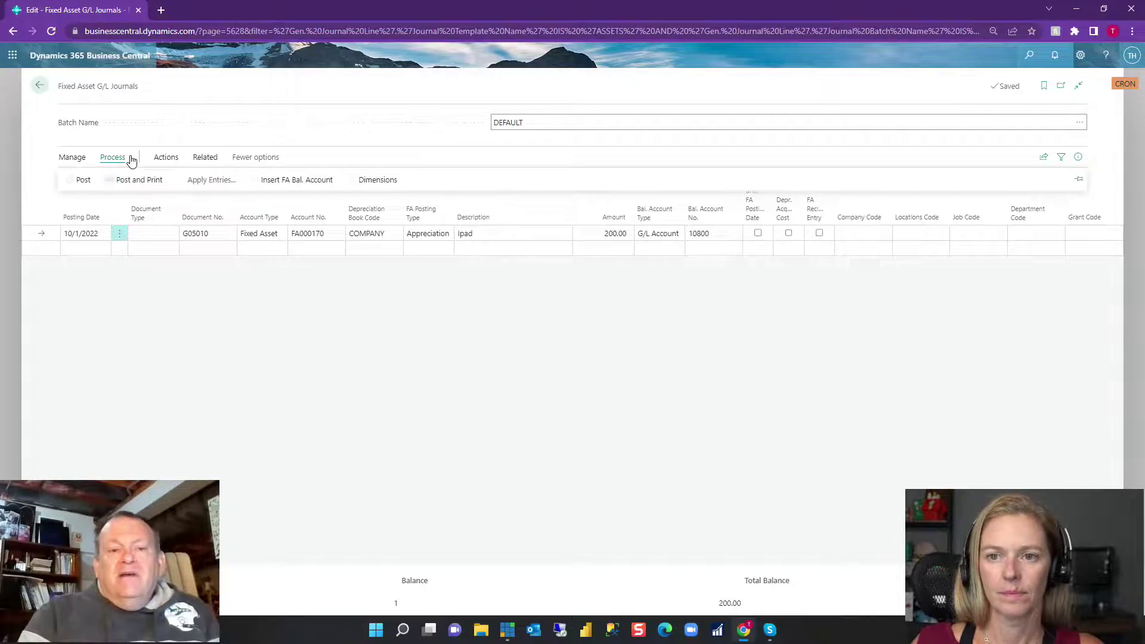
{"action": "left_click", "coordinate": [84, 187]}
{"action": "left_click", "coordinate": [622, 368]}
{"action": "left_click", "coordinate": [623, 367]}
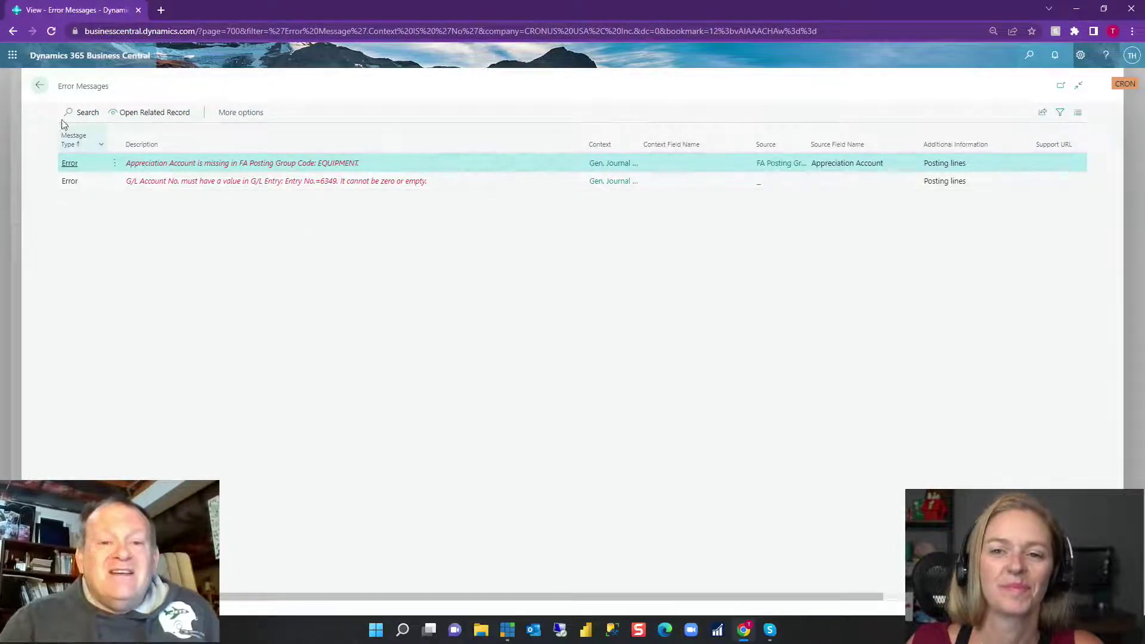
{"action": "left_click", "coordinate": [39, 87]}
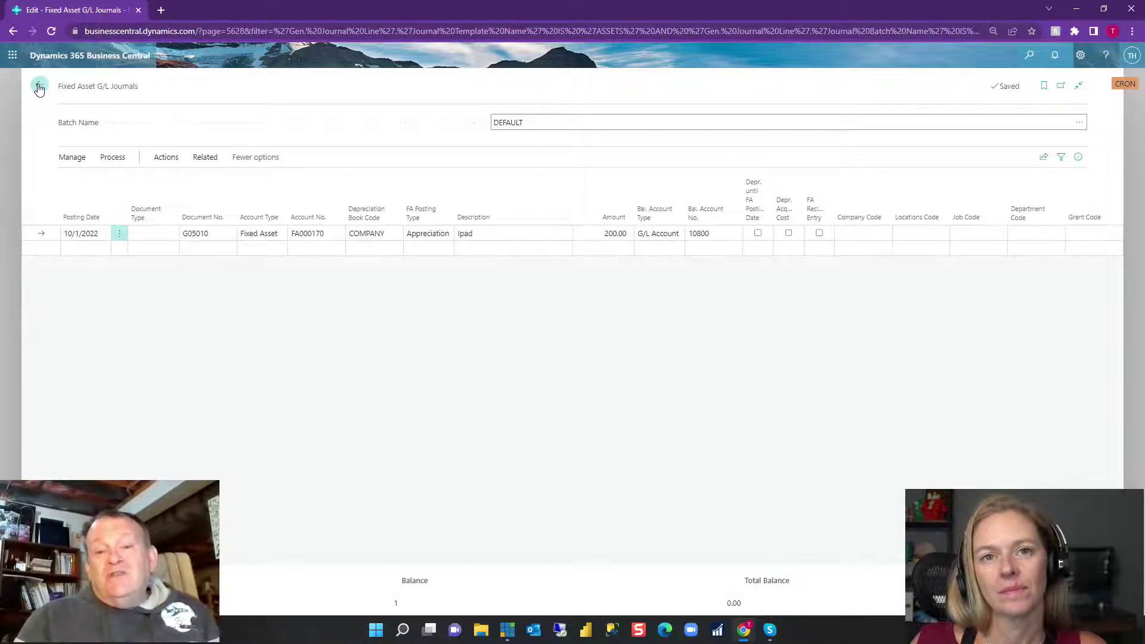
Search for "fixed" and open the Fixed Asset Setup page
{"action": "left_click", "coordinate": [1030, 58]}
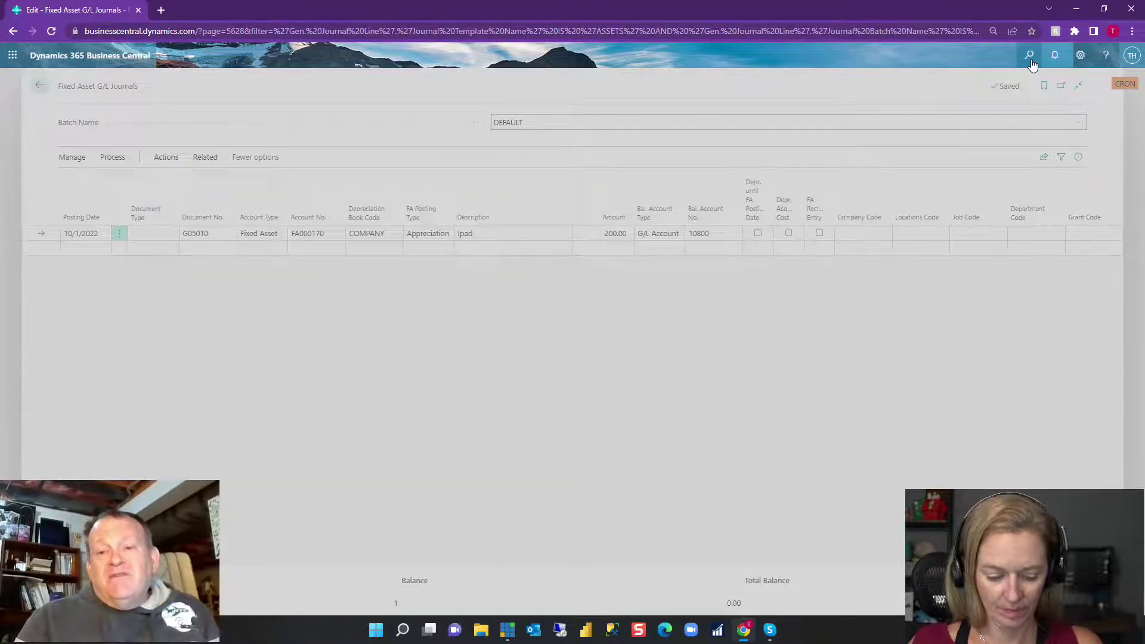
{"action": "type", "text": "fixed"}
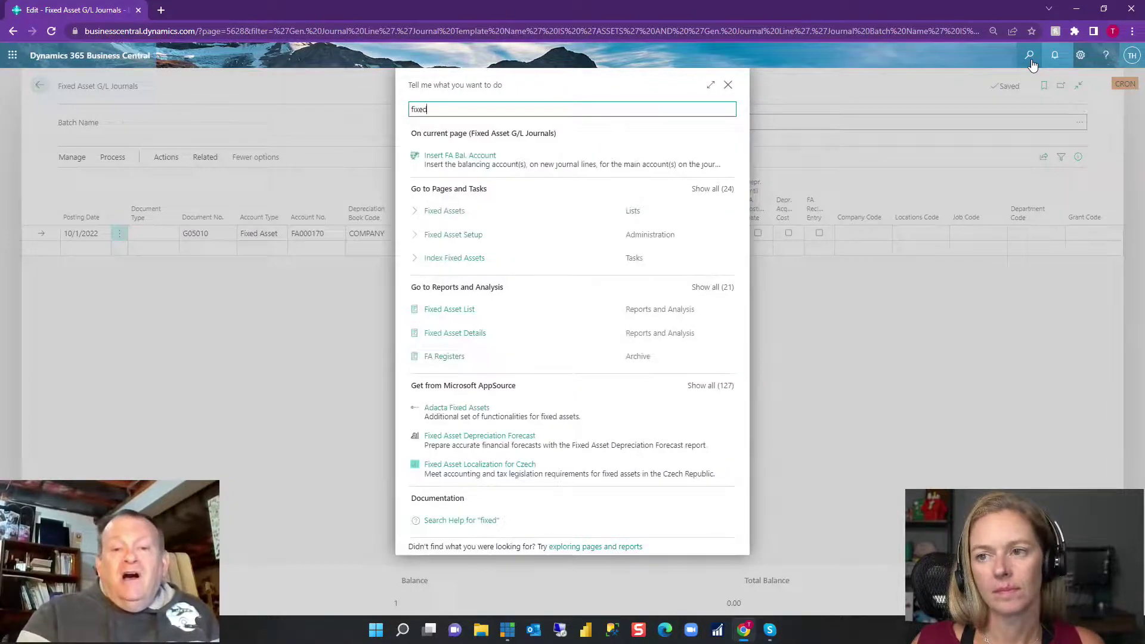
{"action": "left_click", "coordinate": [463, 238]}
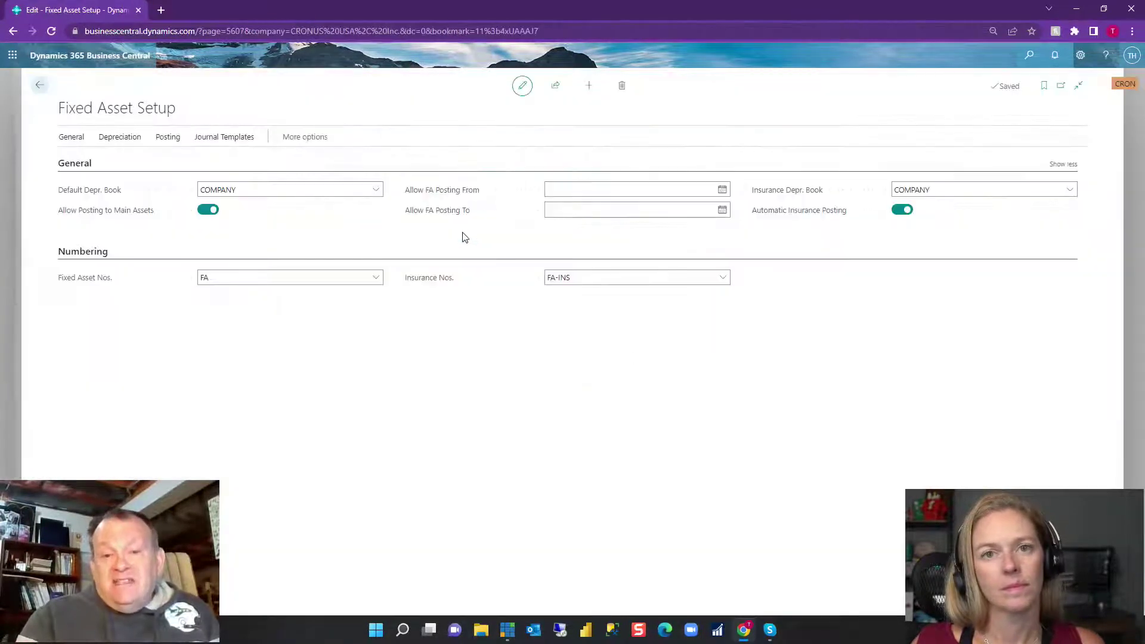
{"action": "left_click", "coordinate": [118, 139]}
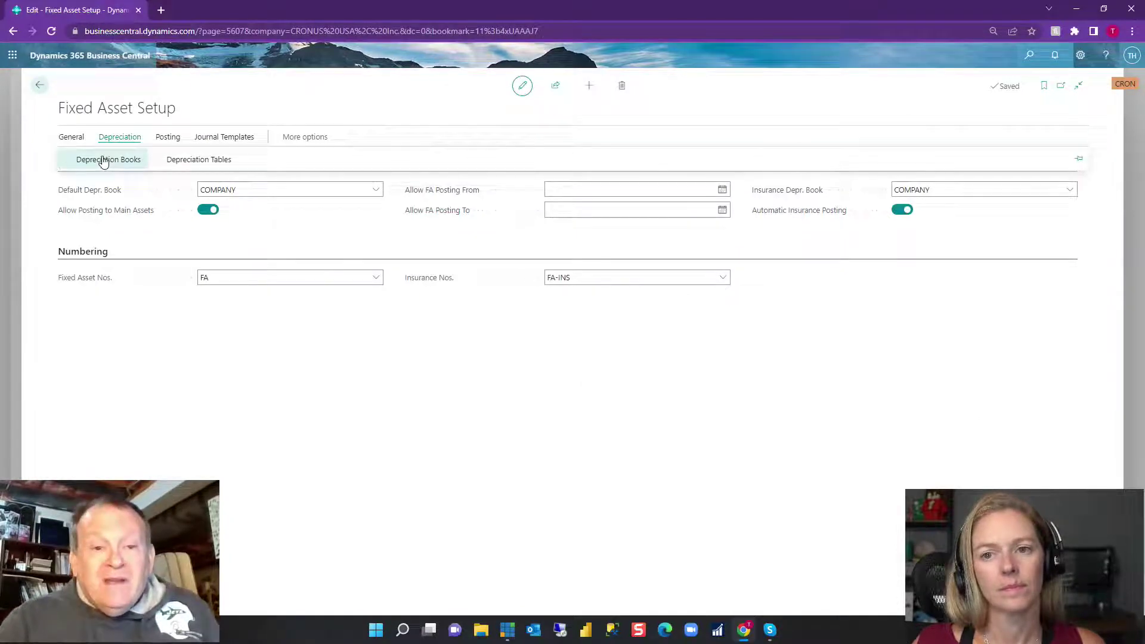
{"action": "left_click", "coordinate": [100, 158]}
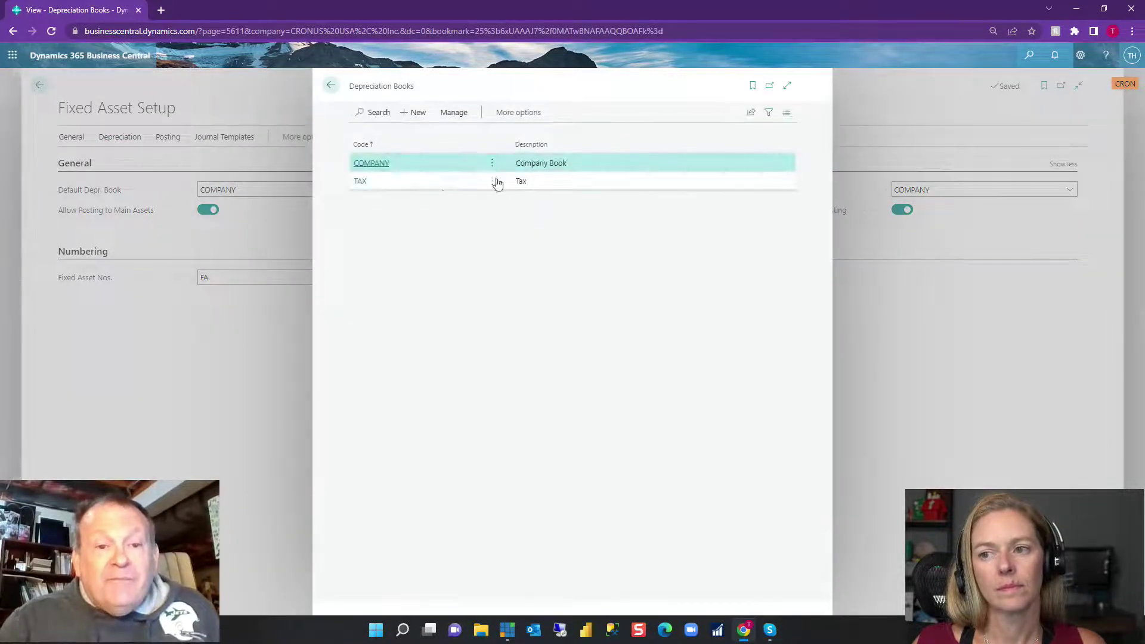
{"action": "left_click", "coordinate": [330, 85]}
Open the FA Posting Groups list from the fixed asset setup and expand it to the full page
{"action": "left_click", "coordinate": [71, 136]}
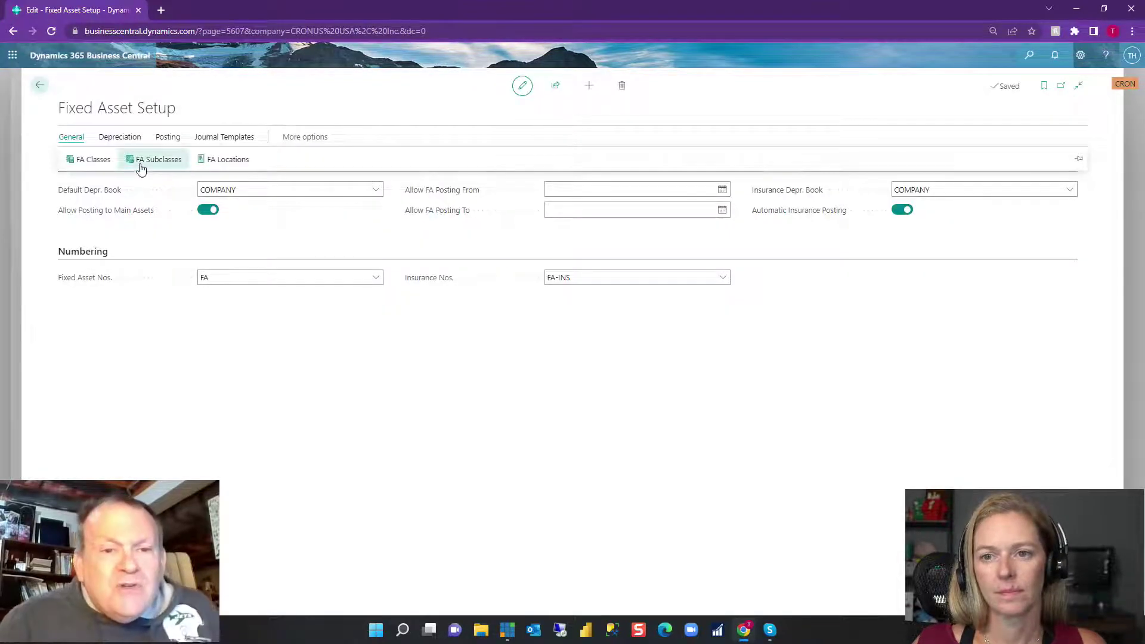
{"action": "left_click", "coordinate": [168, 139]}
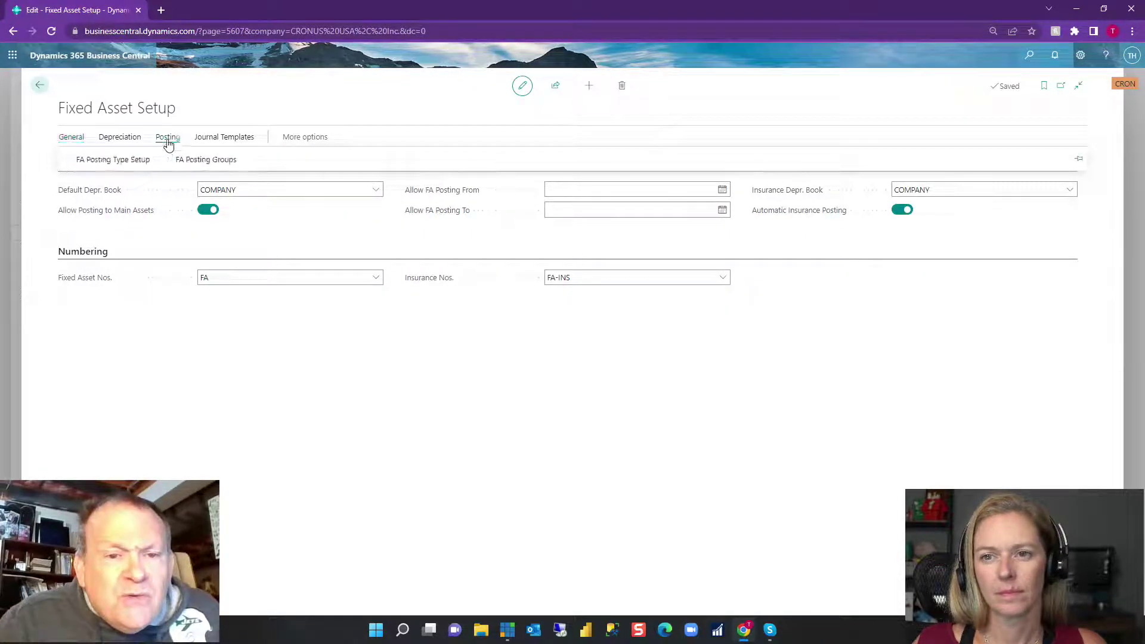
{"action": "left_click", "coordinate": [231, 163]}
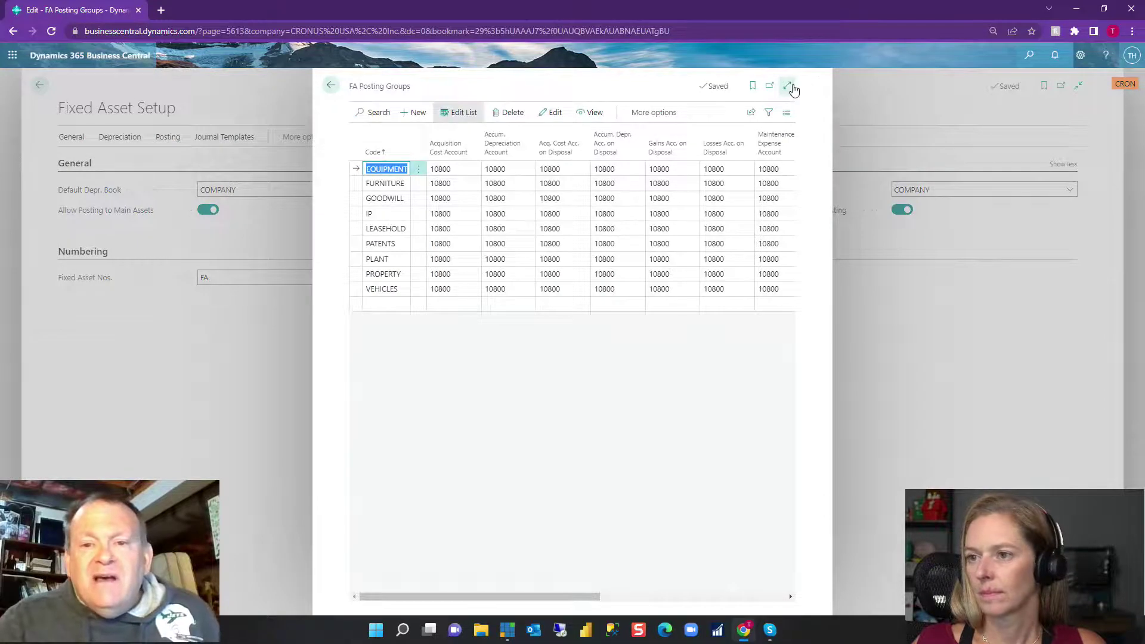
{"action": "left_click", "coordinate": [787, 86]}
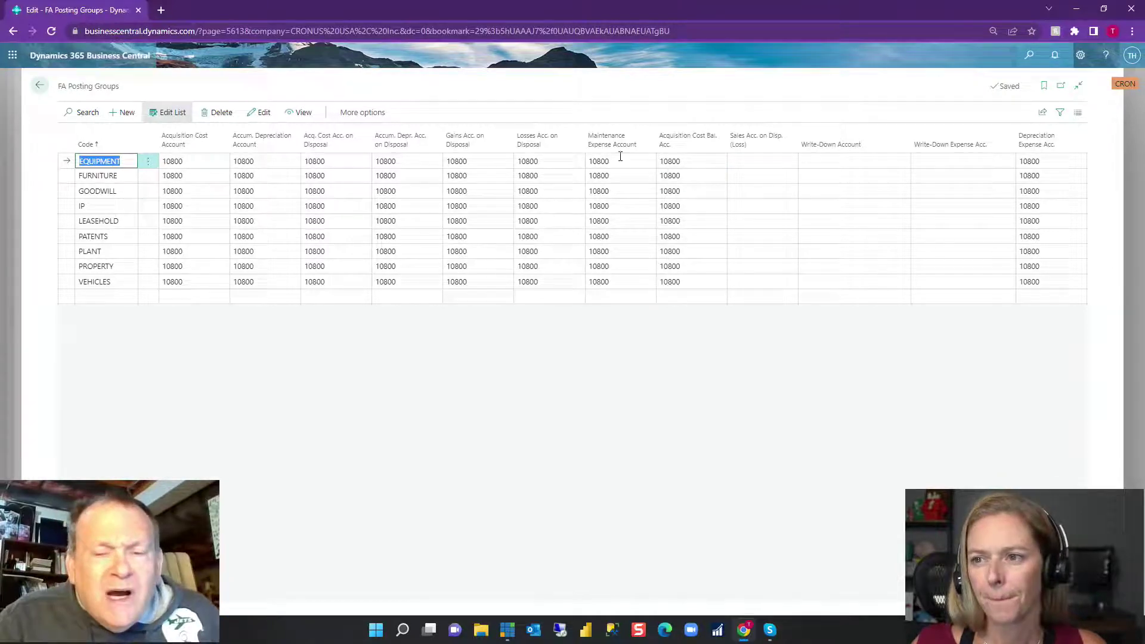
Personalize the FA Posting Groups list by adding the Appreciation Account field before the Sales Acc. on Disp. (Loss) column
{"action": "left_click", "coordinate": [1080, 55]}
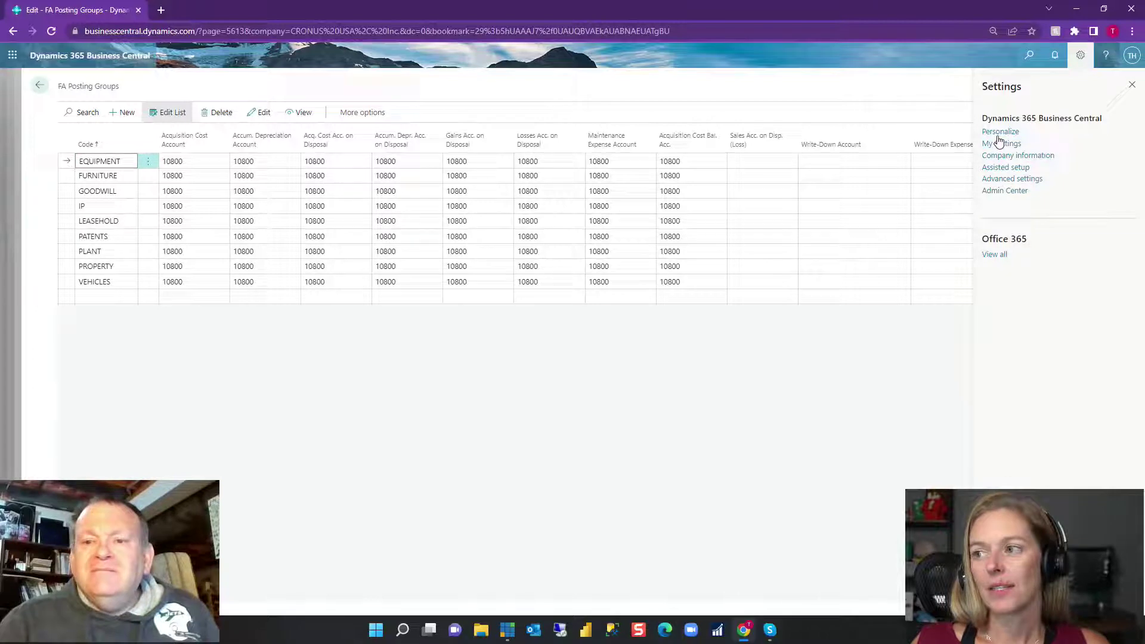
{"action": "left_click", "coordinate": [1000, 134]}
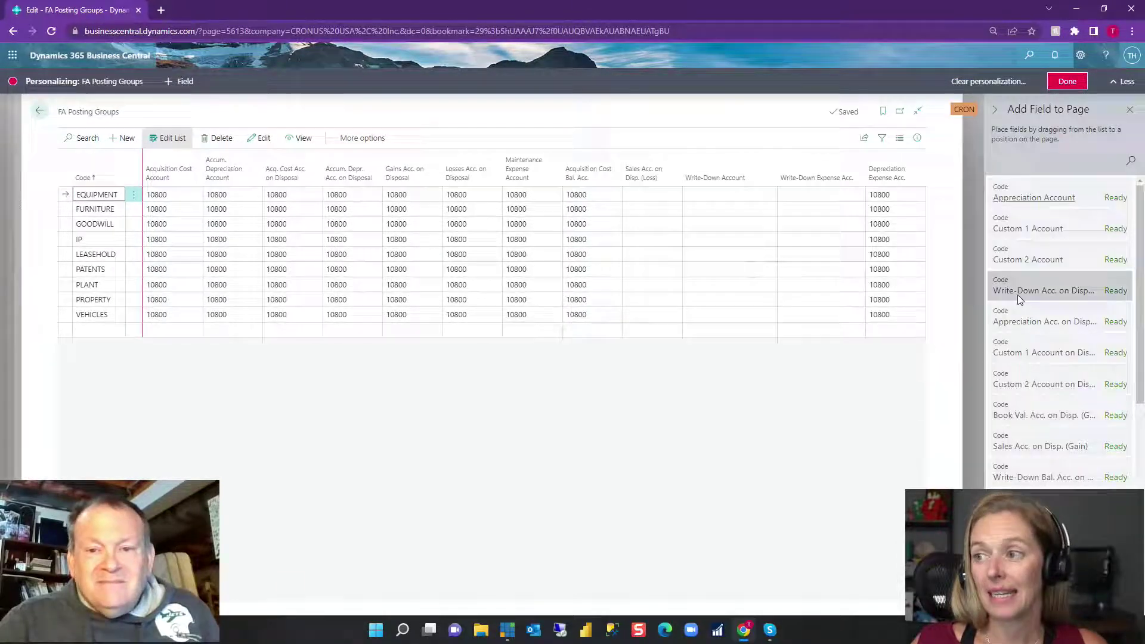
{"action": "left_click_drag", "start_coordinate": [1083, 200], "coordinate": [631, 179]}
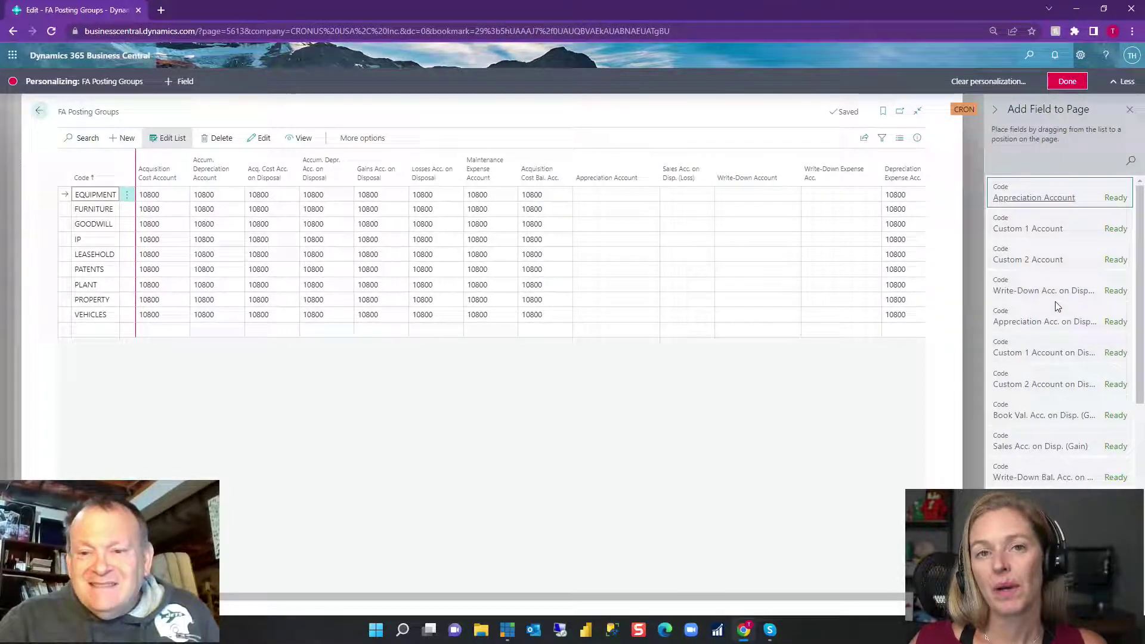
{"action": "scroll", "coordinate": [1057, 306], "scroll_direction": "down", "scroll_amount": 8}
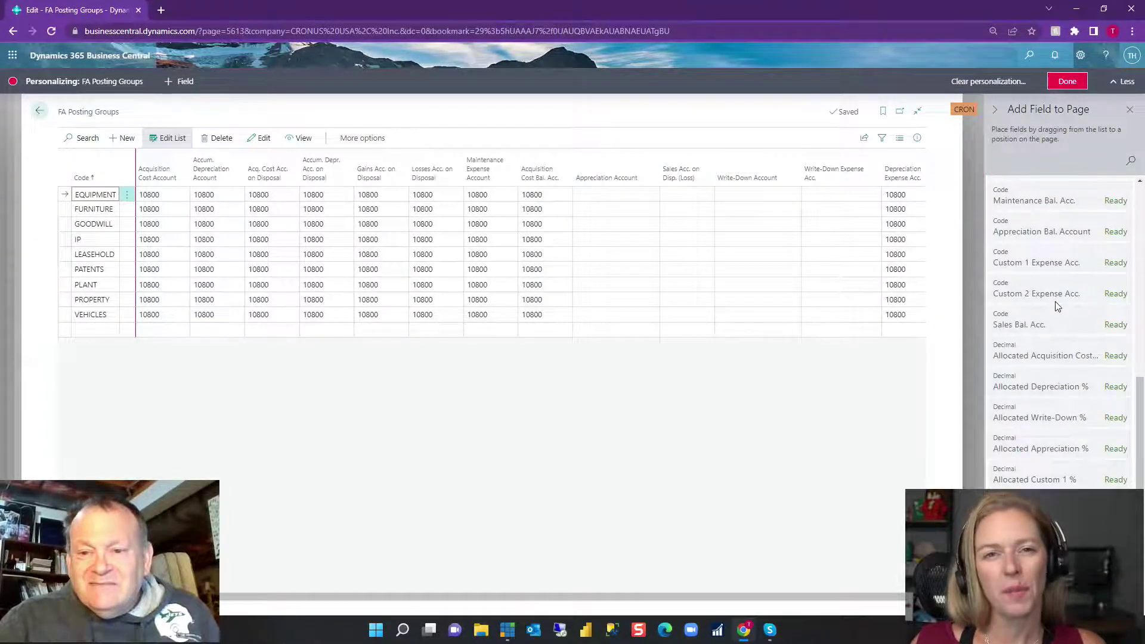
{"action": "scroll", "coordinate": [1056, 306], "scroll_direction": "up", "scroll_amount": 5}
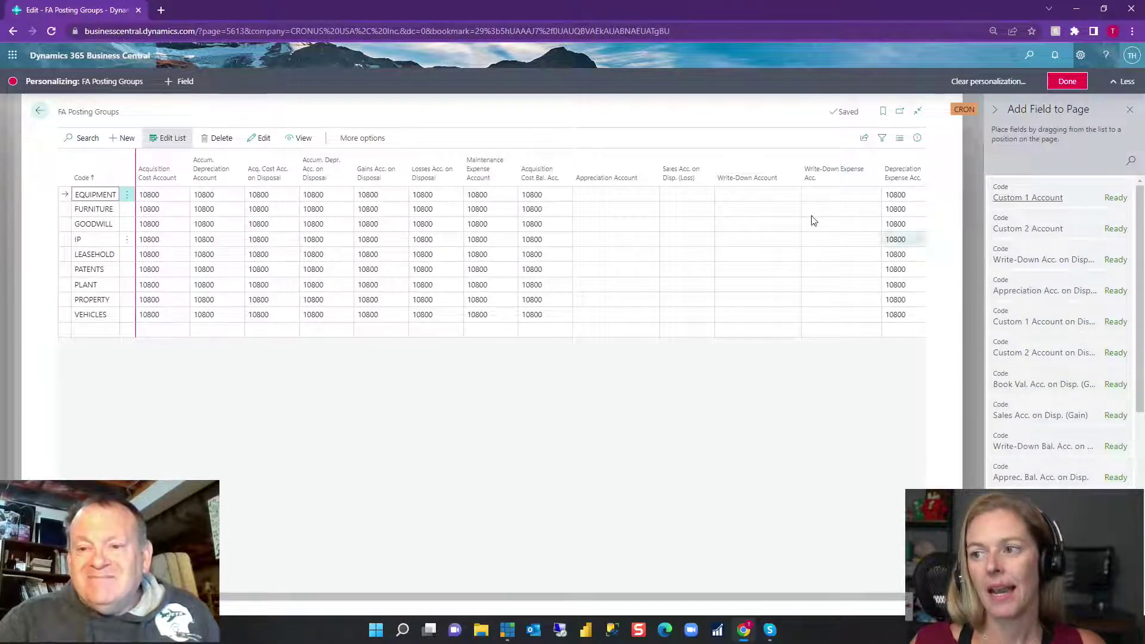
{"action": "left_click", "coordinate": [1067, 82]}
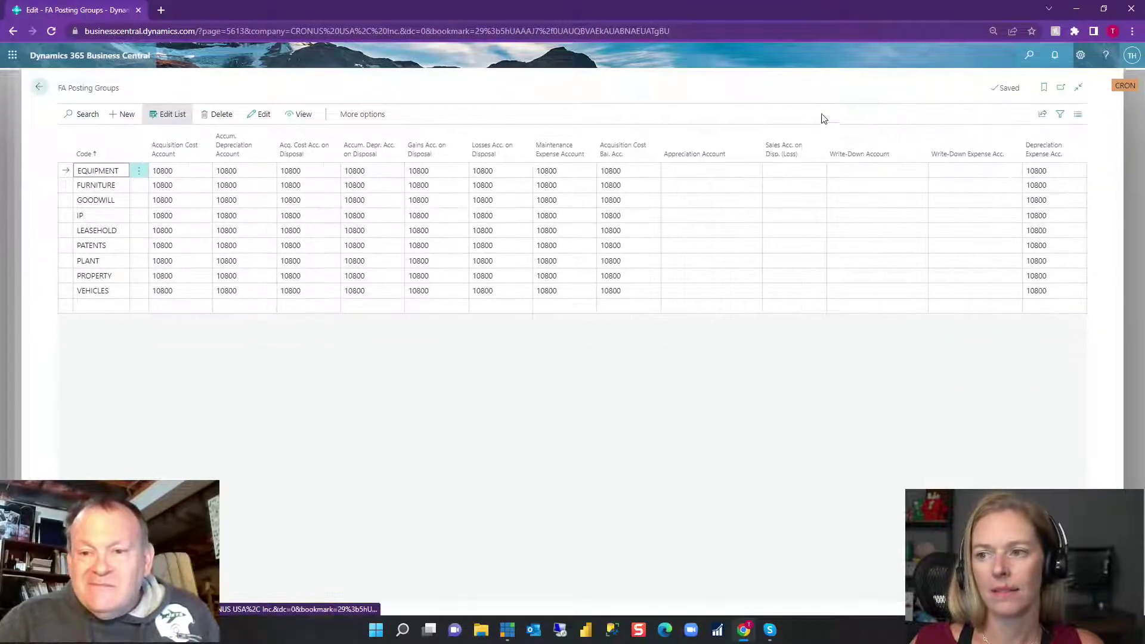
Set the EQUIPMENT posting group's Appreciation Account to 10800
{"action": "left_click", "coordinate": [690, 167]}
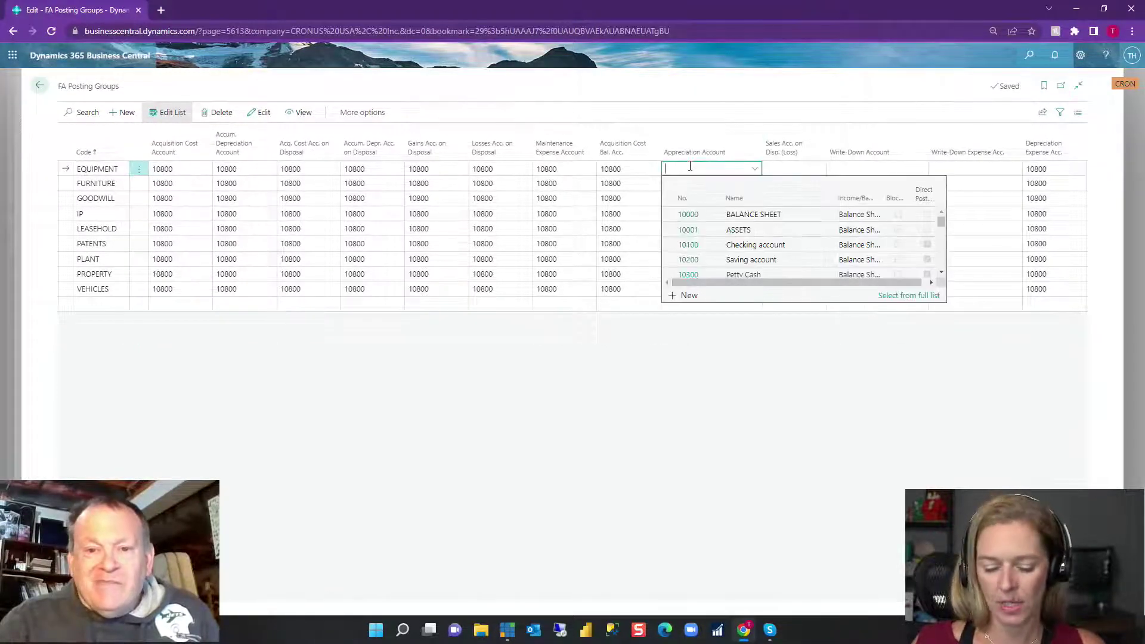
{"action": "type", "text": "10800"}
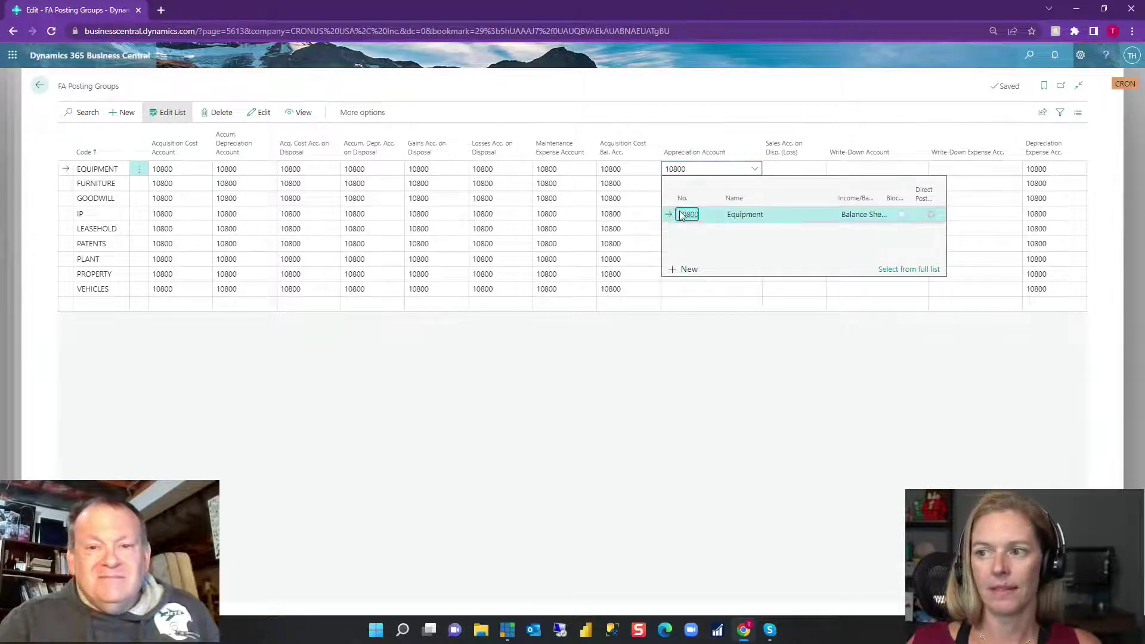
{"action": "left_click", "coordinate": [708, 217]}
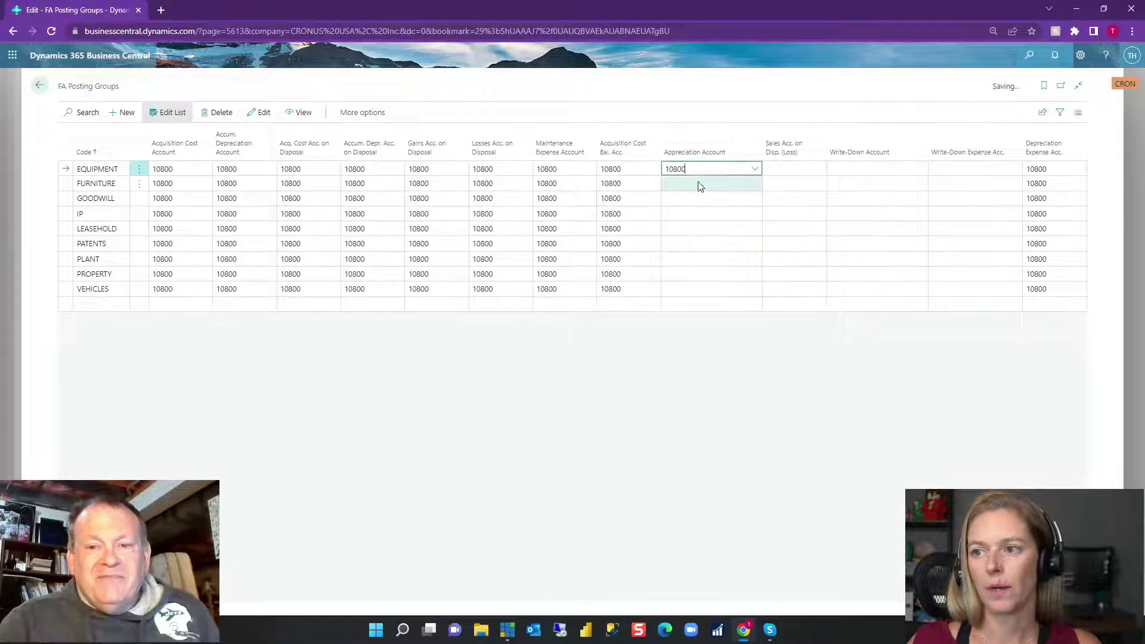
Copy Appreciation Account 10800 down to all remaining posting groups from FURNITURE through VEHICLES
{"action": "left_click", "coordinate": [698, 183]}
{"action": "key", "text": "F8"}
{"action": "key", "text": "Down"}
{"action": "key", "text": "F8"}
{"action": "key", "text": "Down"}
{"action": "key", "text": "F8"}
{"action": "key", "text": "Down"}
{"action": "key", "text": "F8"}
{"action": "key", "text": "Down"}
{"action": "key", "text": "F8"}
{"action": "key", "text": "Down"}
{"action": "key", "text": "F8"}
{"action": "key", "text": "Down"}
{"action": "key", "text": "F8"}
{"action": "key", "text": "Down"}
{"action": "key", "text": "F8"}
{"action": "key", "text": "Up"}
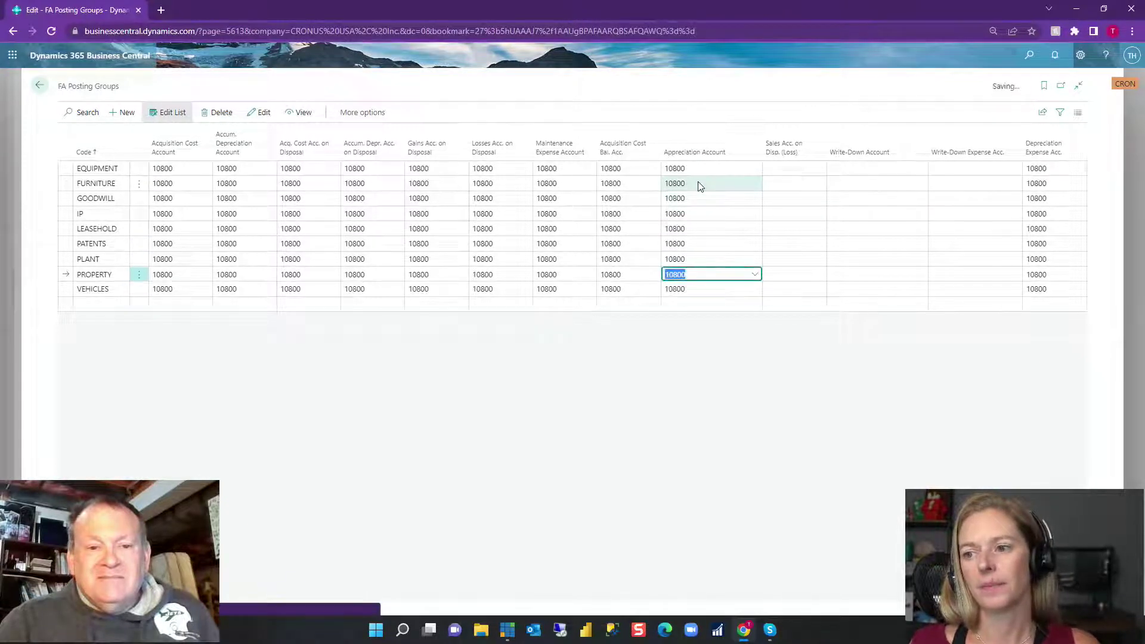
Return to the Fixed Asset G/L Journal, post the 200.00 Ipad appreciation line and confirm the posting
{"action": "left_click", "coordinate": [37, 85]}
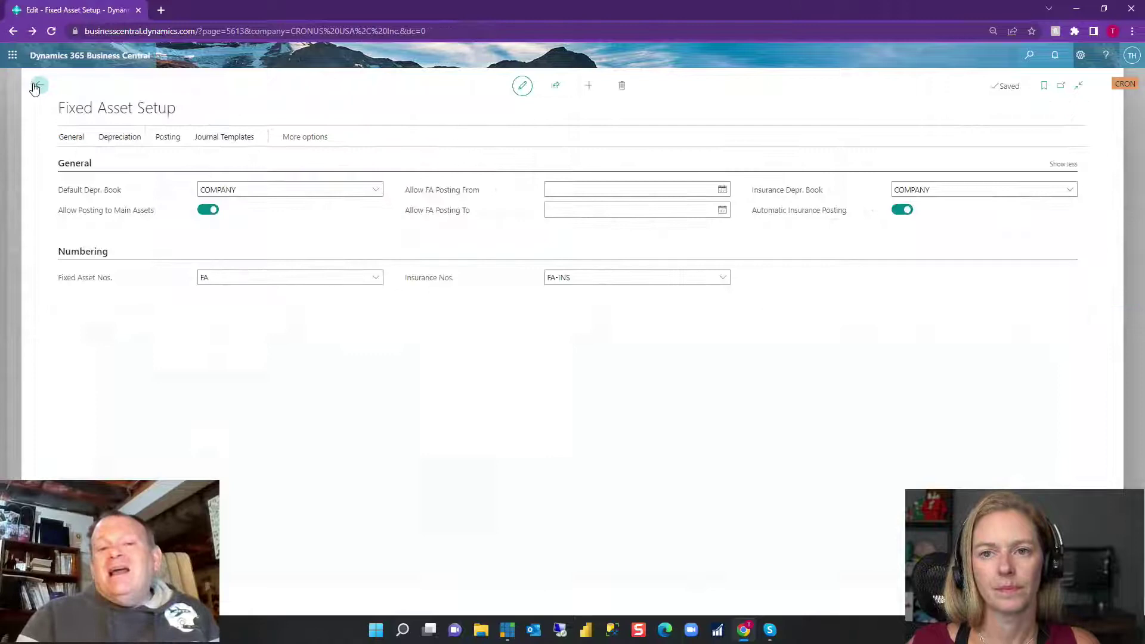
{"action": "left_click", "coordinate": [37, 85]}
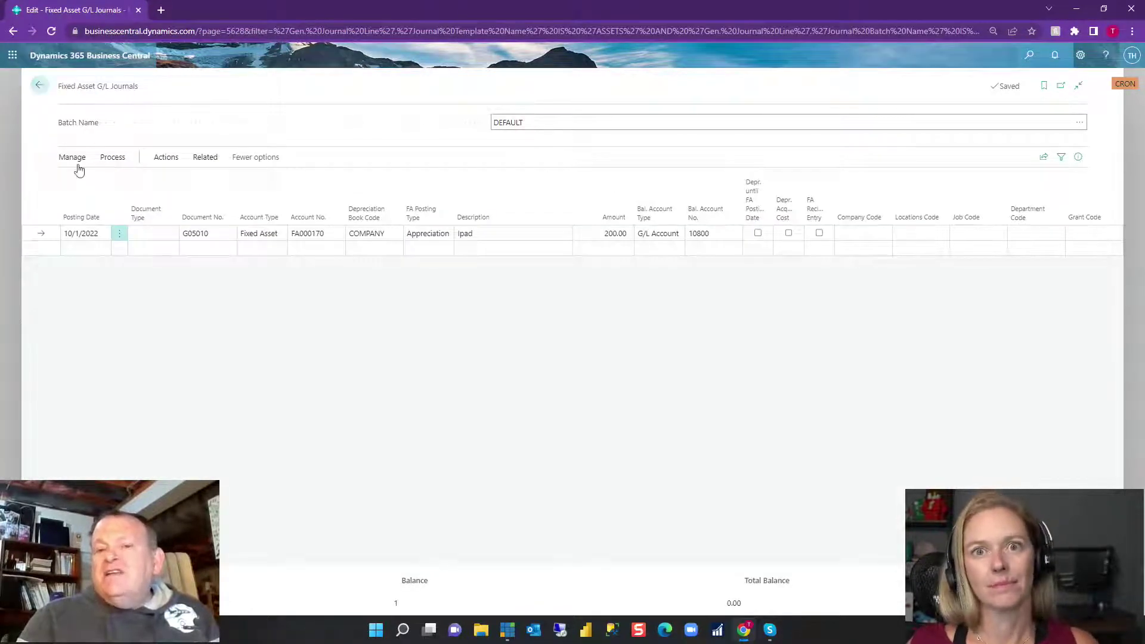
{"action": "left_click", "coordinate": [117, 158]}
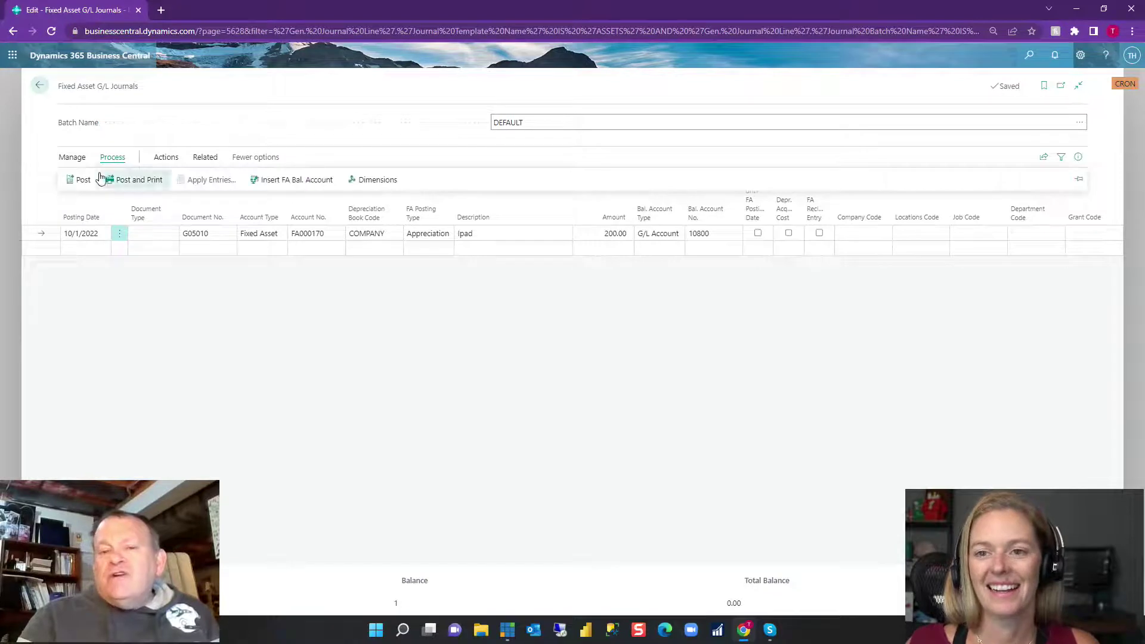
{"action": "left_click", "coordinate": [81, 179]}
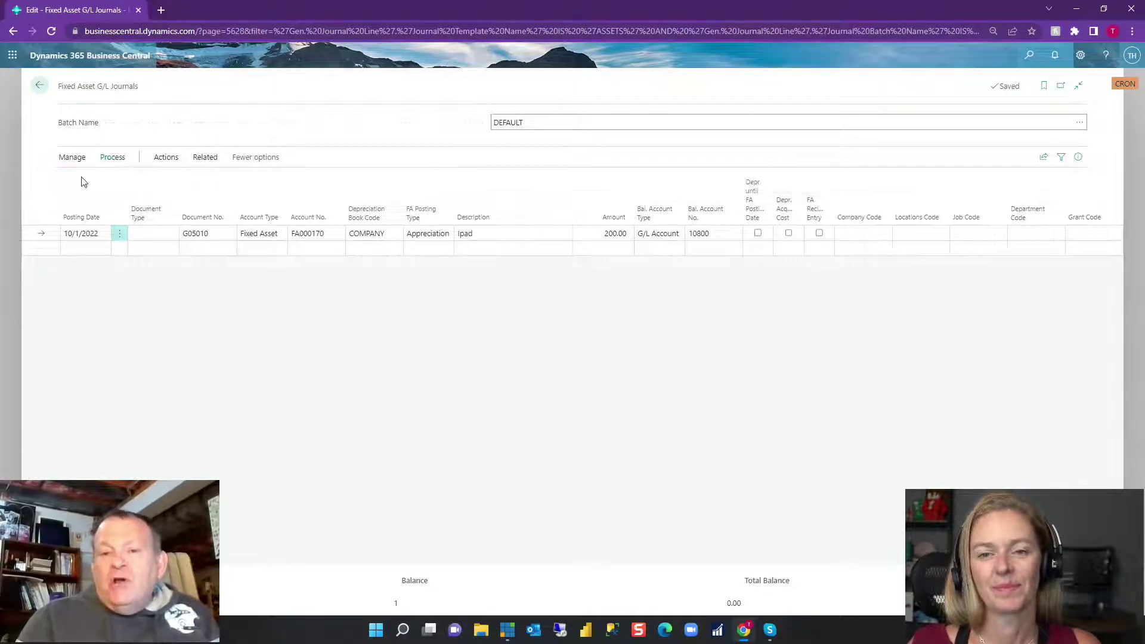
{"action": "left_click", "coordinate": [620, 368]}
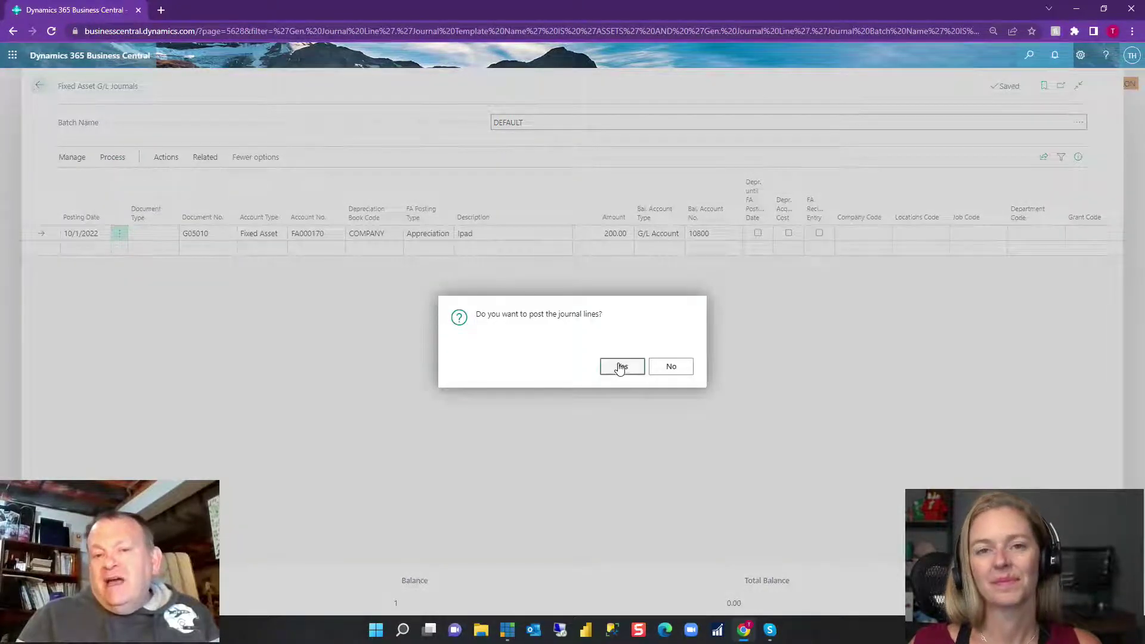
{"action": "left_click", "coordinate": [621, 367]}
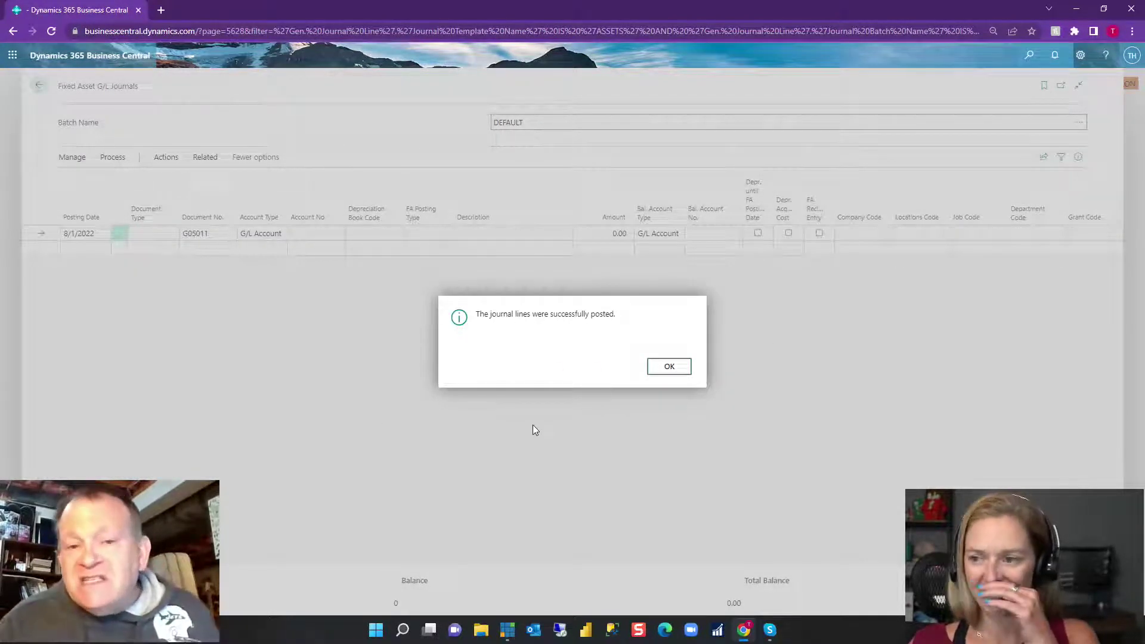
{"action": "left_click", "coordinate": [669, 367]}
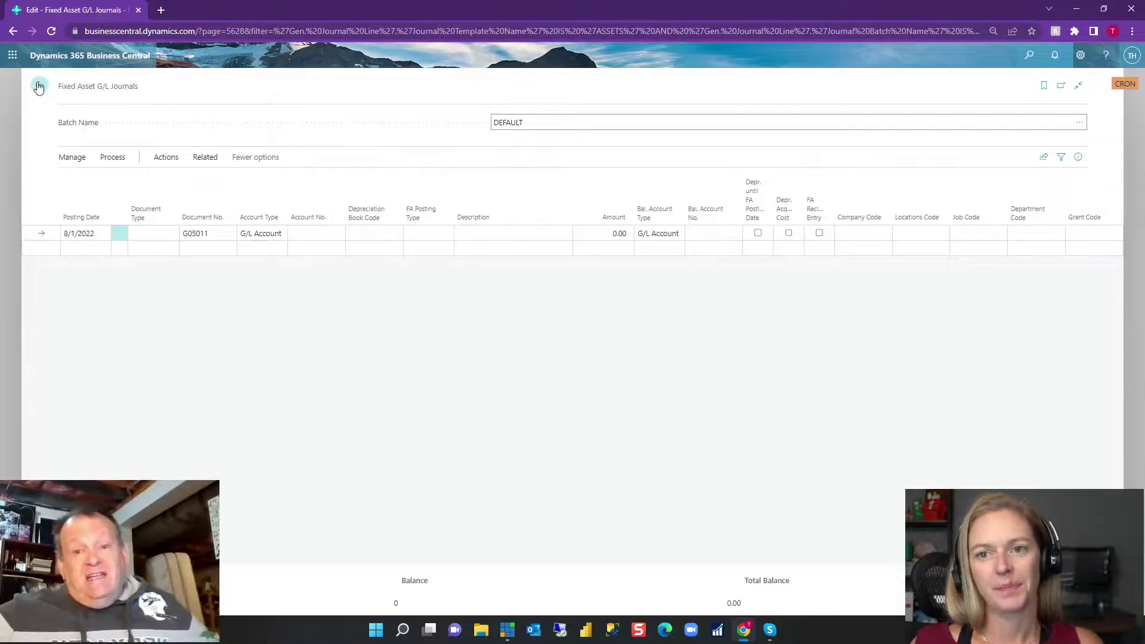
Open the FA000170 Ipad card from the fixed assets list, review the ledger entries behind its book value, and return to the list
{"action": "left_click", "coordinate": [38, 87]}
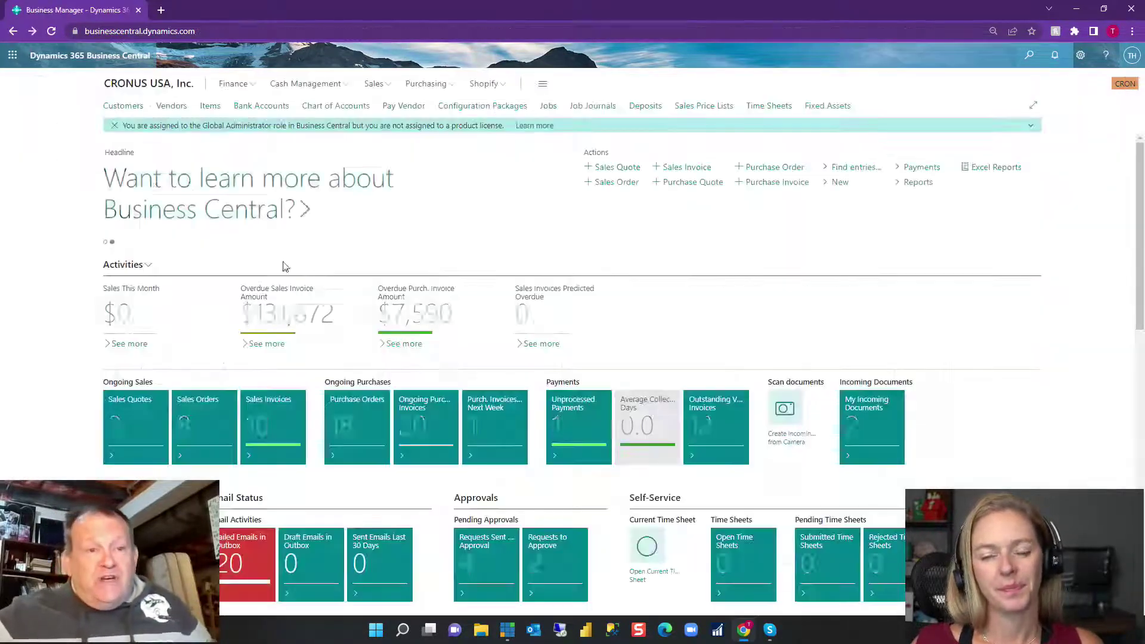
{"action": "left_click", "coordinate": [829, 105]}
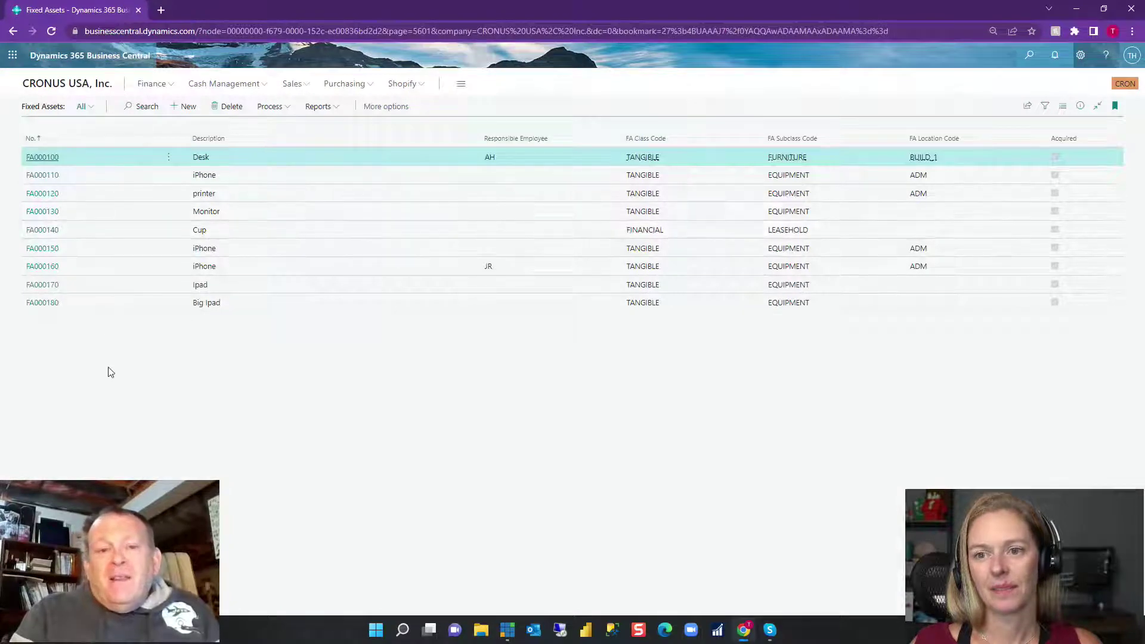
{"action": "left_click", "coordinate": [43, 285]}
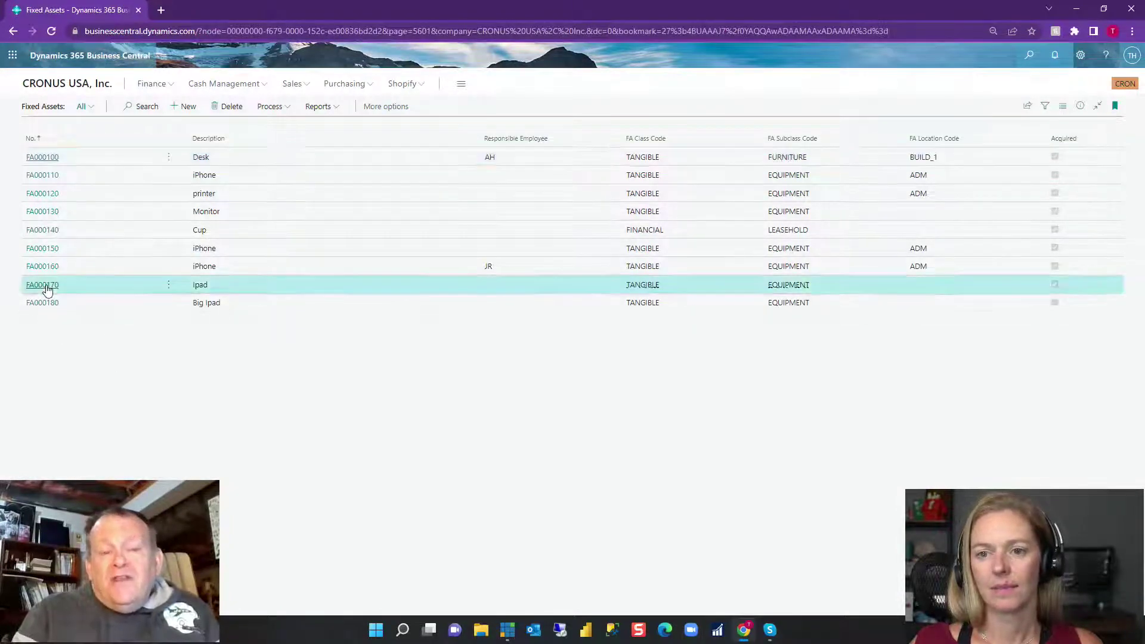
{"action": "left_click", "coordinate": [787, 298]}
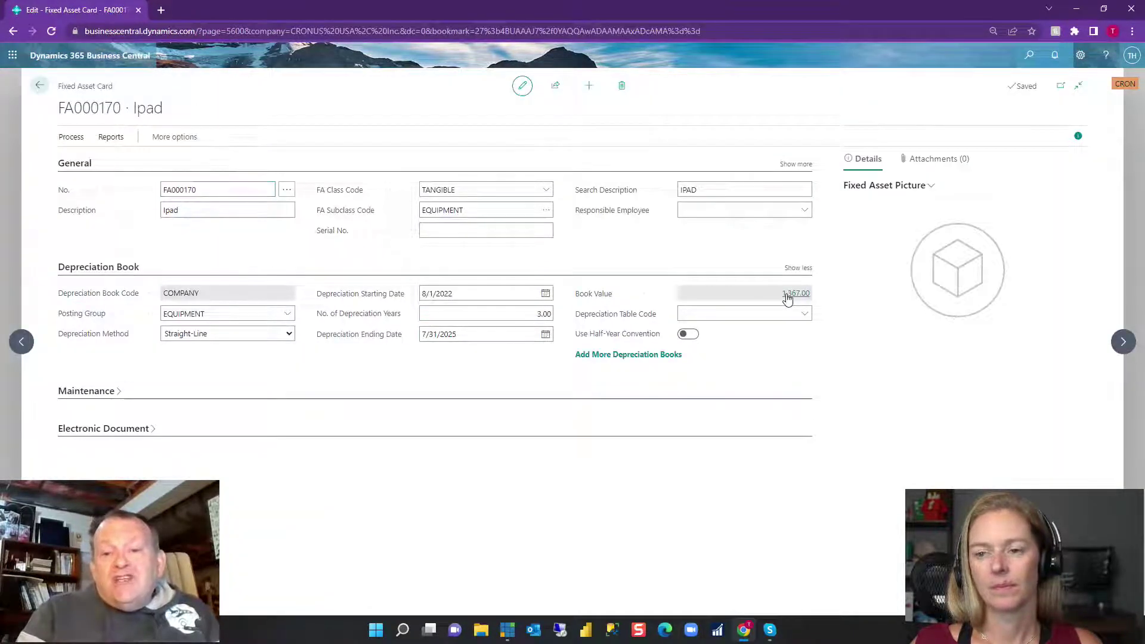
{"action": "left_click", "coordinate": [608, 208]}
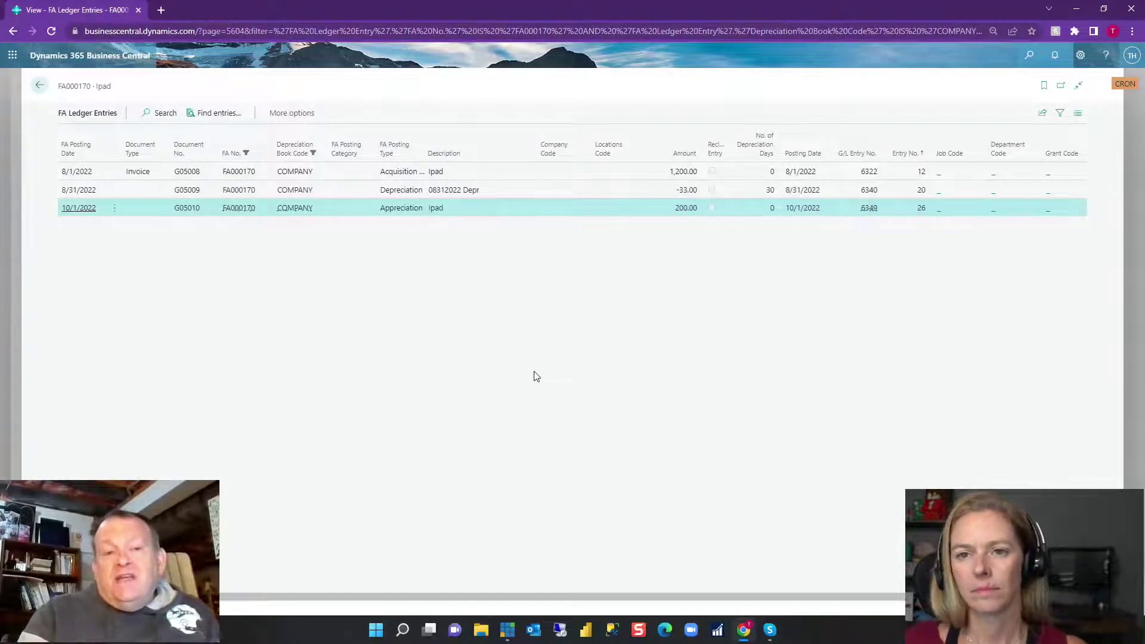
{"action": "left_click", "coordinate": [39, 87]}
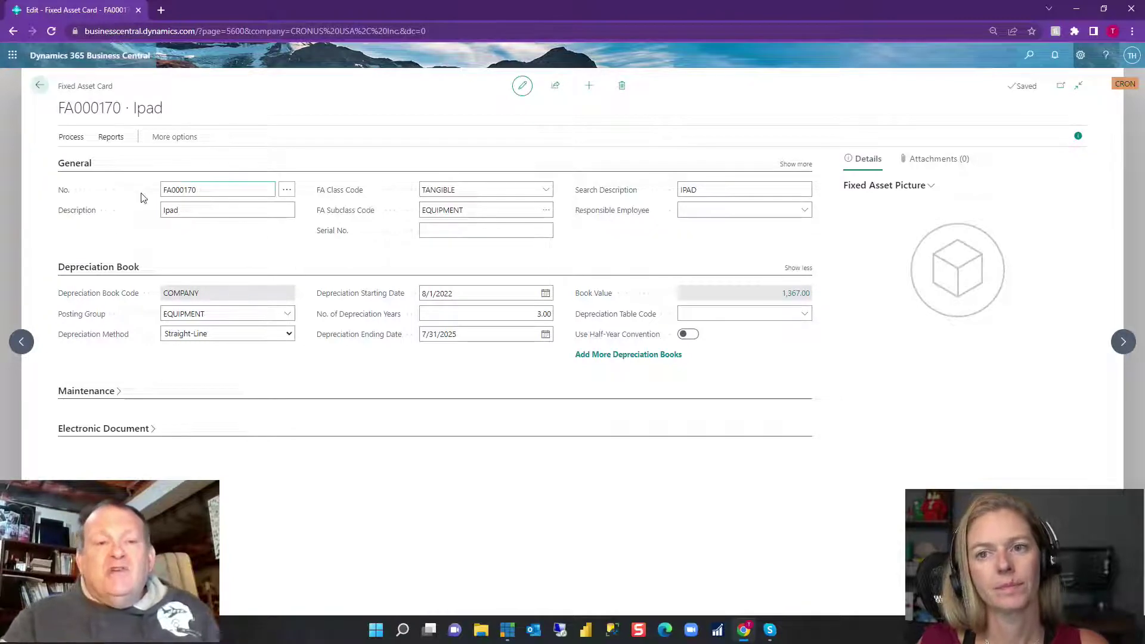
{"action": "left_click", "coordinate": [39, 85]}
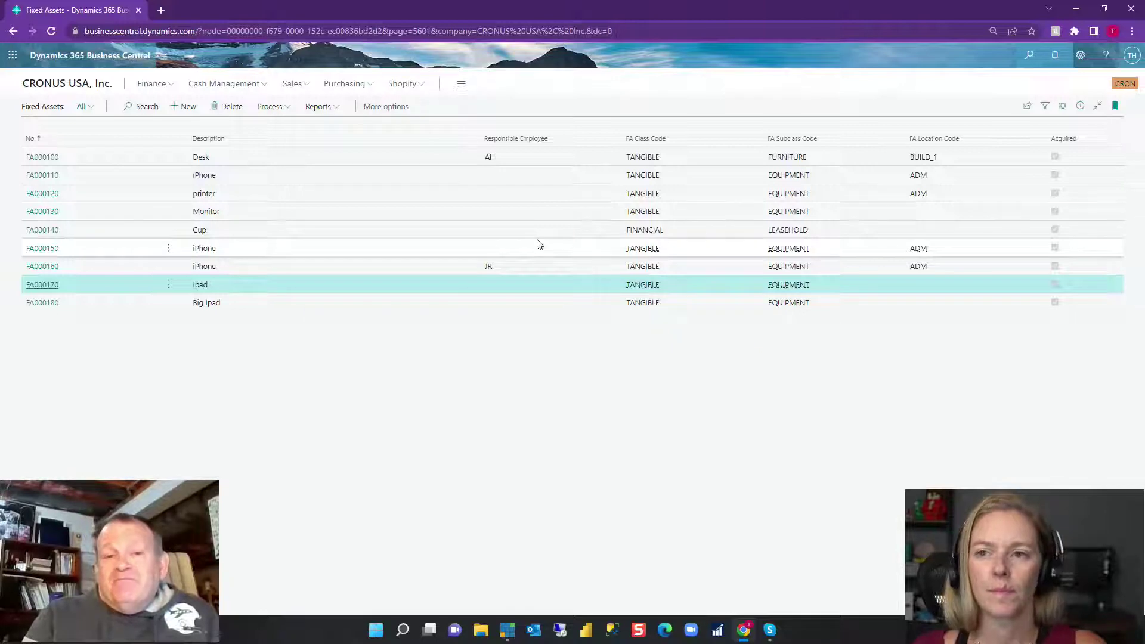
Look through the available fixed asset reports and open the FA Book Value report's request page
{"action": "left_click", "coordinate": [318, 106]}
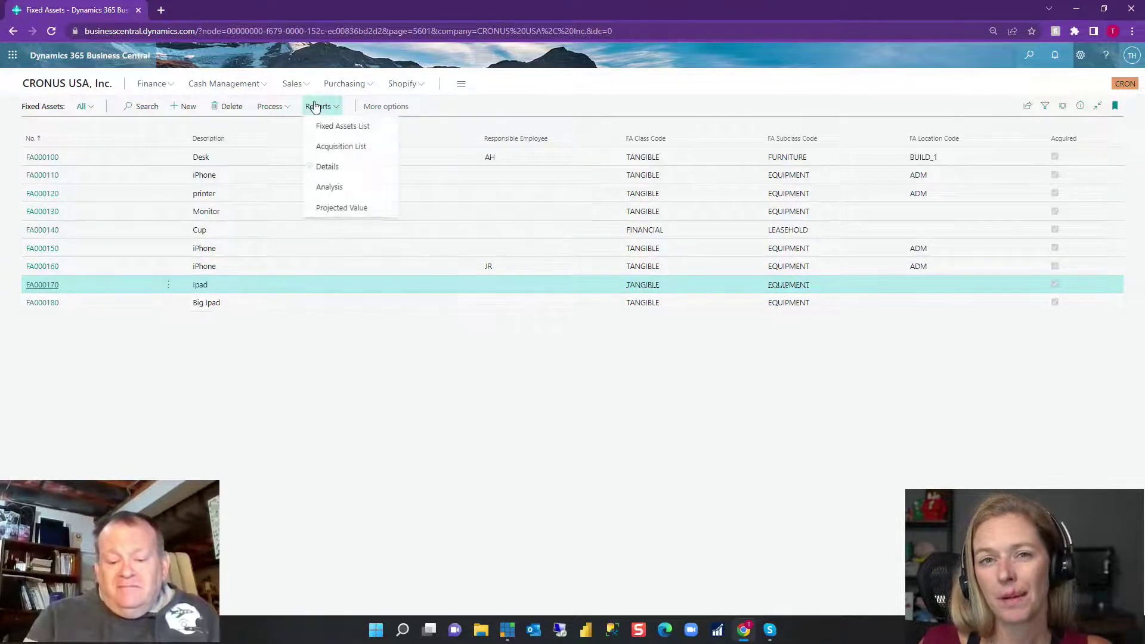
{"action": "left_click", "coordinate": [381, 107]}
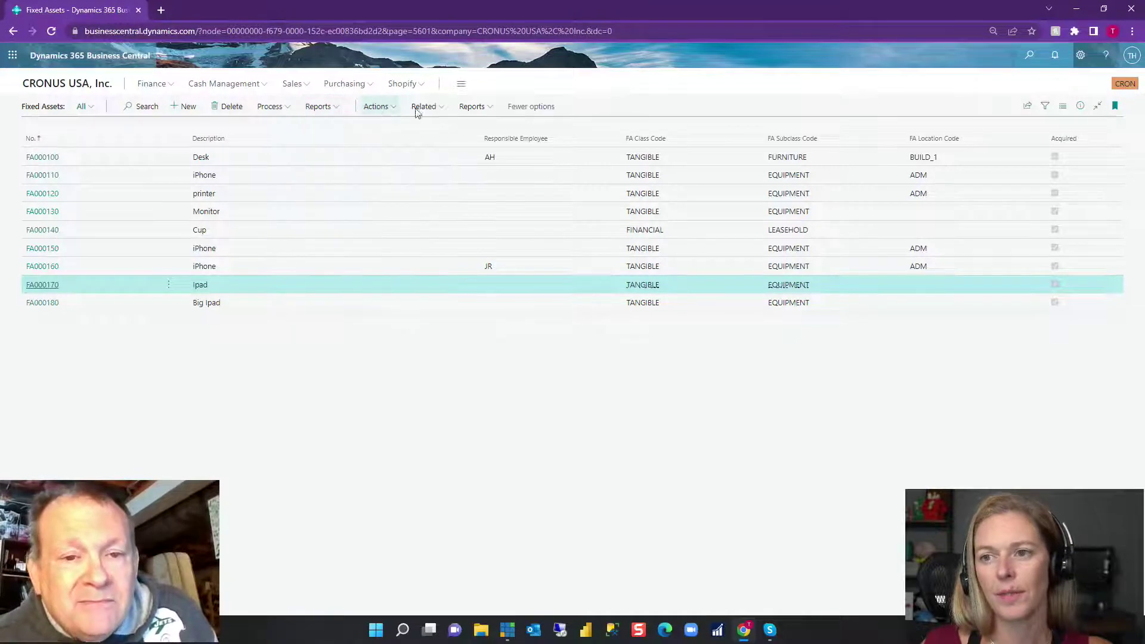
{"action": "left_click", "coordinate": [485, 106]}
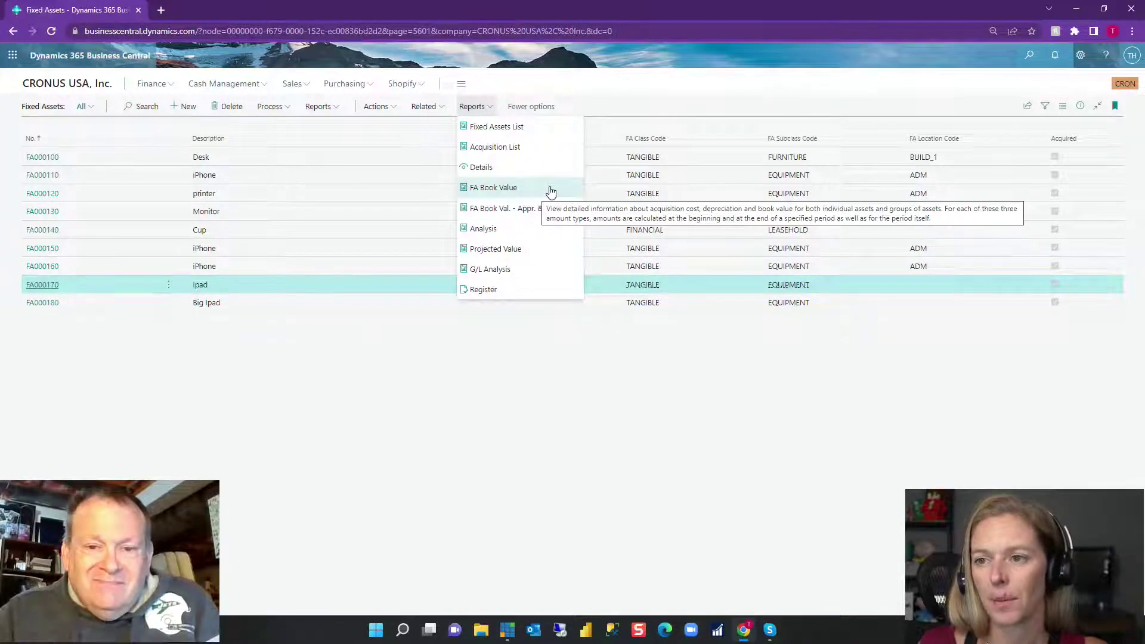
{"action": "left_click", "coordinate": [519, 188]}
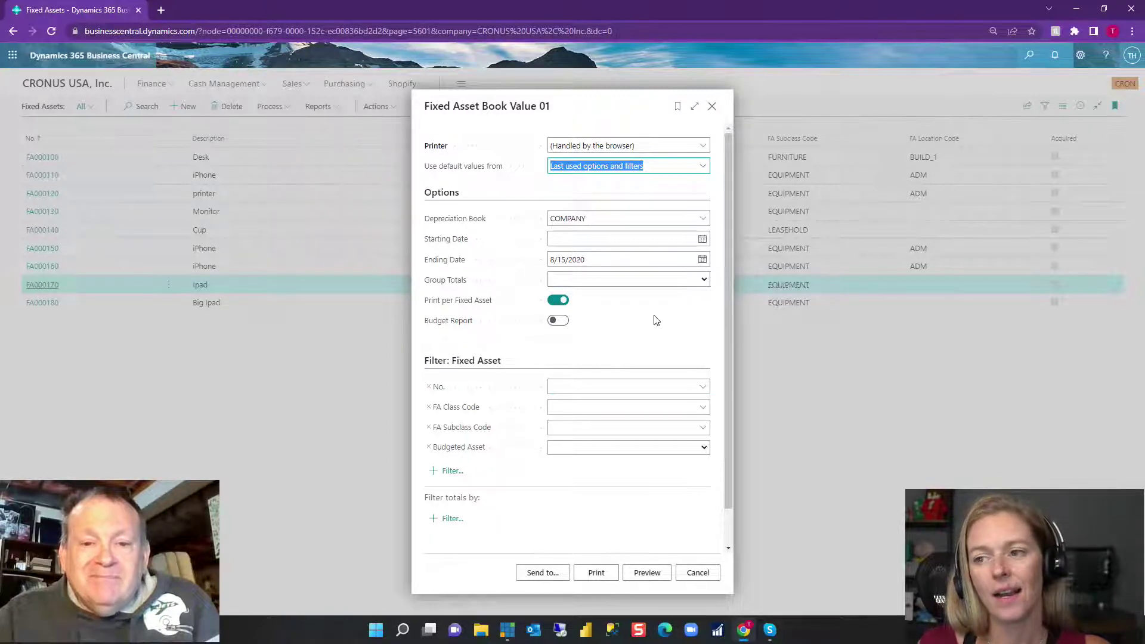
Preview the Fixed Asset Book Value 01 report for 8/1/2022 to 8/31/2022, and close it
{"action": "left_click", "coordinate": [631, 261]}
{"action": "type", "text": "08312022"}
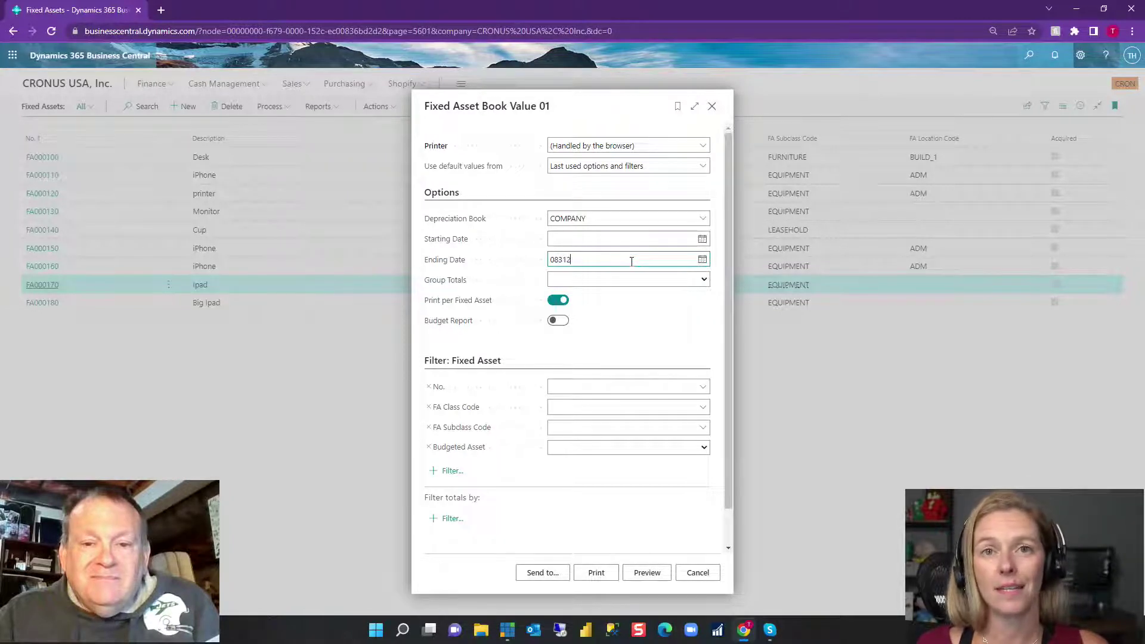
{"action": "key", "text": "Tab"}
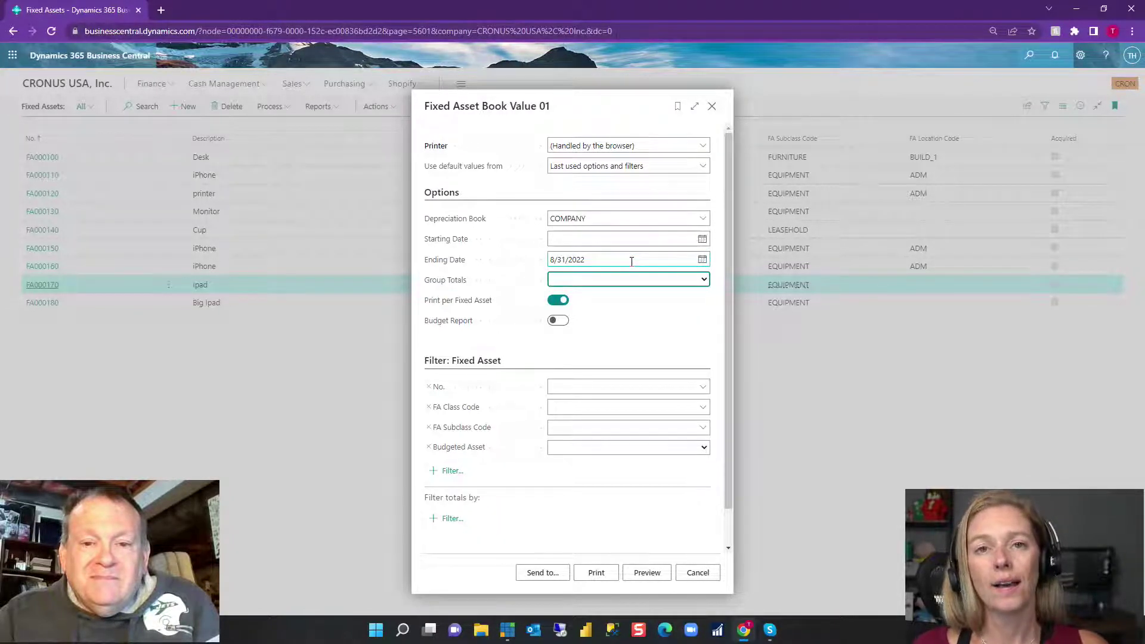
{"action": "left_click", "coordinate": [579, 240]}
{"action": "type", "text": "0801"}
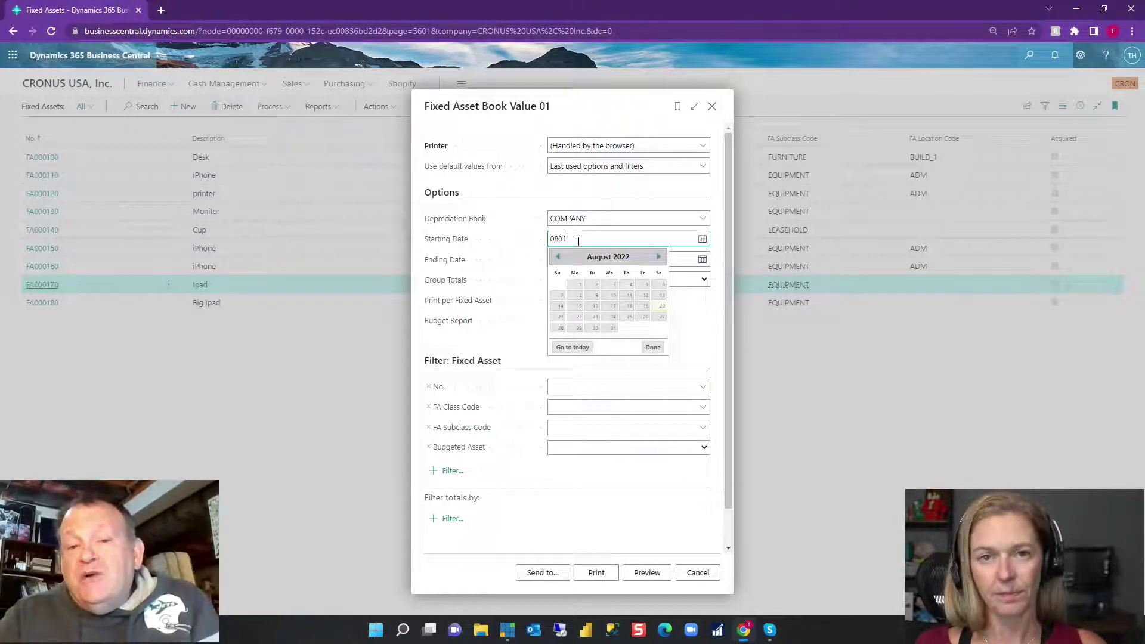
{"action": "key", "text": "Tab"}
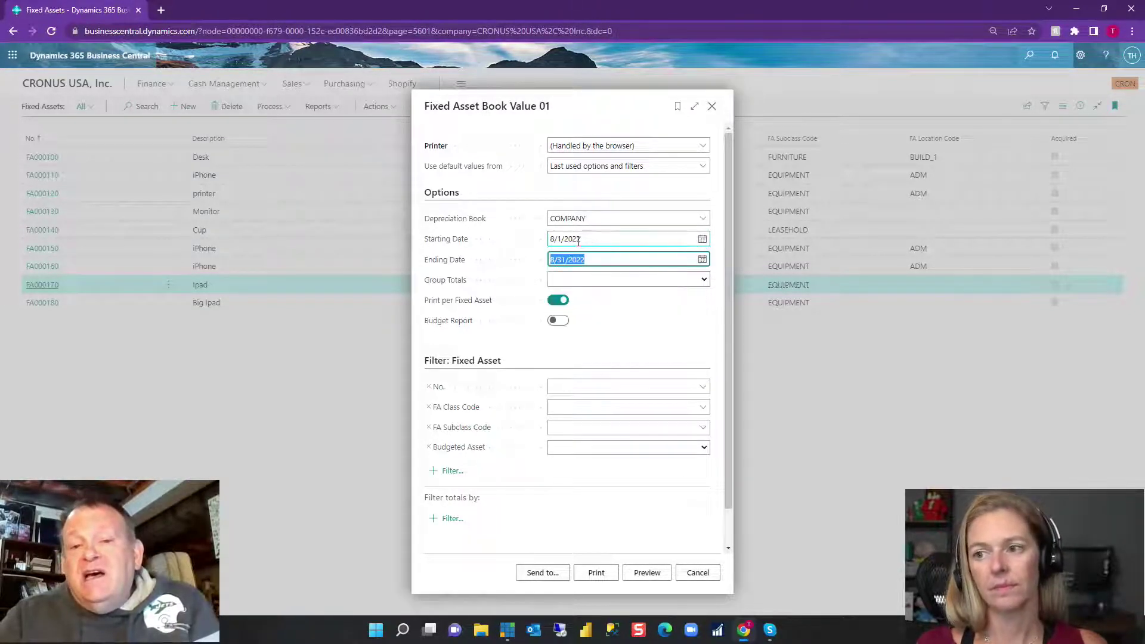
{"action": "left_click", "coordinate": [638, 573]}
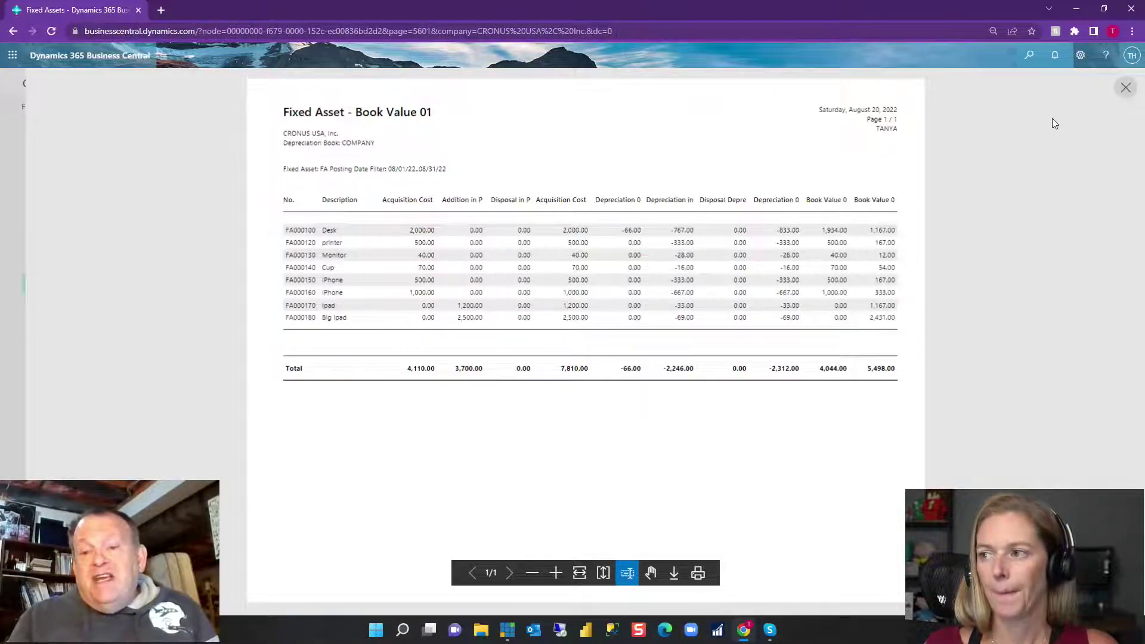
{"action": "left_click", "coordinate": [1124, 88]}
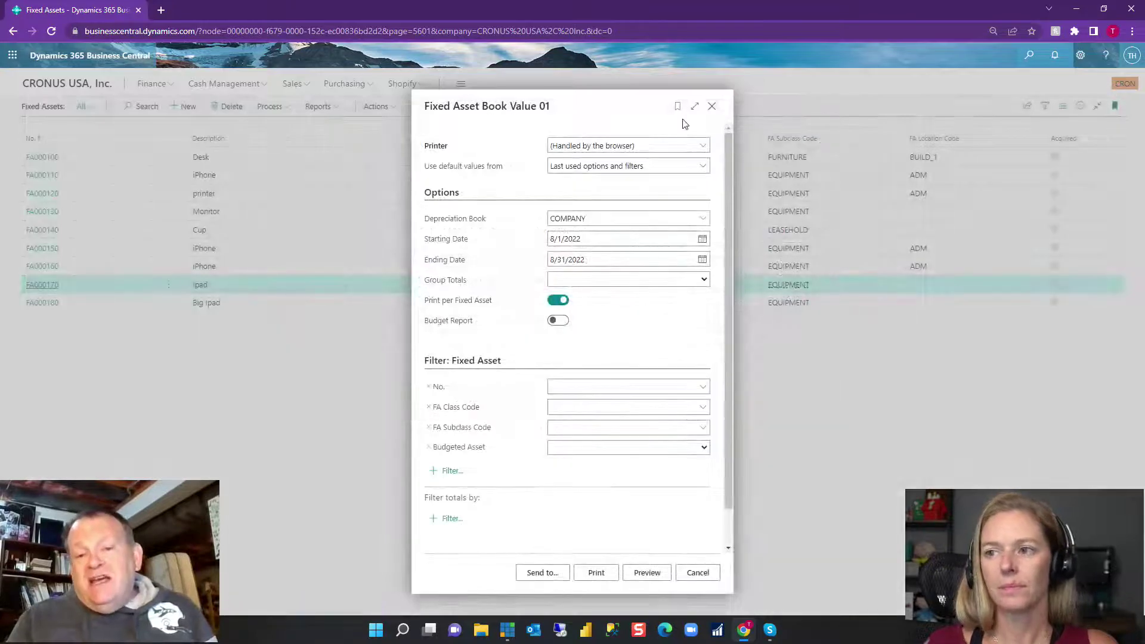
{"action": "left_click", "coordinate": [710, 106]}
Open the FA Posting Types Overview, view it by Month, and show its matrix enlarged to full width
{"action": "left_click", "coordinate": [270, 108]}
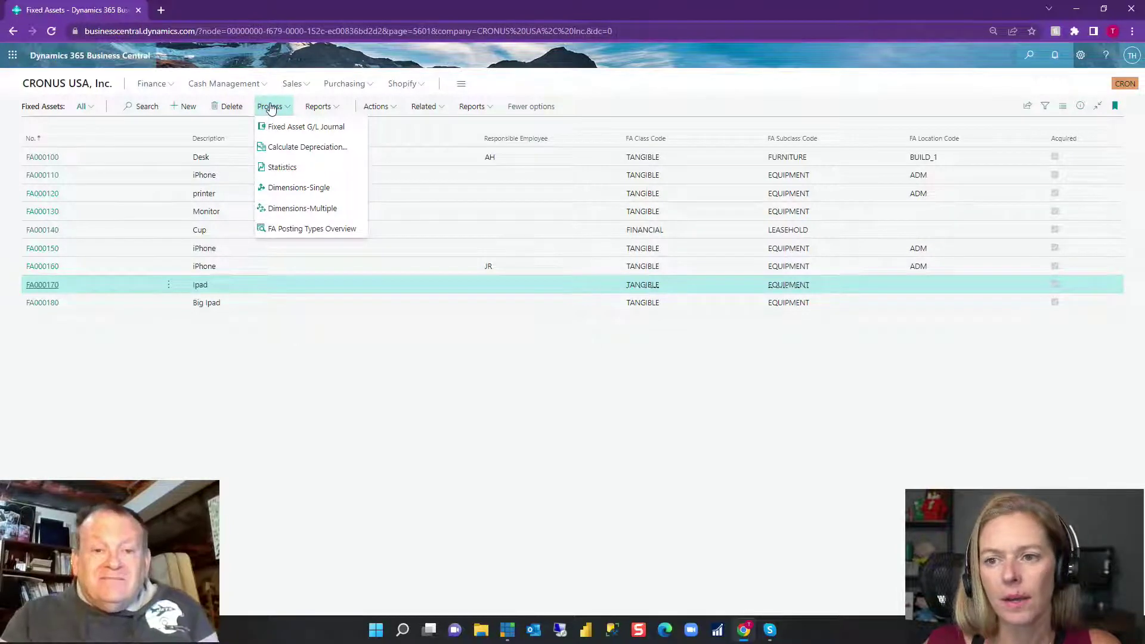
{"action": "left_click", "coordinate": [297, 231]}
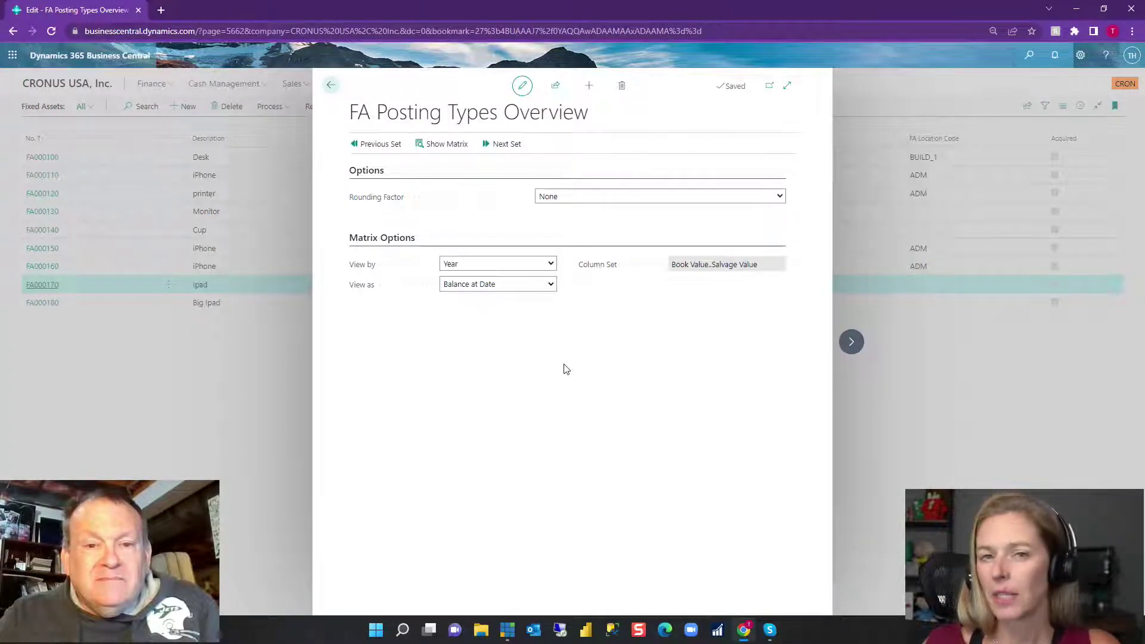
{"action": "left_click", "coordinate": [451, 269]}
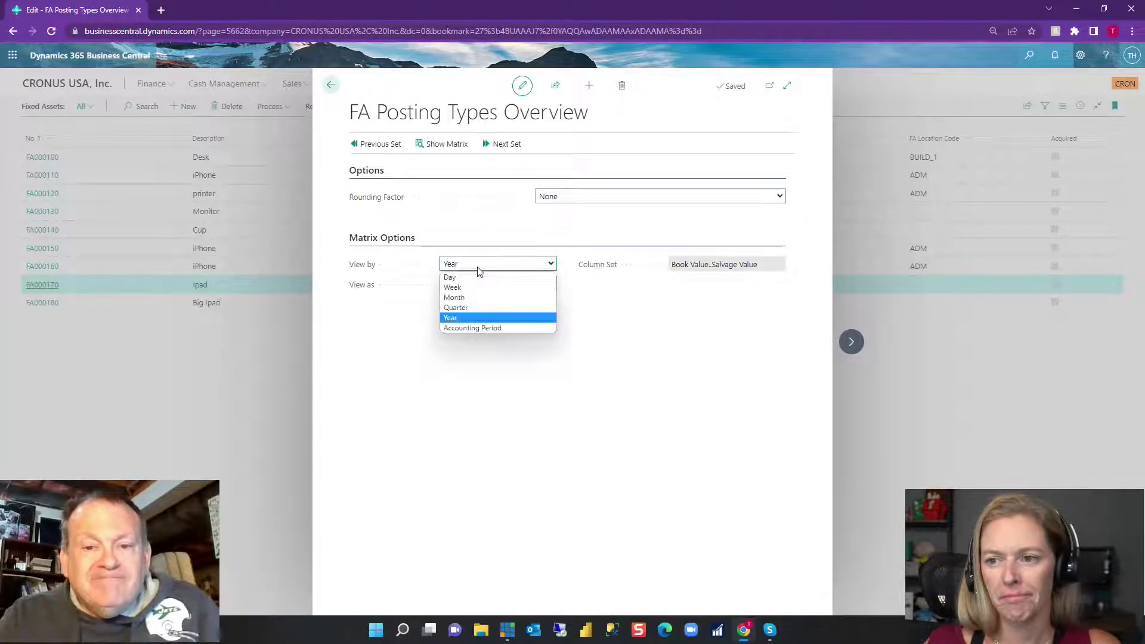
{"action": "left_click", "coordinate": [477, 301]}
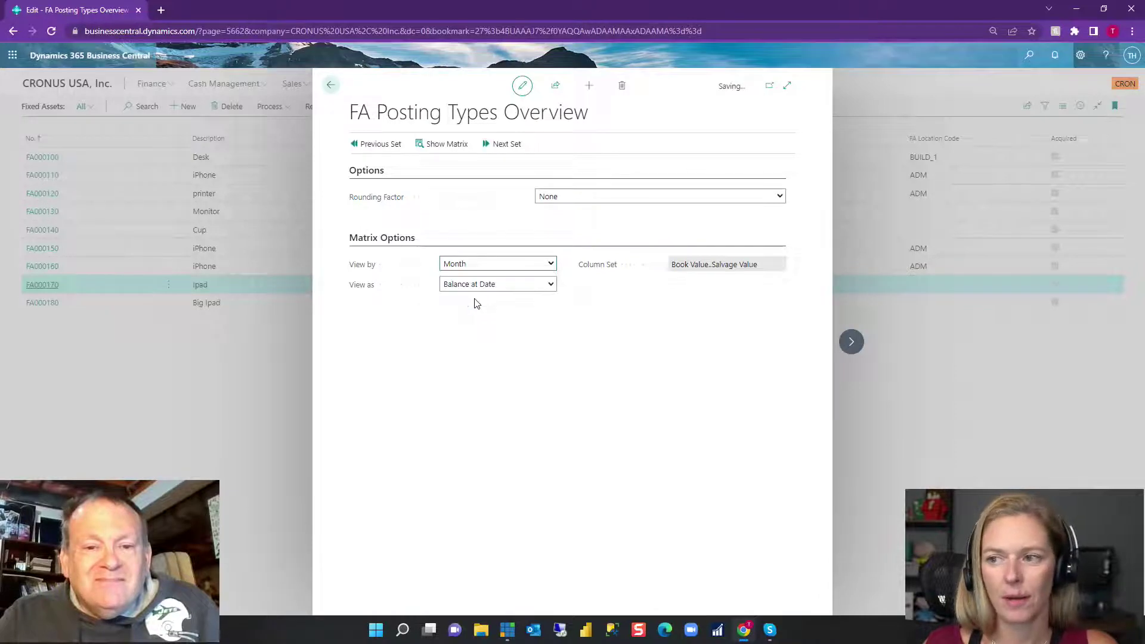
{"action": "left_click", "coordinate": [435, 145]}
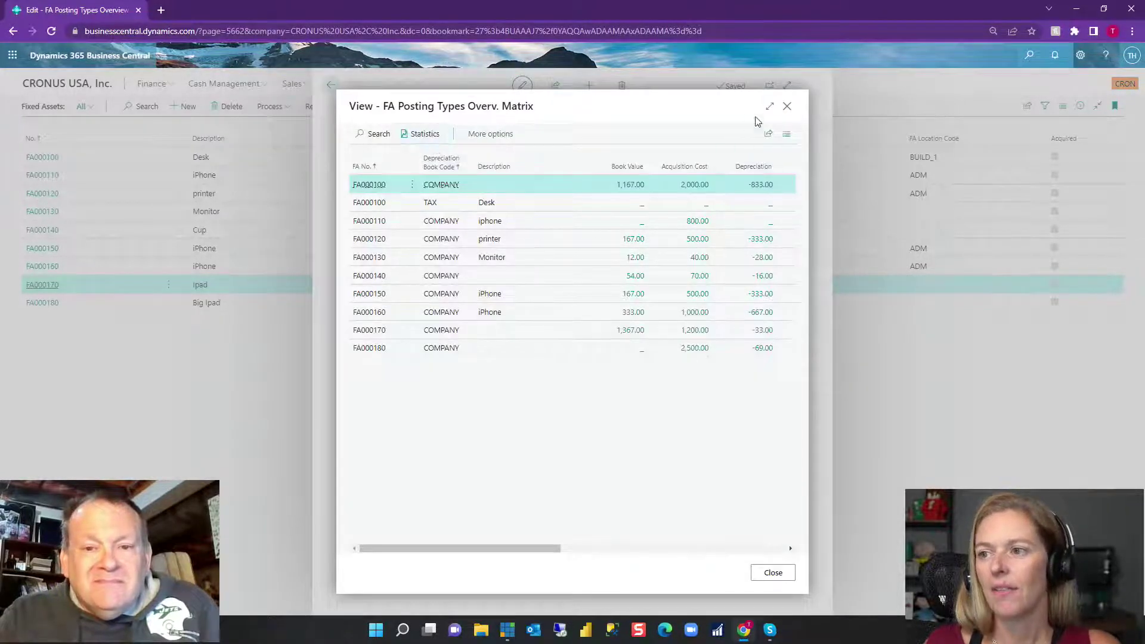
{"action": "left_click", "coordinate": [770, 108]}
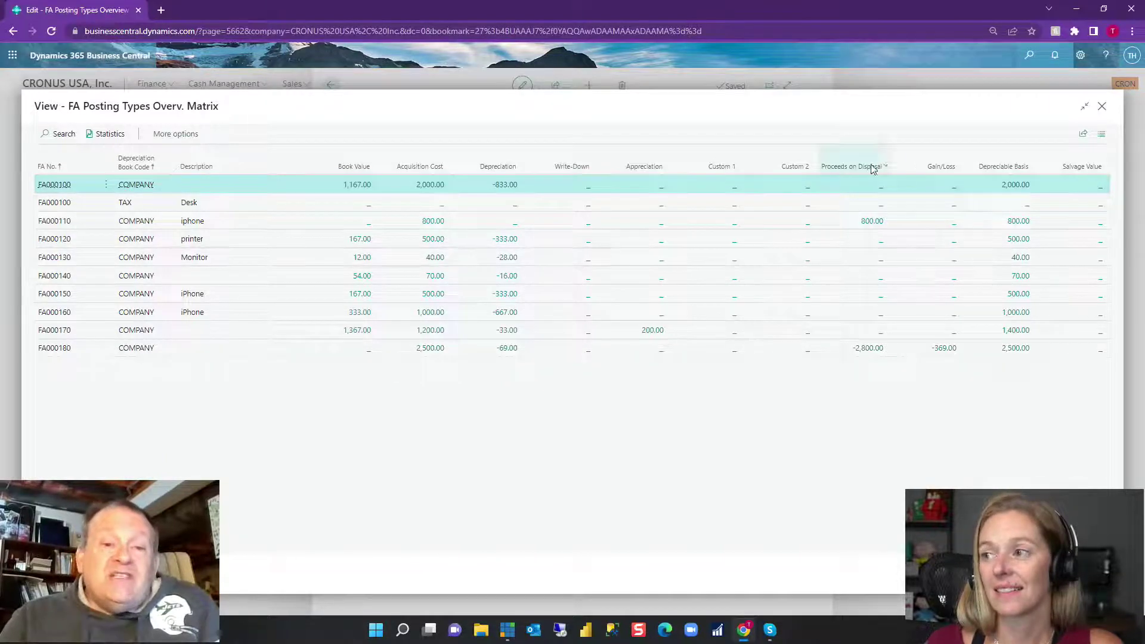
Open the FA posting types matrix in Excel, enable editing, and close the workbook
{"action": "left_click", "coordinate": [1083, 135]}
{"action": "left_click", "coordinate": [1038, 158]}
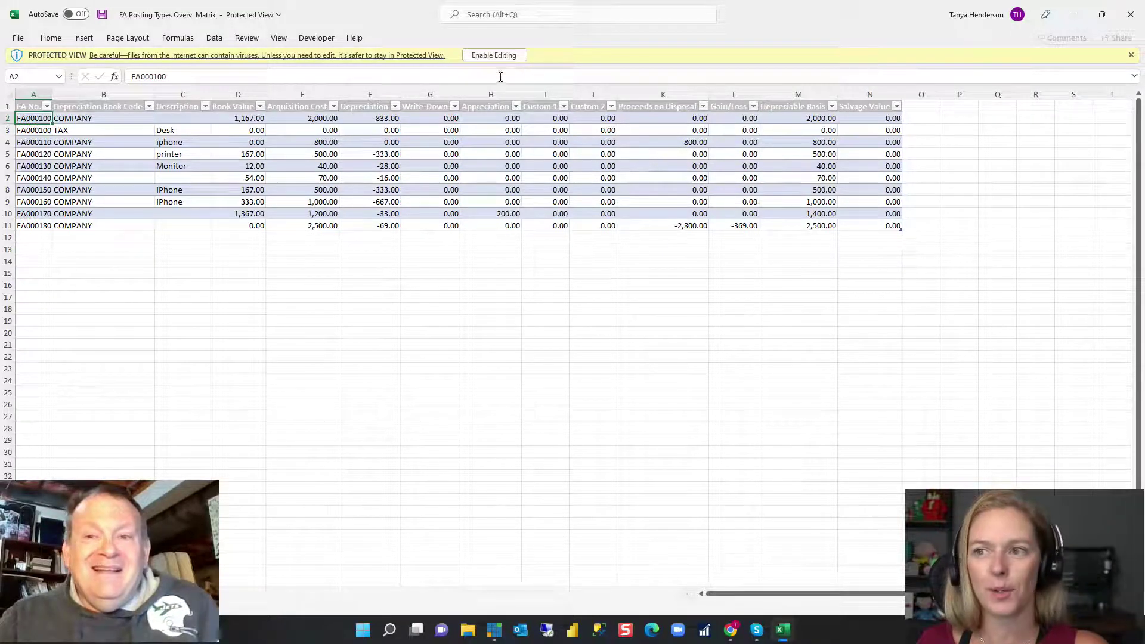
{"action": "left_click", "coordinate": [511, 55]}
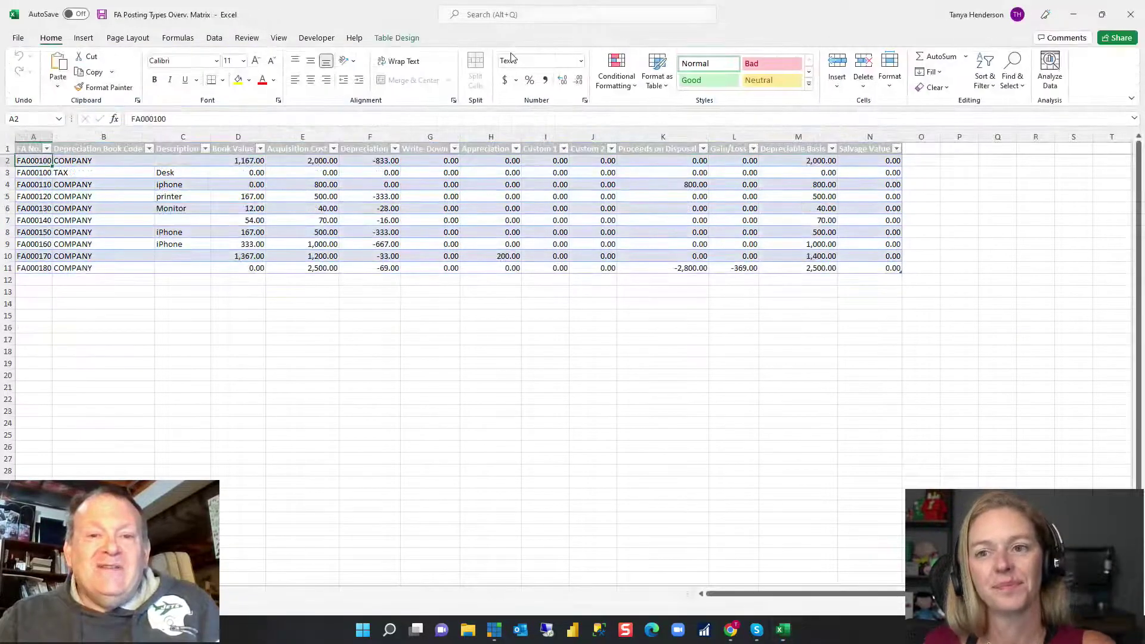
{"action": "left_click", "coordinate": [1129, 19]}
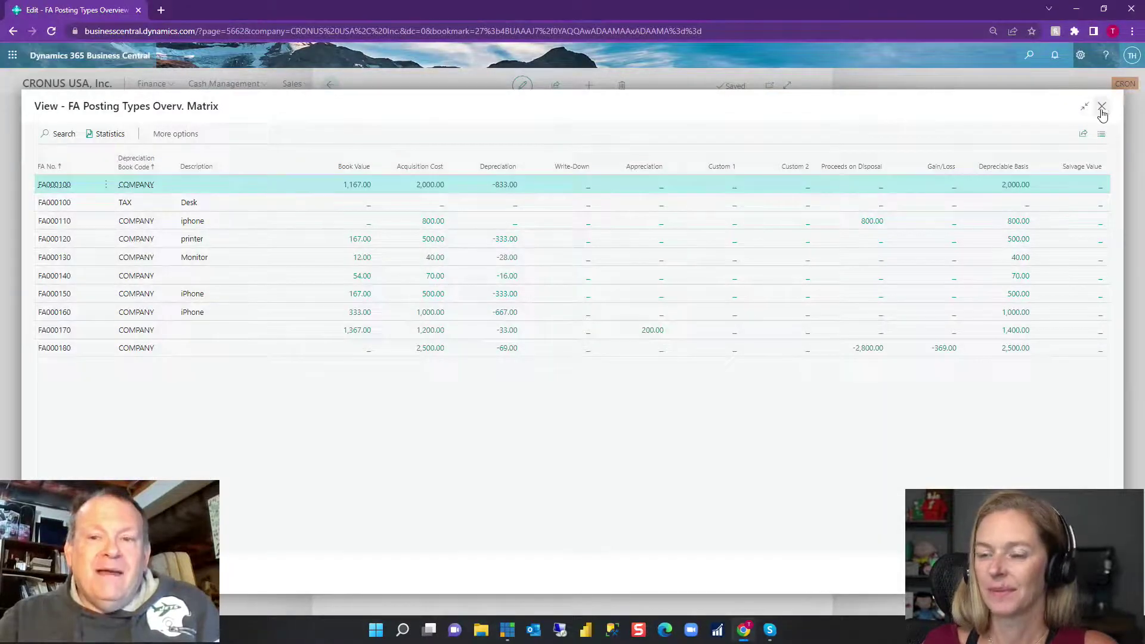
Close the matrix and the FA Posting Types Overview, and return to the company home page
{"action": "left_click", "coordinate": [1102, 108]}
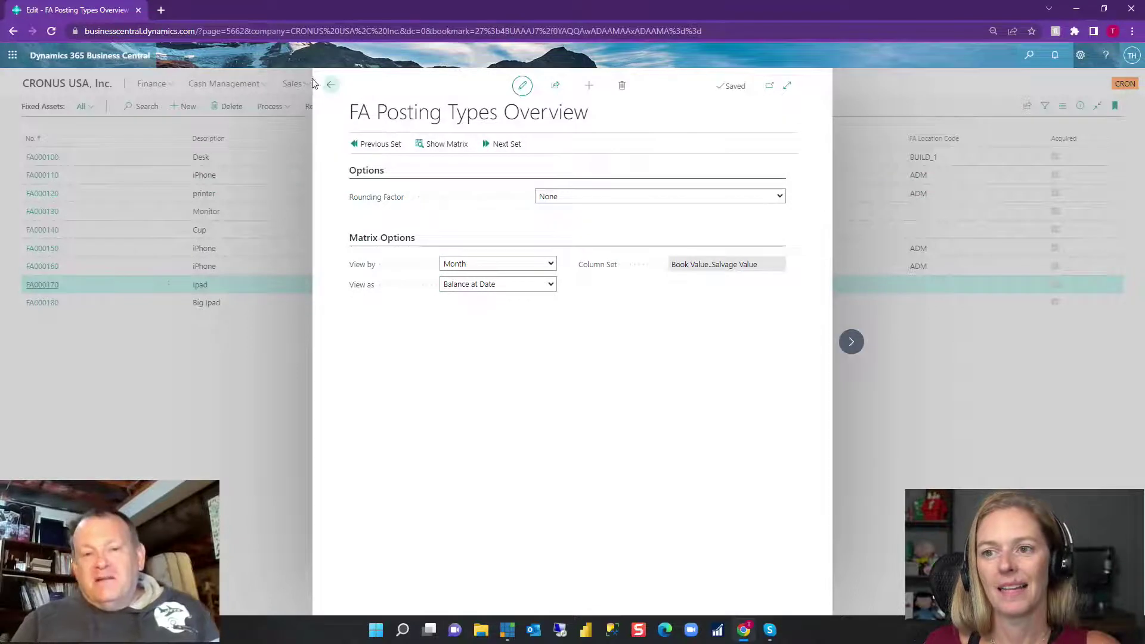
{"action": "left_click", "coordinate": [330, 86]}
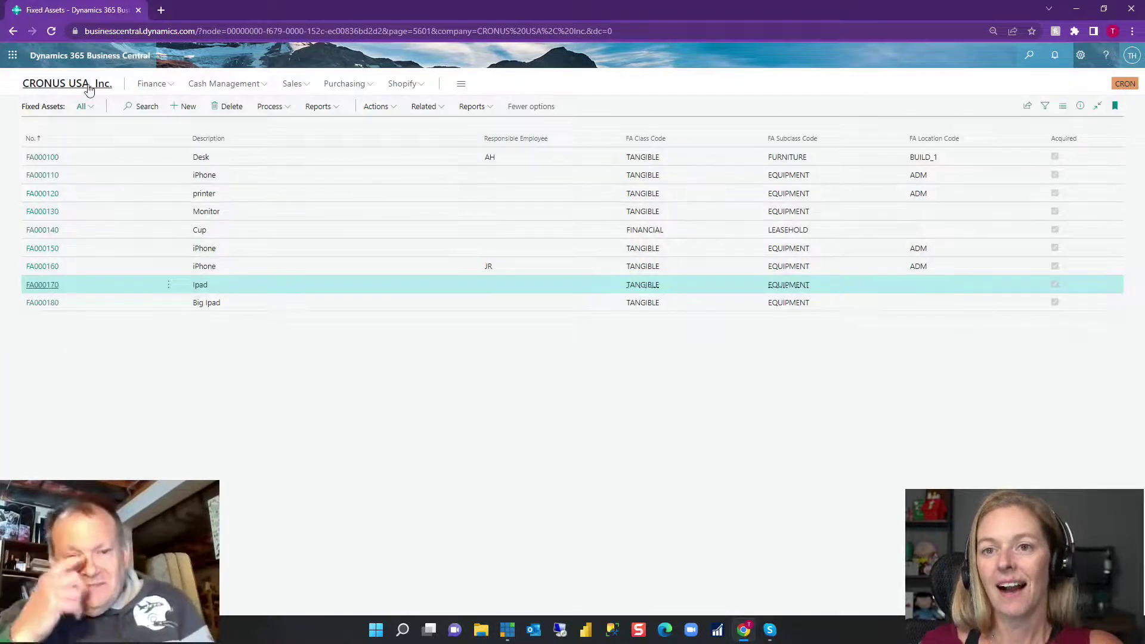
{"action": "left_click", "coordinate": [88, 87]}
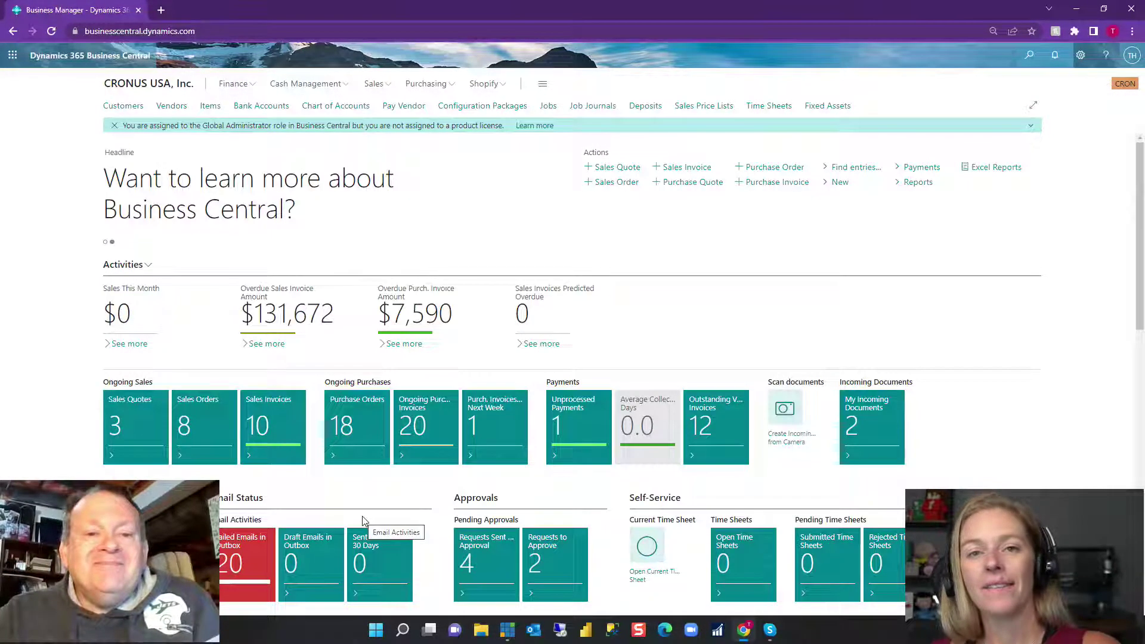